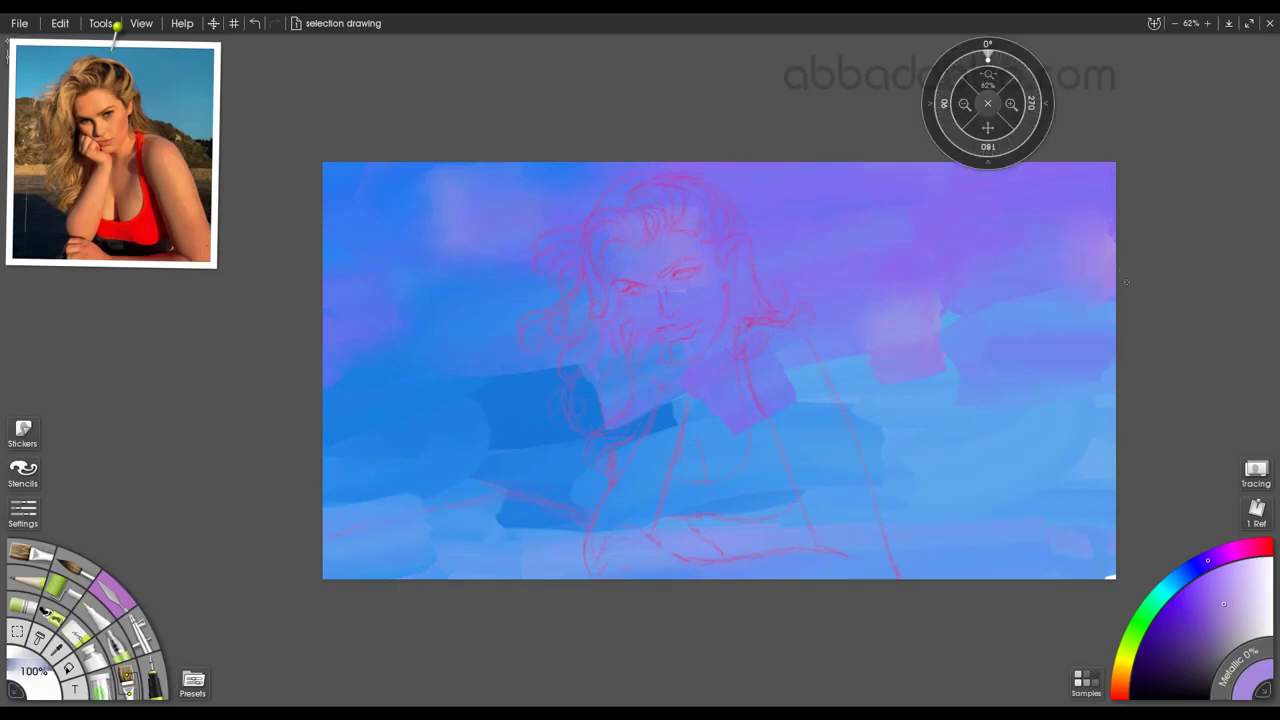
Blend the hard-edged blue and purple patches of the background smoothly together with the palette knife on the bac layer.
{"action": "left_click_drag", "start_coordinate": [905, 350], "coordinate": [986, 347]}
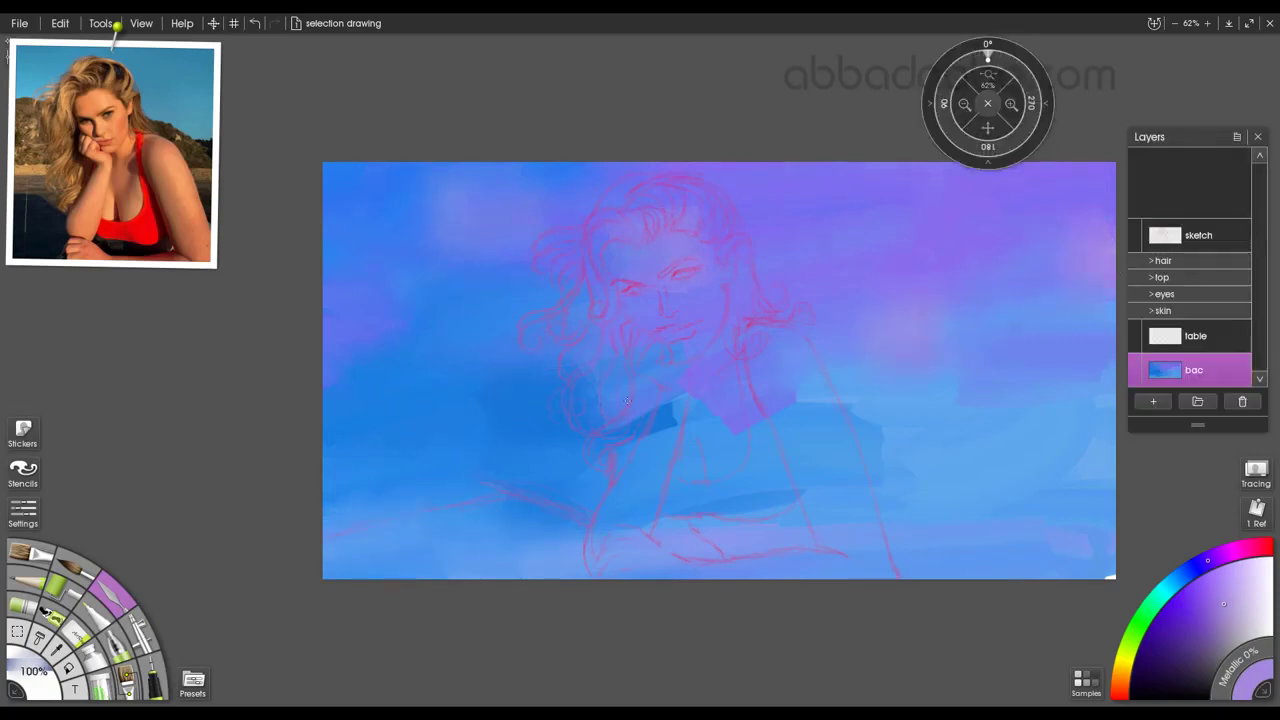
{"action": "mouse_move", "coordinate": [952, 380]}
{"action": "left_mouse_down"}
{"action": "mouse_move", "coordinate": [1114, 400]}
{"action": "mouse_move", "coordinate": [880, 445]}
{"action": "mouse_move", "coordinate": [1108, 548]}
{"action": "mouse_move", "coordinate": [966, 476]}
{"action": "left_mouse_up"}
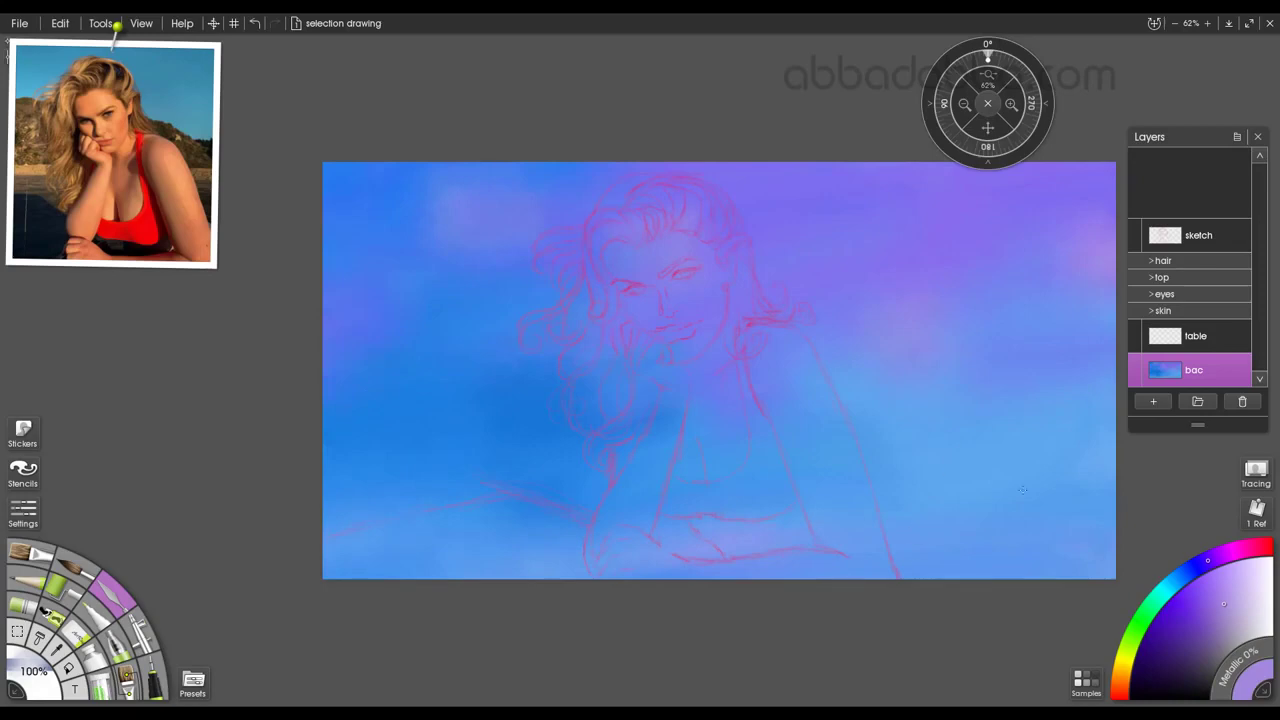
Outline the tabletop corner in the lower part of the canvas with a polygonal selection on the table layer.
{"action": "left_click", "coordinate": [1195, 336]}
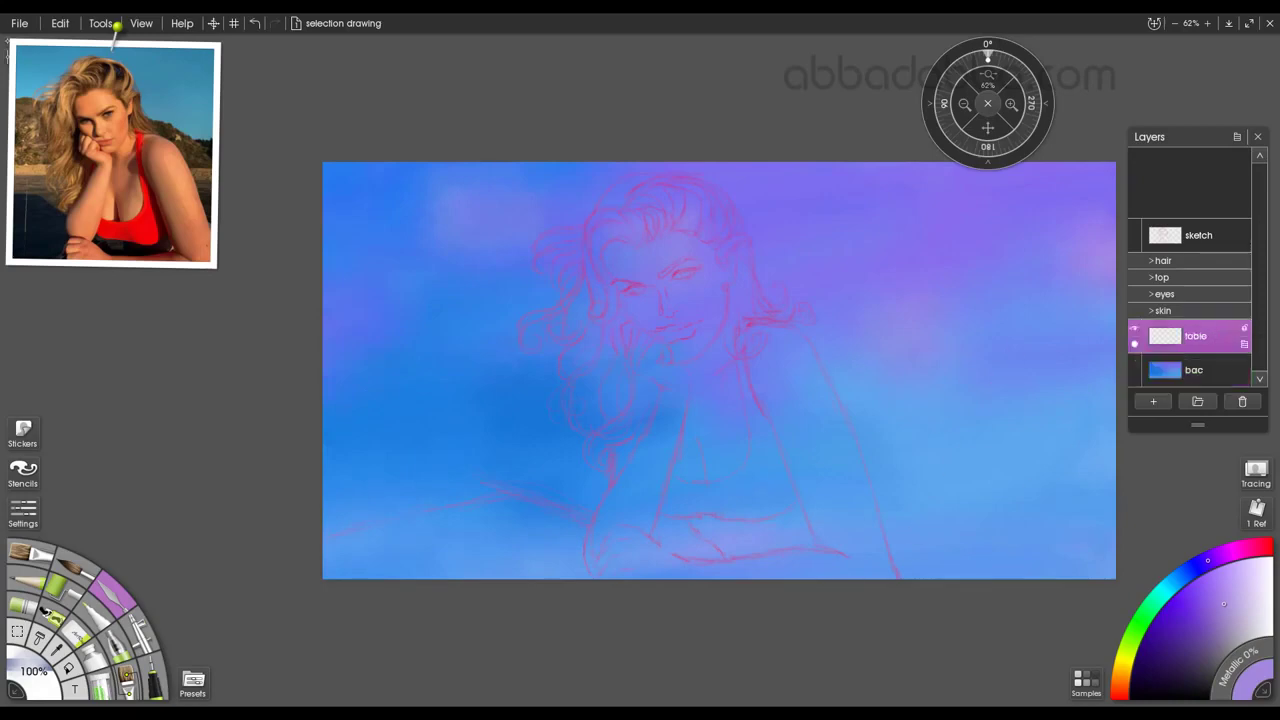
{"action": "left_click", "coordinate": [17, 631]}
{"action": "left_click", "coordinate": [23, 512]}
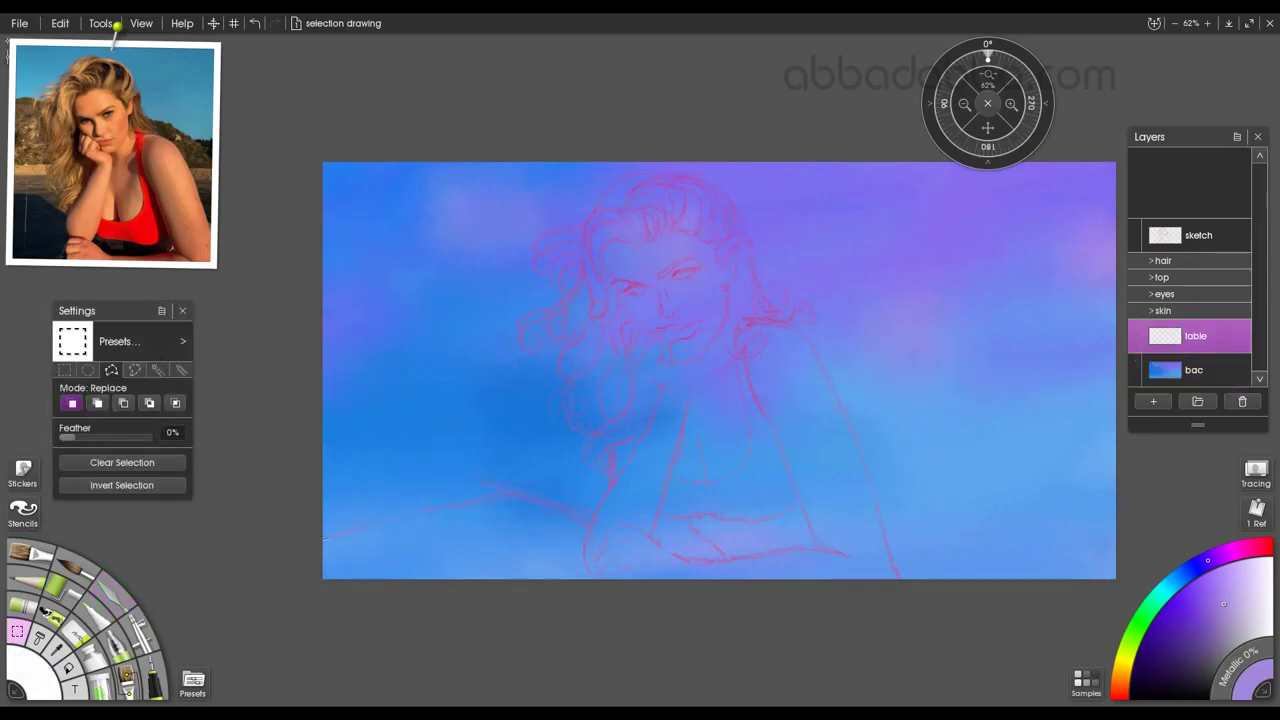
{"action": "left_click", "coordinate": [783, 613]}
{"action": "left_click", "coordinate": [278, 597]}
{"action": "left_click", "coordinate": [322, 541]}
{"action": "left_click", "coordinate": [317, 545]}
{"action": "left_click", "coordinate": [814, 614]}
{"action": "left_click", "coordinate": [293, 601]}
{"action": "left_click", "coordinate": [317, 545]}
Fill the selected tabletop with brown using the paint roller, and blend it with the palette knife.
{"action": "left_click", "coordinate": [1122, 675]}
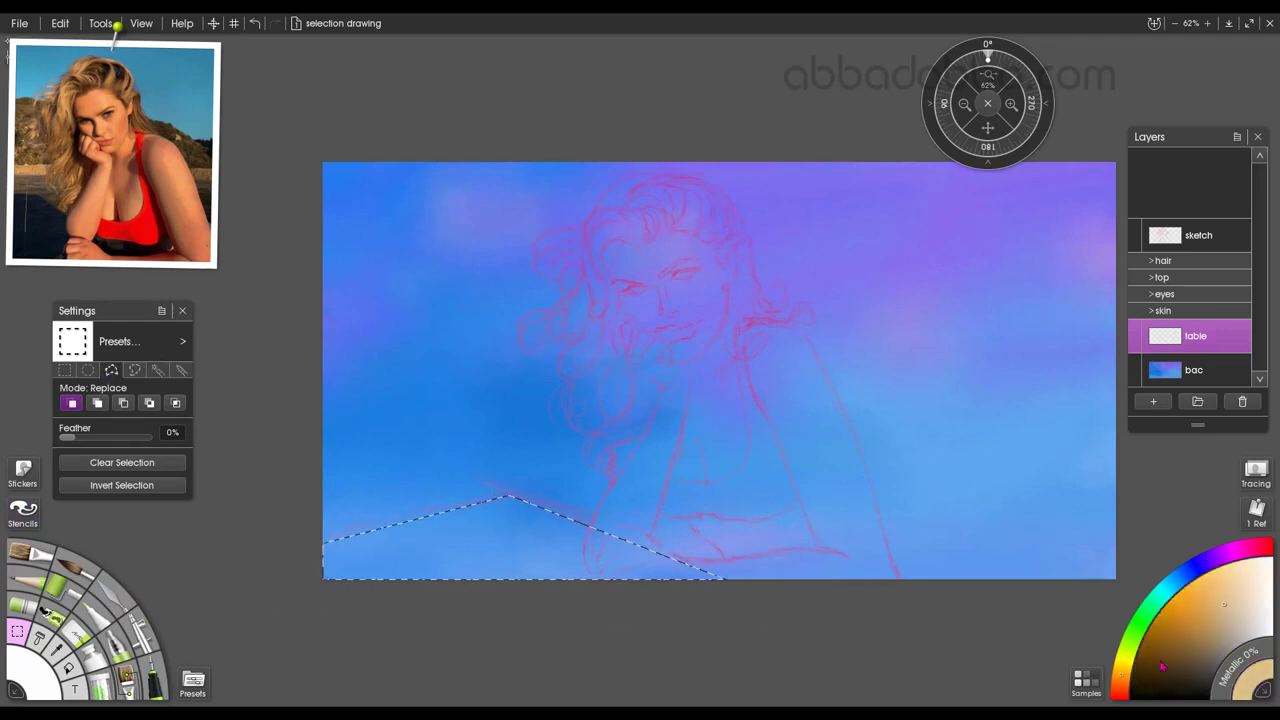
{"action": "left_click", "coordinate": [58, 589]}
{"action": "left_click_drag", "start_coordinate": [335, 560], "coordinate": [520, 558]}
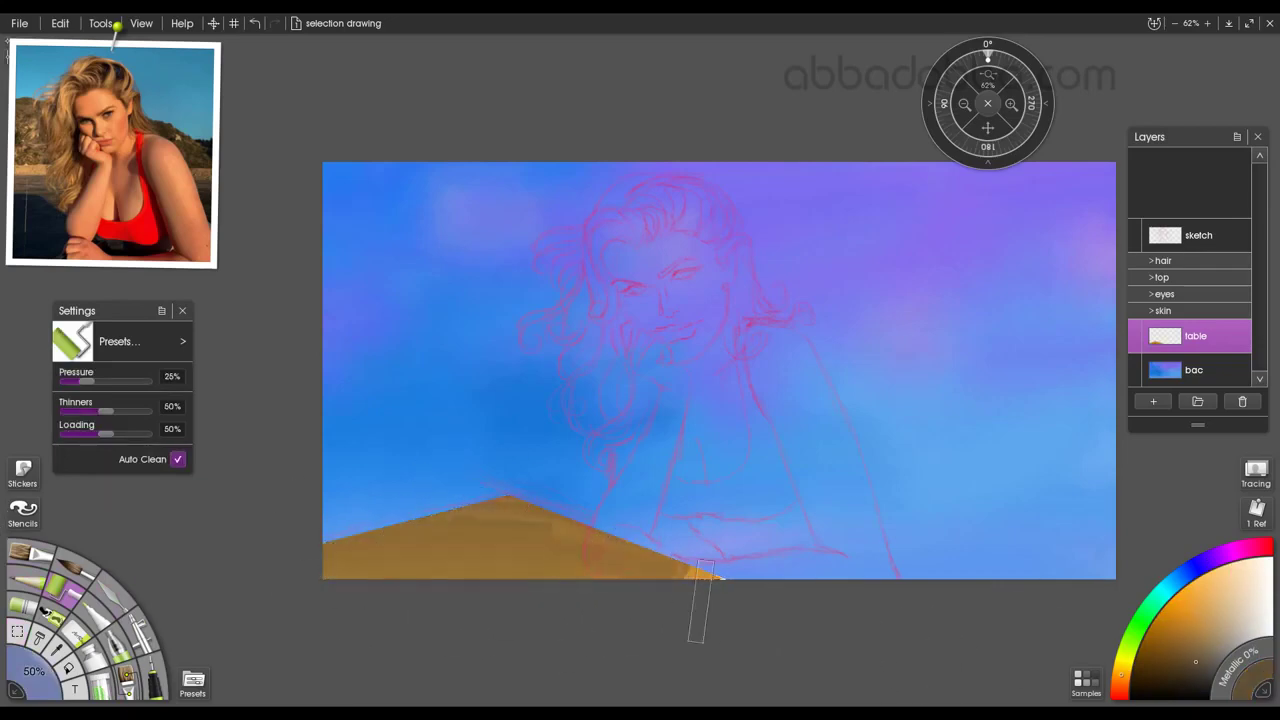
{"action": "left_click", "coordinate": [112, 603]}
{"action": "left_click_drag", "start_coordinate": [340, 555], "coordinate": [458, 560]}
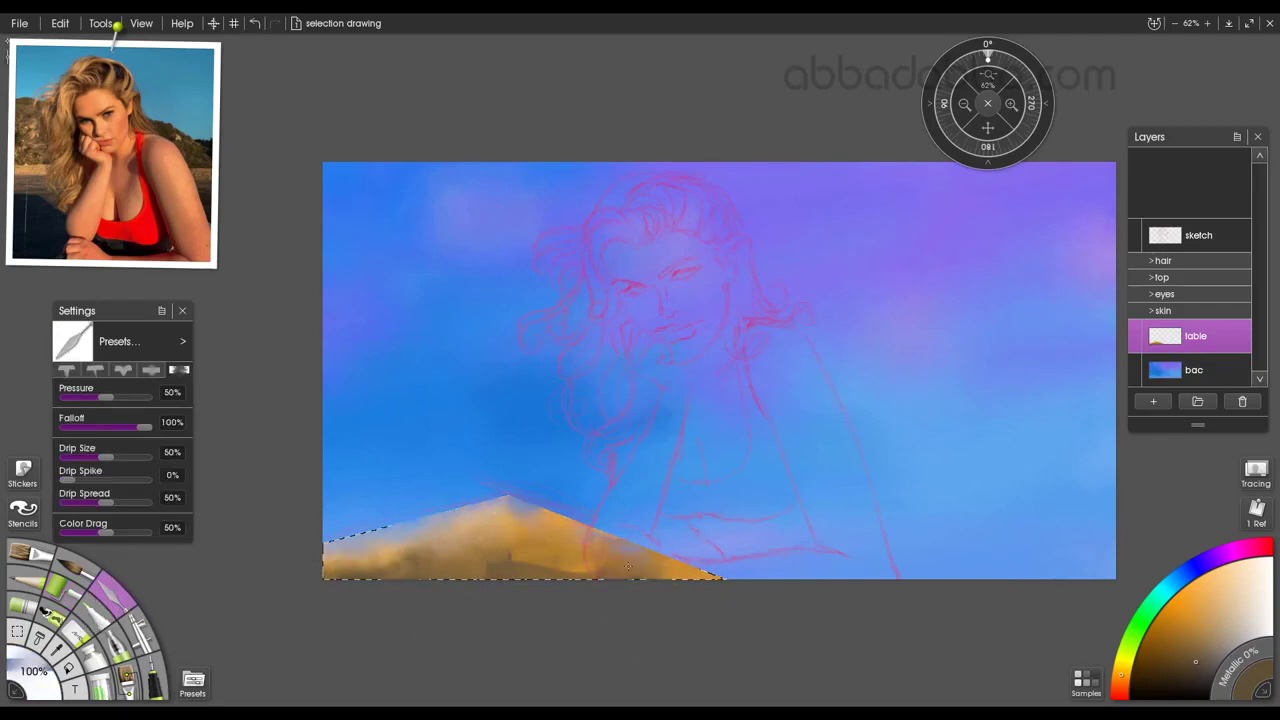
Repaint the selected tabletop with a lighter orange using the paint roller and palette knife.
{"action": "left_click", "coordinate": [1202, 606]}
{"action": "key", "text": "r"}
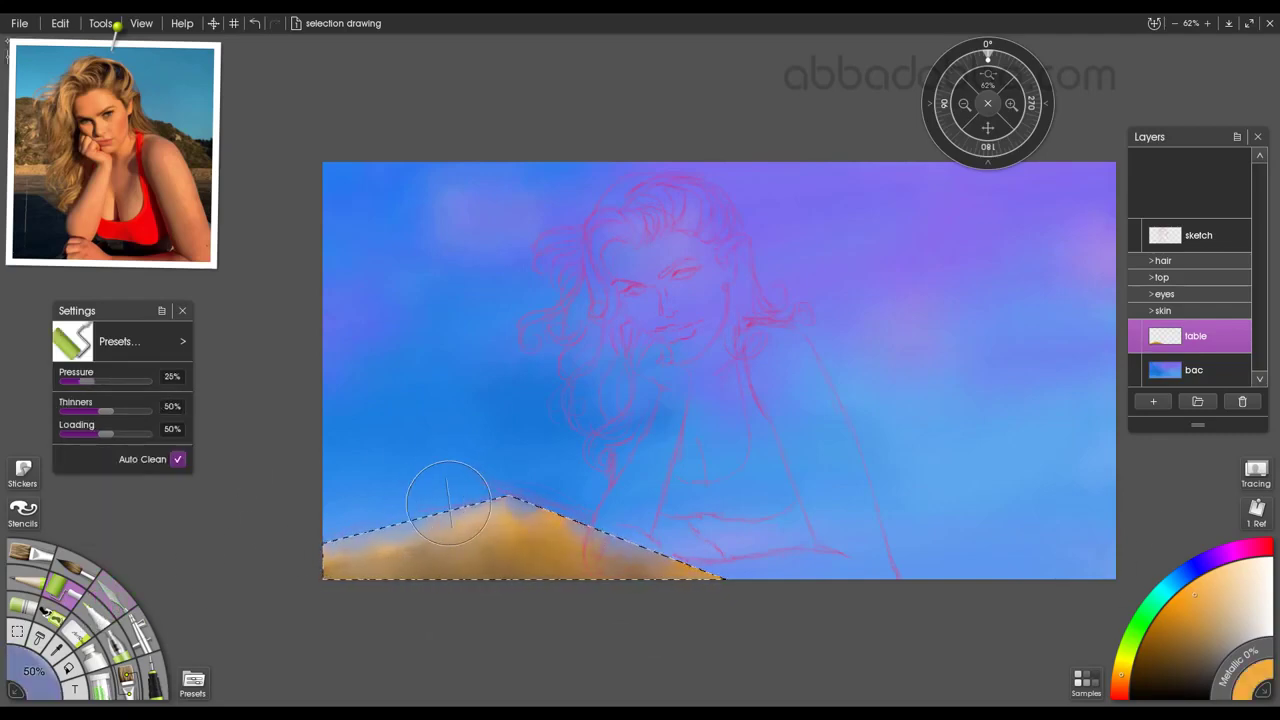
{"action": "key", "text": "k"}
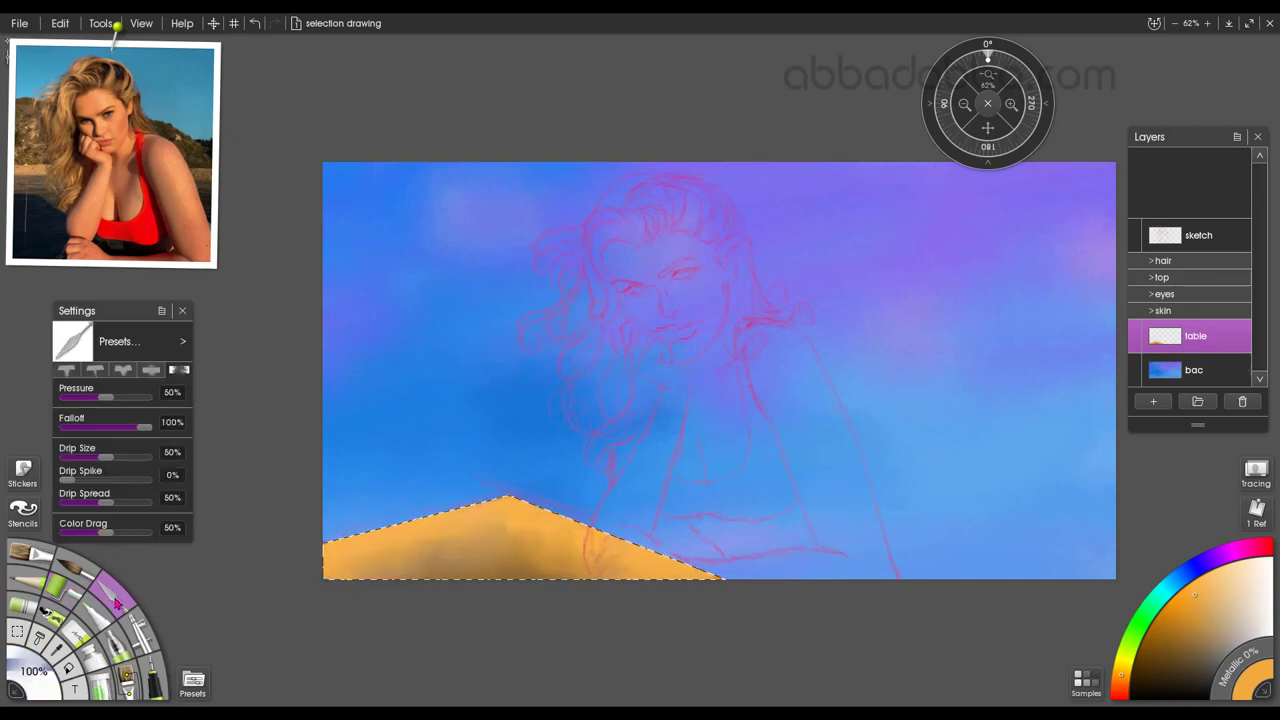
{"action": "key", "text": "r"}
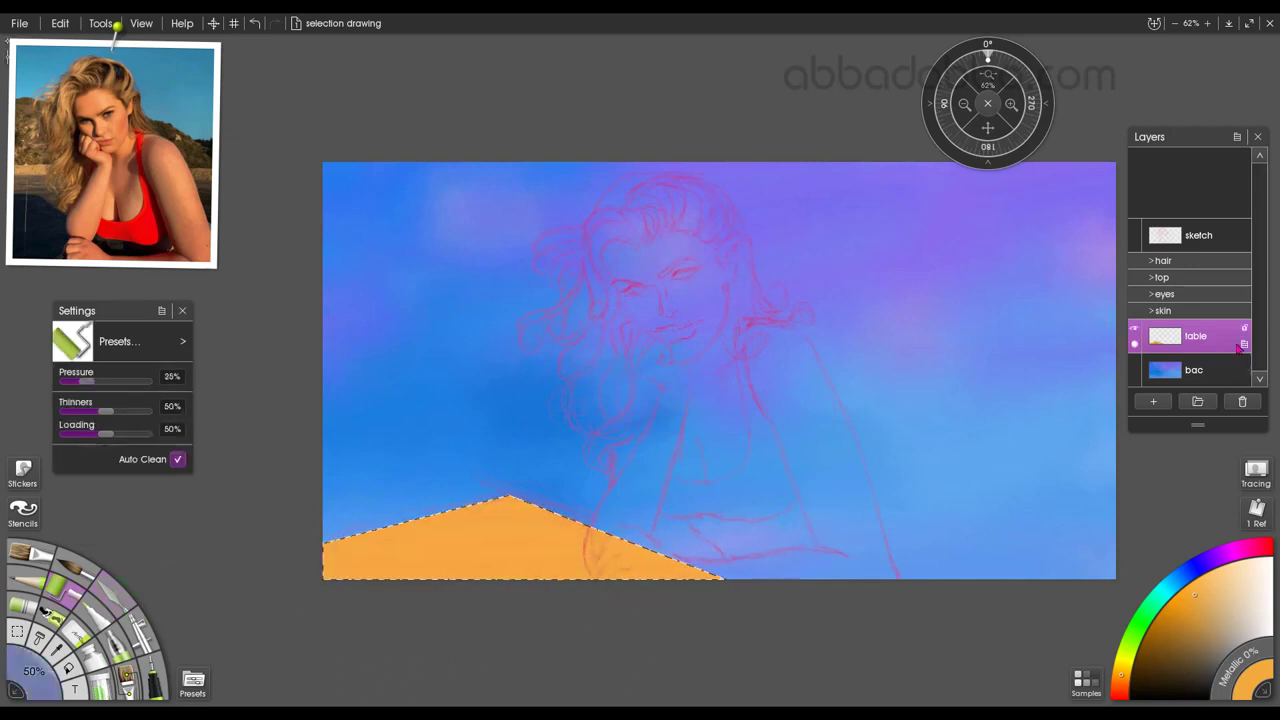
Lock the table layer and clear the tabletop selection.
{"action": "left_click", "coordinate": [1242, 344]}
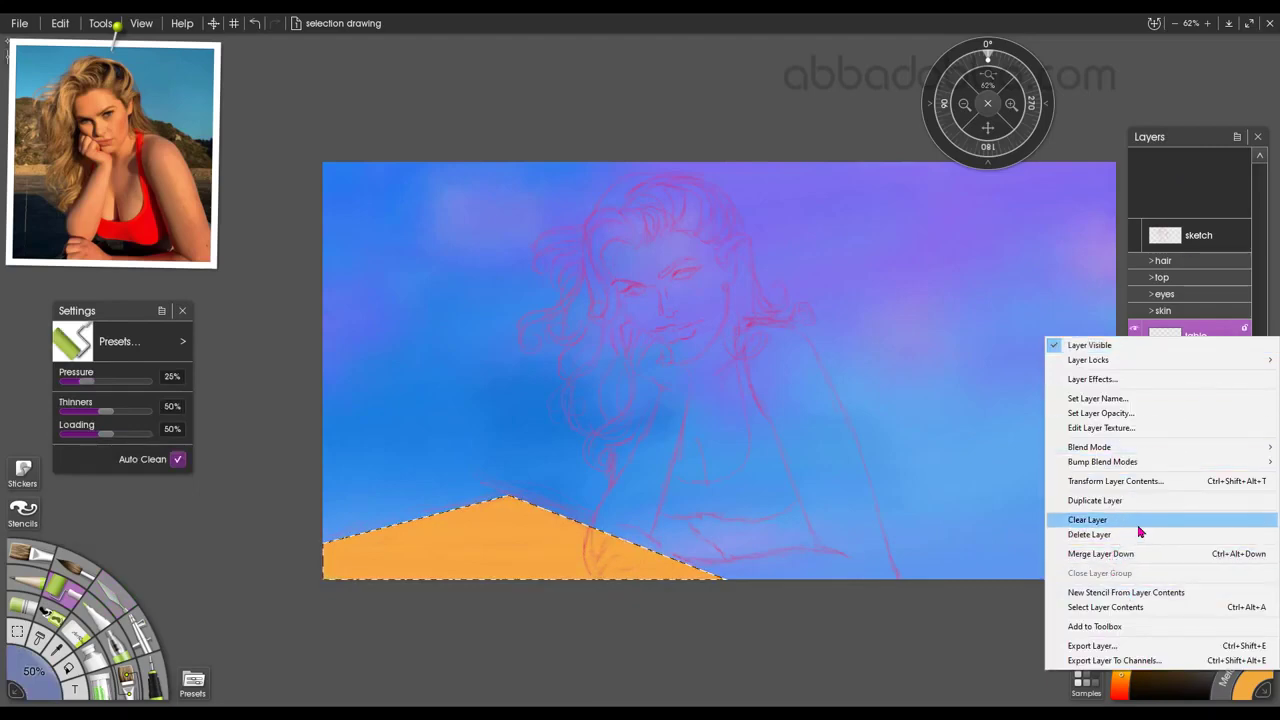
{"action": "left_click", "coordinate": [1132, 414]}
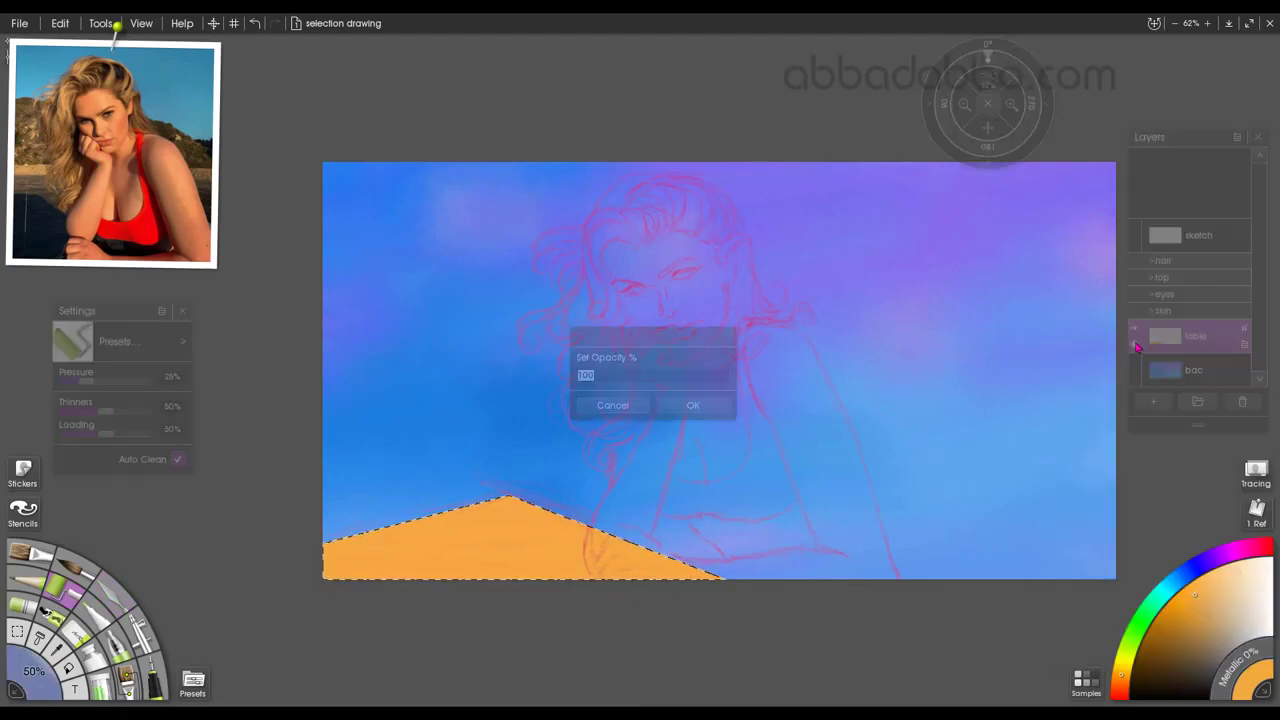
{"action": "left_click", "coordinate": [693, 405]}
{"action": "left_click", "coordinate": [1243, 344]}
{"action": "left_click", "coordinate": [1246, 333]}
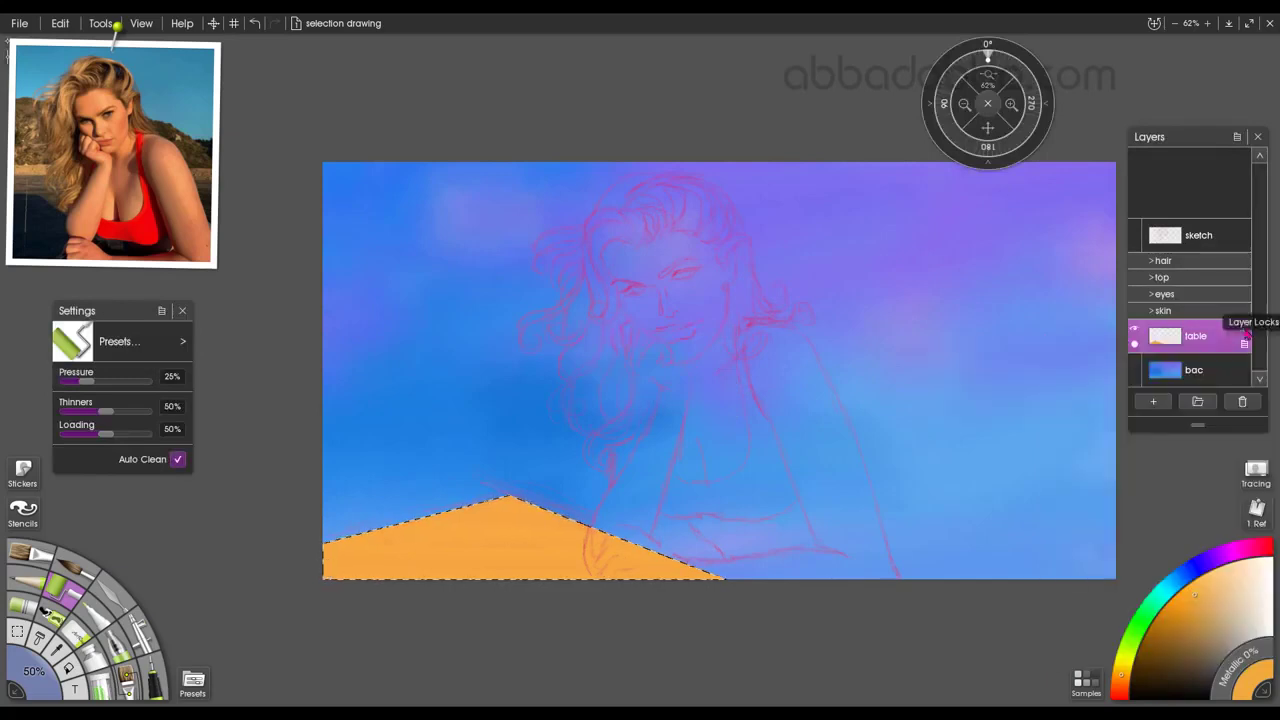
{"action": "key", "text": "ctrl+d"}
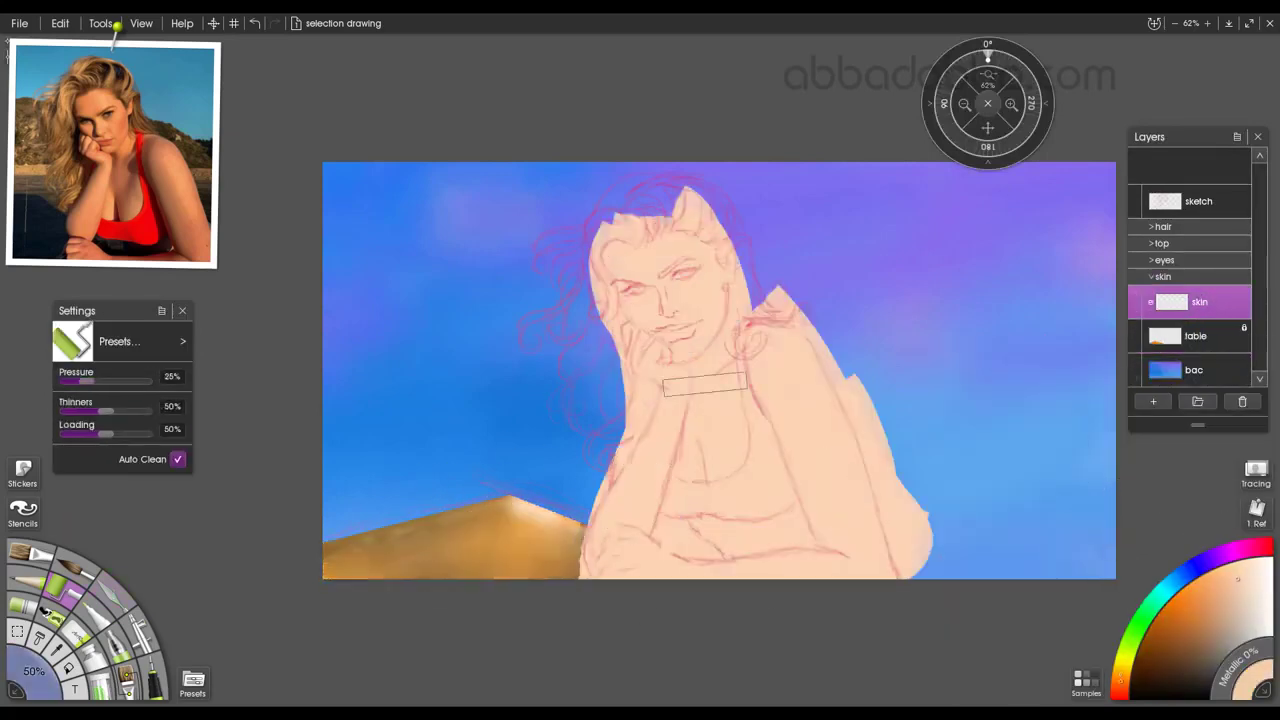
Trim the skin base paint back to the sketched outline of the arms and shoulder with the Eraser.
{"action": "left_click", "coordinate": [76, 632]}
{"action": "left_click", "coordinate": [183, 341]}
{"action": "mouse_move", "coordinate": [232, 403]}
{"action": "mouse_move", "coordinate": [914, 576]}
{"action": "left_mouse_down"}
{"action": "mouse_move", "coordinate": [868, 428]}
{"action": "mouse_move", "coordinate": [768, 262]}
{"action": "left_mouse_up"}
{"action": "mouse_move", "coordinate": [630, 436]}
{"action": "left_mouse_down"}
{"action": "mouse_move", "coordinate": [588, 524]}
{"action": "mouse_move", "coordinate": [580, 578]}
{"action": "left_mouse_up"}
Block in the main mass of hair in yellow with the paint roller on the hair layer, following the sketch.
{"action": "scroll", "coordinate": [636, 297], "scroll_direction": "up", "scroll_amount": 3}
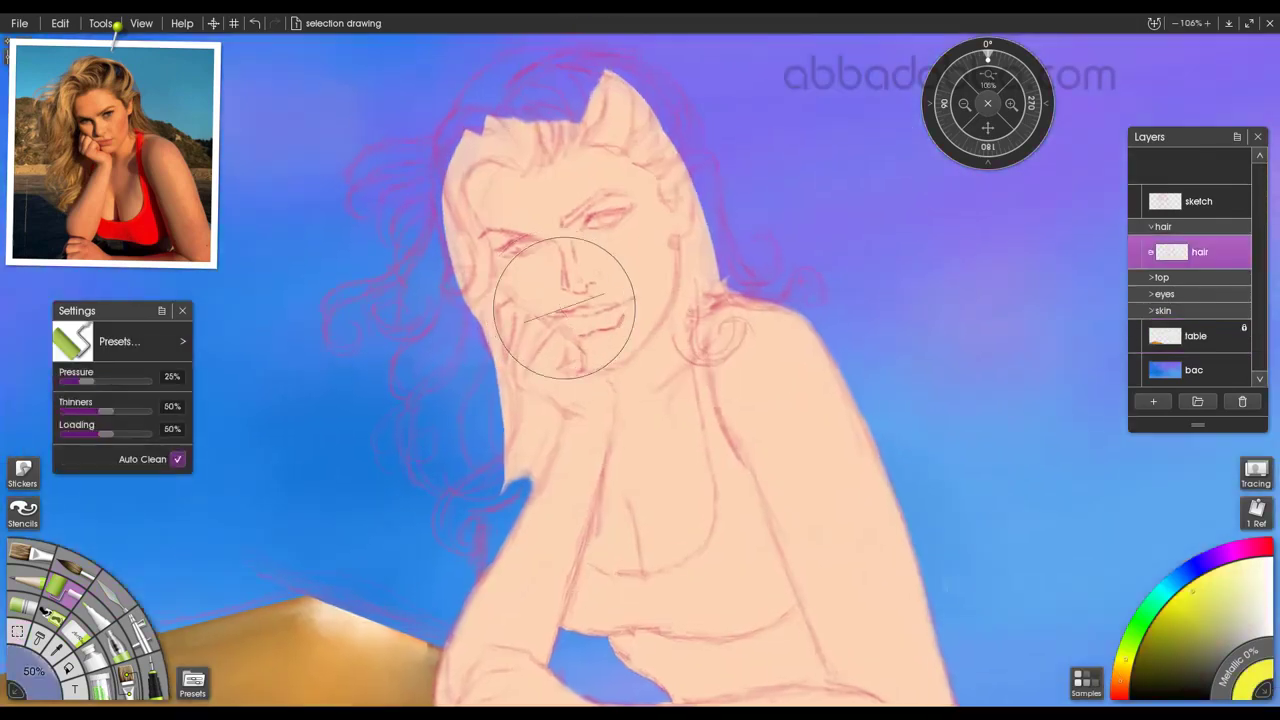
{"action": "scroll", "coordinate": [564, 308], "scroll_direction": "down", "scroll_amount": 1}
{"action": "mouse_move", "coordinate": [526, 160]}
{"action": "left_mouse_down"}
{"action": "mouse_move", "coordinate": [480, 275]}
{"action": "mouse_move", "coordinate": [470, 512]}
{"action": "left_mouse_up"}
{"action": "left_click_drag", "start_coordinate": [440, 460], "coordinate": [436, 200]}
{"action": "mouse_move", "coordinate": [480, 110]}
{"action": "left_mouse_down"}
{"action": "mouse_move", "coordinate": [600, 90]}
{"action": "mouse_move", "coordinate": [708, 285]}
{"action": "left_mouse_up"}
{"action": "left_click_drag", "start_coordinate": [650, 150], "coordinate": [524, 130]}
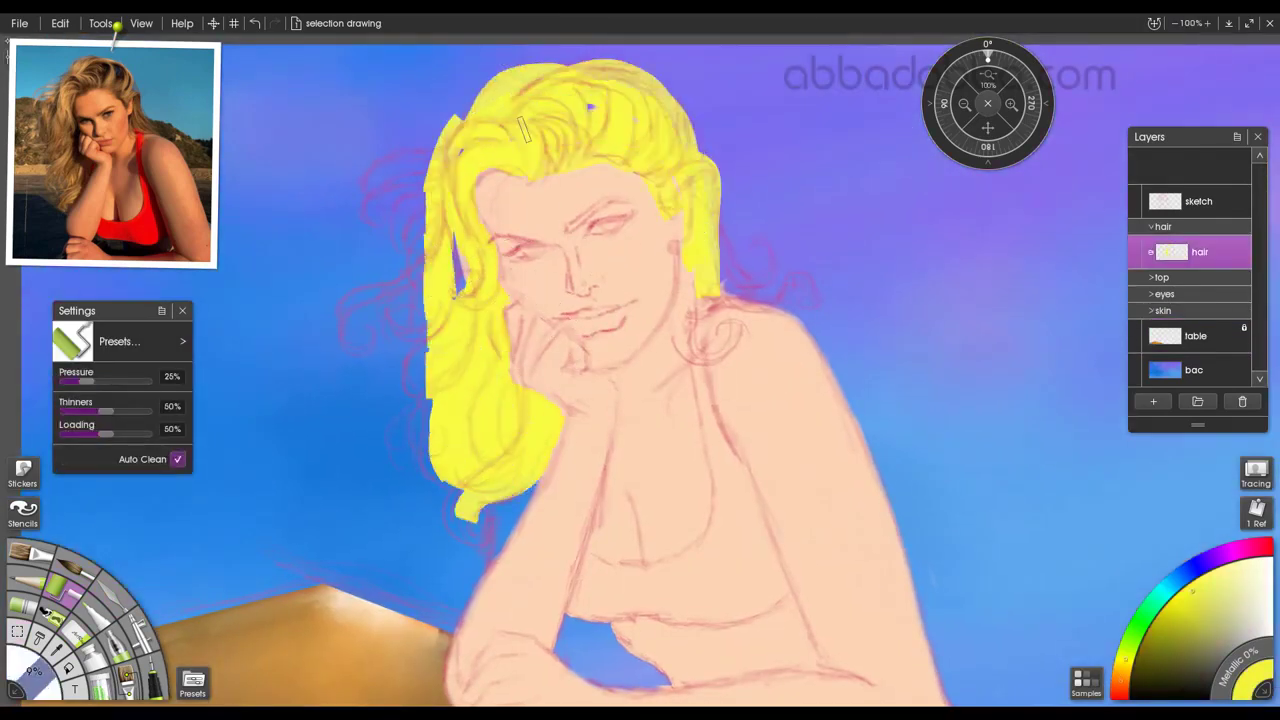
{"action": "left_click_drag", "start_coordinate": [716, 240], "coordinate": [700, 362]}
{"action": "left_click_drag", "start_coordinate": [456, 230], "coordinate": [460, 295]}
Add tapered yellow curls and loose strands around the outer edges of the hair with the Ink Pen.
{"action": "left_click", "coordinate": [155, 680]}
{"action": "left_click", "coordinate": [182, 311]}
{"action": "mouse_move", "coordinate": [738, 300]}
{"action": "left_mouse_down"}
{"action": "mouse_move", "coordinate": [812, 296]}
{"action": "mouse_move", "coordinate": [758, 248]}
{"action": "left_mouse_up"}
{"action": "left_click_drag", "start_coordinate": [460, 492], "coordinate": [478, 547]}
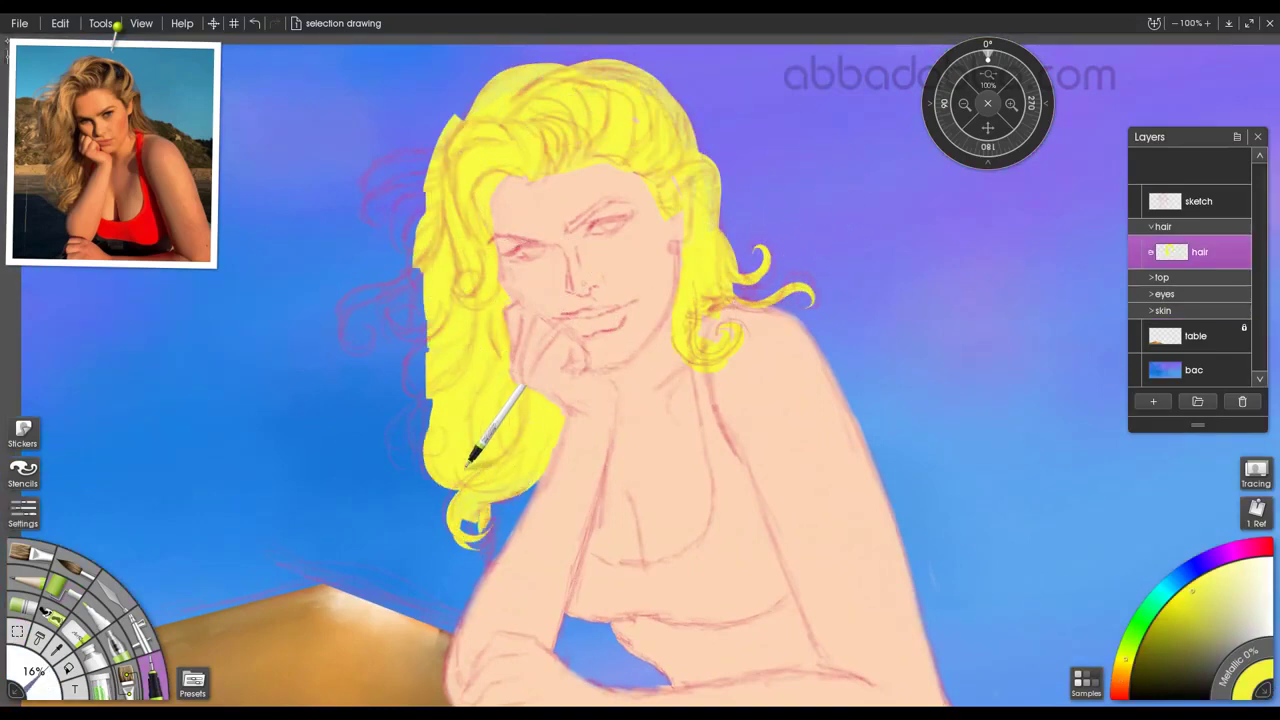
{"action": "mouse_move", "coordinate": [468, 462]}
{"action": "left_mouse_down"}
{"action": "mouse_move", "coordinate": [406, 412]}
{"action": "mouse_move", "coordinate": [431, 352]}
{"action": "mouse_move", "coordinate": [413, 252]}
{"action": "mouse_move", "coordinate": [385, 297]}
{"action": "mouse_move", "coordinate": [435, 213]}
{"action": "mouse_move", "coordinate": [403, 245]}
{"action": "mouse_move", "coordinate": [398, 182]}
{"action": "mouse_move", "coordinate": [457, 120]}
{"action": "left_mouse_up"}
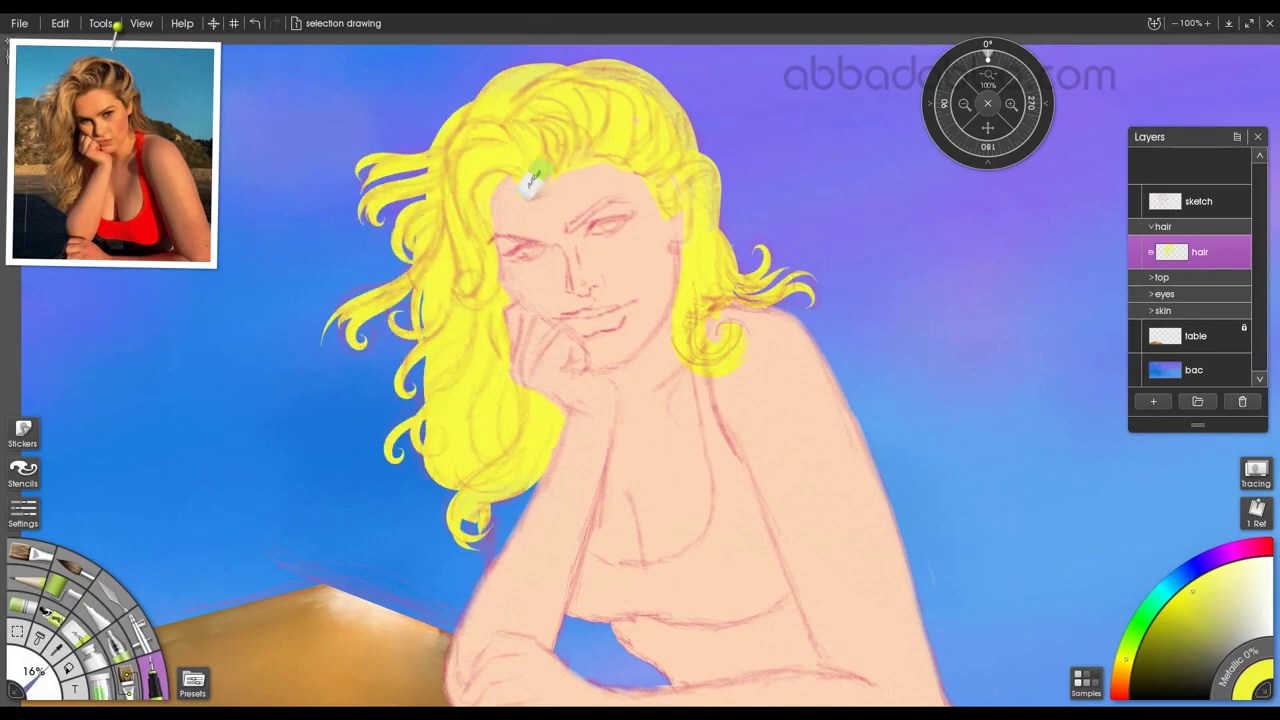
Refine the hair edges around the face and hand, and shape the curl resting on the shoulder.
{"action": "scroll", "coordinate": [530, 182], "scroll_direction": "up", "scroll_amount": 3}
{"action": "left_click_drag", "start_coordinate": [728, 345], "coordinate": [726, 415]}
{"action": "left_click_drag", "start_coordinate": [600, 500], "coordinate": [634, 245]}
{"action": "left_click", "coordinate": [193, 683]}
{"action": "left_click", "coordinate": [492, 264]}
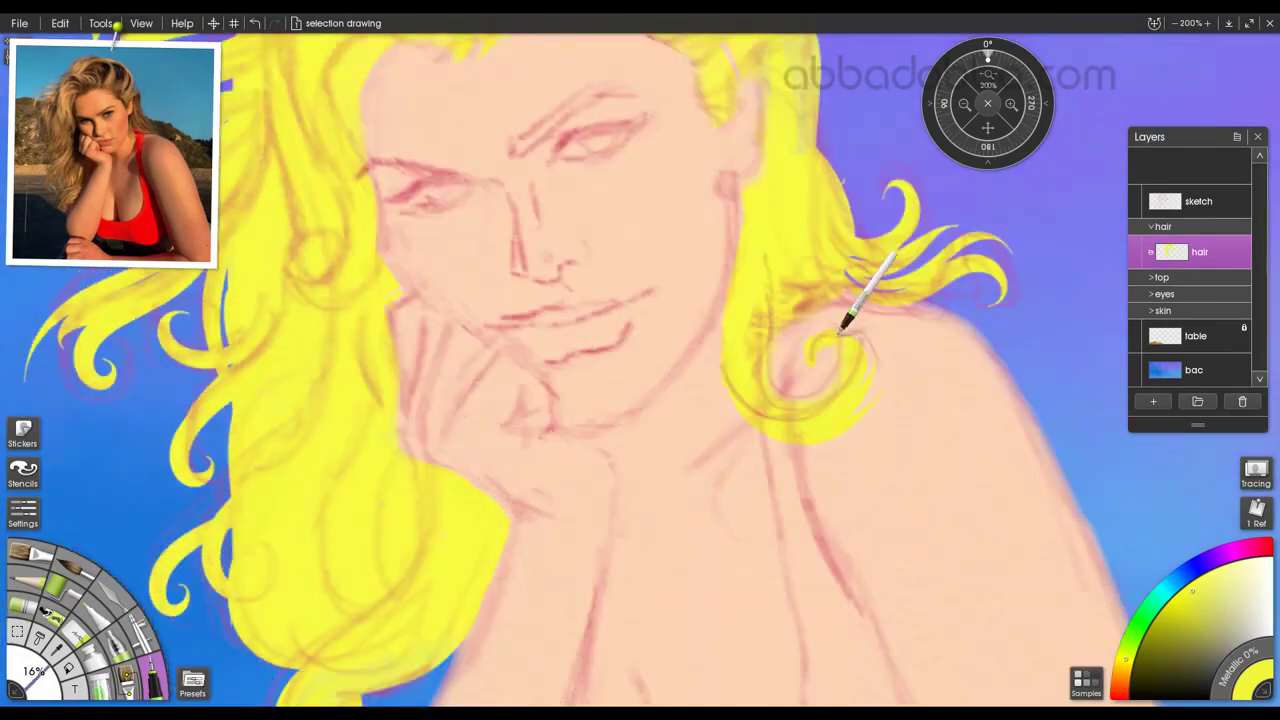
{"action": "left_click_drag", "start_coordinate": [435, 470], "coordinate": [457, 663]}
{"action": "left_click_drag", "start_coordinate": [402, 522], "coordinate": [420, 175]}
Touch up the skin paint around the hand, neck and shoulder with the oil brush on the skin layer.
{"action": "left_click", "coordinate": [30, 553]}
{"action": "left_click", "coordinate": [1152, 227]}
{"action": "left_click", "coordinate": [1152, 311]}
{"action": "left_click", "coordinate": [1196, 336]}
{"action": "left_click", "coordinate": [1152, 260]}
{"action": "left_click", "coordinate": [1244, 295]}
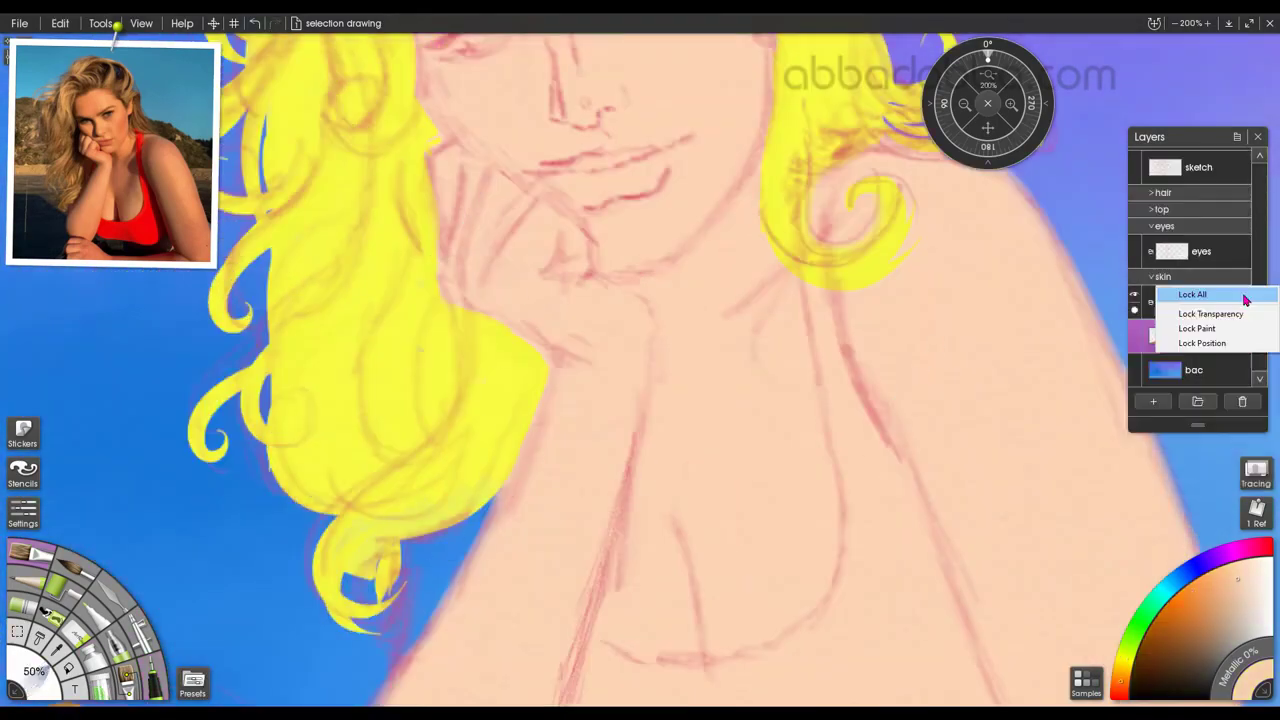
{"action": "left_click", "coordinate": [1246, 300]}
{"action": "left_click", "coordinate": [1200, 302]}
{"action": "left_click", "coordinate": [193, 683]}
{"action": "left_click", "coordinate": [491, 420]}
{"action": "left_click_drag", "start_coordinate": [470, 560], "coordinate": [520, 343]}
{"action": "left_click_drag", "start_coordinate": [528, 534], "coordinate": [586, 381]}
{"action": "left_click_drag", "start_coordinate": [868, 540], "coordinate": [716, 506]}
{"action": "left_click_drag", "start_coordinate": [750, 418], "coordinate": [866, 534]}
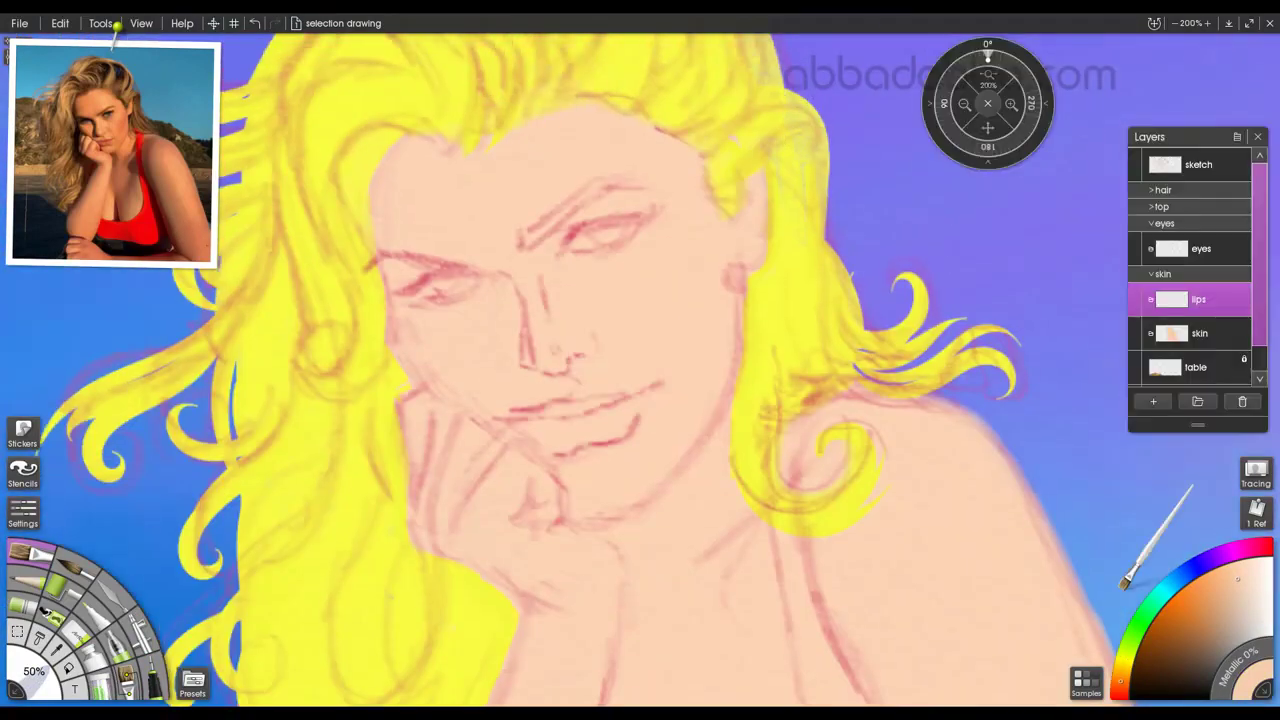
Paint the lips pink on the lips layer with the Ink Pen and clean up their outline.
{"action": "left_click", "coordinate": [193, 682]}
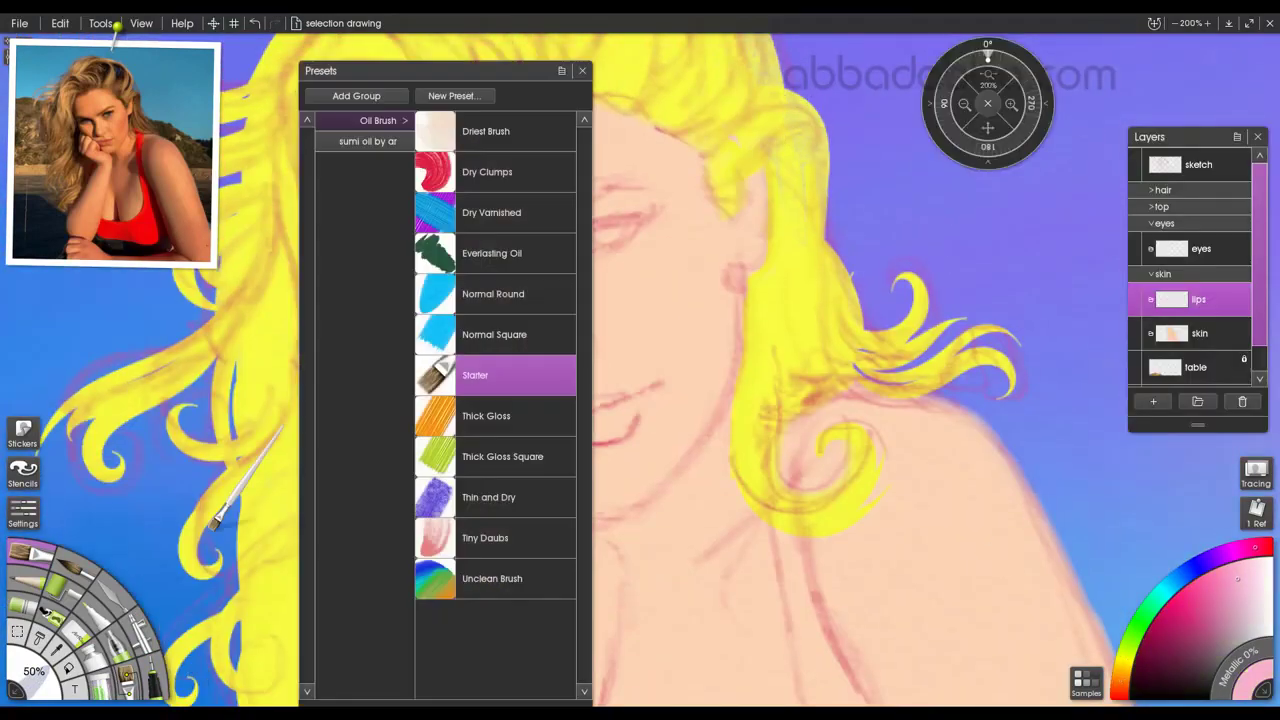
{"action": "left_click", "coordinate": [152, 680]}
{"action": "mouse_move", "coordinate": [495, 421]}
{"action": "left_mouse_down"}
{"action": "mouse_move", "coordinate": [640, 393]}
{"action": "mouse_move", "coordinate": [622, 415]}
{"action": "mouse_move", "coordinate": [661, 386]}
{"action": "mouse_move", "coordinate": [650, 389]}
{"action": "left_mouse_up"}
{"action": "left_click", "coordinate": [1134, 333]}
{"action": "left_click", "coordinate": [23, 513]}
{"action": "left_click", "coordinate": [214, 227]}
{"action": "left_click", "coordinate": [75, 632]}
{"action": "left_click", "coordinate": [23, 513]}
{"action": "left_click", "coordinate": [214, 258]}
{"action": "left_click", "coordinate": [252, 300]}
{"action": "left_click", "coordinate": [152, 680]}
{"action": "left_click_drag", "start_coordinate": [614, 447], "coordinate": [548, 457]}
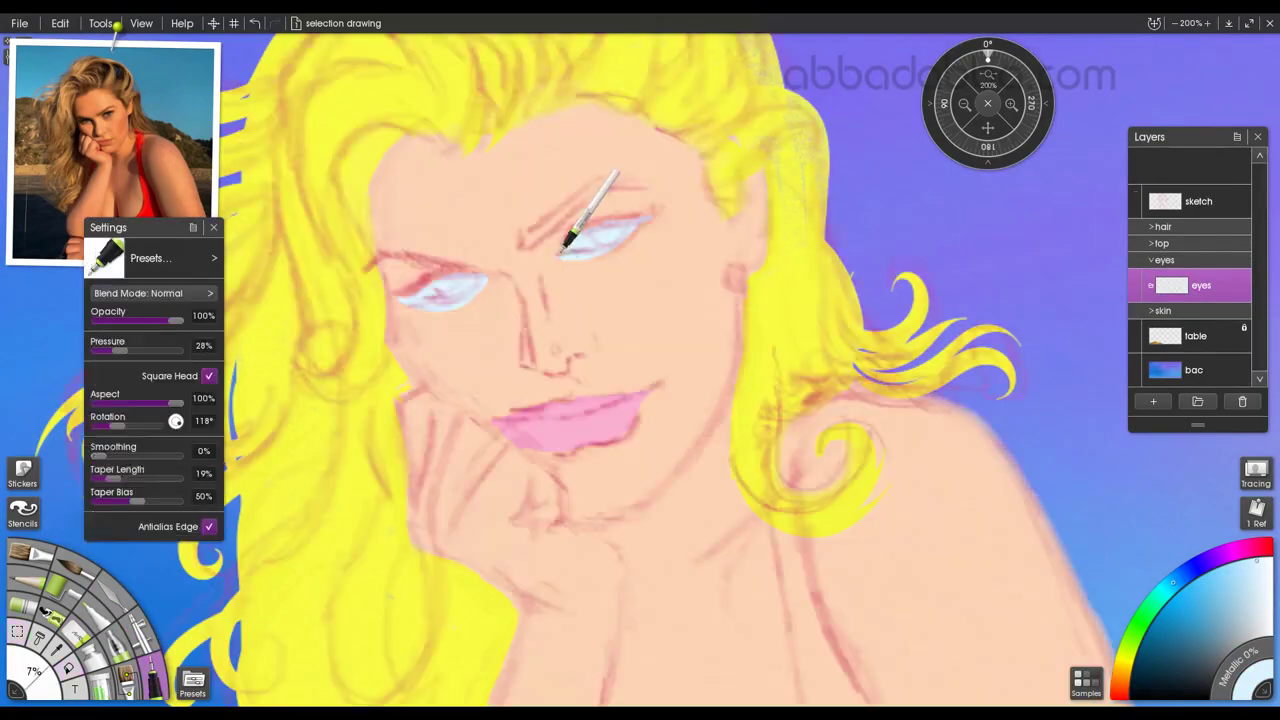
Draw dark tapered lash lines around both eyes with the Ink Pen.
{"action": "left_click", "coordinate": [1196, 681]}
{"action": "left_click", "coordinate": [151, 258]}
{"action": "mouse_move", "coordinate": [660, 210]}
{"action": "left_mouse_down"}
{"action": "mouse_move", "coordinate": [567, 222]}
{"action": "mouse_move", "coordinate": [562, 257]}
{"action": "left_mouse_up"}
{"action": "left_click_drag", "start_coordinate": [387, 296], "coordinate": [489, 272]}
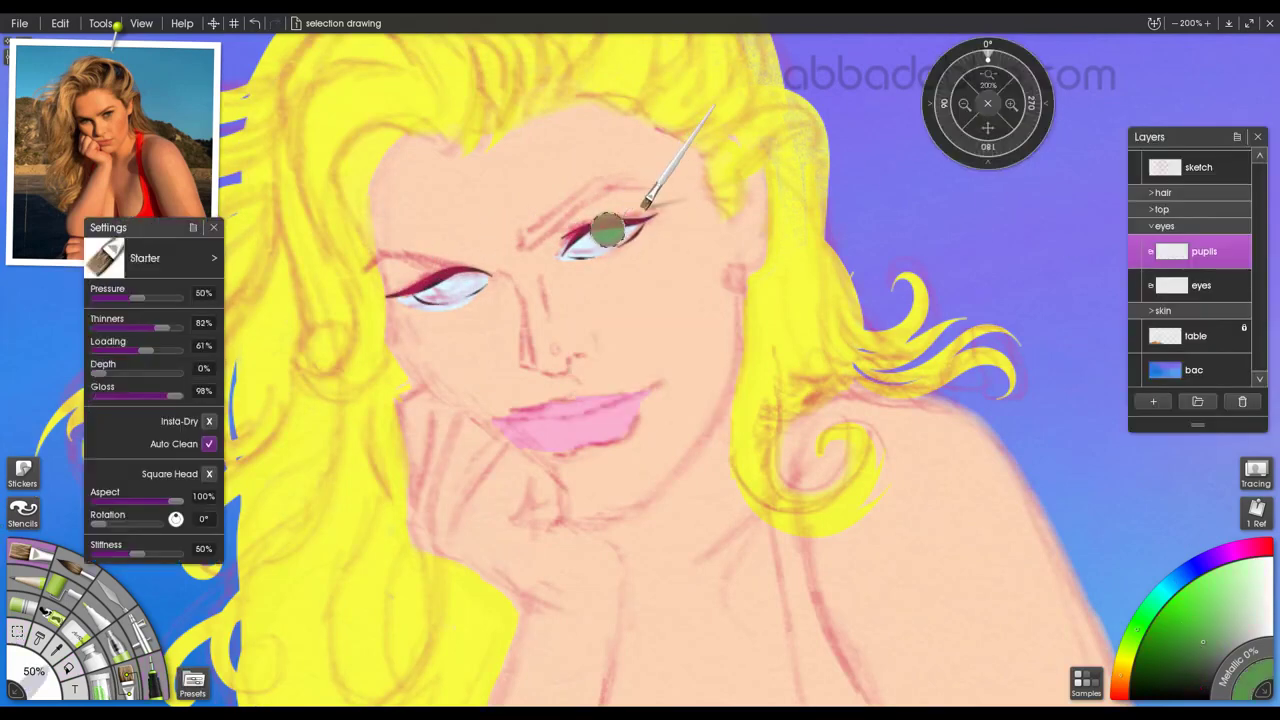
Transform the green iris circle on the pupils layer.
{"action": "left_click", "coordinate": [60, 23]}
{"action": "left_click", "coordinate": [114, 234]}
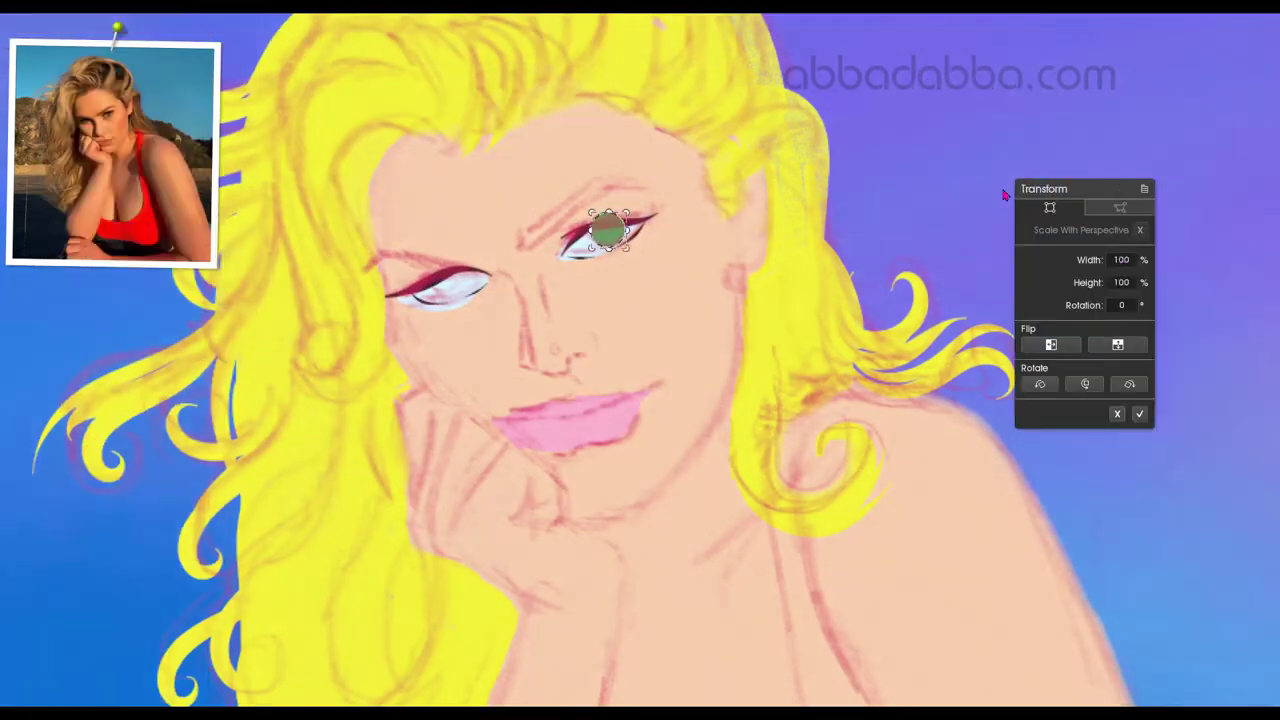
{"action": "right_click", "coordinate": [1208, 252]}
Add a new layer between the pupils and eyes layers, and paint the green iris with the Starter oil brush.
{"action": "left_click", "coordinate": [153, 682]}
{"action": "left_click", "coordinate": [30, 553]}
{"action": "left_click", "coordinate": [1153, 401]}
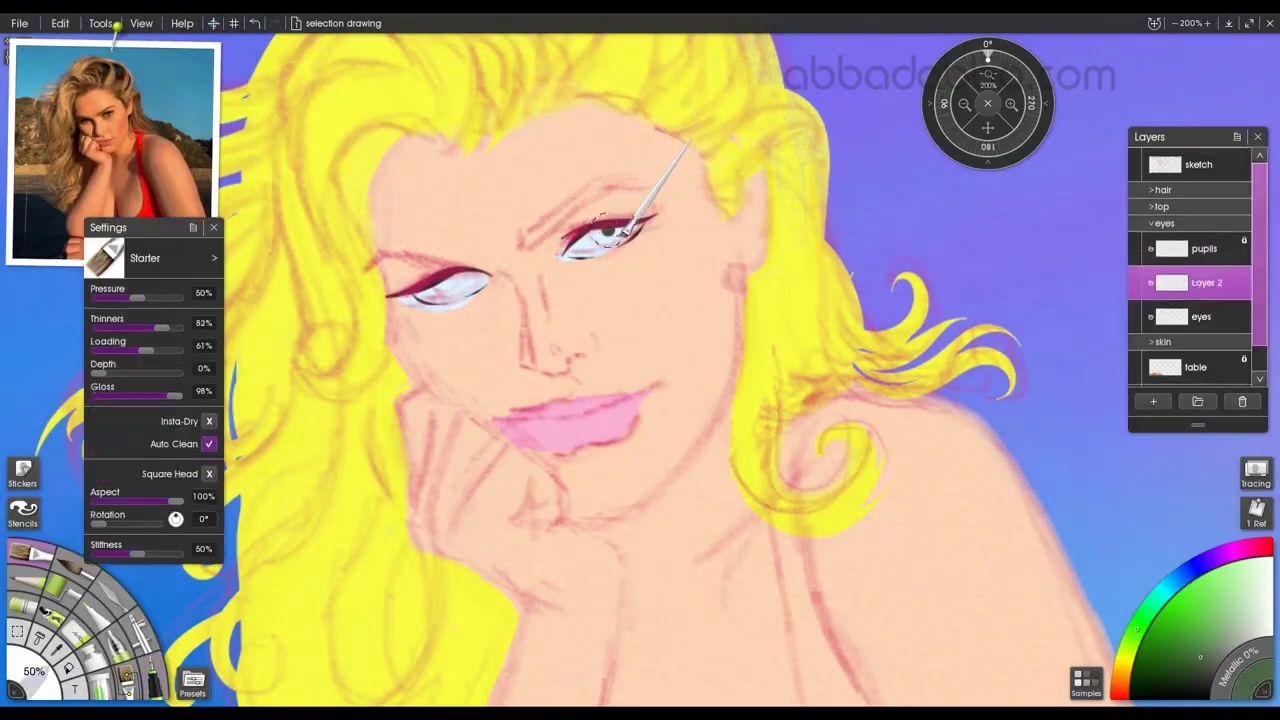
{"action": "left_click", "coordinate": [608, 231]}
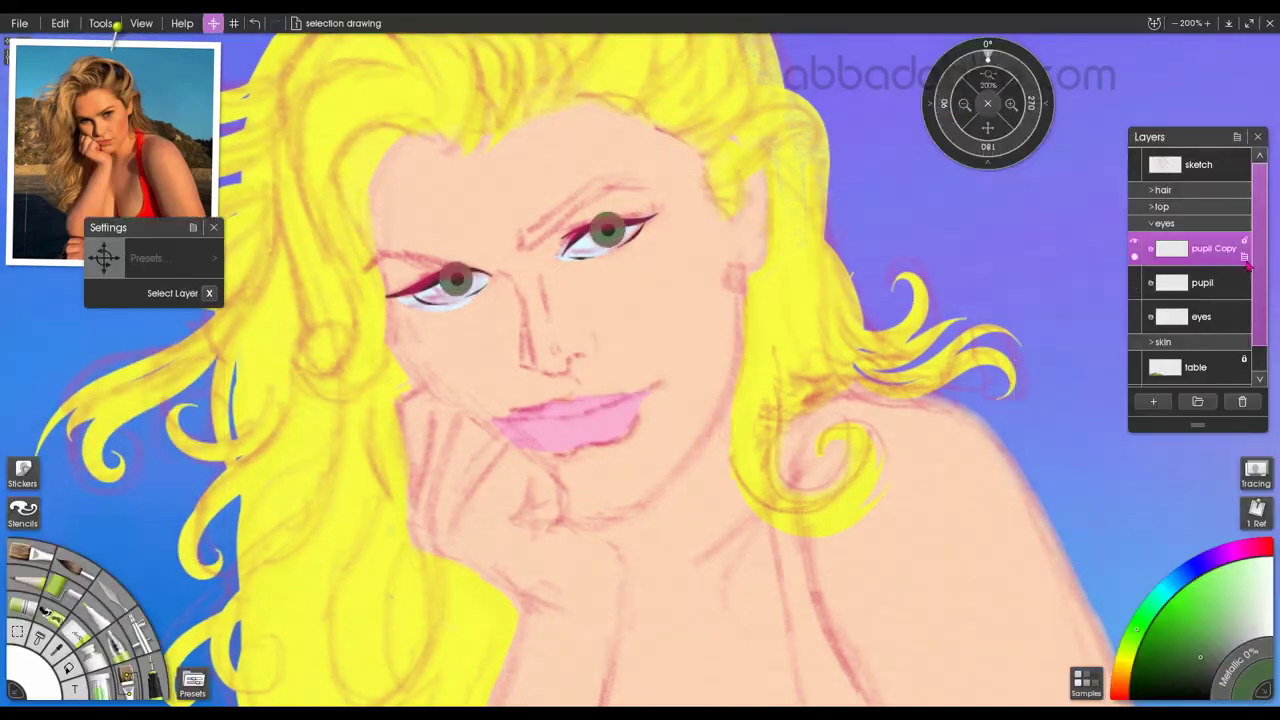
Add a new layer above the pupil Copy layer, sample the dark lash colour, and merge pupil Copy into the pupil layer.
{"action": "left_click", "coordinate": [1245, 258]}
{"action": "left_click", "coordinate": [1153, 401]}
{"action": "left_click", "coordinate": [153, 682]}
{"action": "left_click", "coordinate": [642, 215], "text": "alt"}
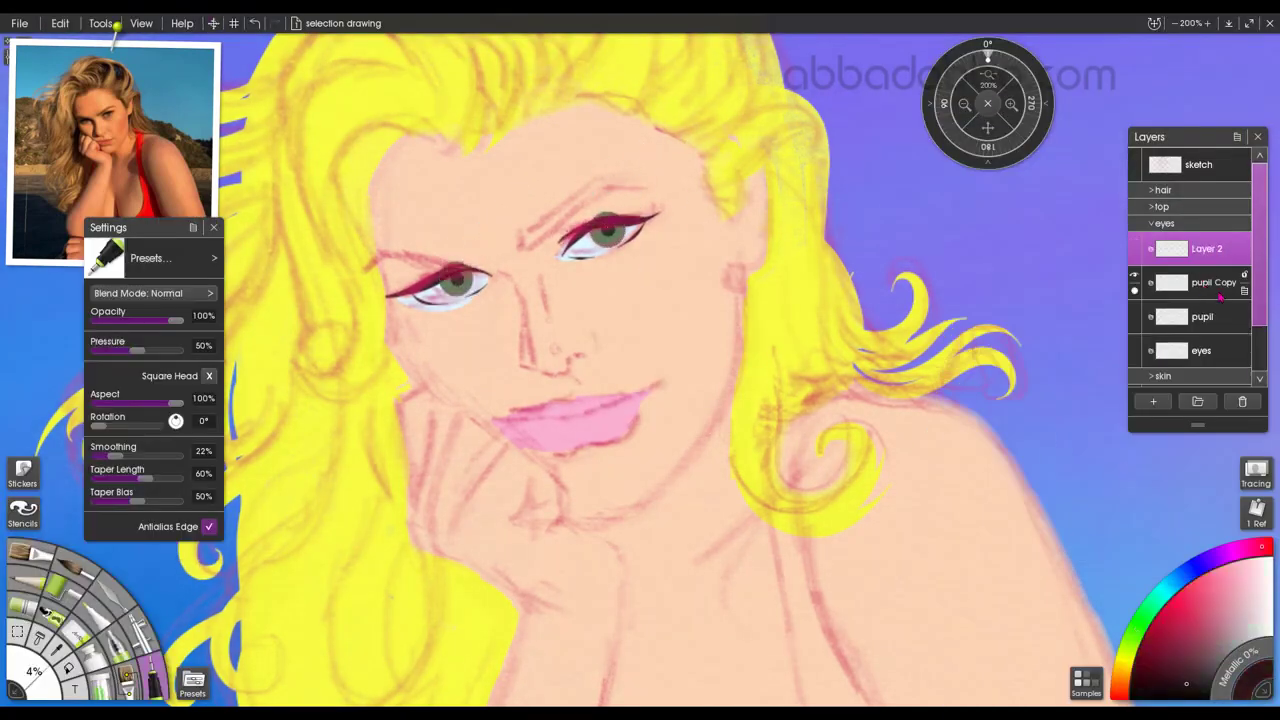
{"action": "left_click", "coordinate": [1218, 290]}
{"action": "key", "text": "ctrl+e"}
Rename the new layer above the pupil layer "eyebrow and lash".
{"action": "left_click", "coordinate": [1208, 252]}
{"action": "double_click", "coordinate": [1208, 252]}
{"action": "type", "text": "eyebrows and lash"}
{"action": "key", "text": "Return"}
Draw golden-brown eyebrows above both eyes with the Hard Tip pencil and refine their shape.
{"action": "left_click", "coordinate": [92, 82]}
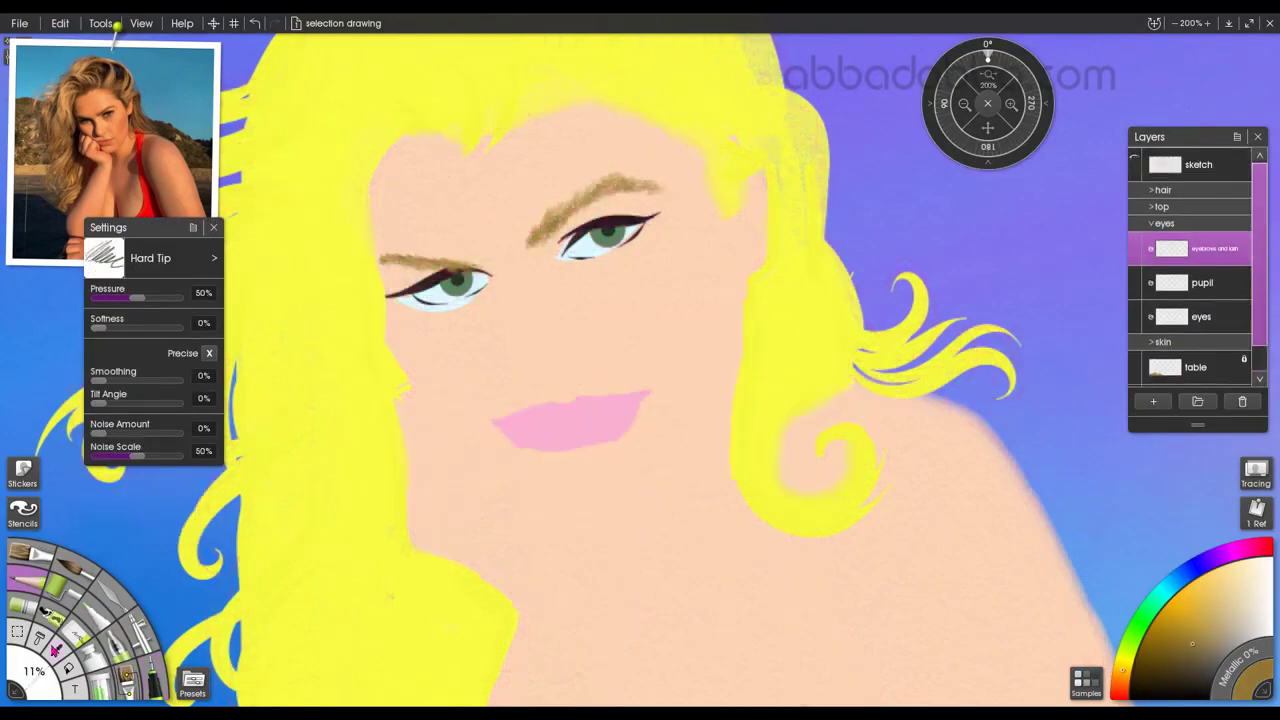
{"action": "left_click", "coordinate": [17, 631]}
{"action": "left_click_drag", "start_coordinate": [532, 246], "coordinate": [609, 258]}
{"action": "left_click", "coordinate": [153, 379]}
{"action": "left_click", "coordinate": [143, 287]}
{"action": "left_click", "coordinate": [376, 257]}
{"action": "left_click", "coordinate": [398, 230]}
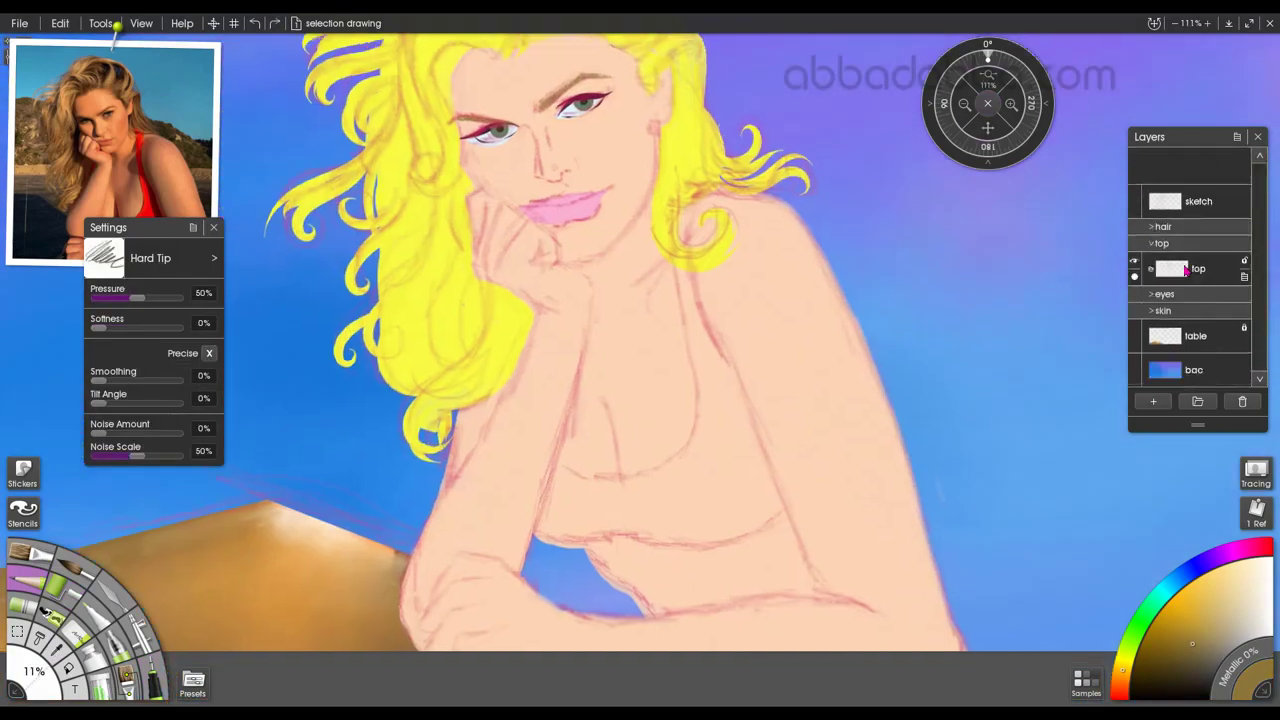
Block in the tank top in pinkish red with the paint roller on the top layer.
{"action": "left_click", "coordinate": [1186, 270]}
{"action": "left_click", "coordinate": [1125, 686]}
{"action": "left_click", "coordinate": [1260, 547]}
{"action": "left_click", "coordinate": [1182, 601]}
{"action": "left_click", "coordinate": [57, 586]}
{"action": "left_click_drag", "start_coordinate": [690, 290], "coordinate": [810, 615]}
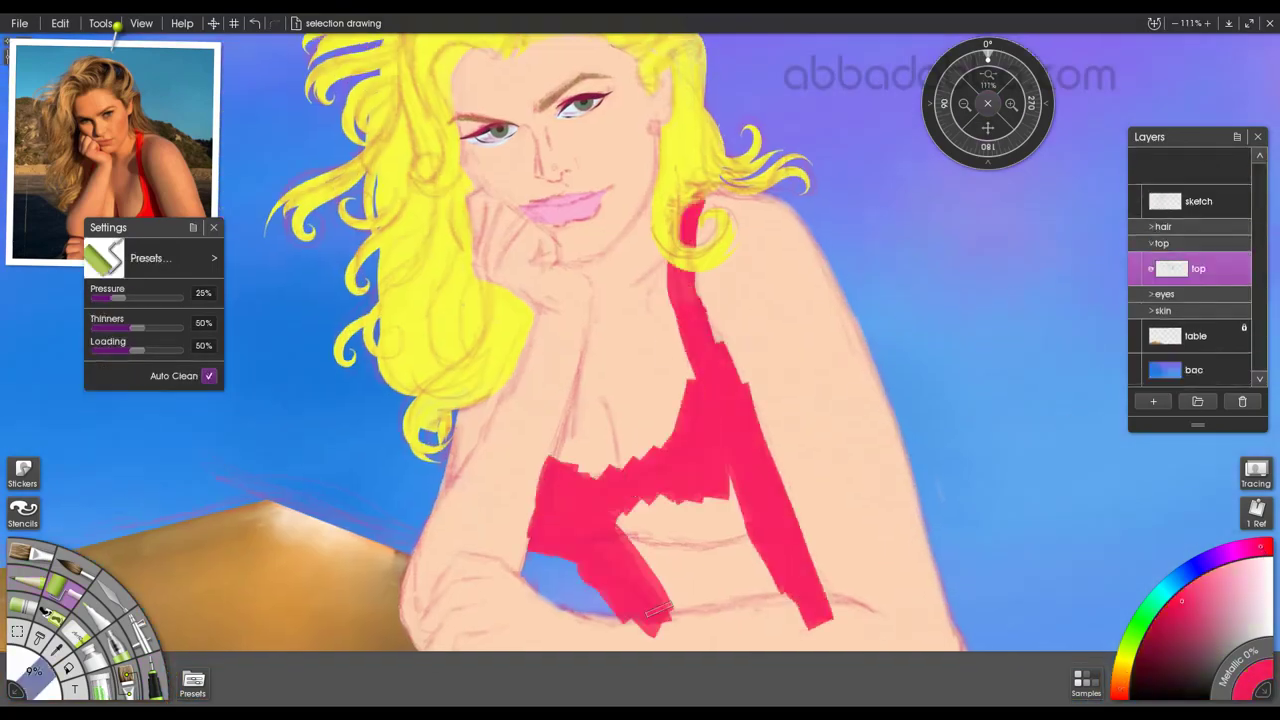
{"action": "left_click_drag", "start_coordinate": [640, 560], "coordinate": [780, 610]}
Change the sketch layer's blend mode, and set the Eraser's pressure to 61% for work on the top layer.
{"action": "right_click", "coordinate": [1168, 204]}
{"action": "left_click", "coordinate": [1089, 312]}
{"action": "left_click", "coordinate": [1198, 268]}
{"action": "left_click", "coordinate": [75, 631]}
{"action": "left_click", "coordinate": [172, 258]}
{"action": "left_click_drag", "start_coordinate": [114, 298], "coordinate": [150, 298]}
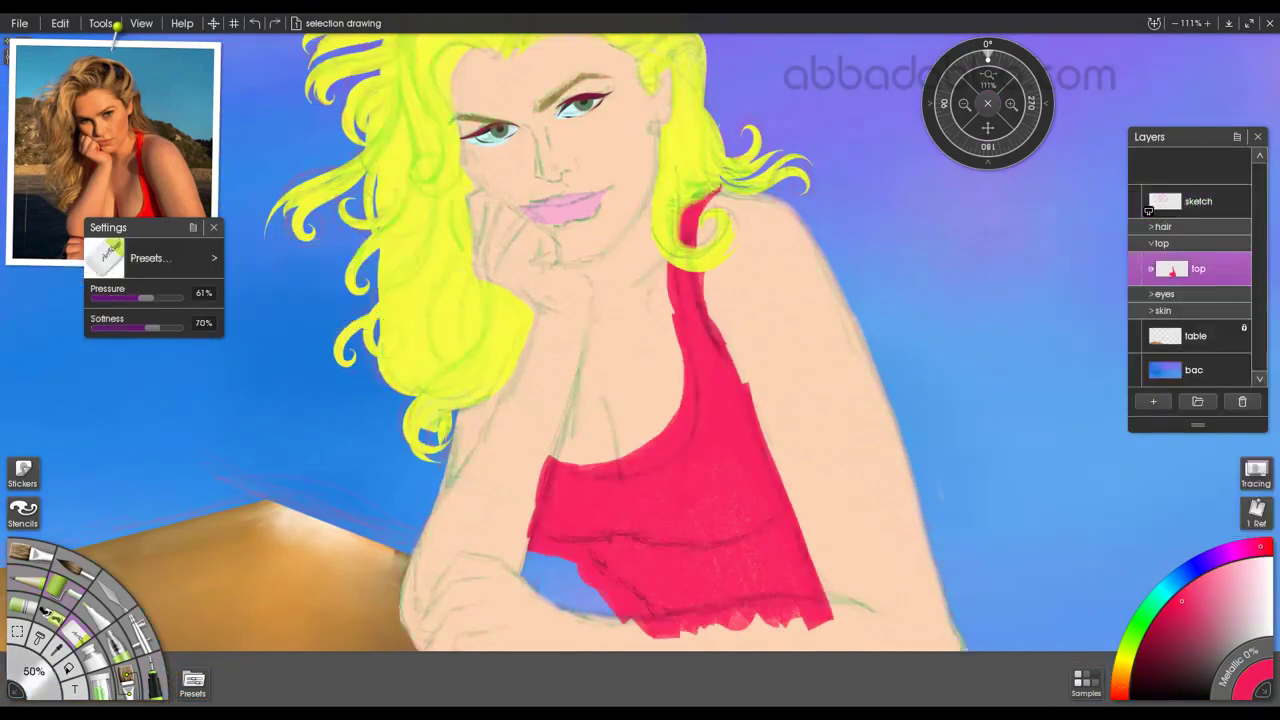
Erase the rough red edges along the top's strap, neckline, sides and hem to match the sketch.
{"action": "left_click_drag", "start_coordinate": [704, 270], "coordinate": [734, 368]}
{"action": "left_click_drag", "start_coordinate": [672, 342], "coordinate": [562, 462]}
{"action": "left_click_drag", "start_coordinate": [540, 470], "coordinate": [655, 636]}
{"action": "left_click_drag", "start_coordinate": [820, 624], "coordinate": [660, 634]}
{"action": "left_click_drag", "start_coordinate": [828, 600], "coordinate": [757, 360]}
Touch up the red top's strap and neckline with the Starter oil brush, and save the painting.
{"action": "left_click", "coordinate": [22, 552]}
{"action": "scroll", "coordinate": [640, 360], "scroll_direction": "up", "scroll_amount": 4}
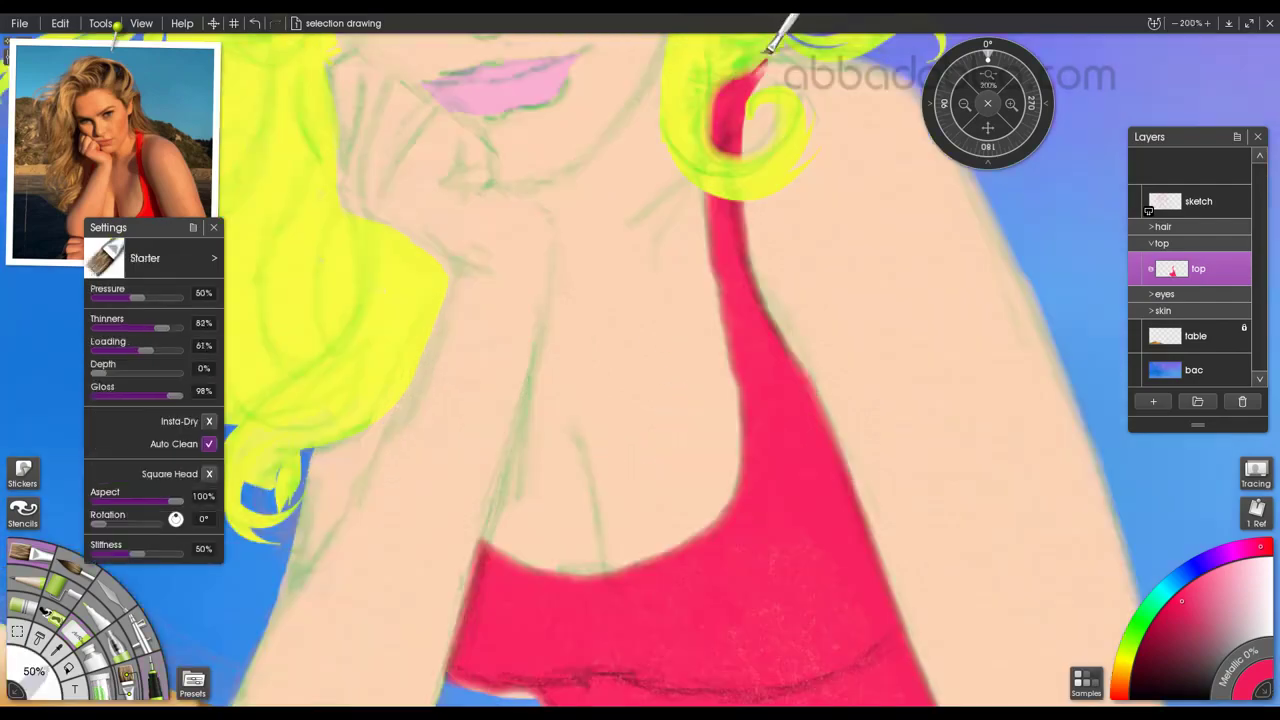
{"action": "key", "text": "ctrl+z"}
{"action": "mouse_move", "coordinate": [760, 65]}
{"action": "left_mouse_down"}
{"action": "mouse_move", "coordinate": [743, 364]}
{"action": "mouse_move", "coordinate": [754, 360]}
{"action": "mouse_move", "coordinate": [694, 97]}
{"action": "left_mouse_up"}
{"action": "left_click_drag", "start_coordinate": [492, 432], "coordinate": [624, 560]}
{"action": "scroll", "coordinate": [640, 360], "scroll_direction": "down", "scroll_amount": 4}
{"action": "key", "text": "ctrl+s"}
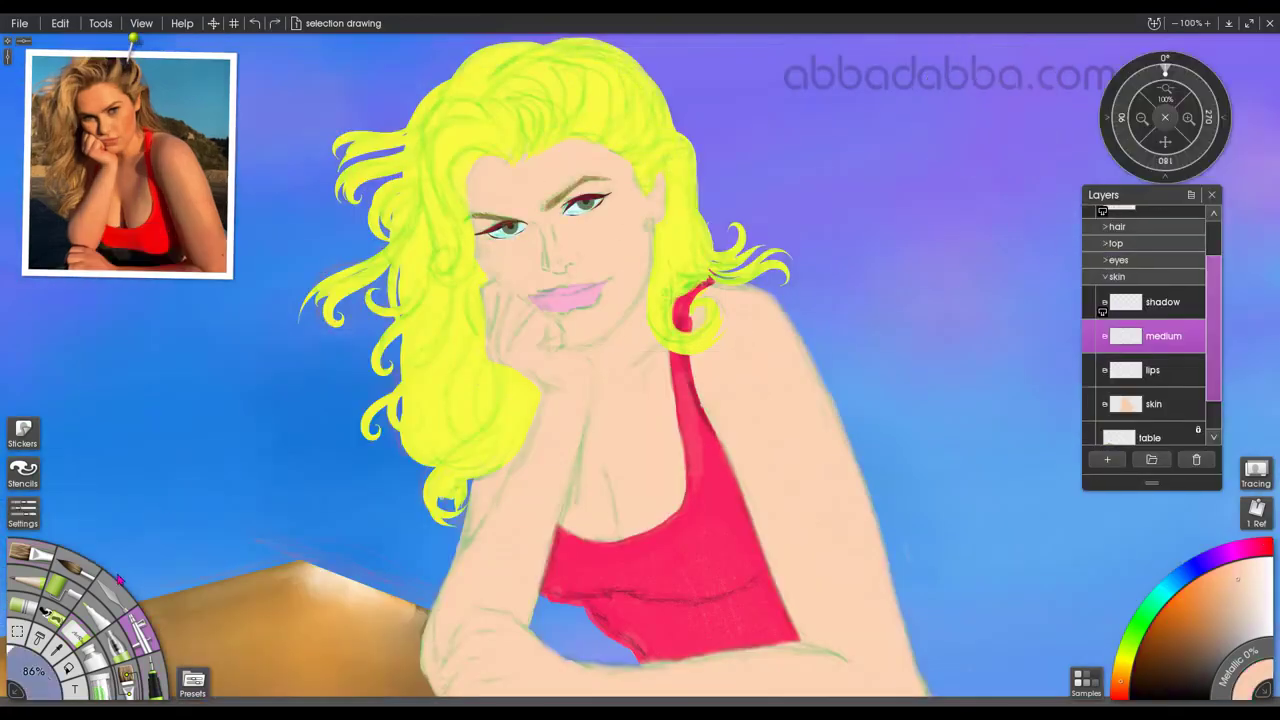
Choose a brush preset and the med skin colour sample for shading on the medium layer.
{"action": "left_click", "coordinate": [193, 683]}
{"action": "left_click", "coordinate": [362, 358]}
{"action": "left_click", "coordinate": [1086, 682]}
{"action": "left_click", "coordinate": [984, 534]}
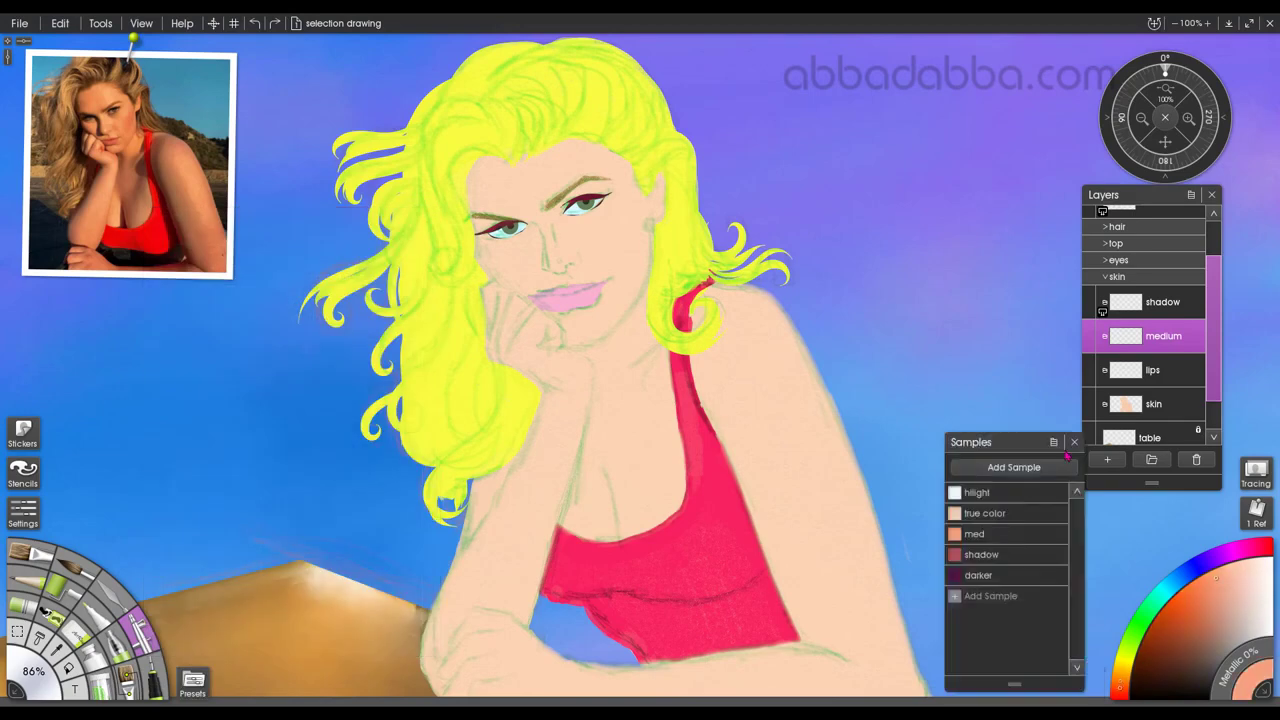
Lasso the cheek along the nose and airbrush the med tone over the cheeks and forehead.
{"action": "left_click", "coordinate": [17, 631]}
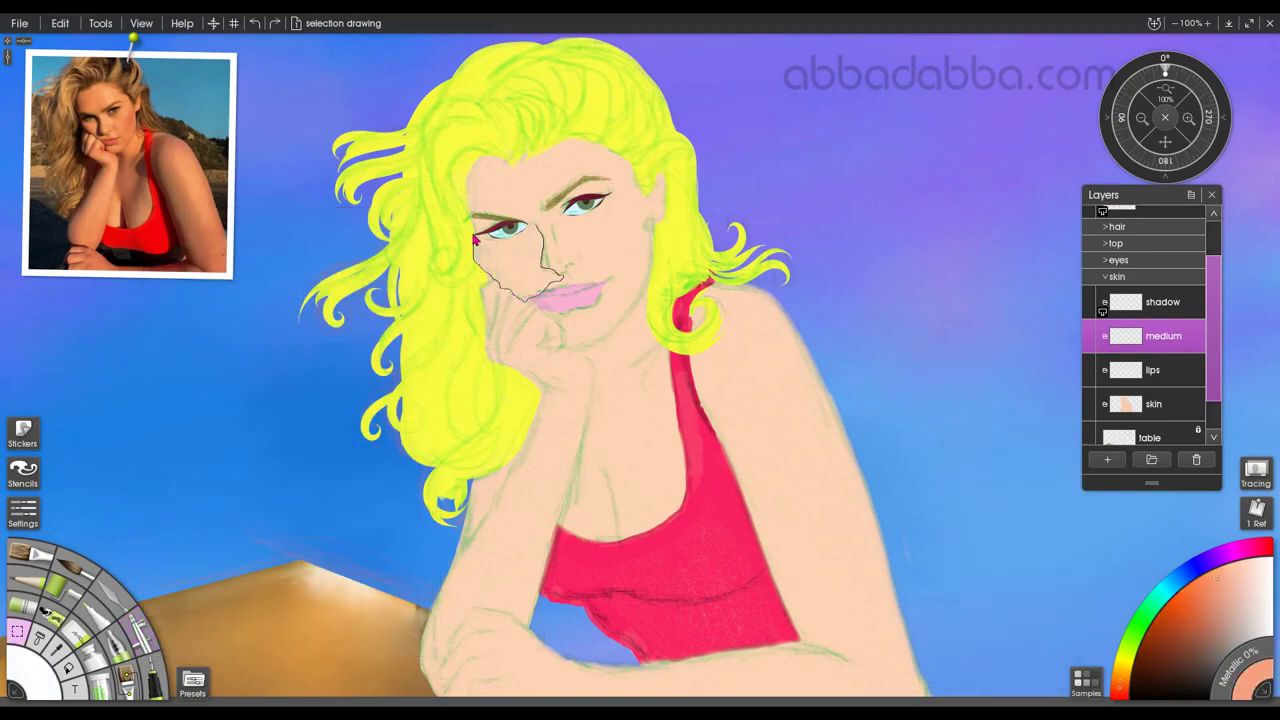
{"action": "left_click", "coordinate": [138, 631]}
{"action": "mouse_move", "coordinate": [534, 296]}
{"action": "left_mouse_down"}
{"action": "mouse_move", "coordinate": [551, 245]}
{"action": "mouse_move", "coordinate": [481, 251]}
{"action": "mouse_move", "coordinate": [532, 217]}
{"action": "mouse_move", "coordinate": [508, 168]}
{"action": "left_mouse_up"}
{"action": "mouse_move", "coordinate": [638, 222]}
{"action": "left_mouse_down"}
{"action": "mouse_move", "coordinate": [622, 266]}
{"action": "mouse_move", "coordinate": [590, 188]}
{"action": "mouse_move", "coordinate": [566, 212]}
{"action": "left_mouse_up"}
Lasso the neck area below the jaw, airbrush the med tone there, and shade the chest after deselecting.
{"action": "left_click", "coordinate": [17, 631]}
{"action": "mouse_move", "coordinate": [651, 242]}
{"action": "left_mouse_down"}
{"action": "mouse_move", "coordinate": [648, 289]}
{"action": "mouse_move", "coordinate": [614, 334]}
{"action": "mouse_move", "coordinate": [563, 342]}
{"action": "mouse_move", "coordinate": [640, 398]}
{"action": "mouse_move", "coordinate": [620, 500]}
{"action": "left_mouse_up"}
{"action": "left_click", "coordinate": [138, 631]}
{"action": "key", "text": "ctrl+d"}
{"action": "left_click_drag", "start_coordinate": [597, 366], "coordinate": [595, 436]}
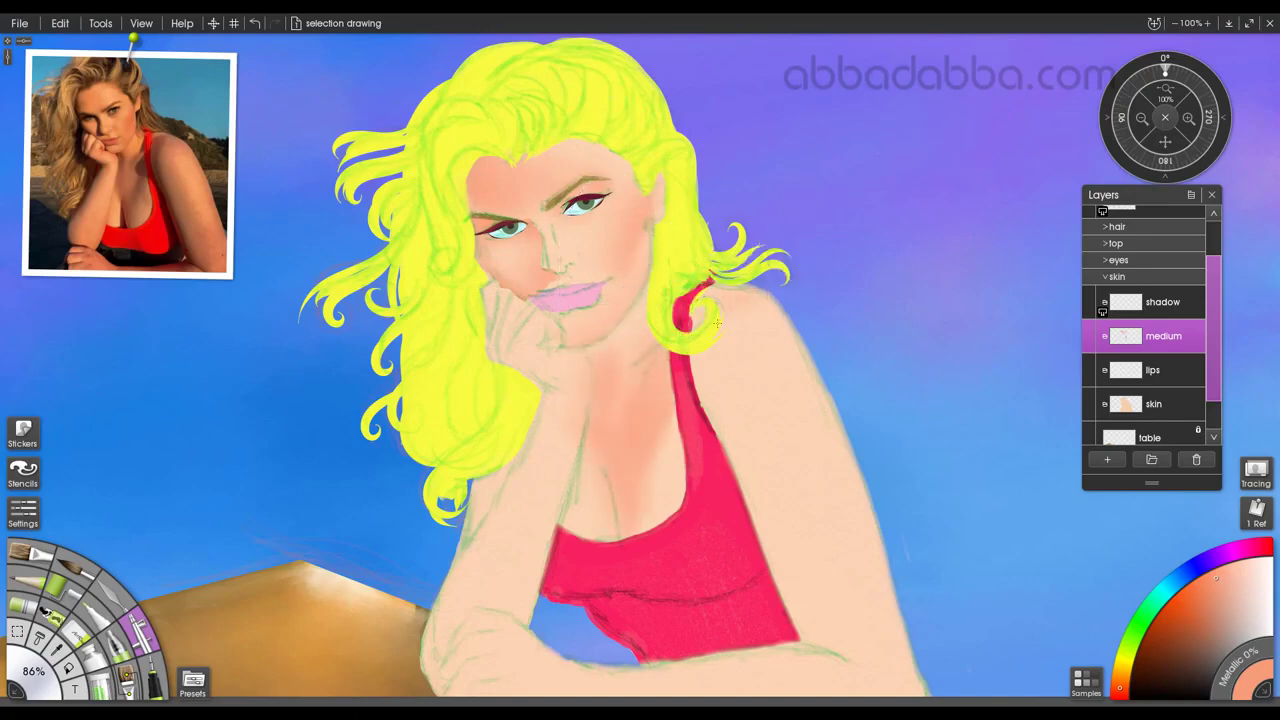
Airbrush the med tone along both arms, and shade the propping hand with the brush reduced to 17%.
{"action": "mouse_move", "coordinate": [735, 312]}
{"action": "left_mouse_down"}
{"action": "mouse_move", "coordinate": [851, 684]}
{"action": "mouse_move", "coordinate": [866, 694]}
{"action": "left_mouse_up"}
{"action": "left_click_drag", "start_coordinate": [540, 408], "coordinate": [434, 680]}
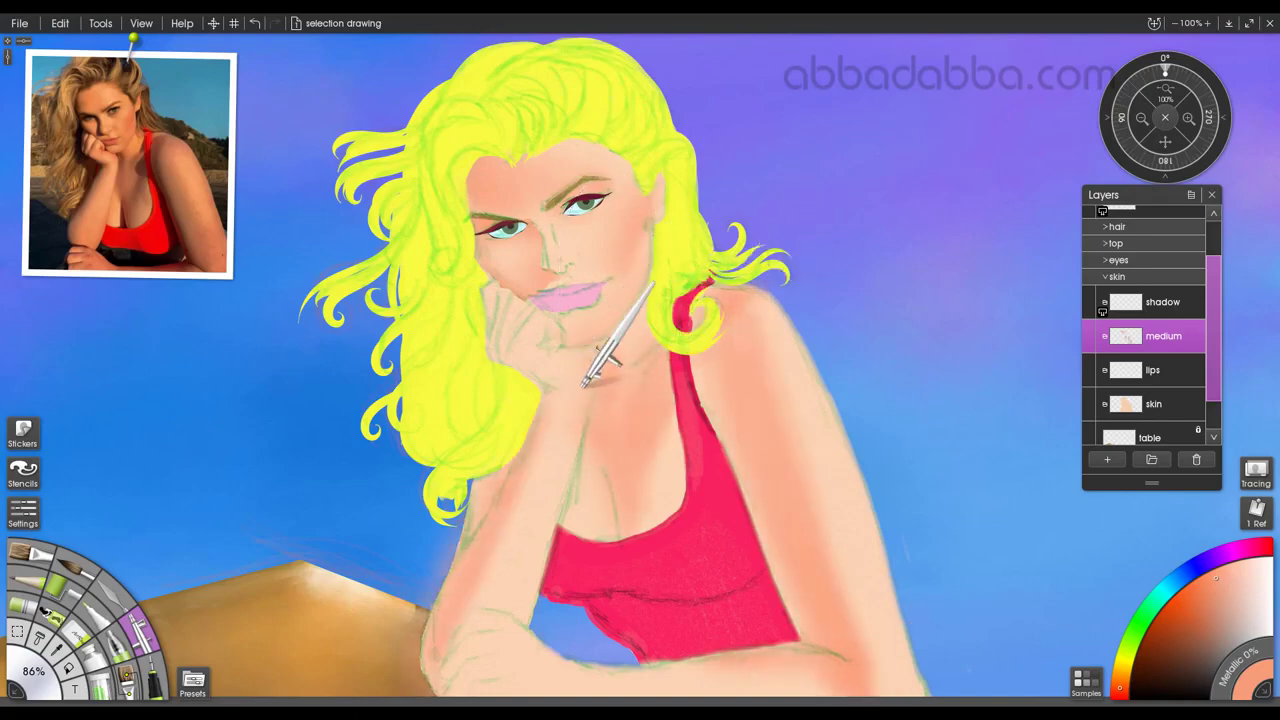
{"action": "key", "text": "bracketleft"}
{"action": "key", "text": "bracketleft"}
{"action": "mouse_move", "coordinate": [540, 366]}
{"action": "left_mouse_down"}
{"action": "mouse_move", "coordinate": [511, 359]}
{"action": "mouse_move", "coordinate": [526, 331]}
{"action": "mouse_move", "coordinate": [548, 341]}
{"action": "mouse_move", "coordinate": [549, 316]}
{"action": "left_mouse_up"}
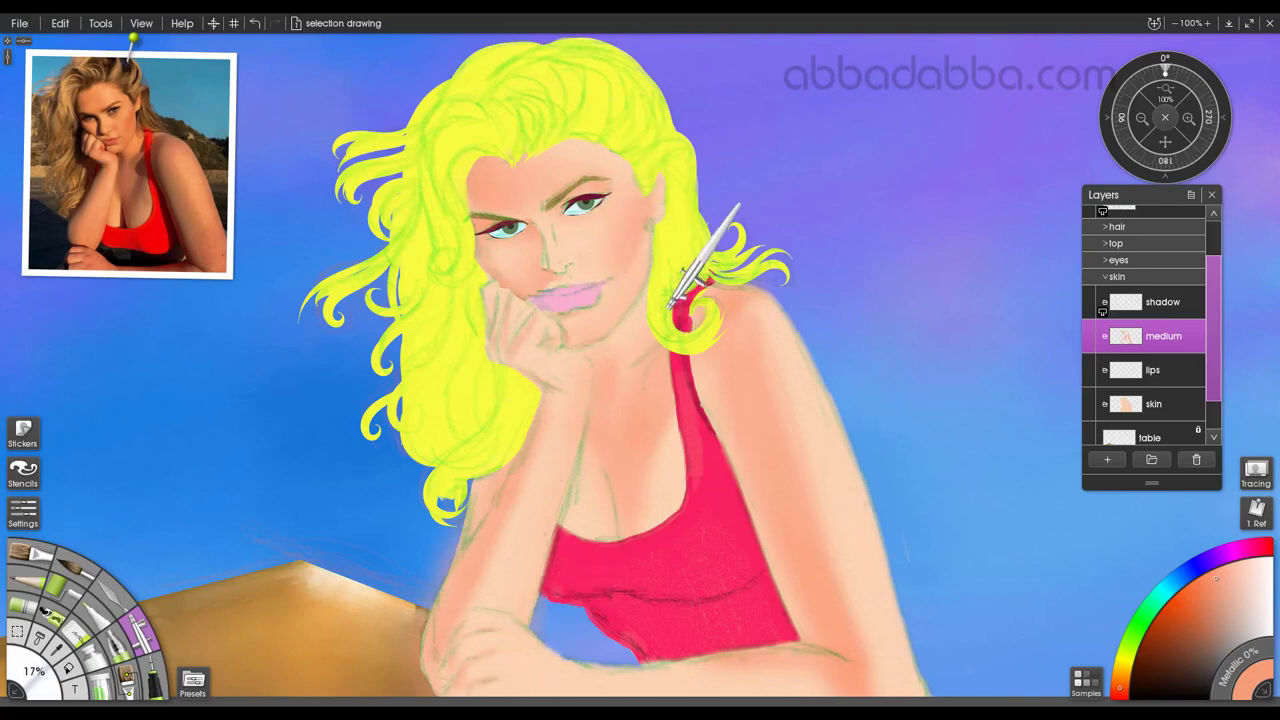
Activate the topmost shadow layer, choose the shadow colour sample, and save the painting.
{"action": "left_click_drag", "start_coordinate": [1216, 345], "coordinate": [1216, 308]}
{"action": "left_click", "coordinate": [1156, 223]}
{"action": "left_click", "coordinate": [1086, 682]}
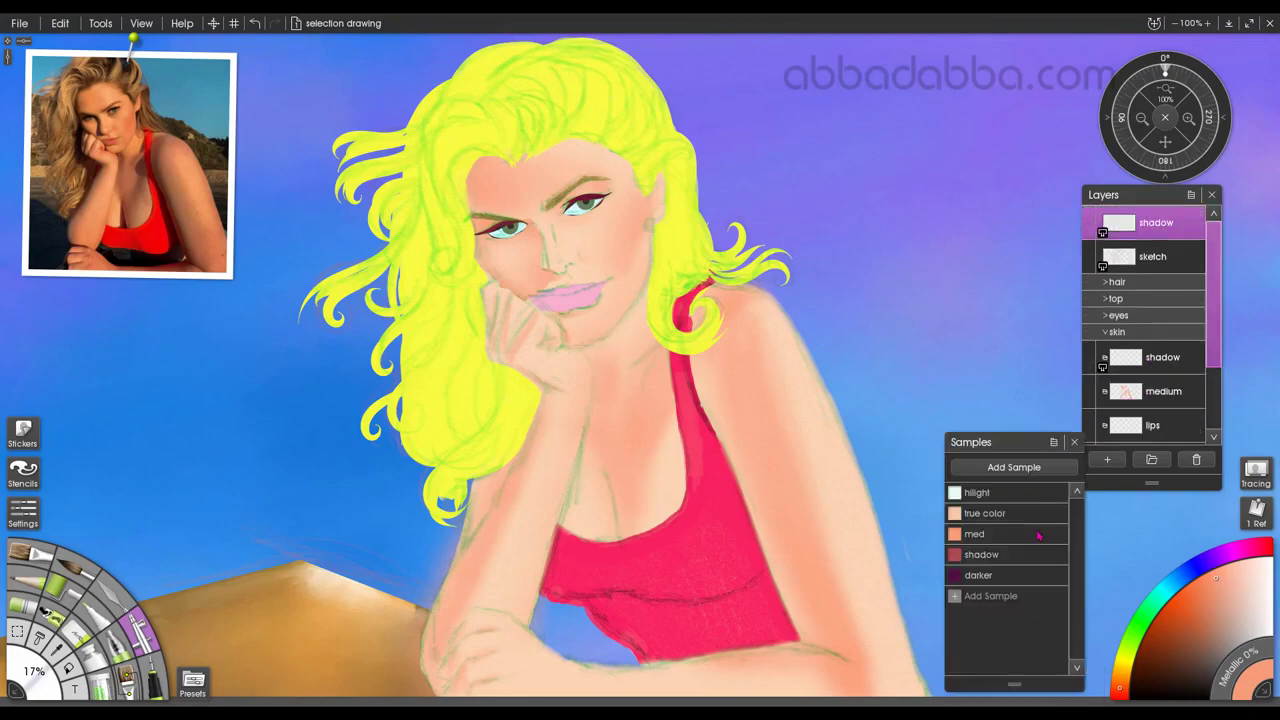
{"action": "left_click", "coordinate": [1040, 554]}
{"action": "left_click", "coordinate": [1075, 444]}
{"action": "key", "text": "ctrl+s"}
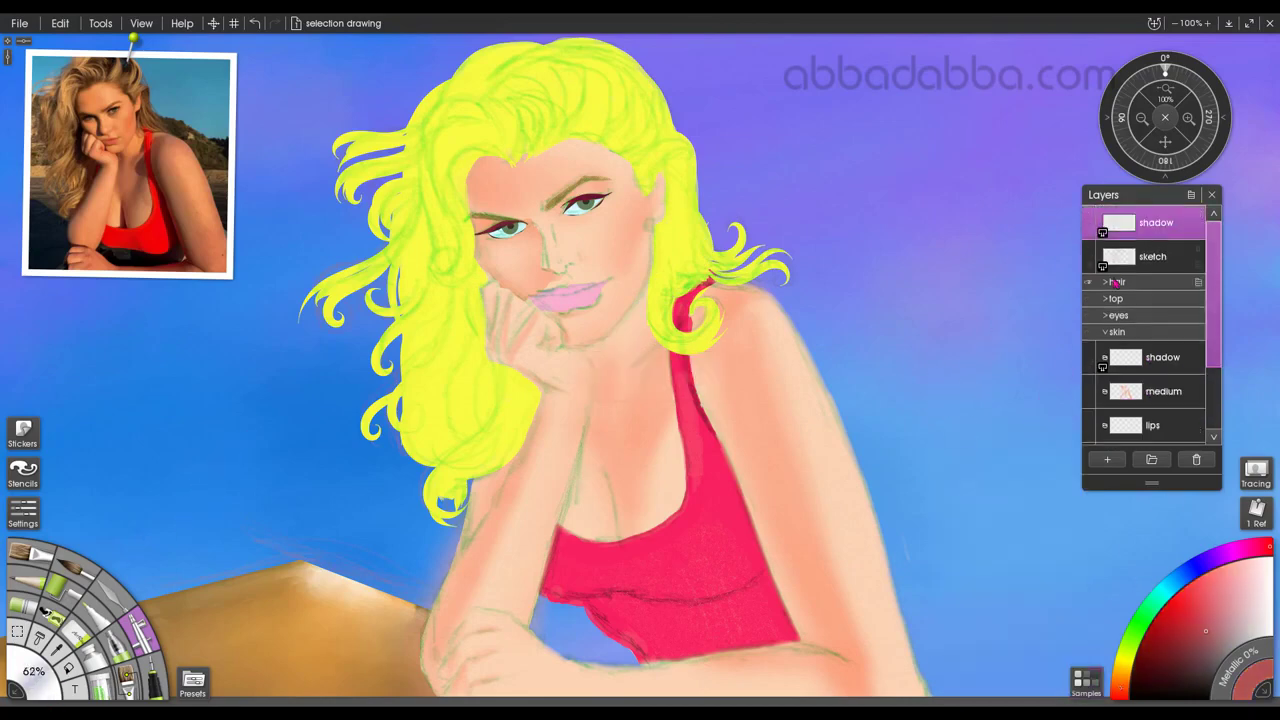
Lasso the side of the neck and the area under the chin, and airbrush the shadow colour inside the selections.
{"action": "key", "text": "s"}
{"action": "key", "text": "a"}
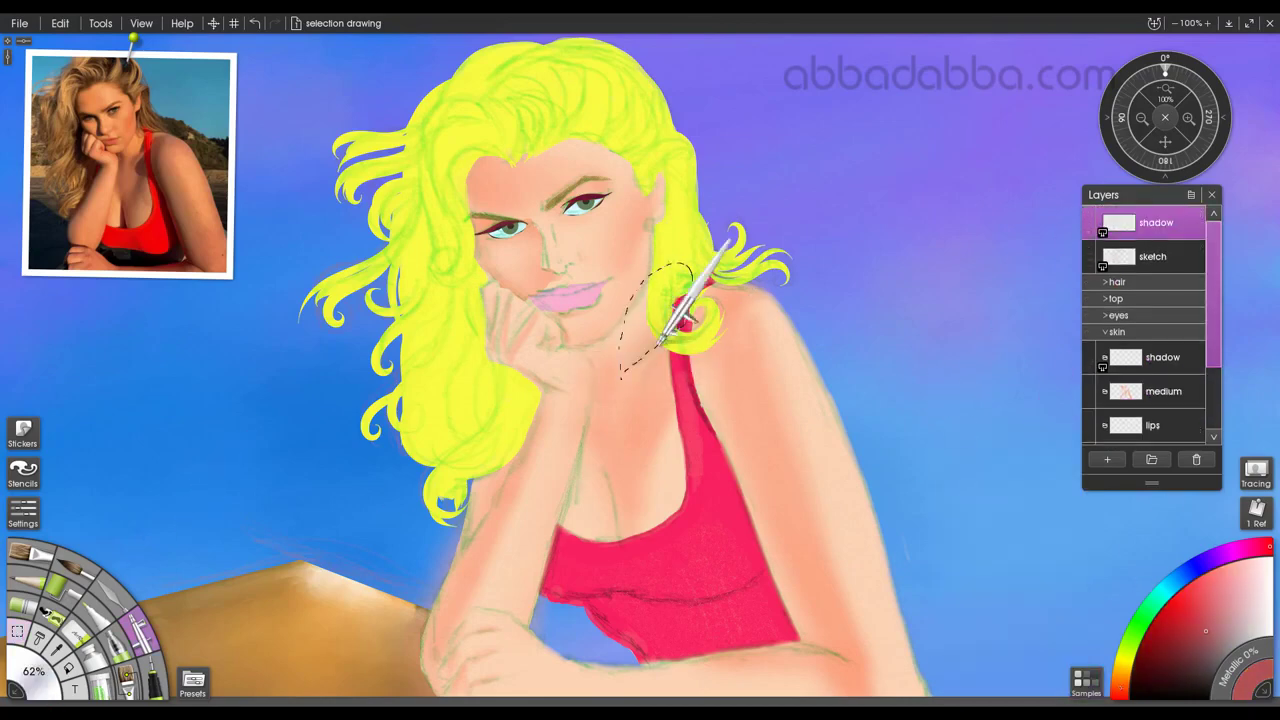
{"action": "key", "text": "s"}
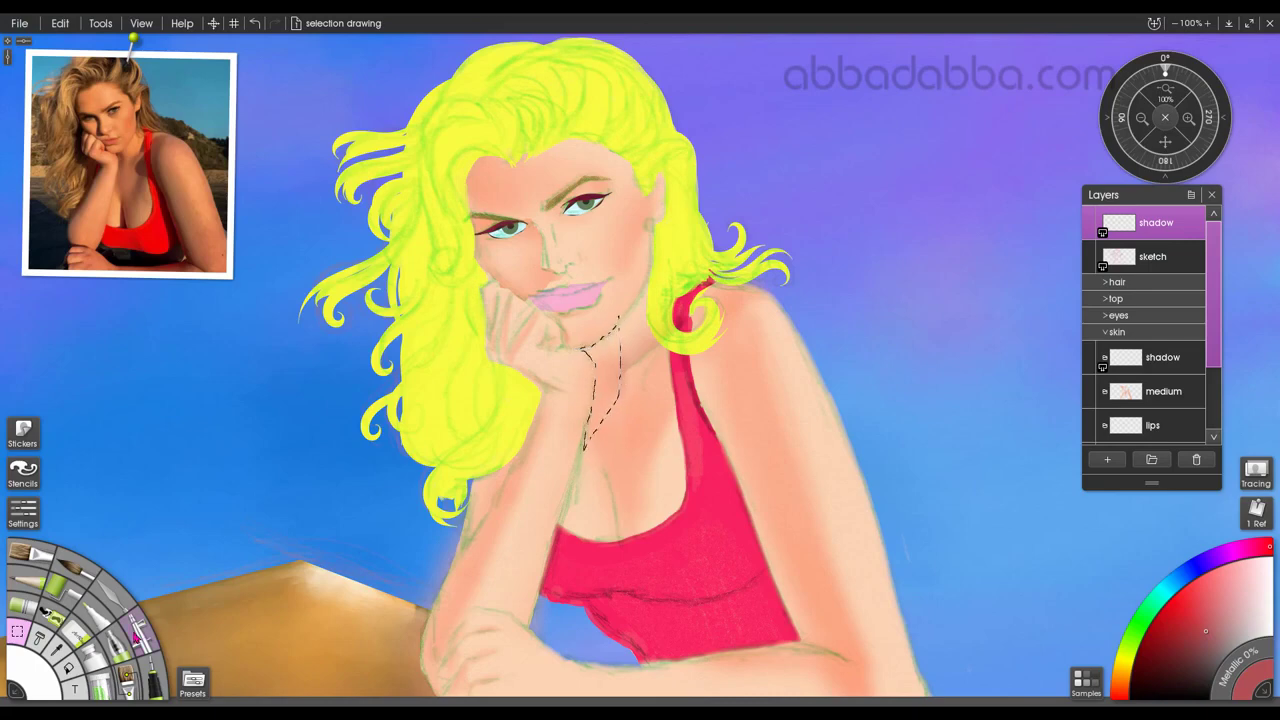
{"action": "key", "text": "a"}
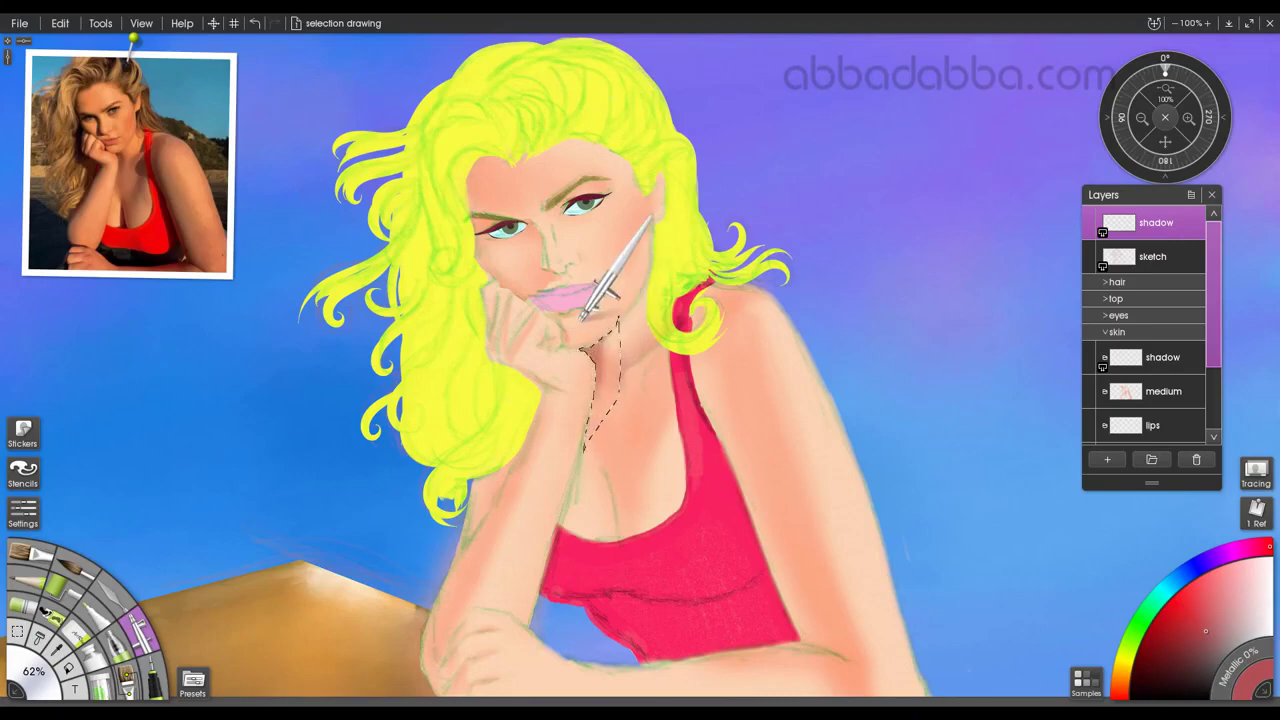
{"action": "key", "text": "ctrl+d"}
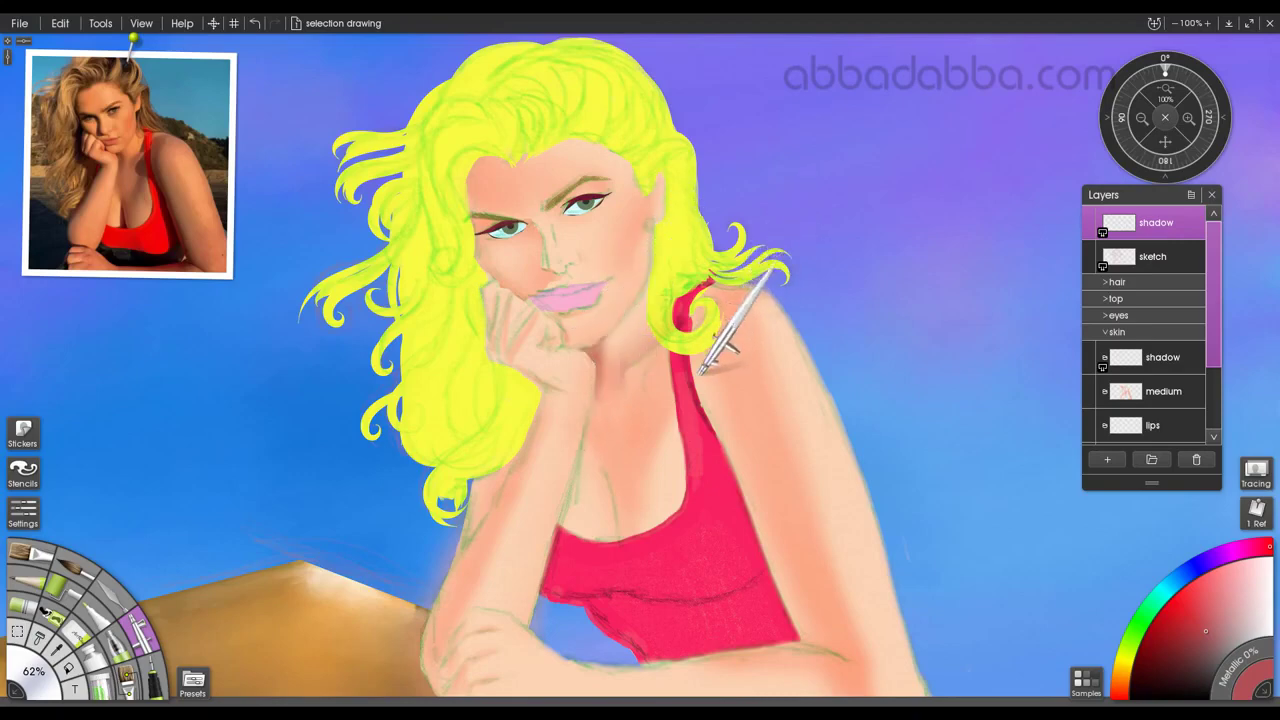
Lasso the strap, inner arm and lower top, airbrush the shadow inside, and soften it along the upper arm and forearm after deselecting.
{"action": "left_click", "coordinate": [16, 635]}
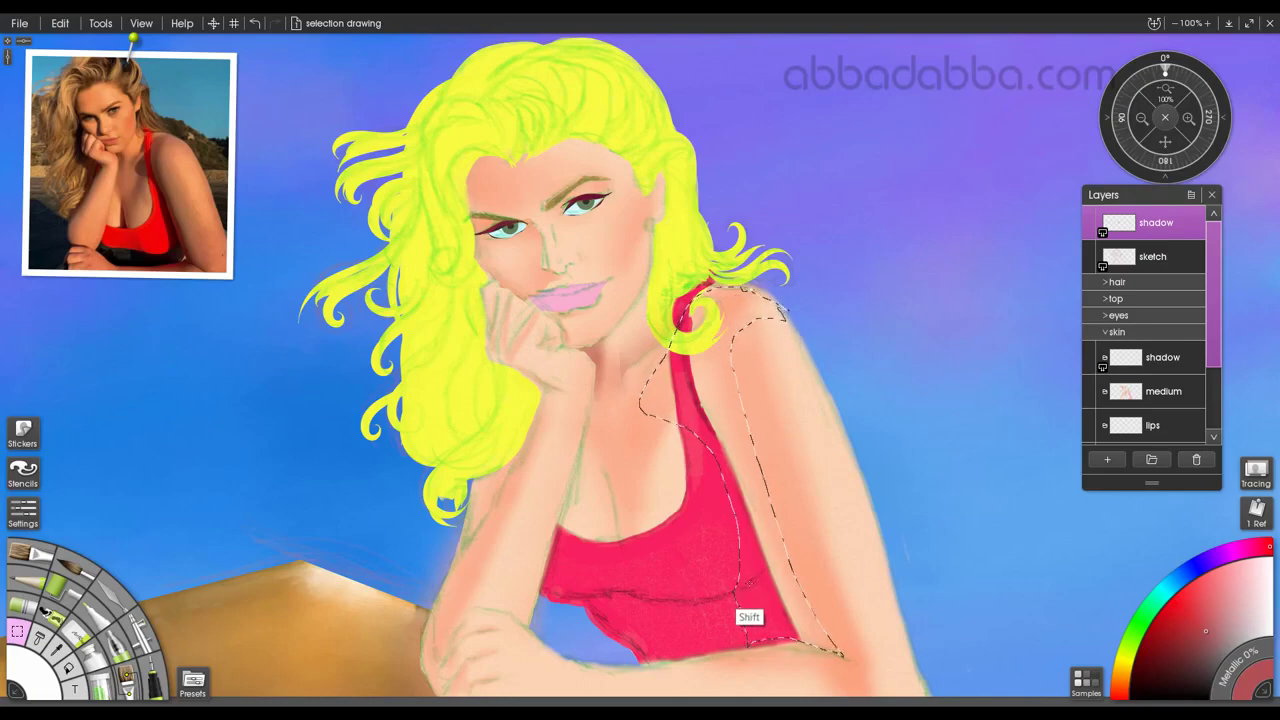
{"action": "mouse_move", "coordinate": [703, 606]}
{"action": "left_mouse_down"}
{"action": "mouse_move", "coordinate": [536, 588]}
{"action": "mouse_move", "coordinate": [645, 665]}
{"action": "left_mouse_up"}
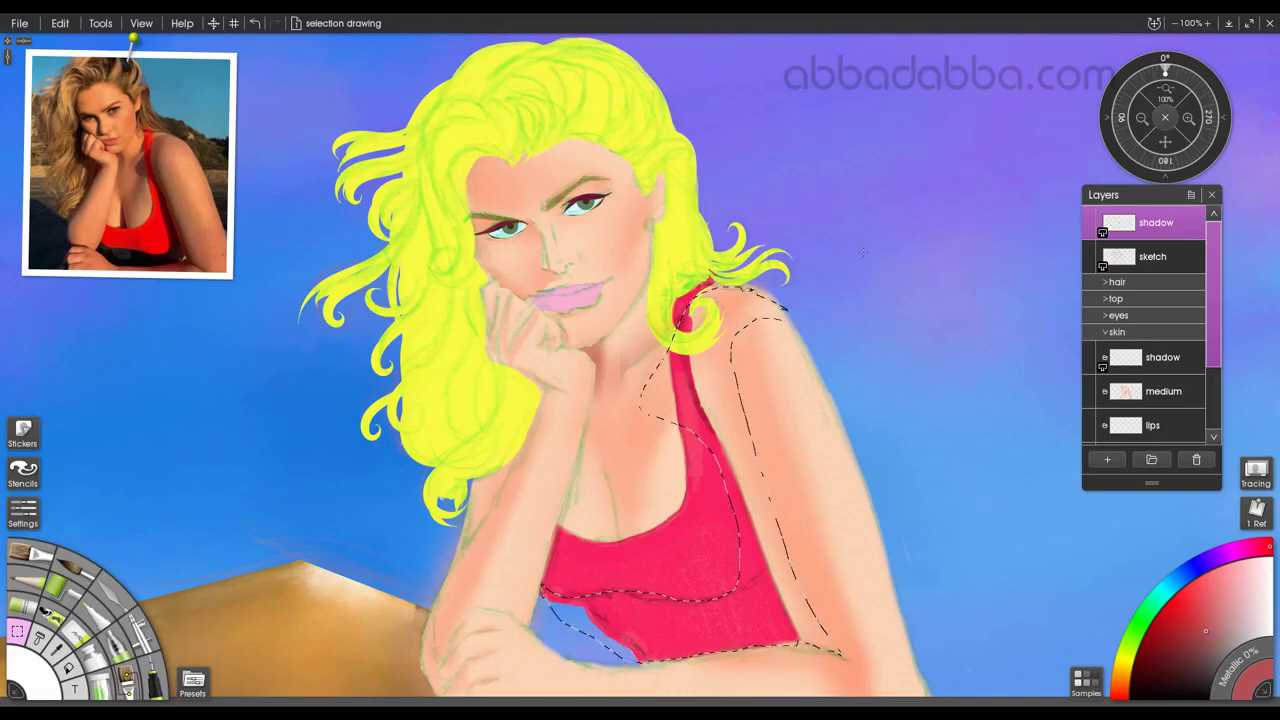
{"action": "left_click", "coordinate": [140, 634]}
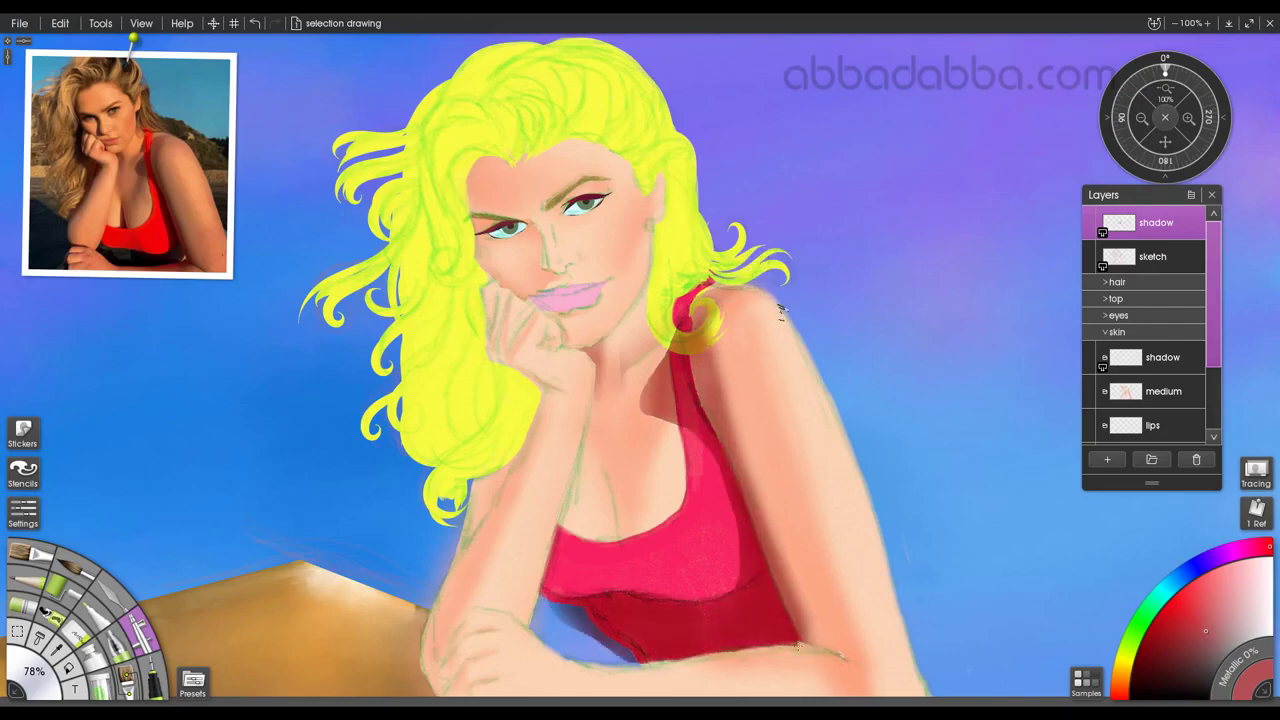
{"action": "mouse_move", "coordinate": [812, 636]}
{"action": "left_mouse_down"}
{"action": "mouse_move", "coordinate": [738, 370]}
{"action": "mouse_move", "coordinate": [775, 520]}
{"action": "left_mouse_up"}
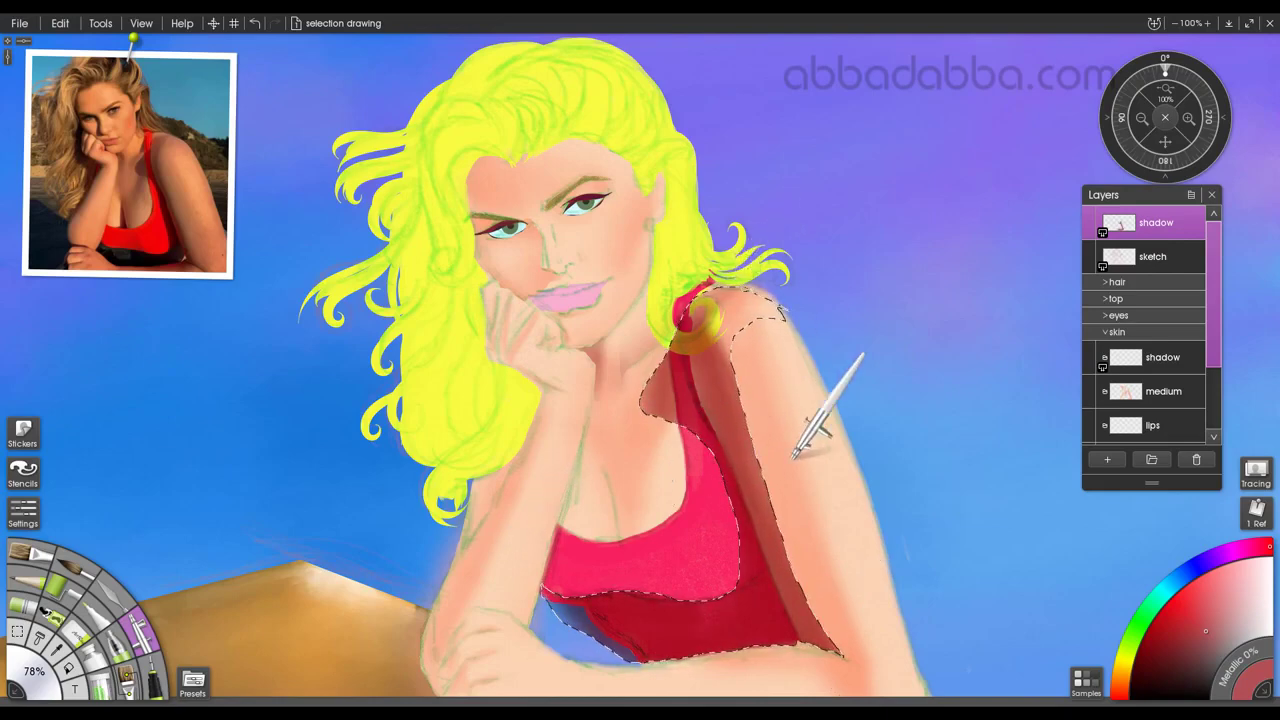
{"action": "key", "text": "ctrl+d"}
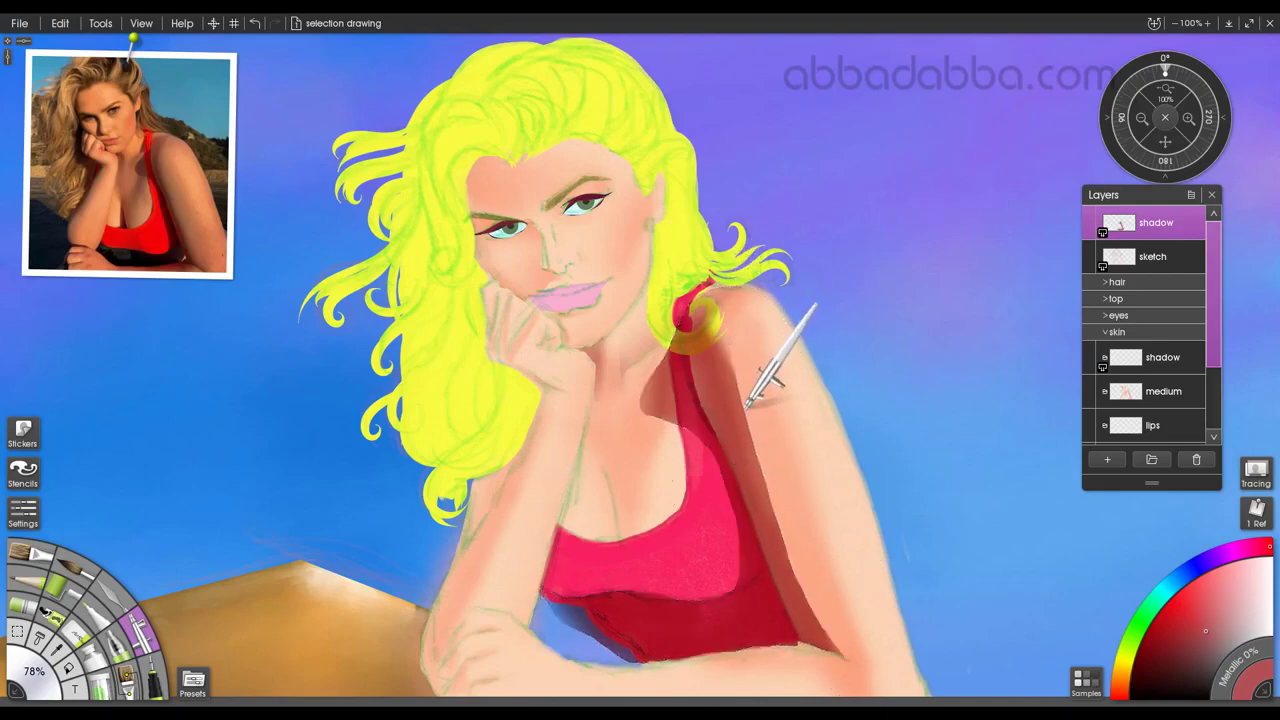
{"action": "left_click_drag", "start_coordinate": [747, 406], "coordinate": [801, 578]}
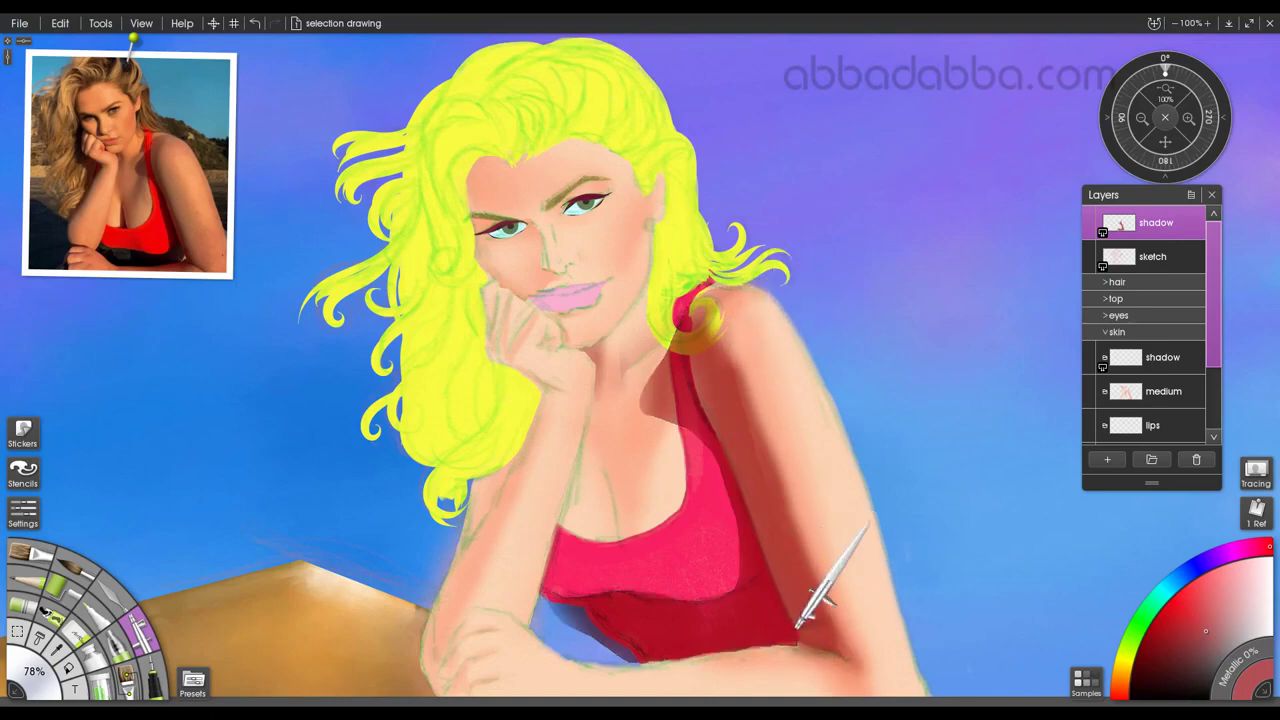
{"action": "mouse_move", "coordinate": [816, 655]}
{"action": "left_mouse_down"}
{"action": "mouse_move", "coordinate": [756, 678]}
{"action": "mouse_move", "coordinate": [706, 661]}
{"action": "mouse_move", "coordinate": [817, 640]}
{"action": "mouse_move", "coordinate": [703, 655]}
{"action": "left_mouse_up"}
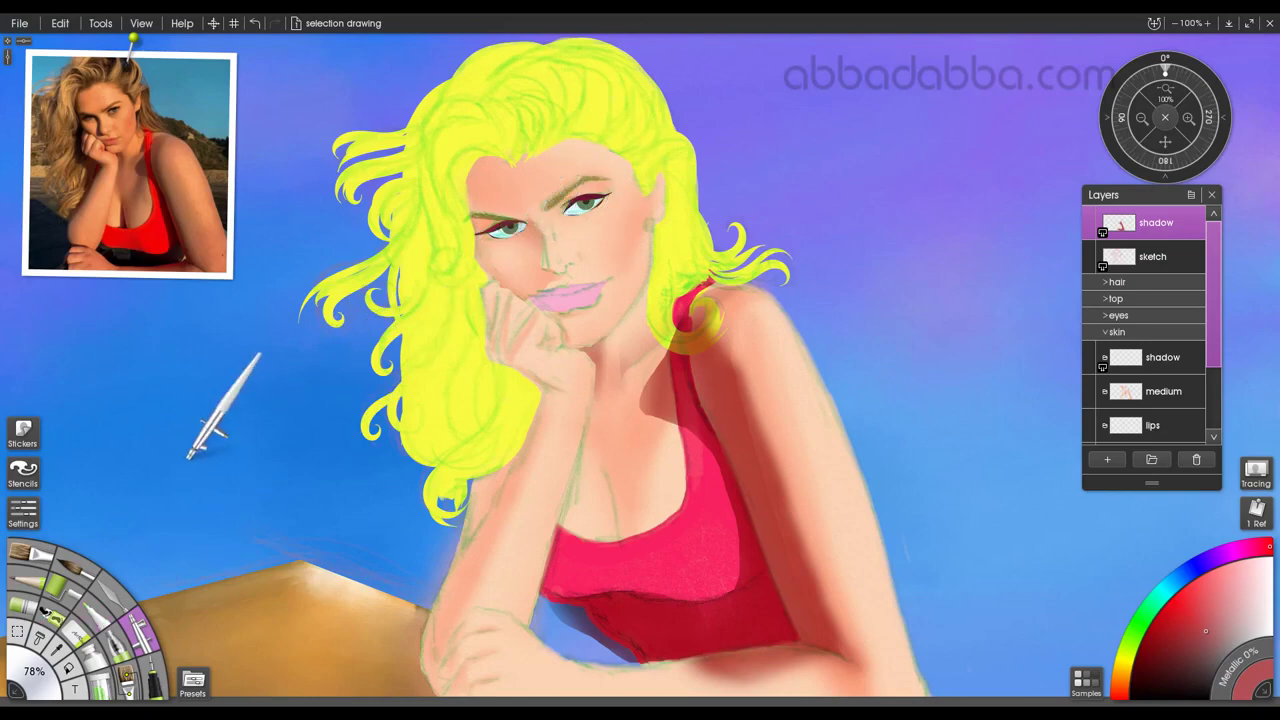
Lasso the shaded side of the nose, airbrush a shadow inside the selection, and deselect.
{"action": "left_click", "coordinate": [18, 630]}
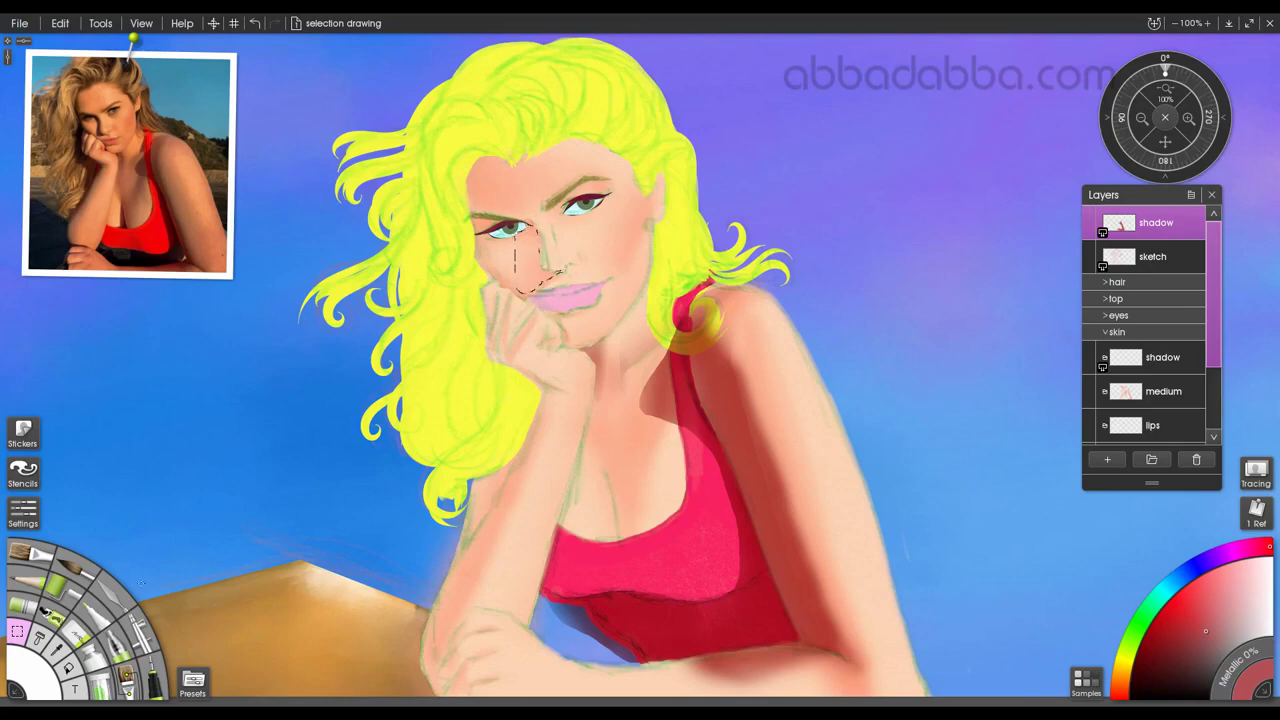
{"action": "mouse_move", "coordinate": [541, 265]}
{"action": "left_mouse_down"}
{"action": "mouse_move", "coordinate": [545, 238]}
{"action": "mouse_move", "coordinate": [540, 271]}
{"action": "left_mouse_up"}
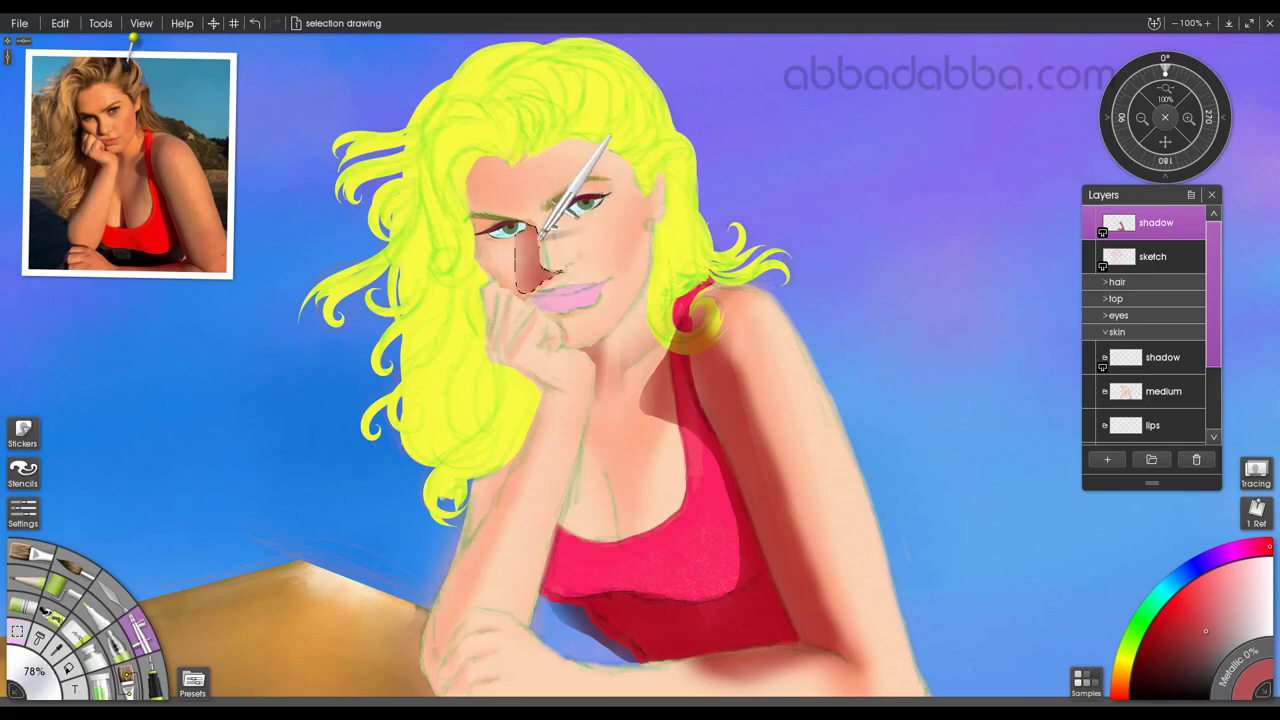
{"action": "key", "text": "ctrl+d"}
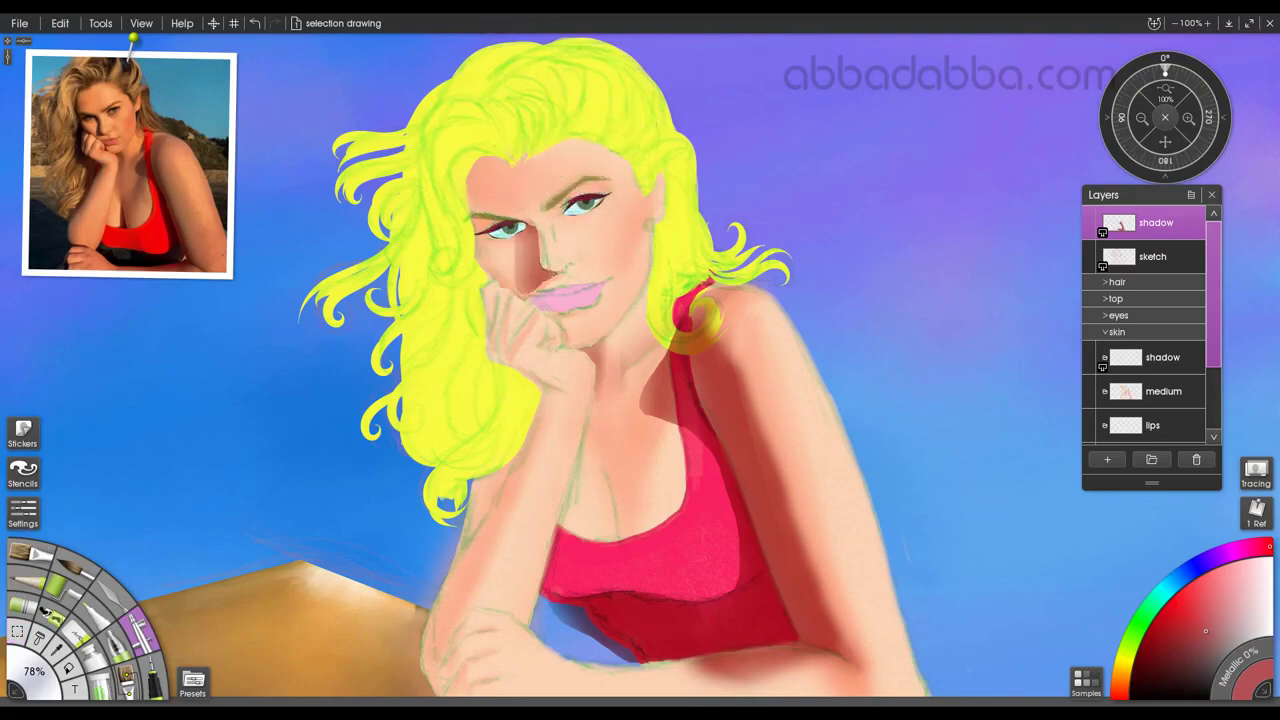
Set the airbrush size to 54%, lasso the chin and mouth area, airbrush a shadow below the lips, and deselect.
{"action": "left_click", "coordinate": [79, 634]}
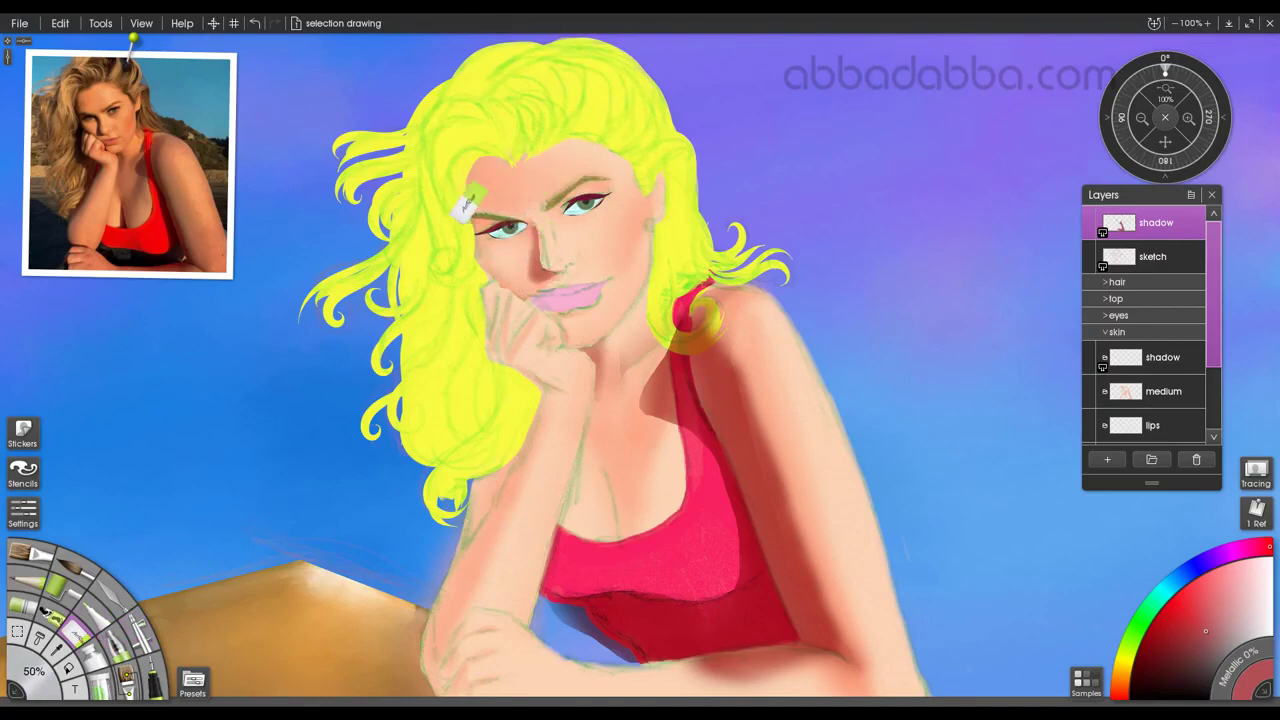
{"action": "left_click", "coordinate": [135, 631]}
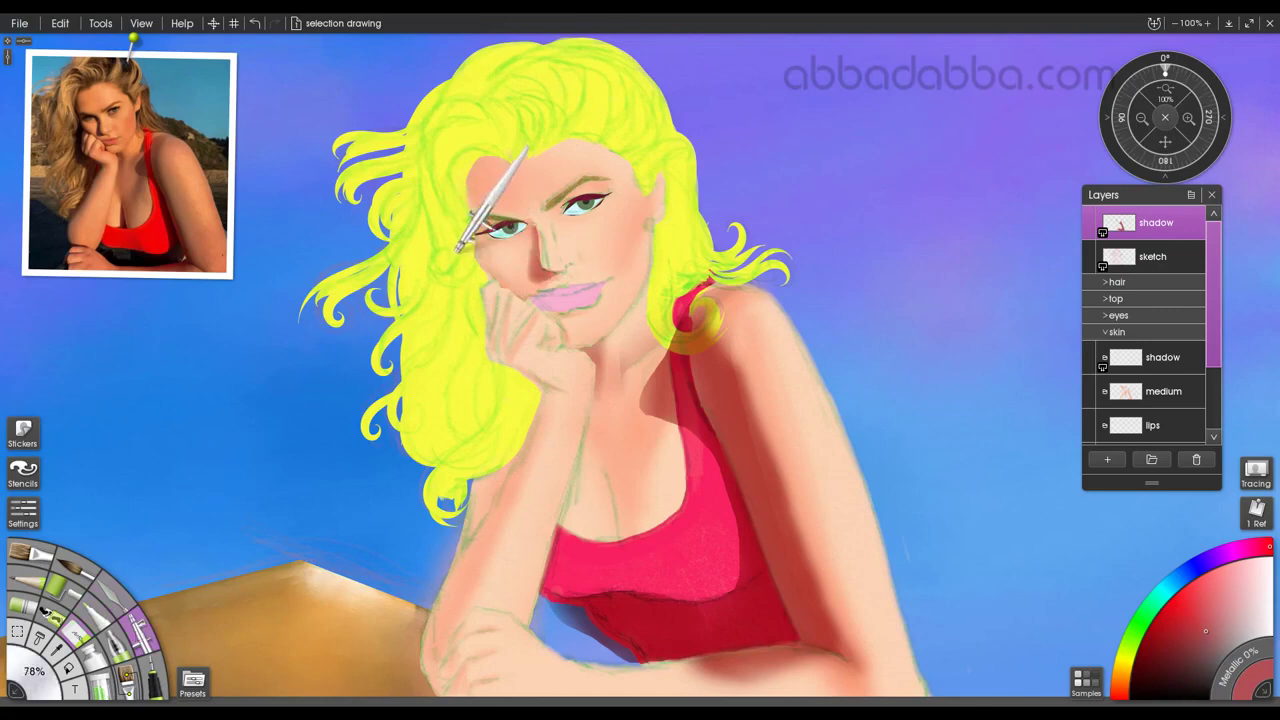
{"action": "left_click_drag", "start_coordinate": [49, 681], "coordinate": [28, 659]}
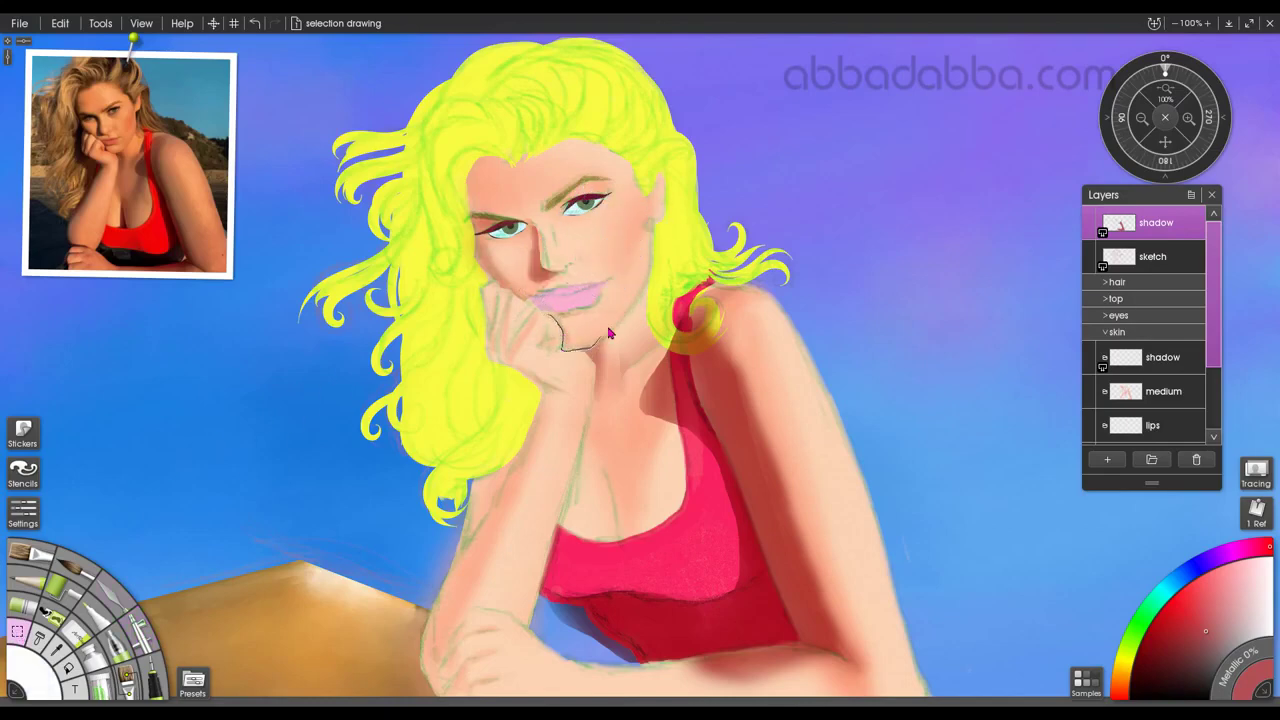
{"action": "left_click", "coordinate": [150, 628]}
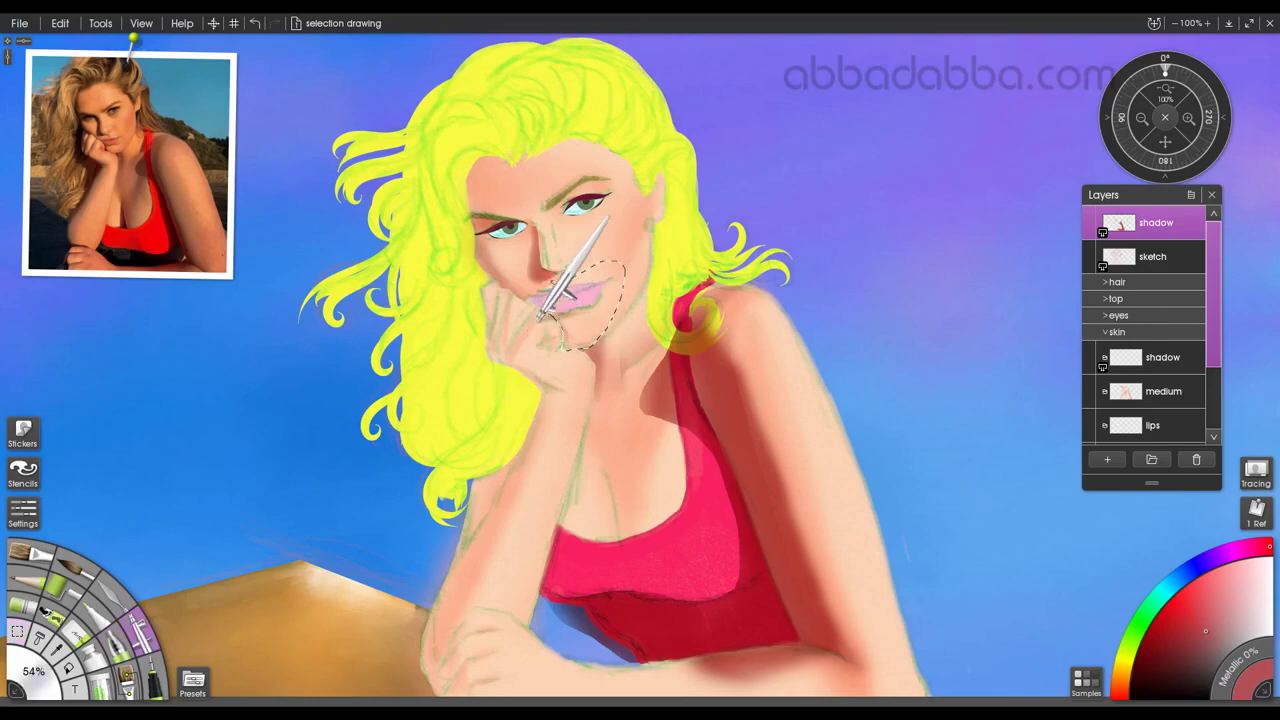
{"action": "mouse_move", "coordinate": [595, 310]}
{"action": "left_mouse_down"}
{"action": "mouse_move", "coordinate": [545, 306]}
{"action": "mouse_move", "coordinate": [570, 353]}
{"action": "mouse_move", "coordinate": [573, 287]}
{"action": "mouse_move", "coordinate": [572, 349]}
{"action": "left_mouse_up"}
{"action": "key", "text": "ctrl+d"}
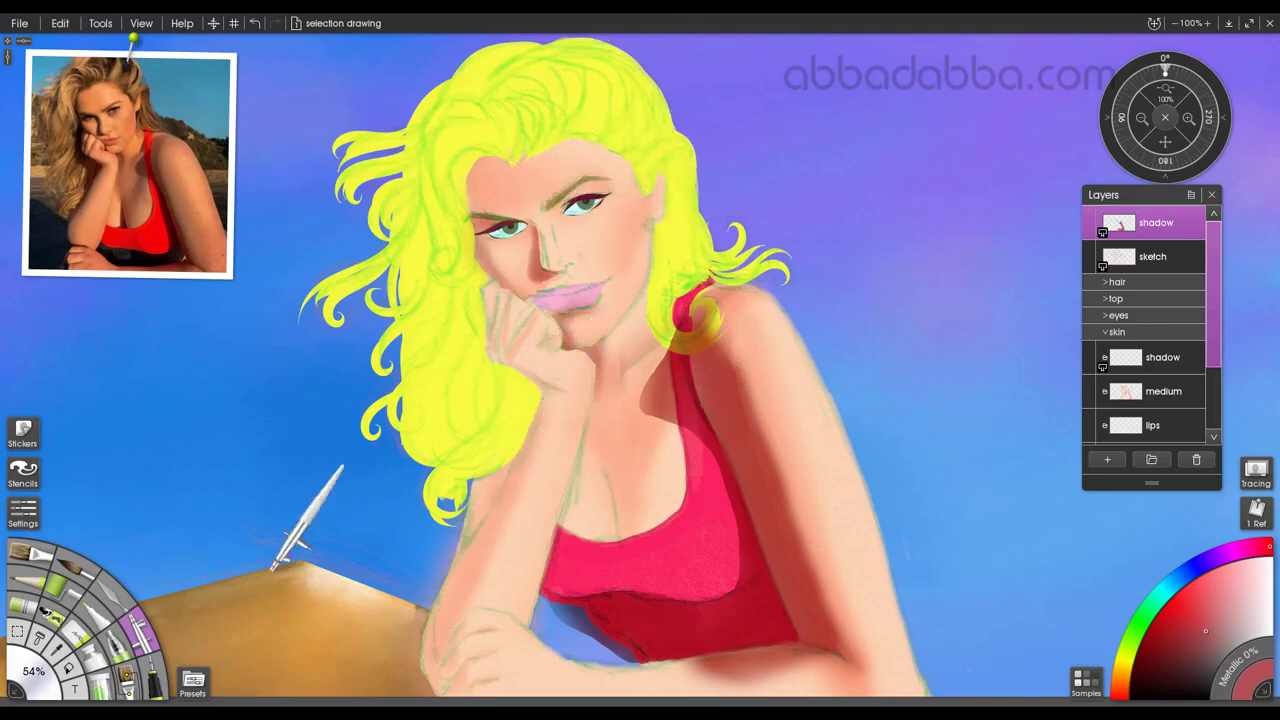
{"action": "left_click", "coordinate": [1166, 362]}
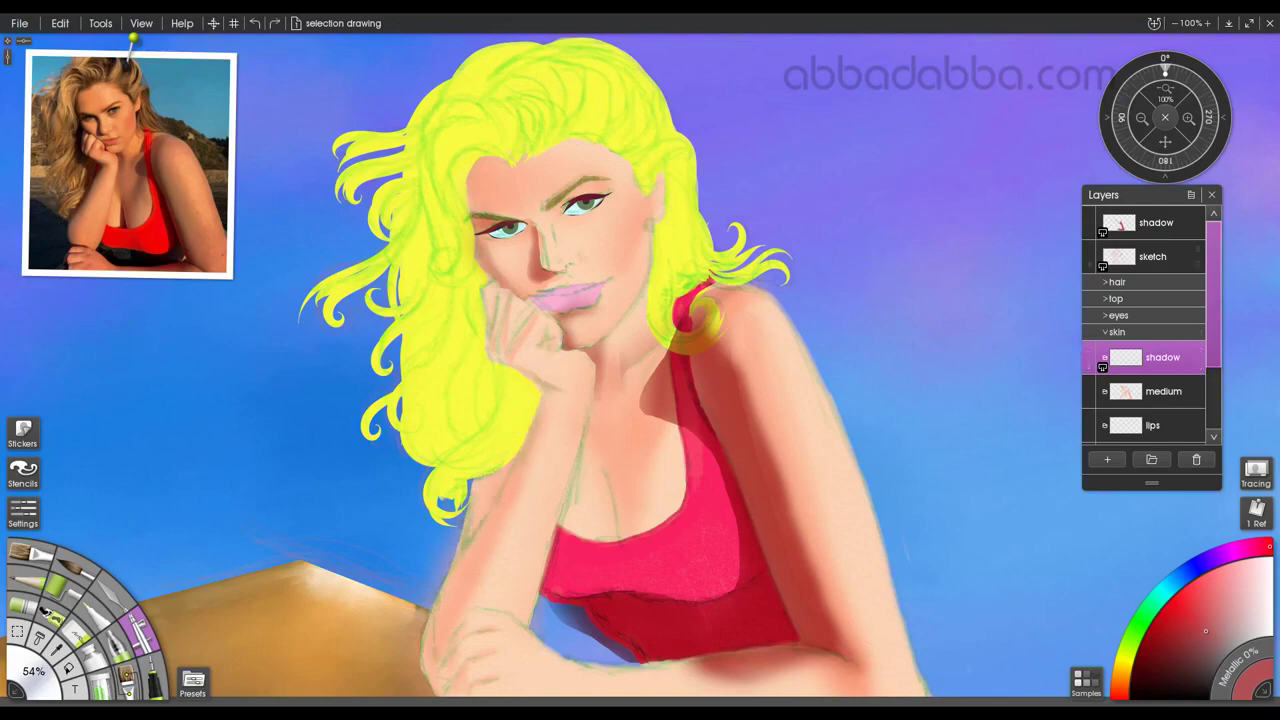
{"action": "left_click", "coordinate": [1165, 392]}
{"action": "left_click", "coordinate": [1160, 425]}
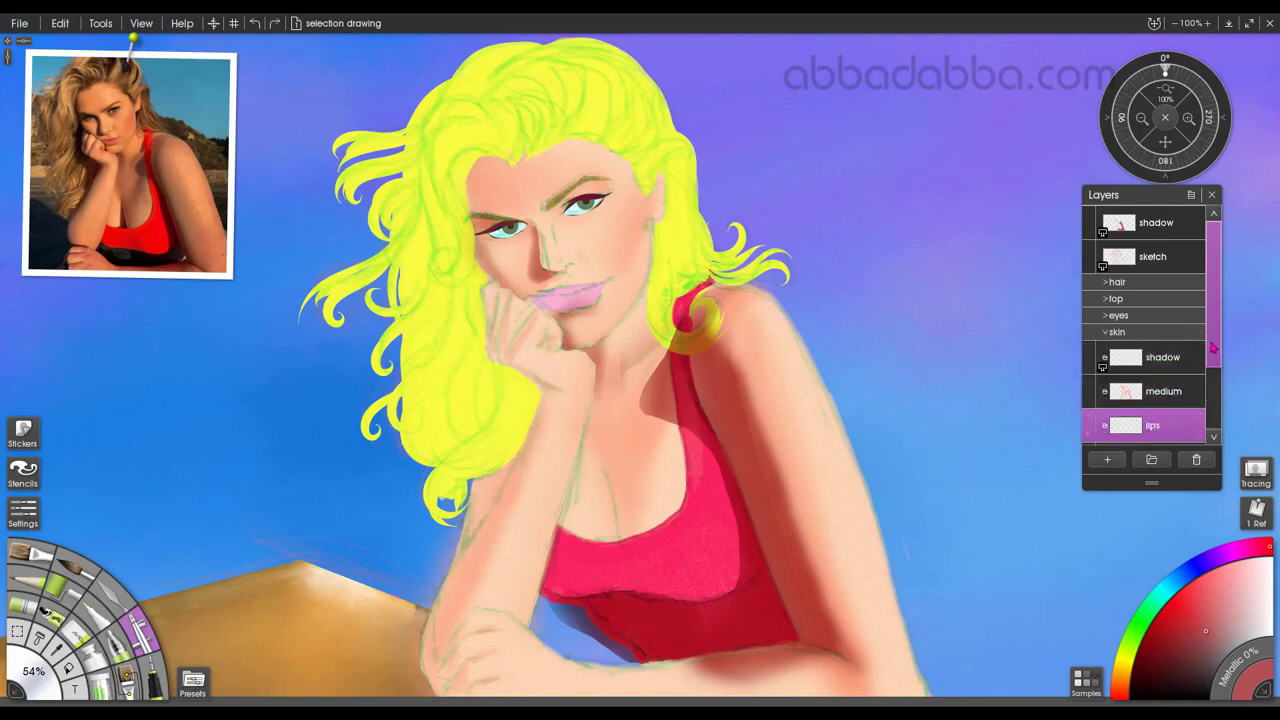
{"action": "scroll", "coordinate": [1170, 400], "scroll_direction": "down", "scroll_amount": 2}
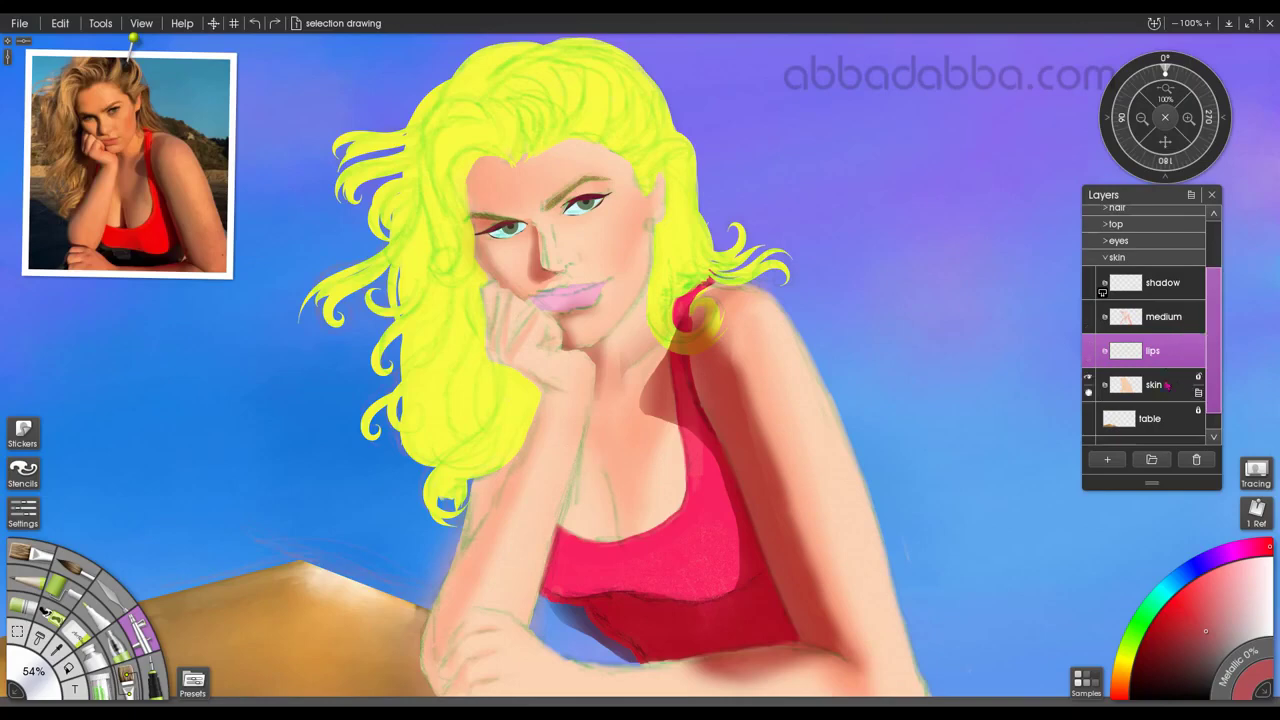
{"action": "left_click", "coordinate": [1198, 392]}
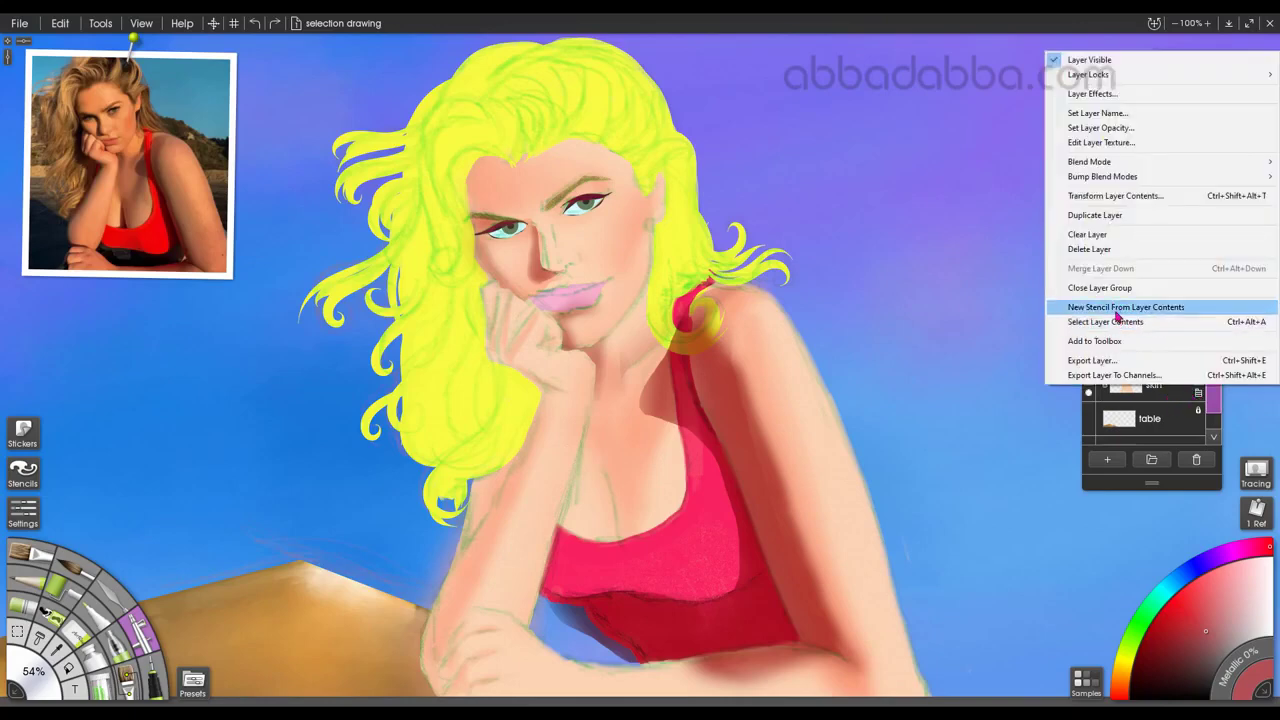
{"action": "left_click", "coordinate": [1117, 322]}
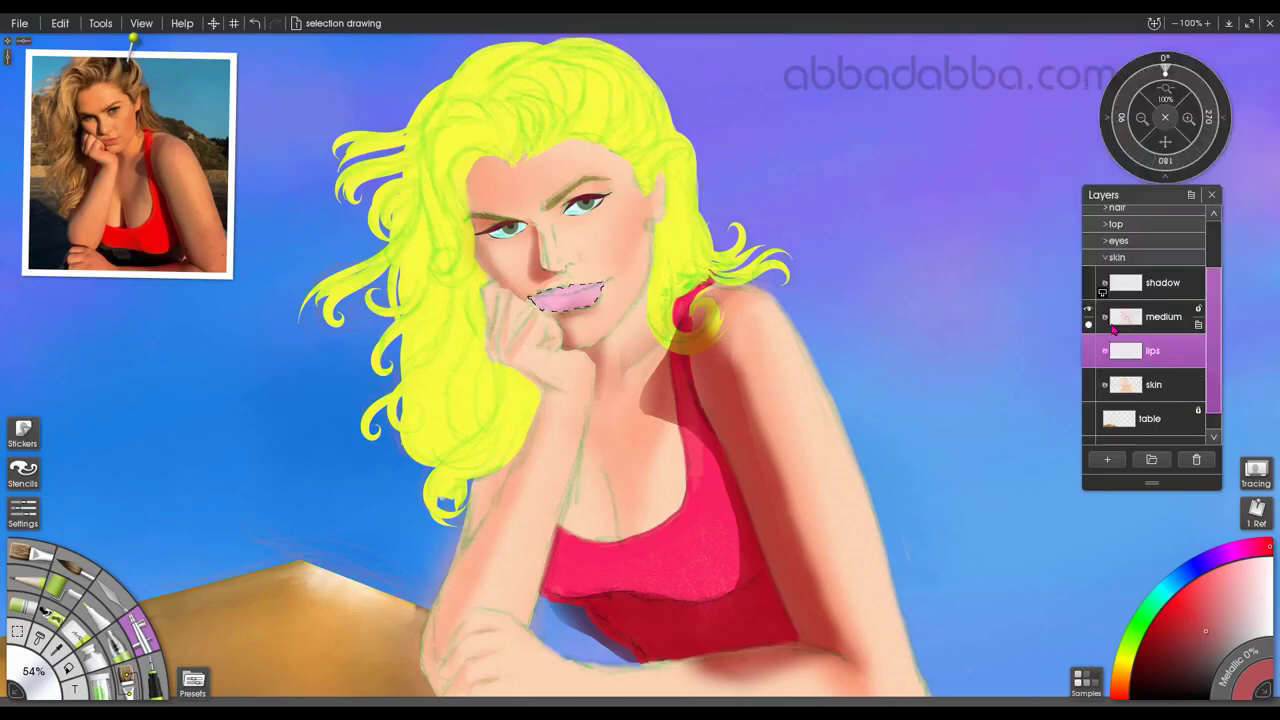
Select the skin layer's contents and airbrush a shadow along the raised forearm on the skin group's shadow layer.
{"action": "left_click", "coordinate": [1173, 384]}
{"action": "left_click", "coordinate": [1198, 392]}
{"action": "left_click", "coordinate": [1117, 320]}
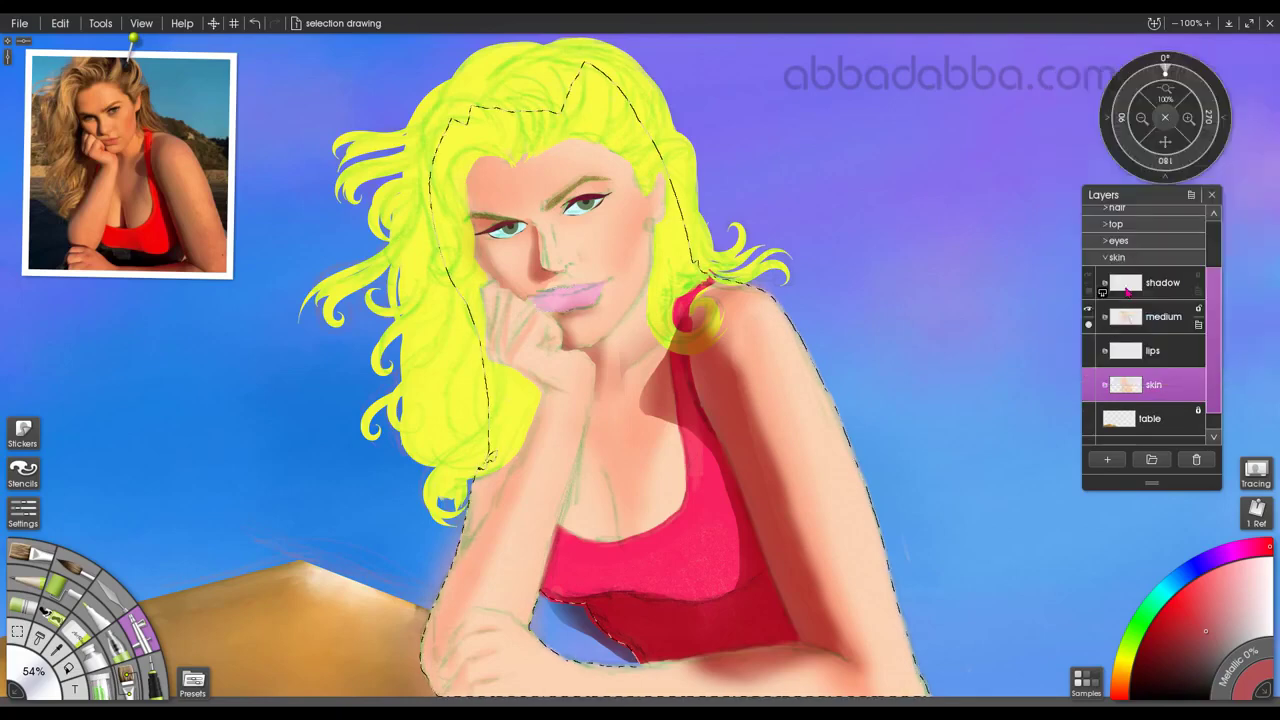
{"action": "left_click", "coordinate": [1126, 288]}
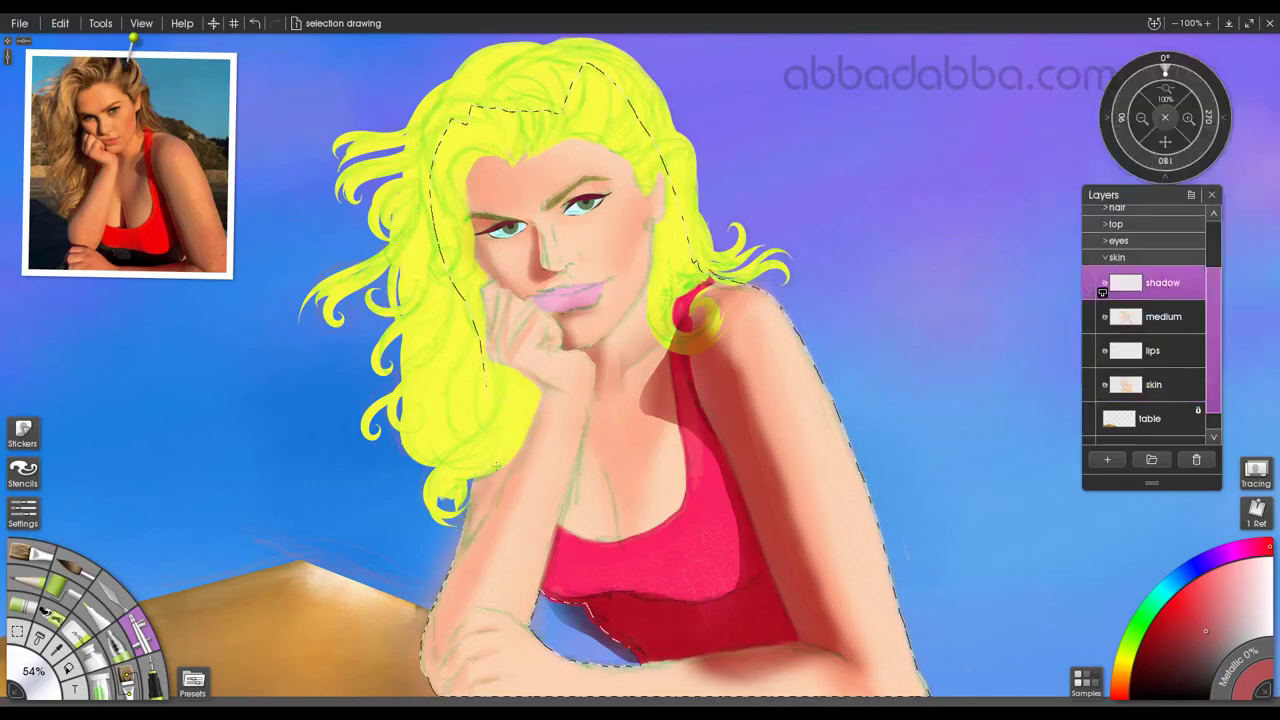
{"action": "mouse_move", "coordinate": [496, 466]}
{"action": "left_mouse_down"}
{"action": "mouse_move", "coordinate": [447, 561]}
{"action": "mouse_move", "coordinate": [484, 482]}
{"action": "left_mouse_up"}
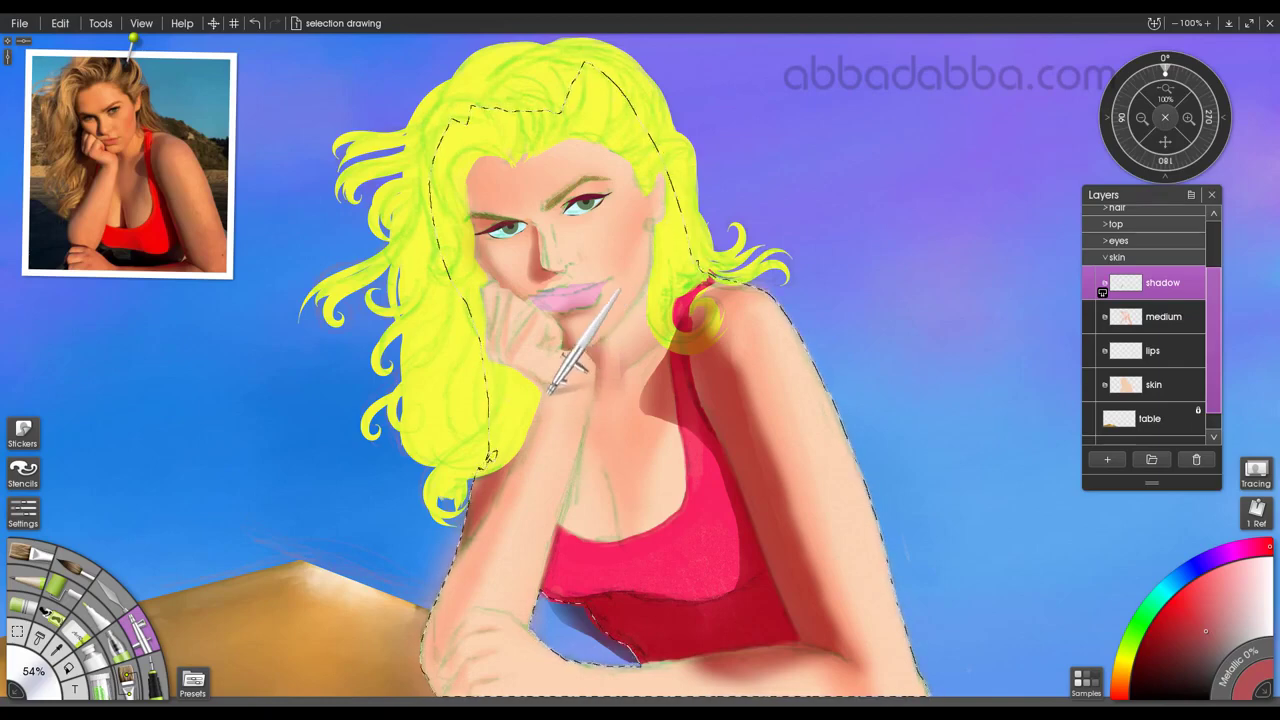
{"action": "mouse_move", "coordinate": [549, 393]}
{"action": "left_mouse_down"}
{"action": "mouse_move", "coordinate": [443, 606]}
{"action": "mouse_move", "coordinate": [429, 664]}
{"action": "mouse_move", "coordinate": [443, 618]}
{"action": "mouse_move", "coordinate": [430, 650]}
{"action": "left_mouse_up"}
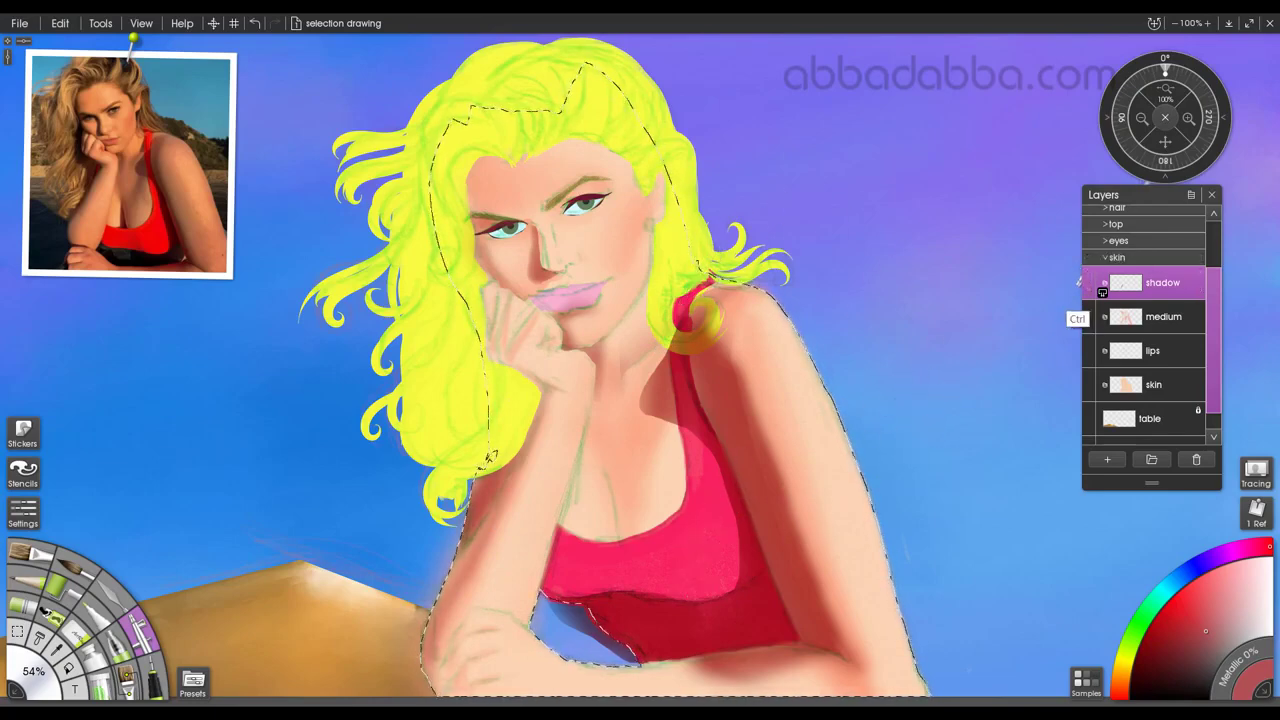
Deselect, choose the med colour sample, set the airbrush size to 65%, and airbrush medium tone over the arm and wrist on the medium layer.
{"action": "key", "text": "ctrl+d"}
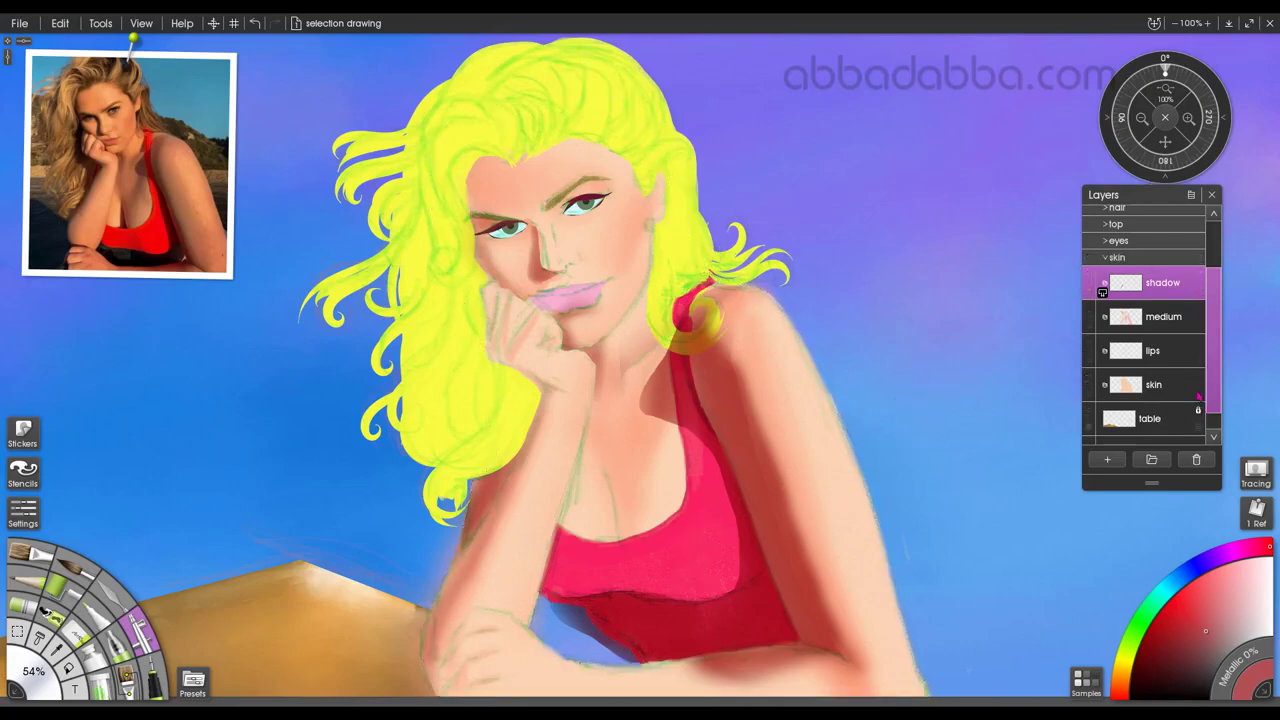
{"action": "left_click", "coordinate": [1177, 317]}
{"action": "left_click", "coordinate": [1086, 680]}
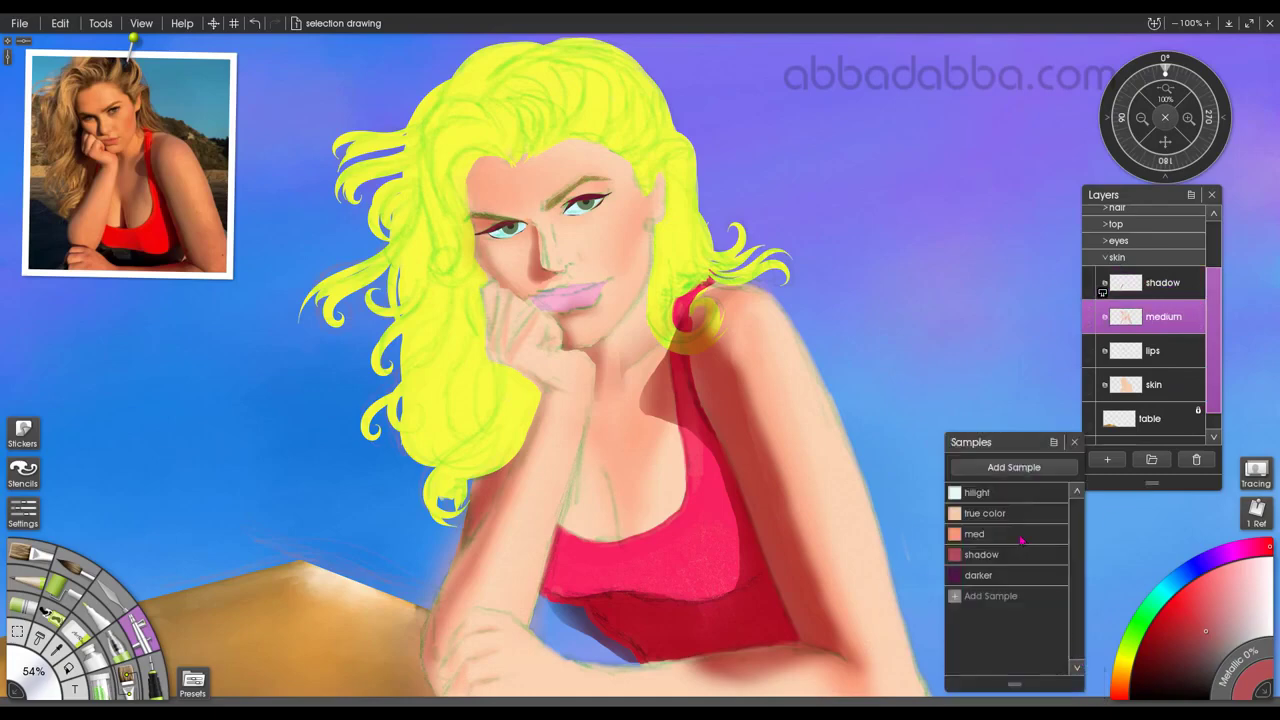
{"action": "left_click", "coordinate": [1022, 537]}
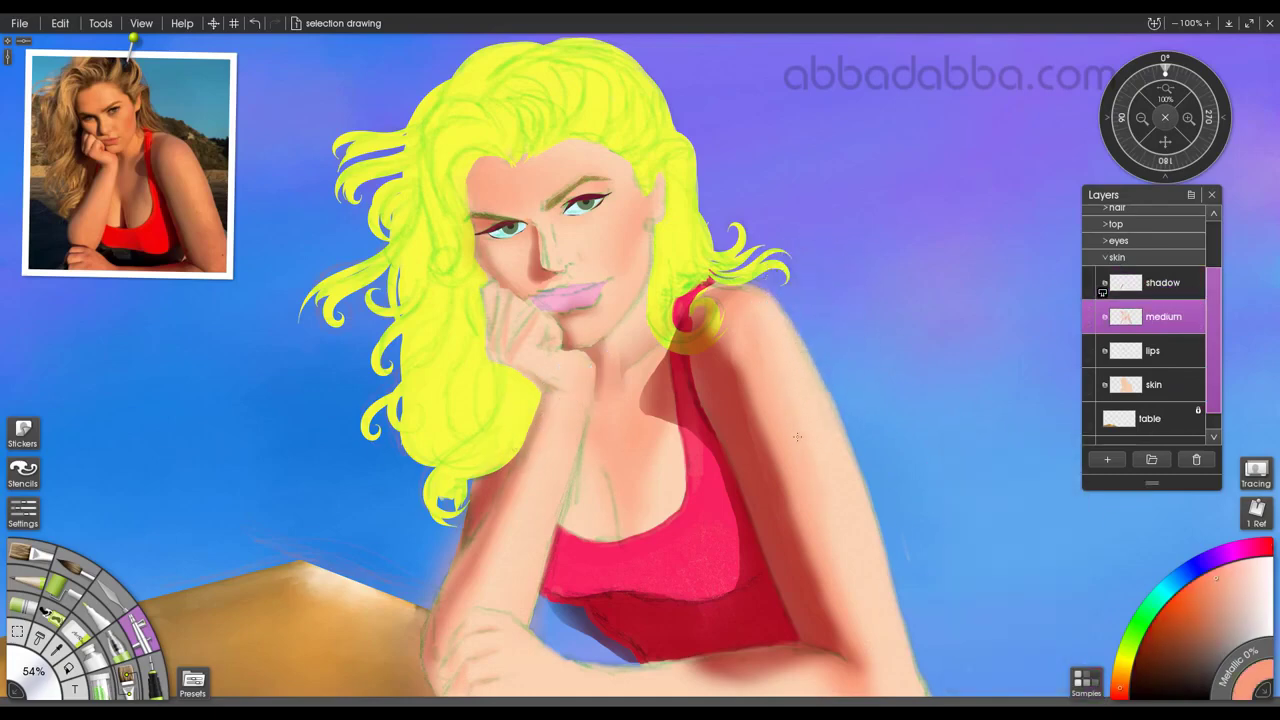
{"action": "left_click_drag", "start_coordinate": [51, 695], "coordinate": [56, 692]}
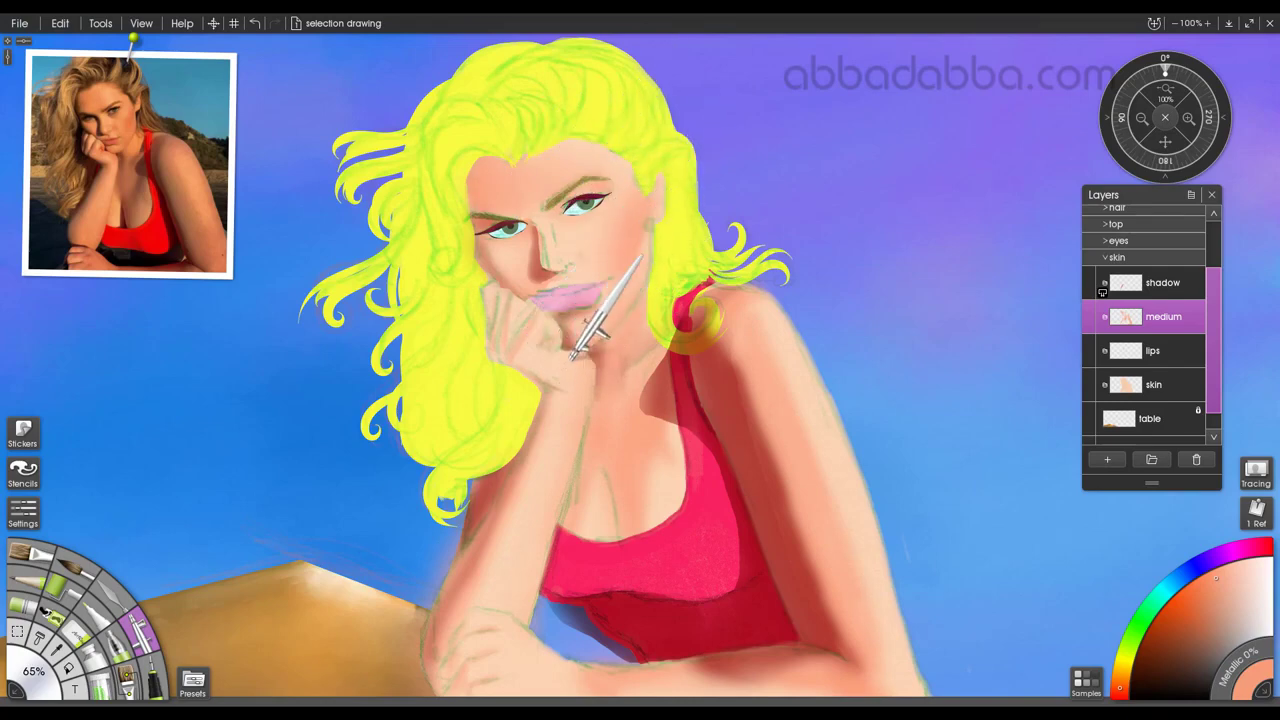
{"action": "left_click_drag", "start_coordinate": [565, 354], "coordinate": [593, 375]}
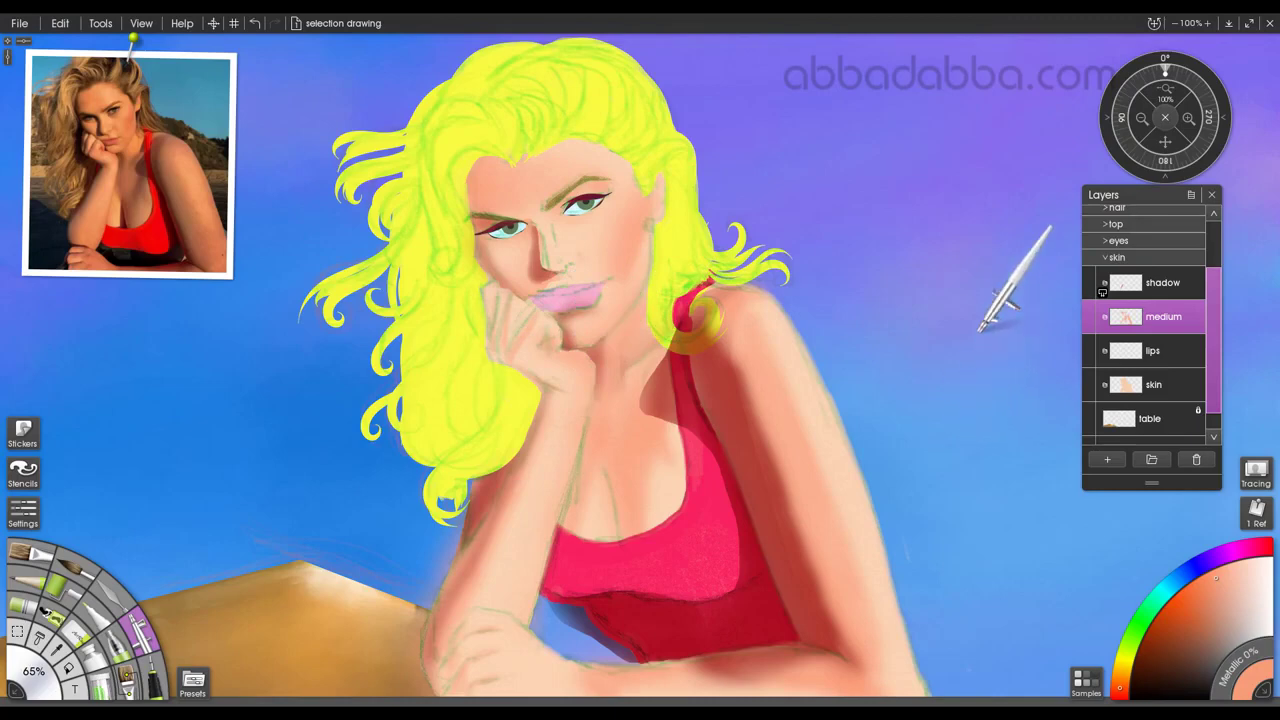
On the skin group's shadow layer, lasso the cleavage area, airbrush the shadow colour sample inside it, and deselect.
{"action": "mouse_move", "coordinate": [1155, 382]}
{"action": "left_click", "coordinate": [1165, 292]}
{"action": "left_click", "coordinate": [1086, 680]}
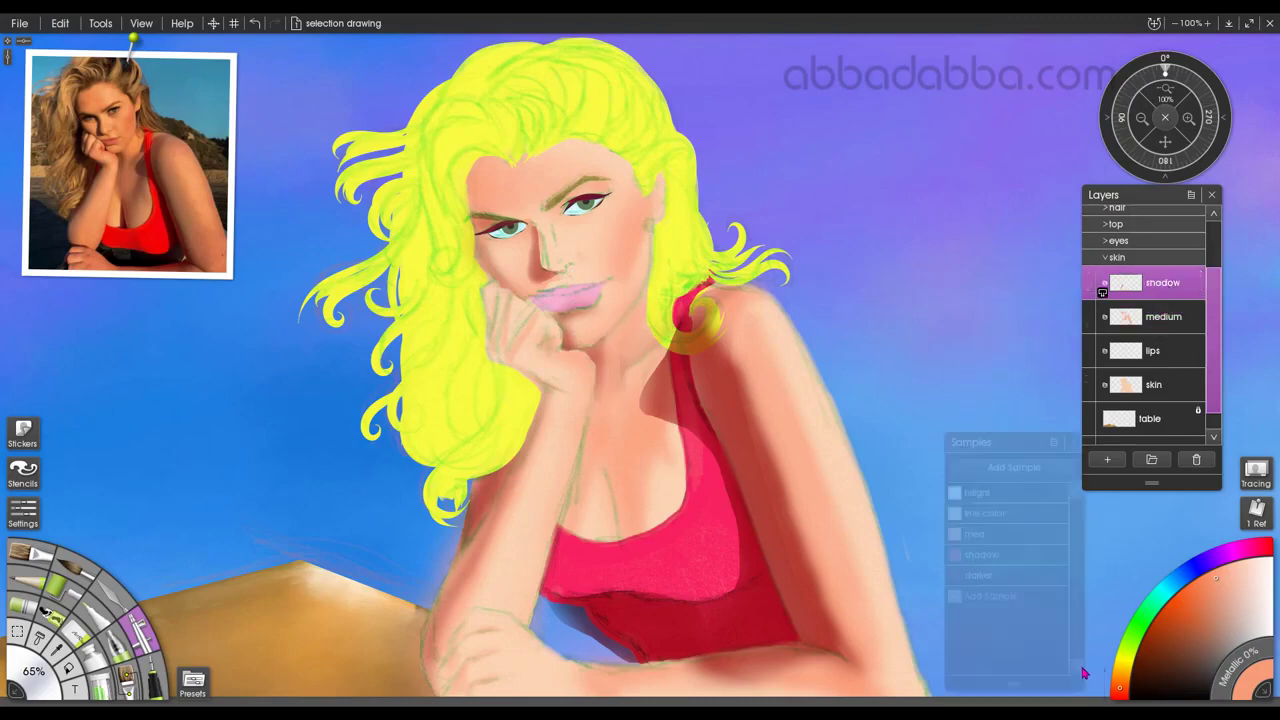
{"action": "left_click", "coordinate": [1021, 553]}
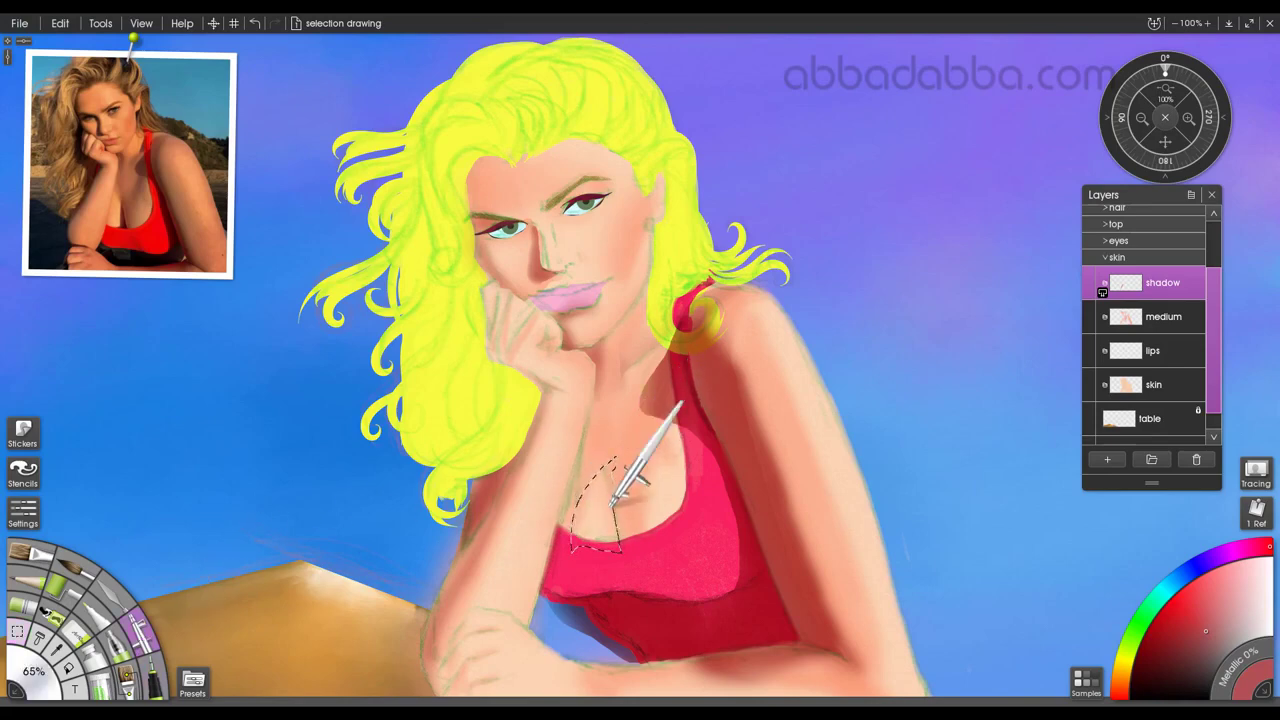
{"action": "left_click_drag", "start_coordinate": [619, 504], "coordinate": [614, 515]}
{"action": "left_click_drag", "start_coordinate": [622, 469], "coordinate": [622, 458]}
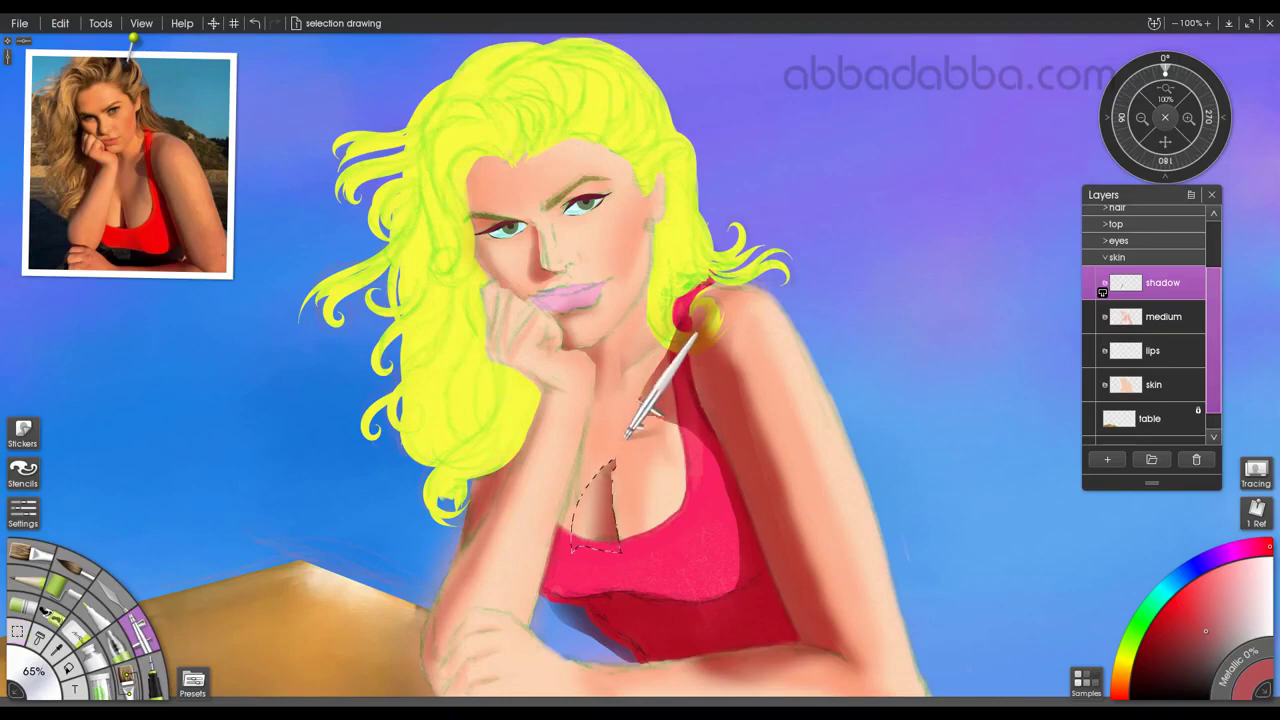
{"action": "key", "text": "ctrl+d"}
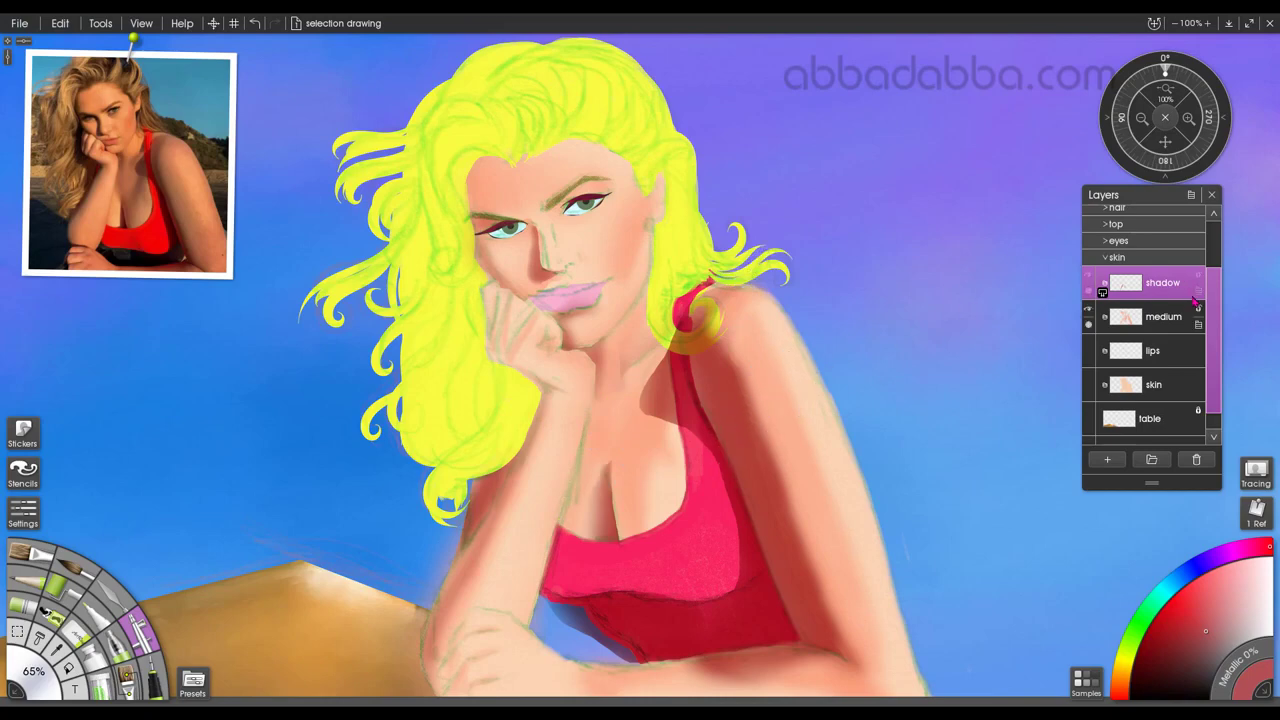
Hide and reshow the skin group's shadow layer to compare the painting with and without it.
{"action": "left_click", "coordinate": [1197, 292]}
{"action": "left_click", "coordinate": [1197, 291]}
{"action": "left_click", "coordinate": [1088, 276]}
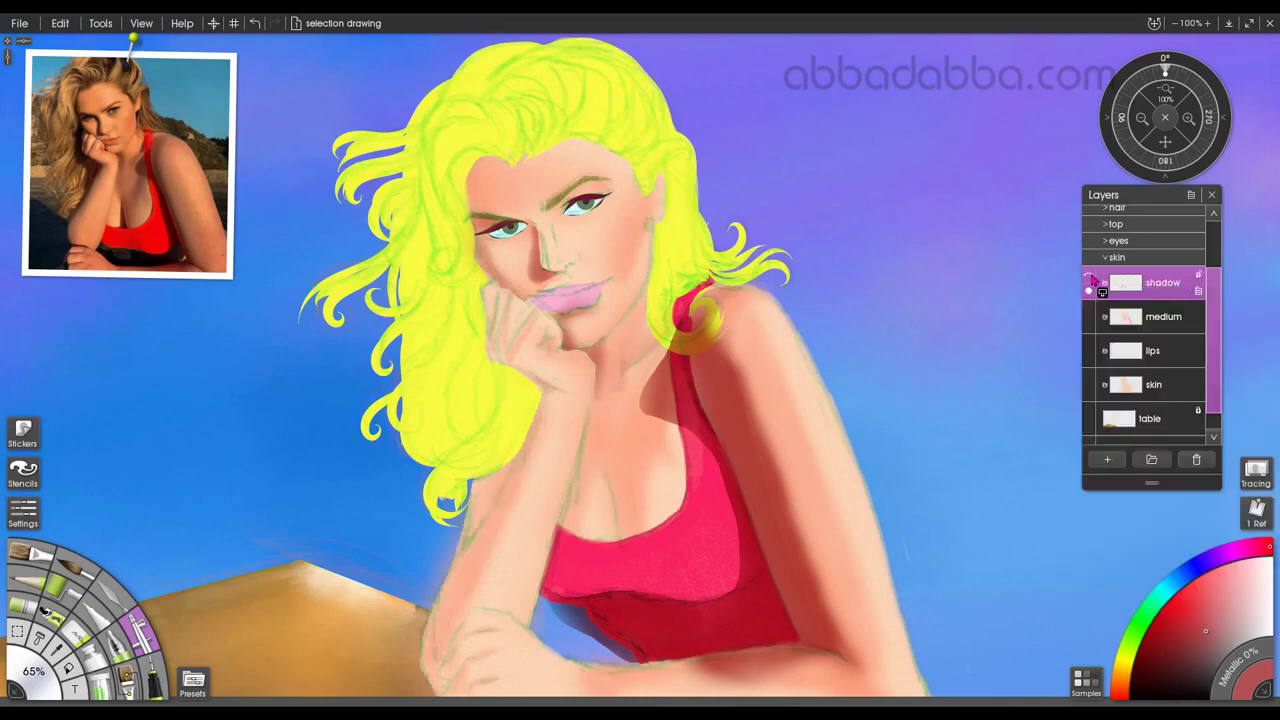
{"action": "left_click", "coordinate": [1088, 276]}
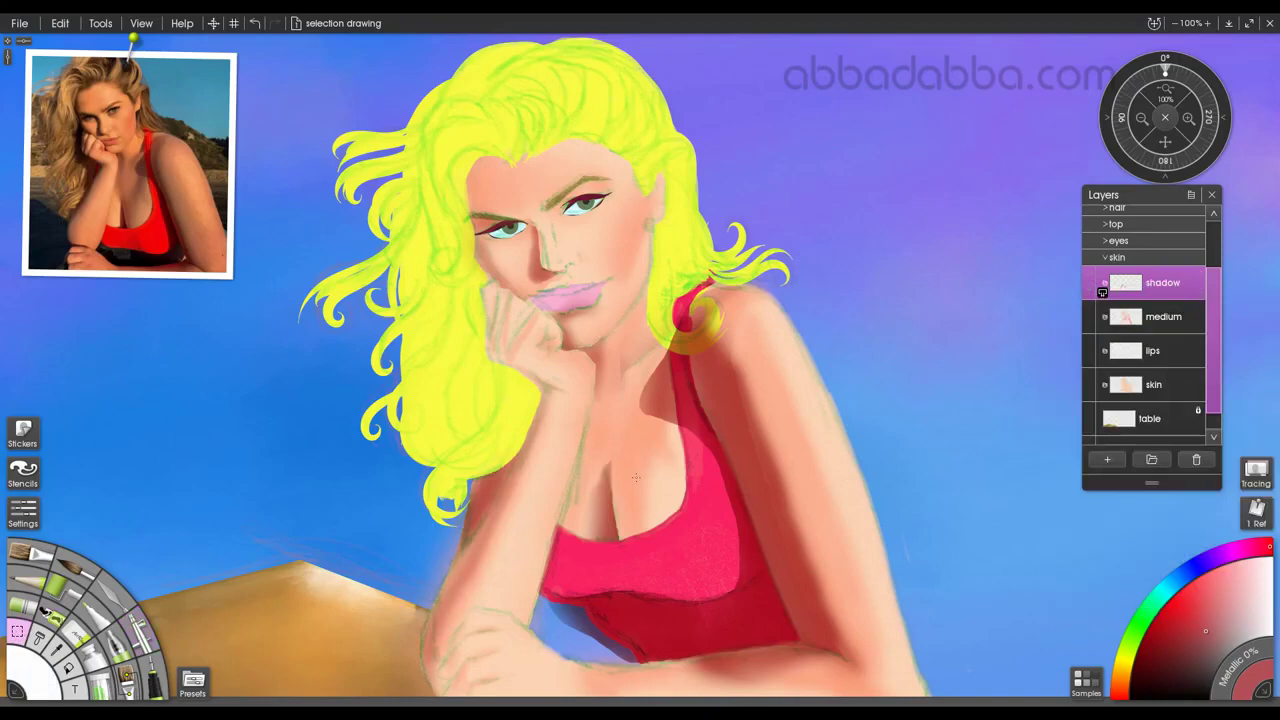
Select the cleavage shadow with an oval outline and rotate it by 10° to follow the sketch.
{"action": "left_click", "coordinate": [214, 24]}
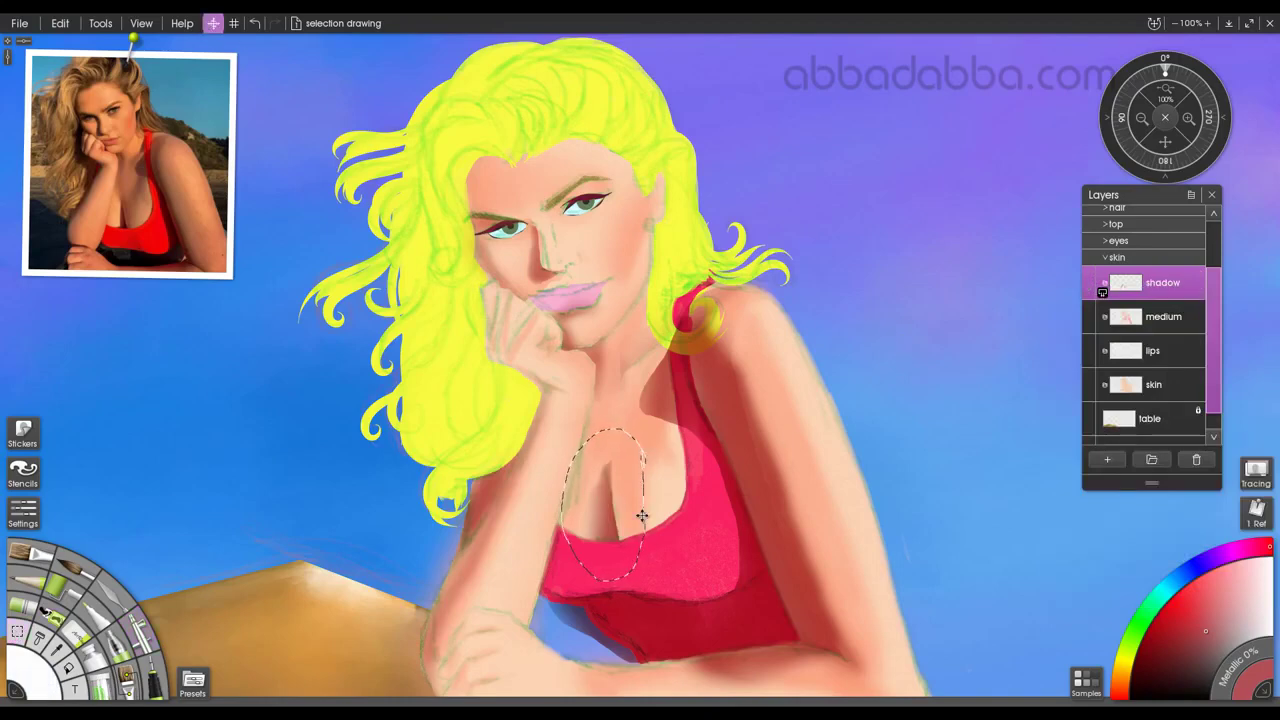
{"action": "left_click", "coordinate": [610, 505]}
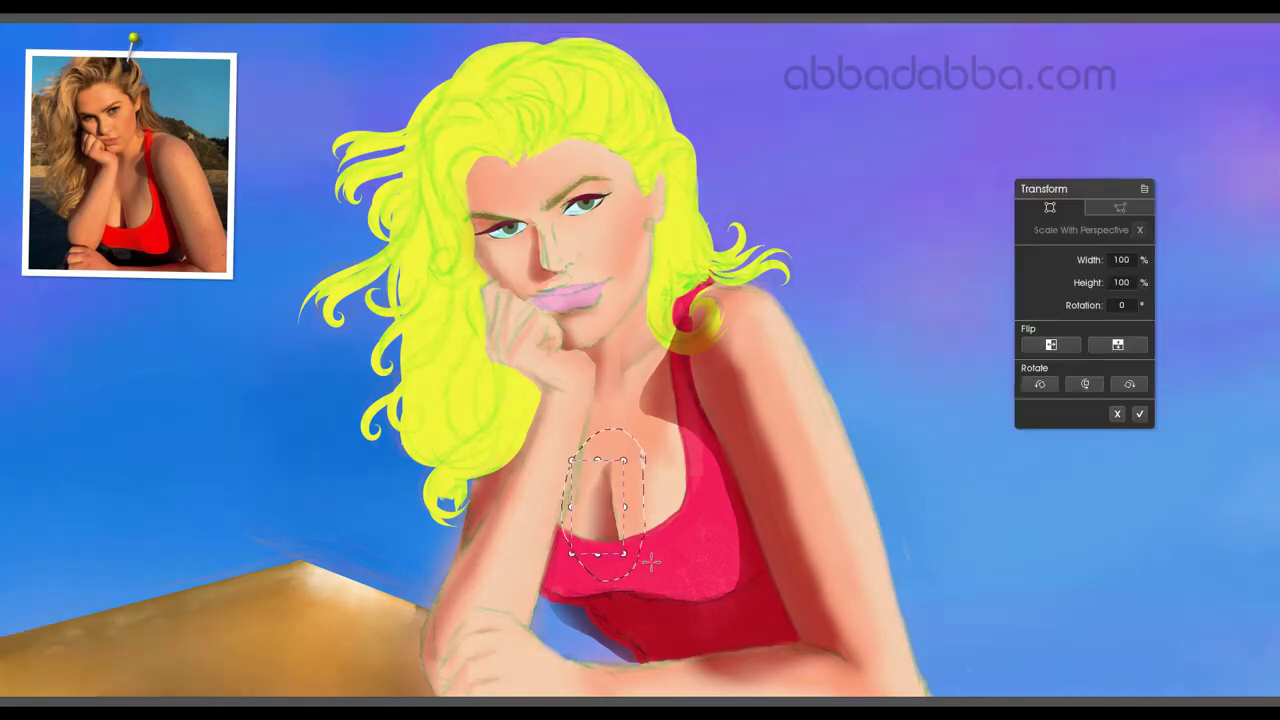
{"action": "left_click_drag", "start_coordinate": [631, 561], "coordinate": [607, 530]}
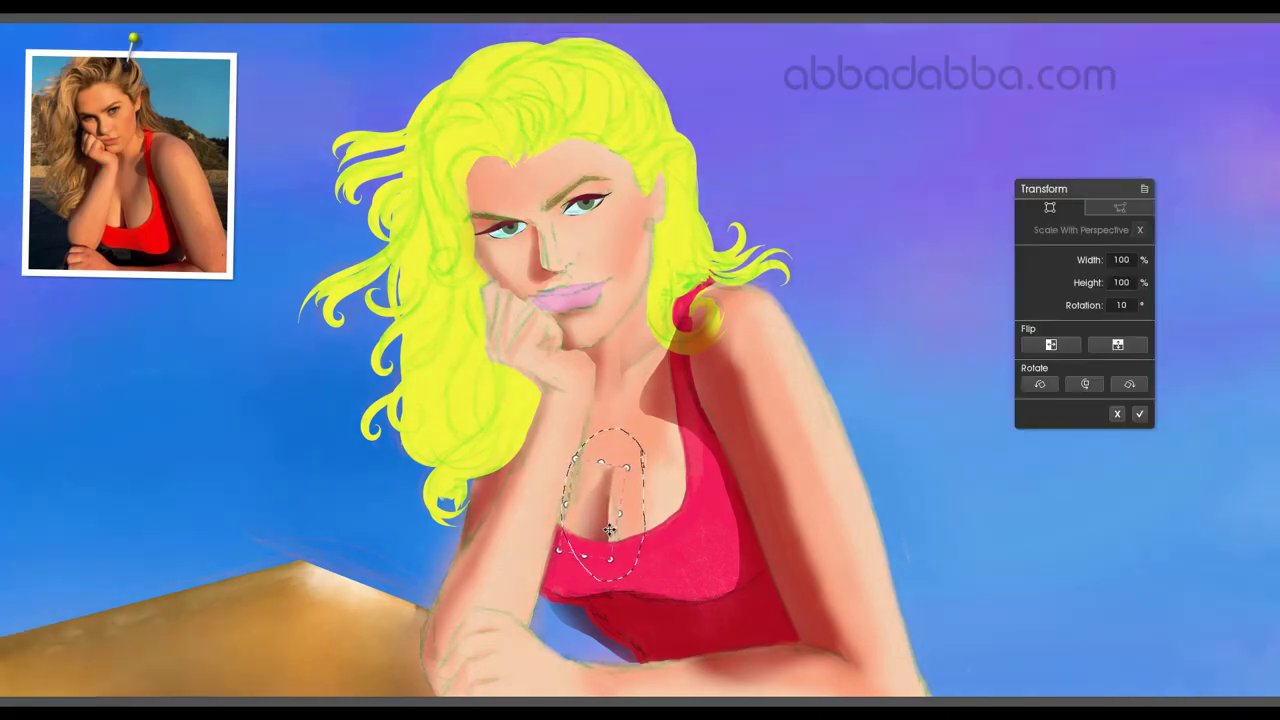
{"action": "left_click", "coordinate": [1140, 414]}
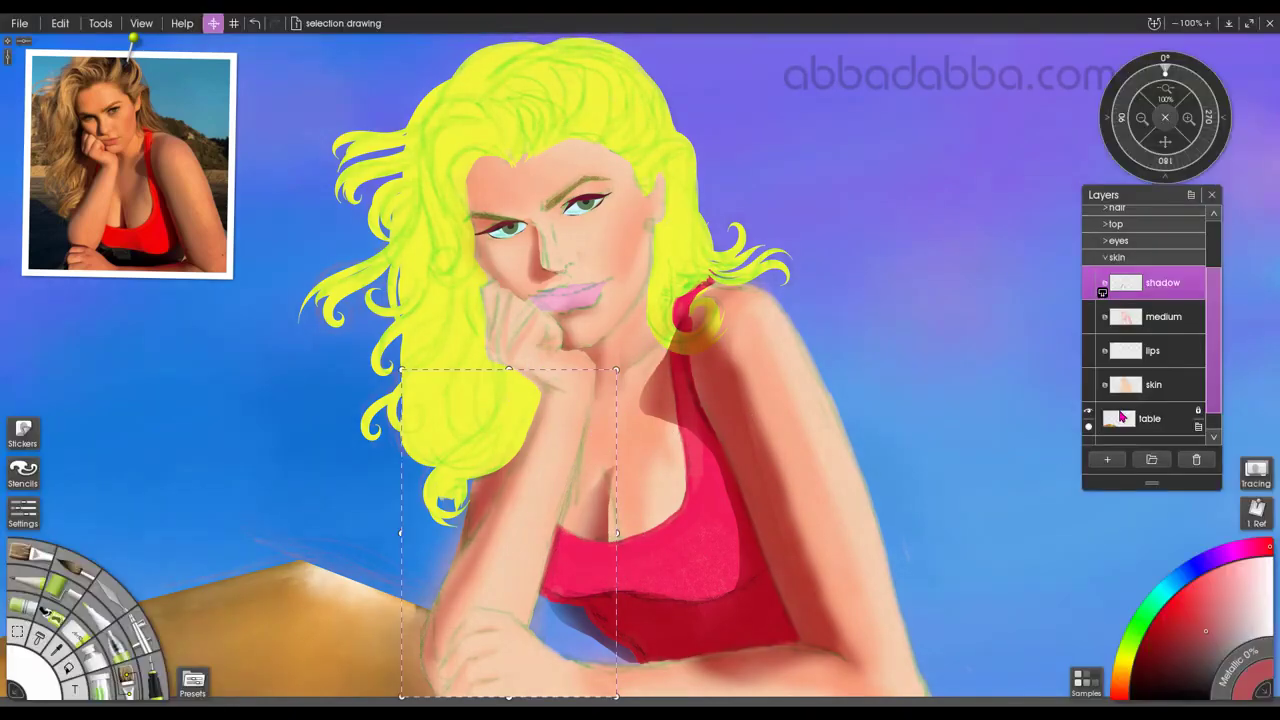
Soften the cleavage shadow's outer side with the eraser at 50% size, return to the airbrush, and save the painting.
{"action": "left_click", "coordinate": [84, 622]}
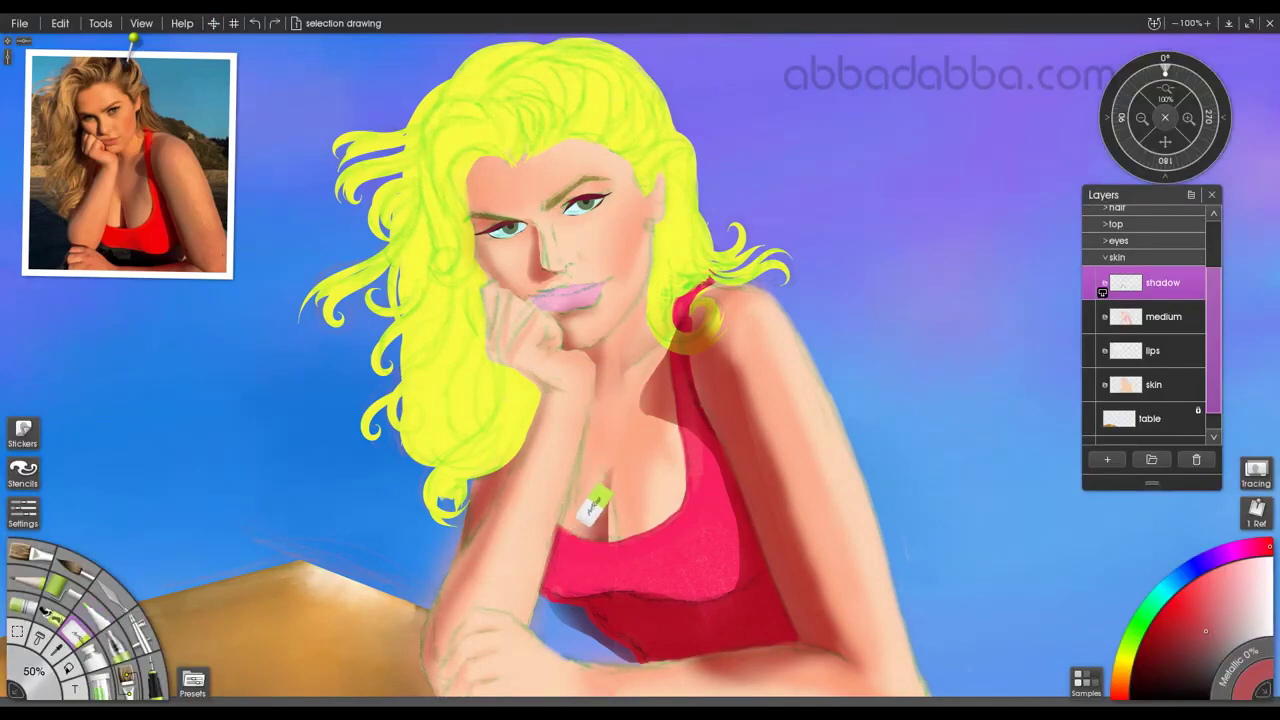
{"action": "mouse_move", "coordinate": [581, 491]}
{"action": "left_mouse_down"}
{"action": "mouse_move", "coordinate": [580, 525]}
{"action": "mouse_move", "coordinate": [587, 491]}
{"action": "left_mouse_up"}
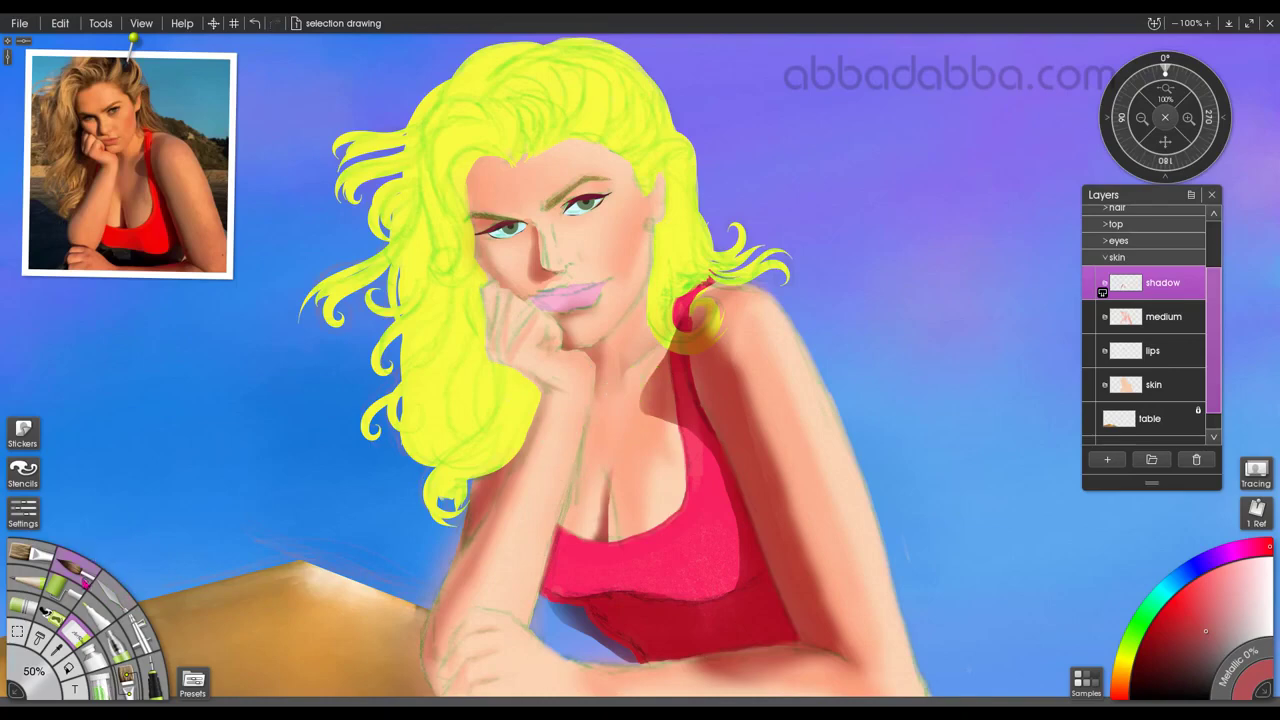
{"action": "left_click", "coordinate": [139, 628]}
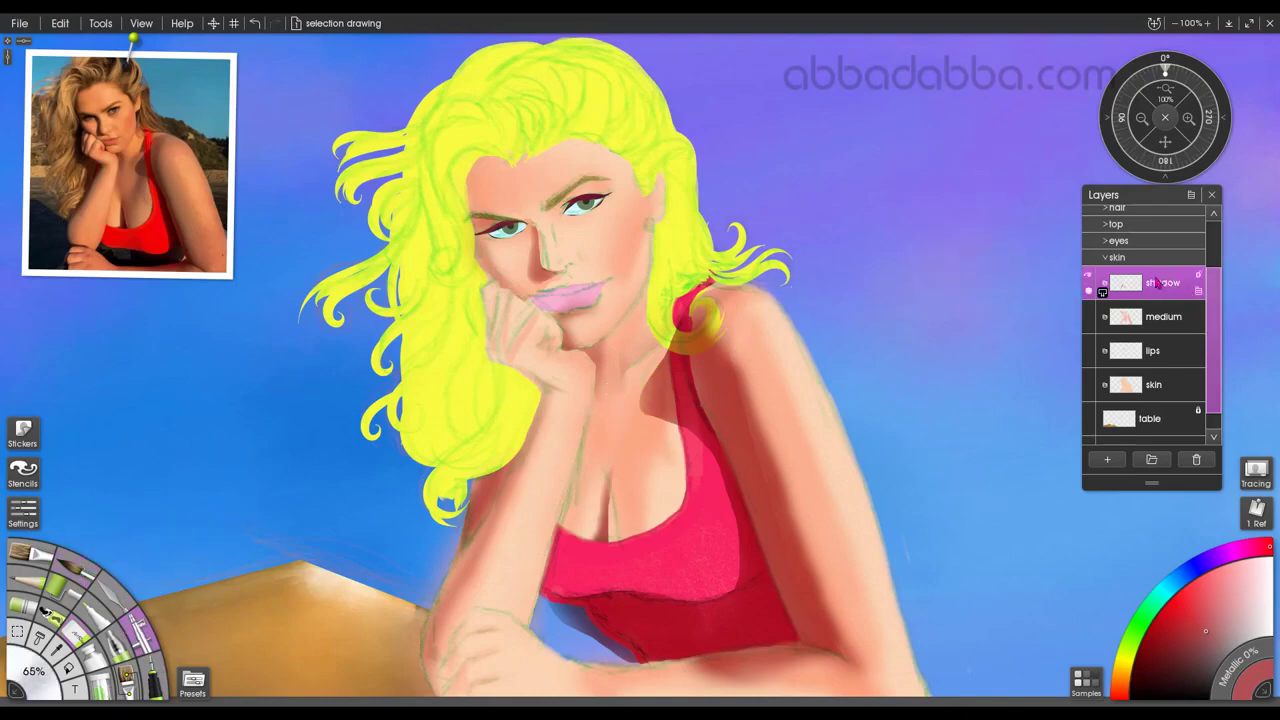
{"action": "key", "text": "ctrl+s"}
Collapse the skin group, expand the top group, and select the contents of the top layer.
{"action": "left_click", "coordinate": [1110, 259]}
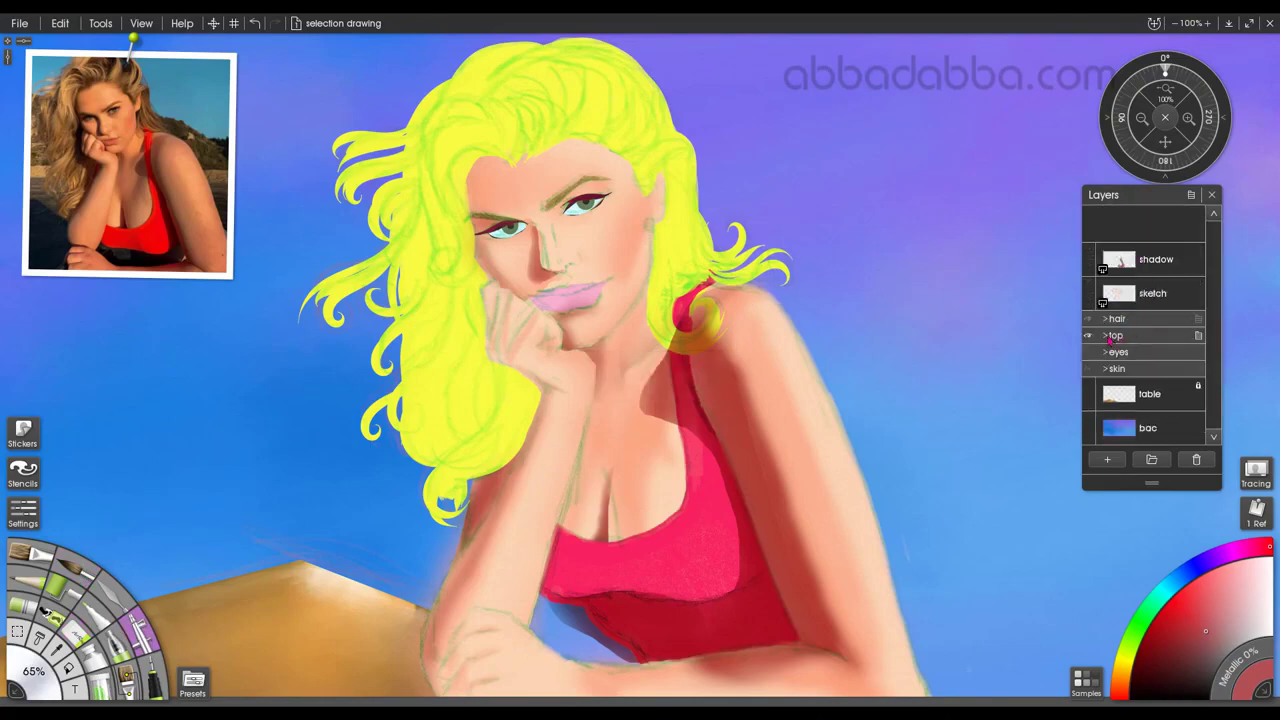
{"action": "left_click", "coordinate": [1110, 336]}
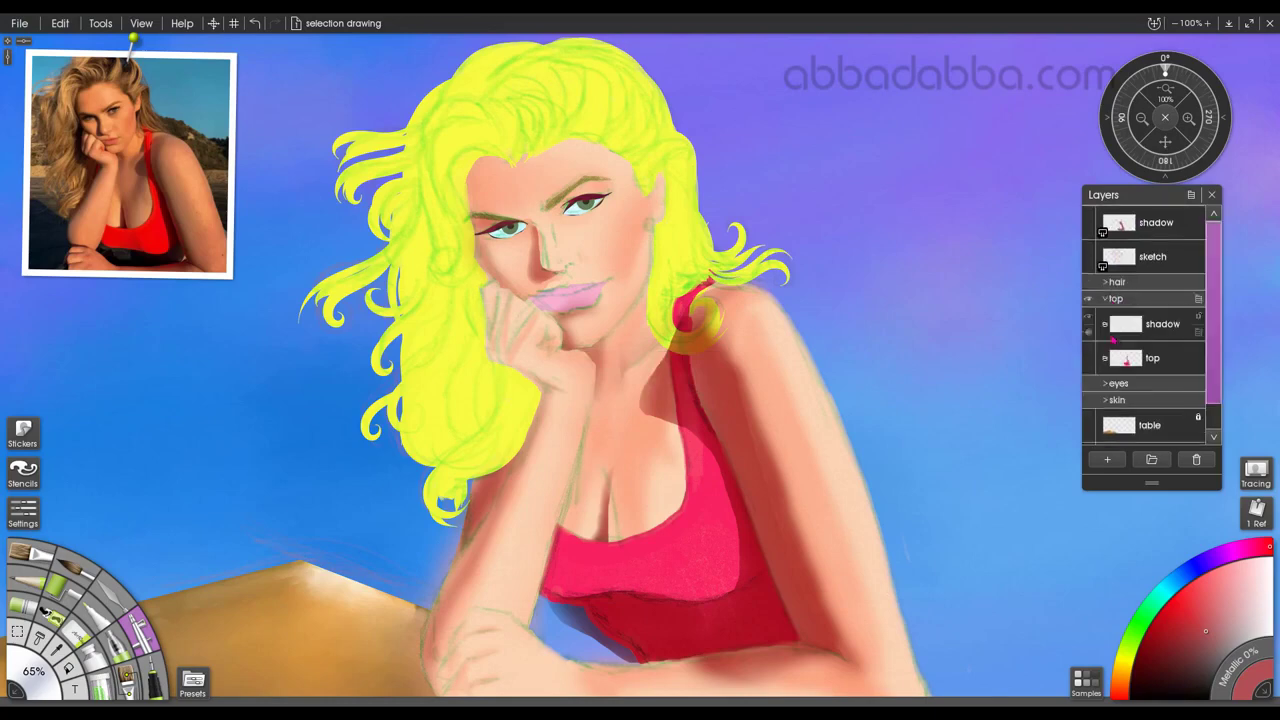
{"action": "left_click", "coordinate": [1199, 366]}
{"action": "left_click", "coordinate": [1137, 631]}
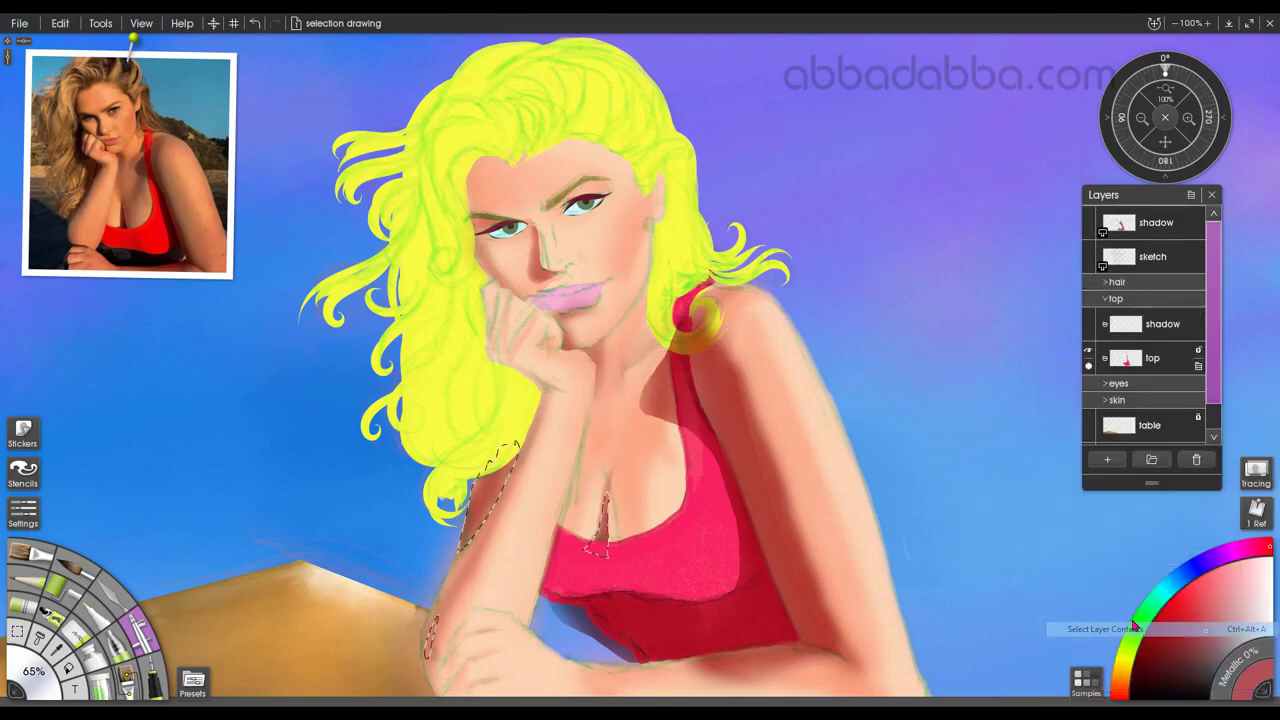
{"action": "left_click", "coordinate": [1198, 352]}
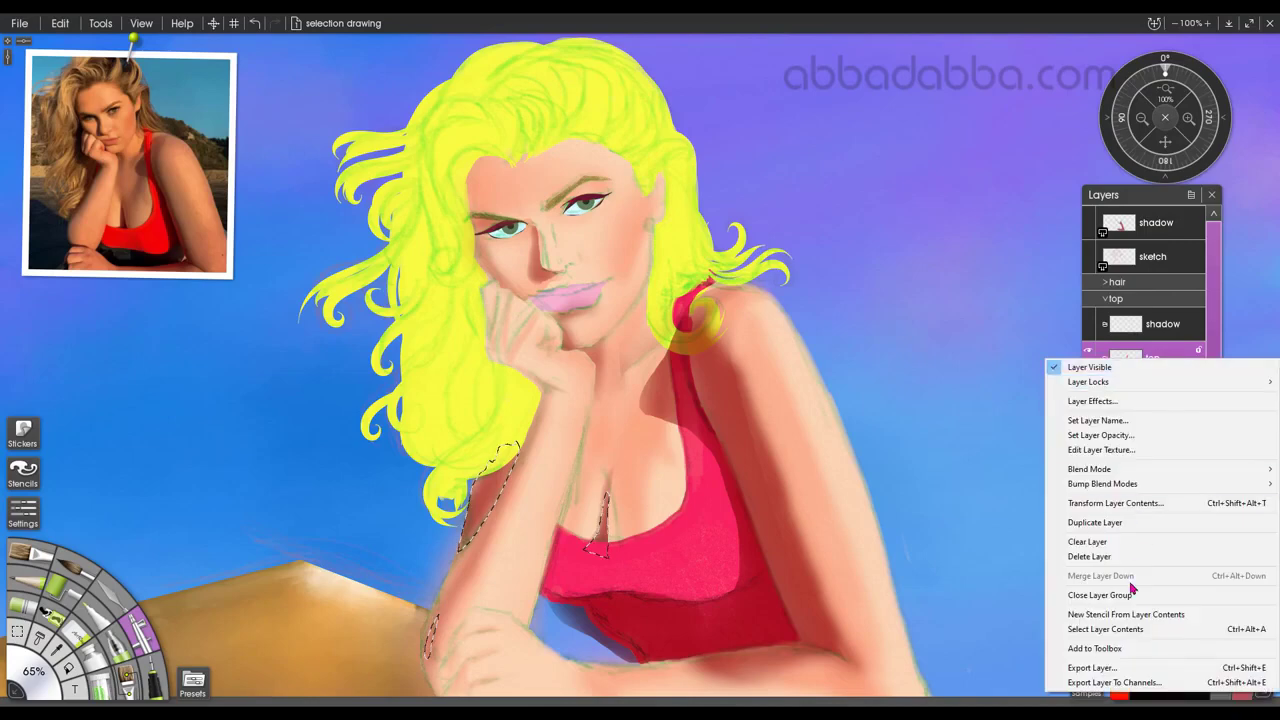
{"action": "left_click", "coordinate": [1118, 629]}
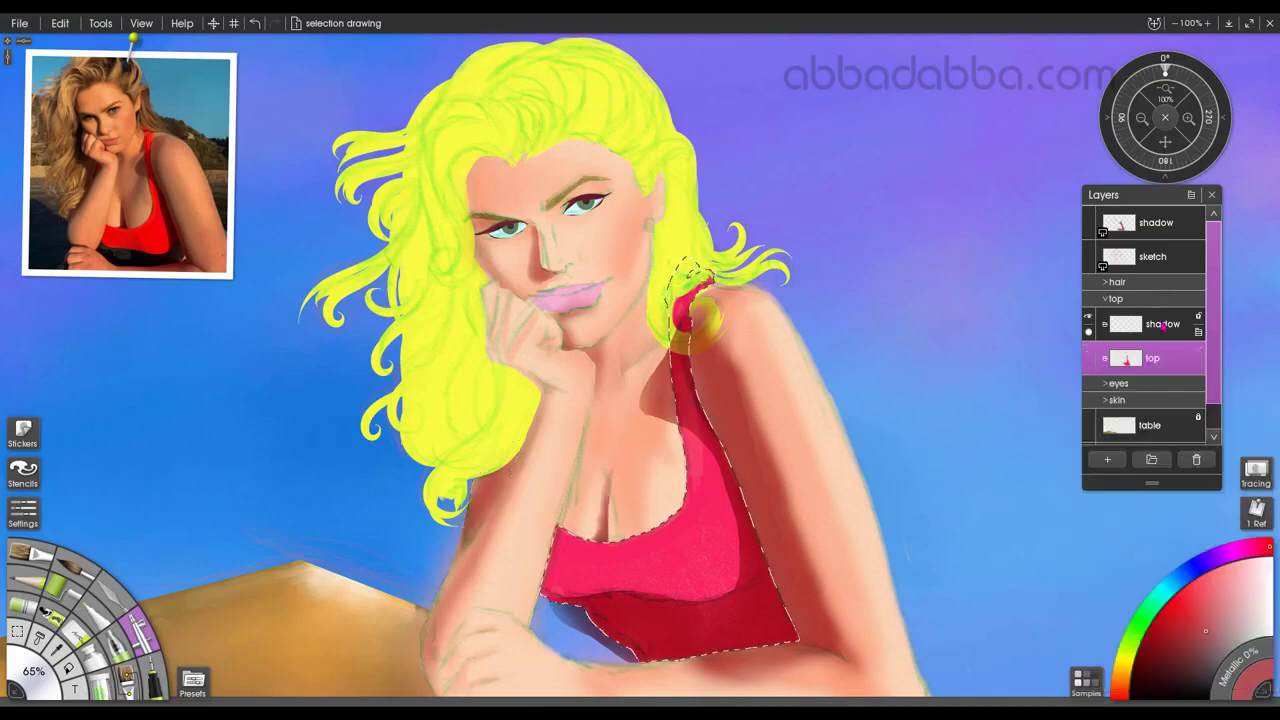
Set the blend mode of the top group's shadow layer to Multiply.
{"action": "left_click", "coordinate": [1160, 324]}
{"action": "right_click", "coordinate": [1160, 324]}
{"action": "mouse_move", "coordinate": [1100, 435]}
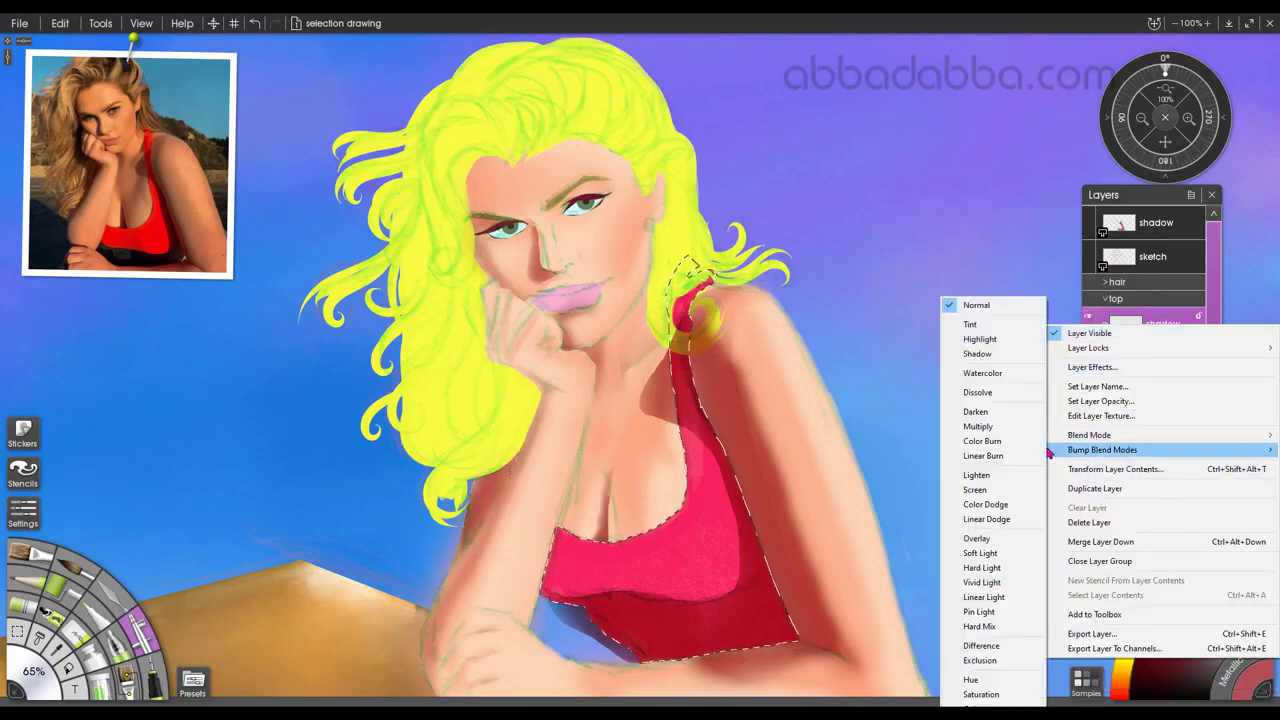
{"action": "left_click", "coordinate": [997, 427]}
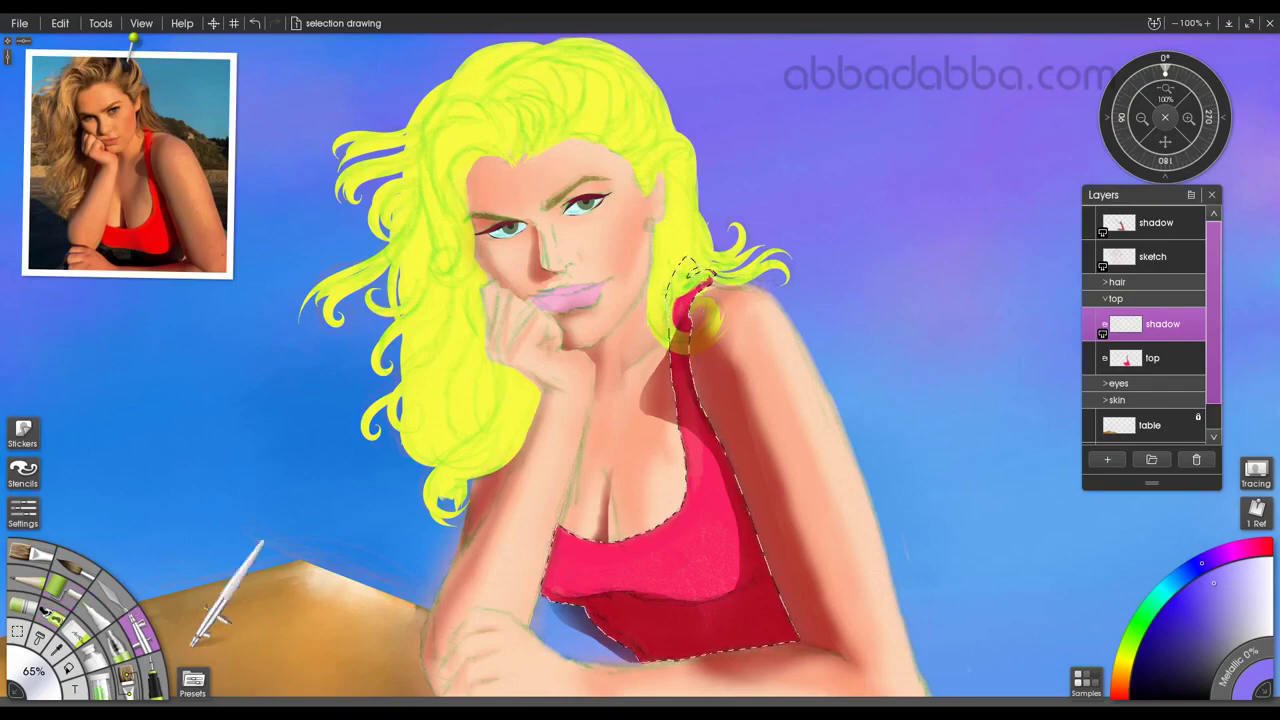
Load the My Slow airbrush preset and airbrush a purple shadow over the red top's strap, side and lower part.
{"action": "left_click", "coordinate": [193, 682]}
{"action": "left_click", "coordinate": [423, 218]}
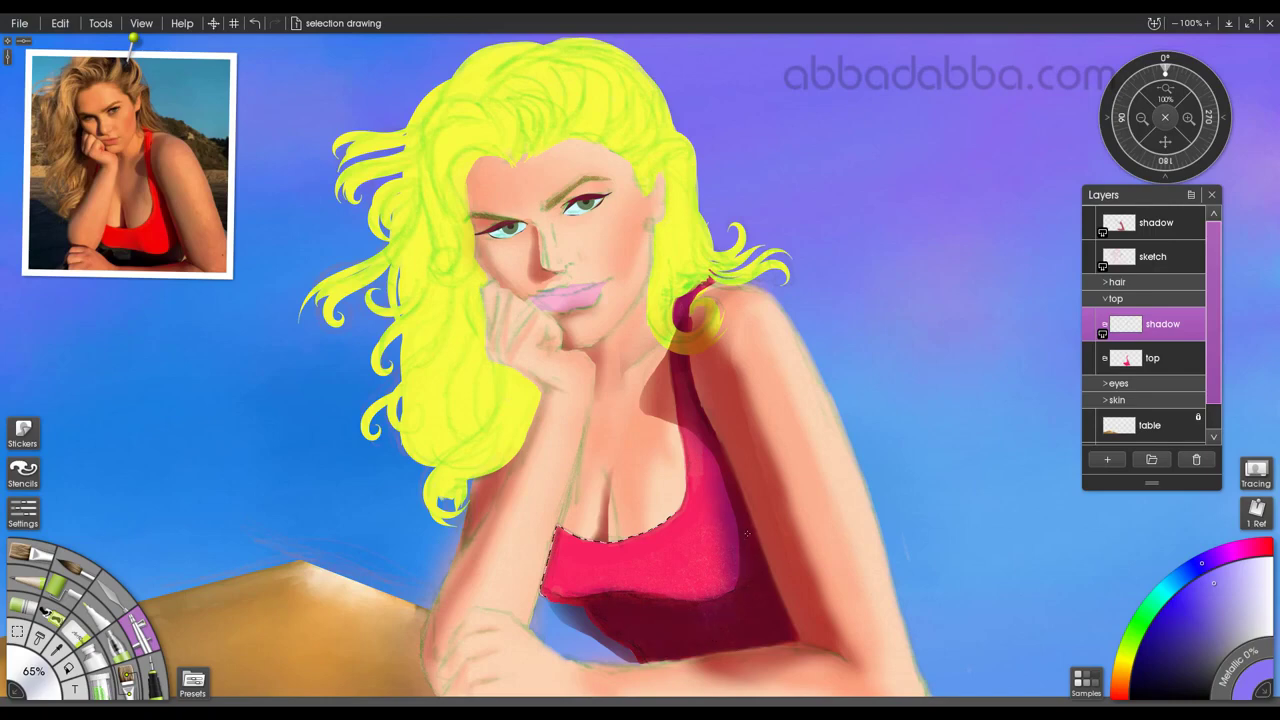
{"action": "left_click_drag", "start_coordinate": [685, 357], "coordinate": [768, 528]}
{"action": "mouse_move", "coordinate": [792, 580]}
{"action": "left_mouse_down"}
{"action": "mouse_move", "coordinate": [735, 460]}
{"action": "mouse_move", "coordinate": [802, 614]}
{"action": "left_mouse_up"}
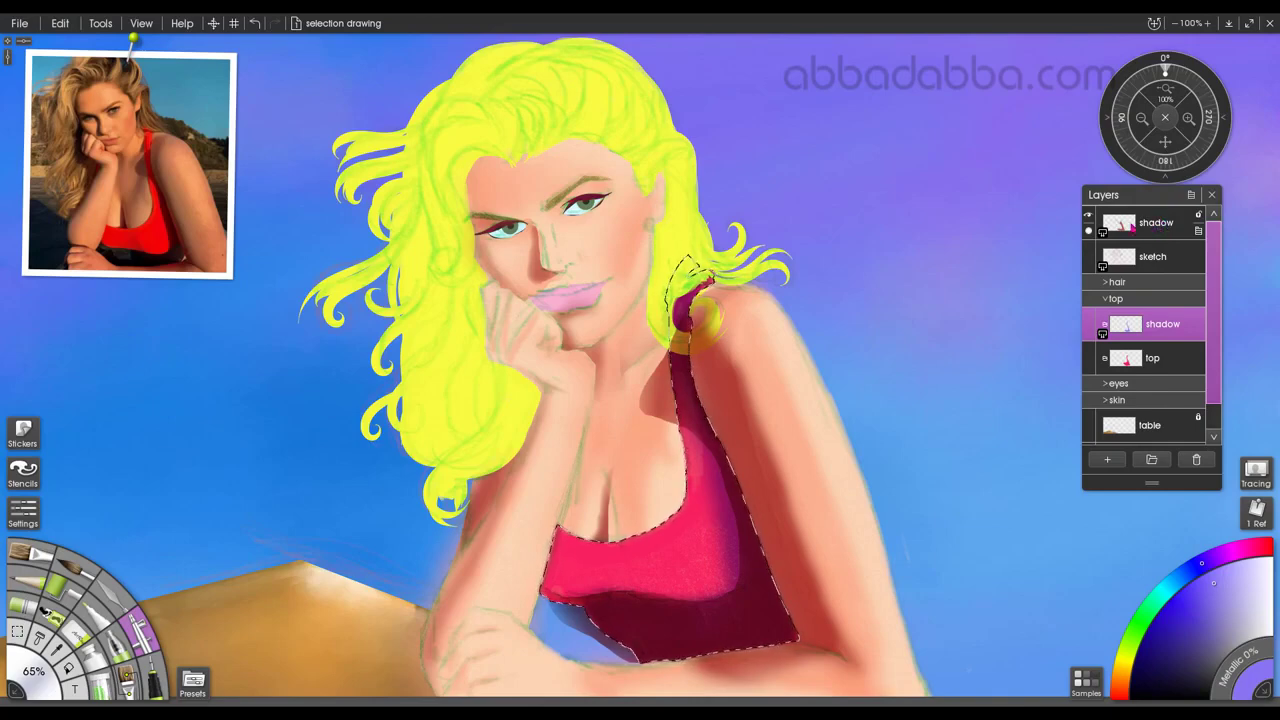
On the uppermost shadow layer, invert the selection and erase the stray shadow outside the red top with the Soft Eraser.
{"action": "left_click", "coordinate": [1152, 228]}
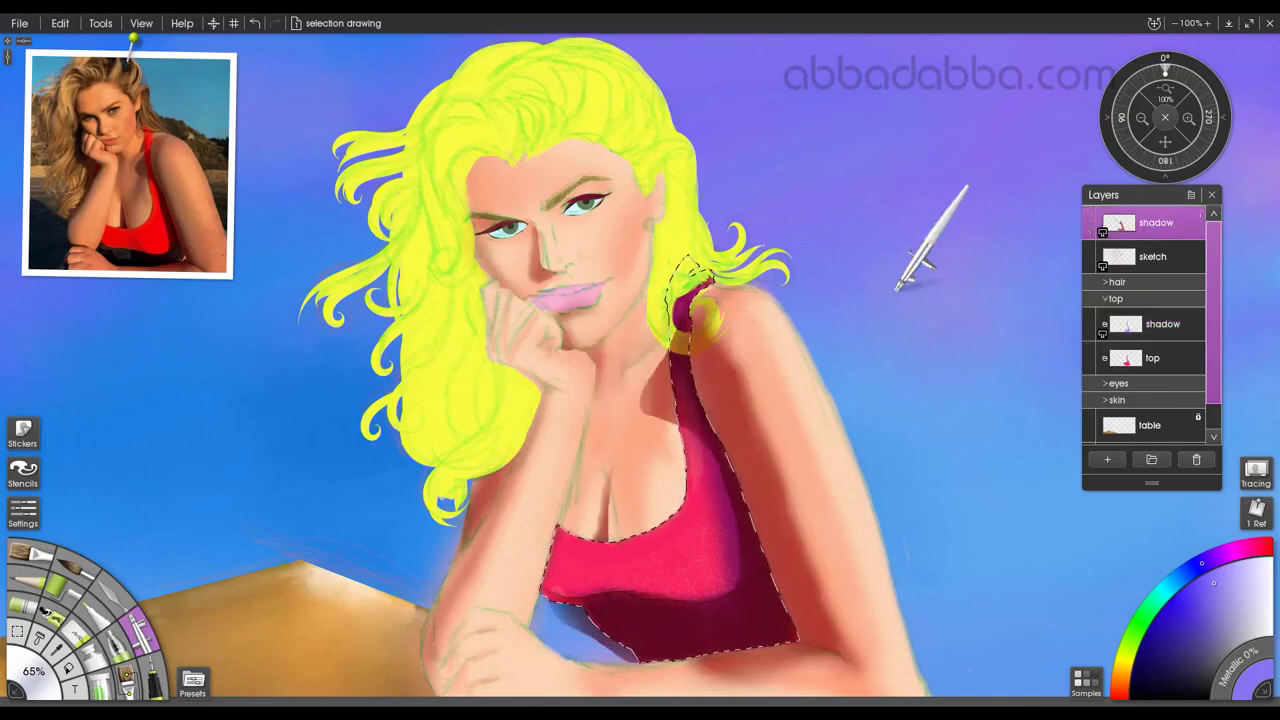
{"action": "left_click", "coordinate": [1200, 232]}
{"action": "left_click", "coordinate": [23, 512]}
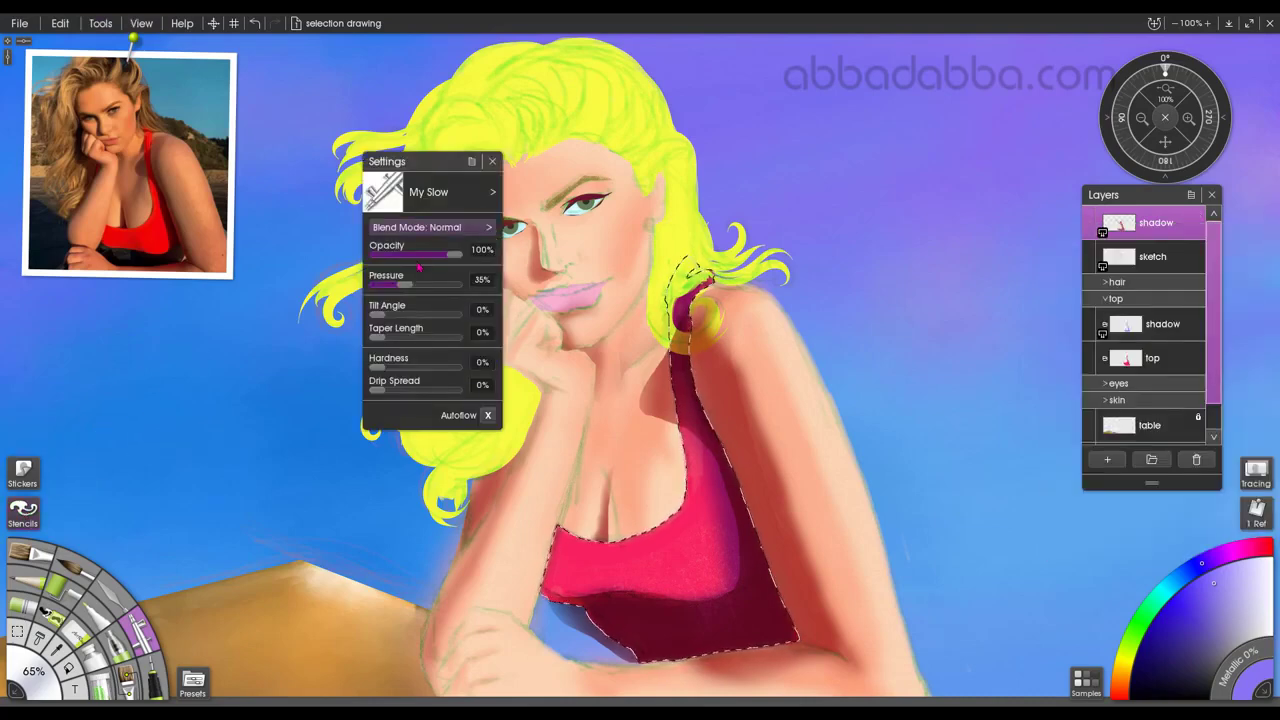
{"action": "left_click", "coordinate": [18, 635]}
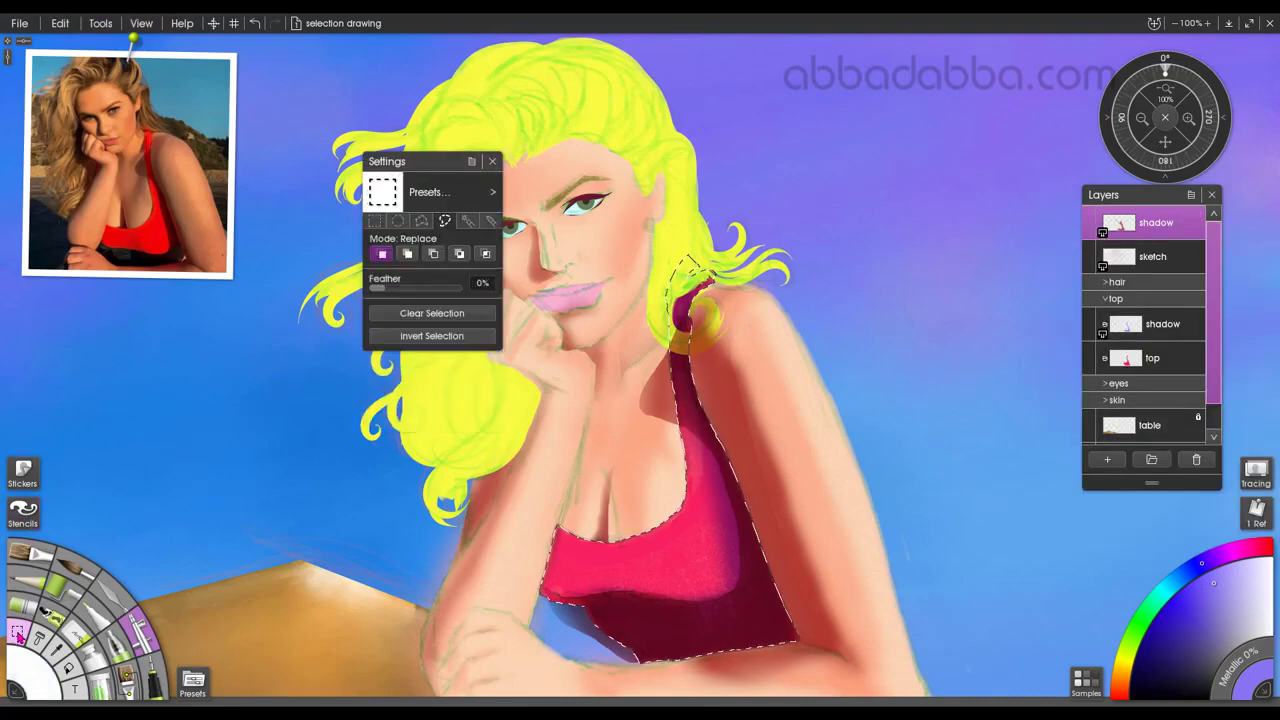
{"action": "left_click", "coordinate": [434, 338]}
{"action": "left_click_drag", "start_coordinate": [425, 162], "coordinate": [122, 337]}
{"action": "left_click", "coordinate": [74, 634]}
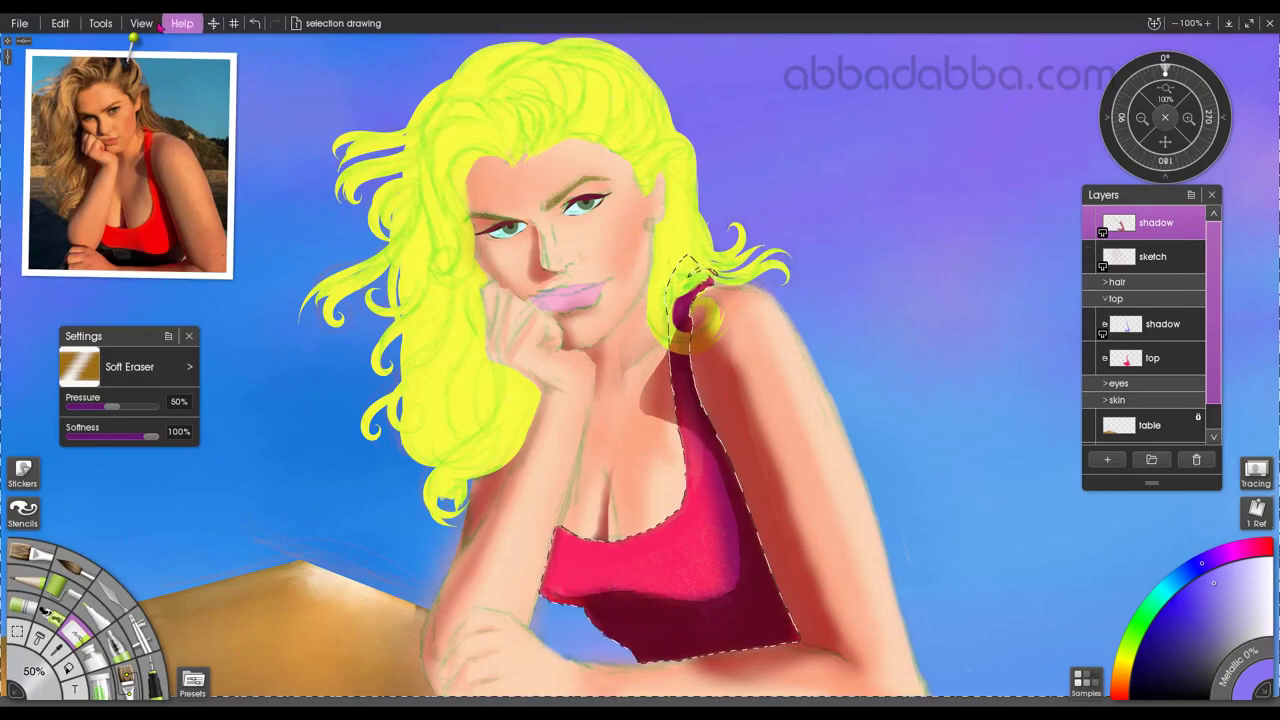
Invert the active selection so that it covers the red top again.
{"action": "left_click", "coordinate": [17, 632]}
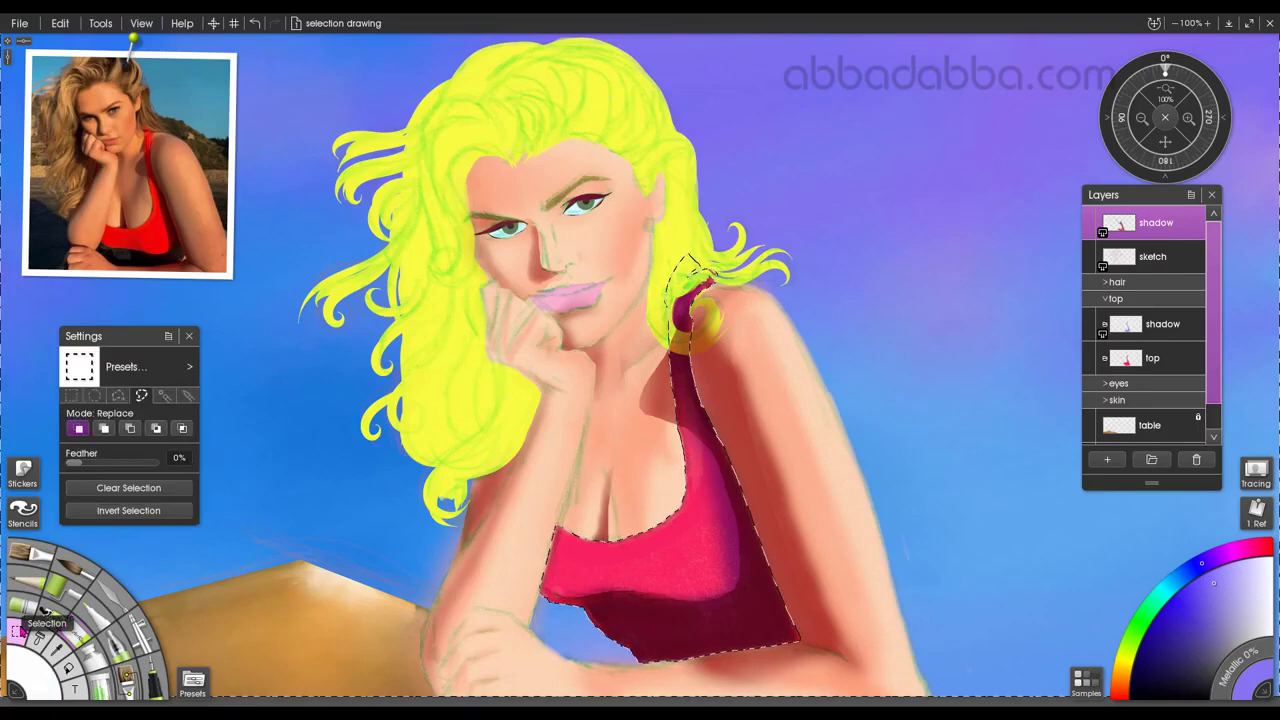
{"action": "left_click", "coordinate": [140, 513]}
{"action": "left_click_drag", "start_coordinate": [1211, 377], "coordinate": [1207, 411]}
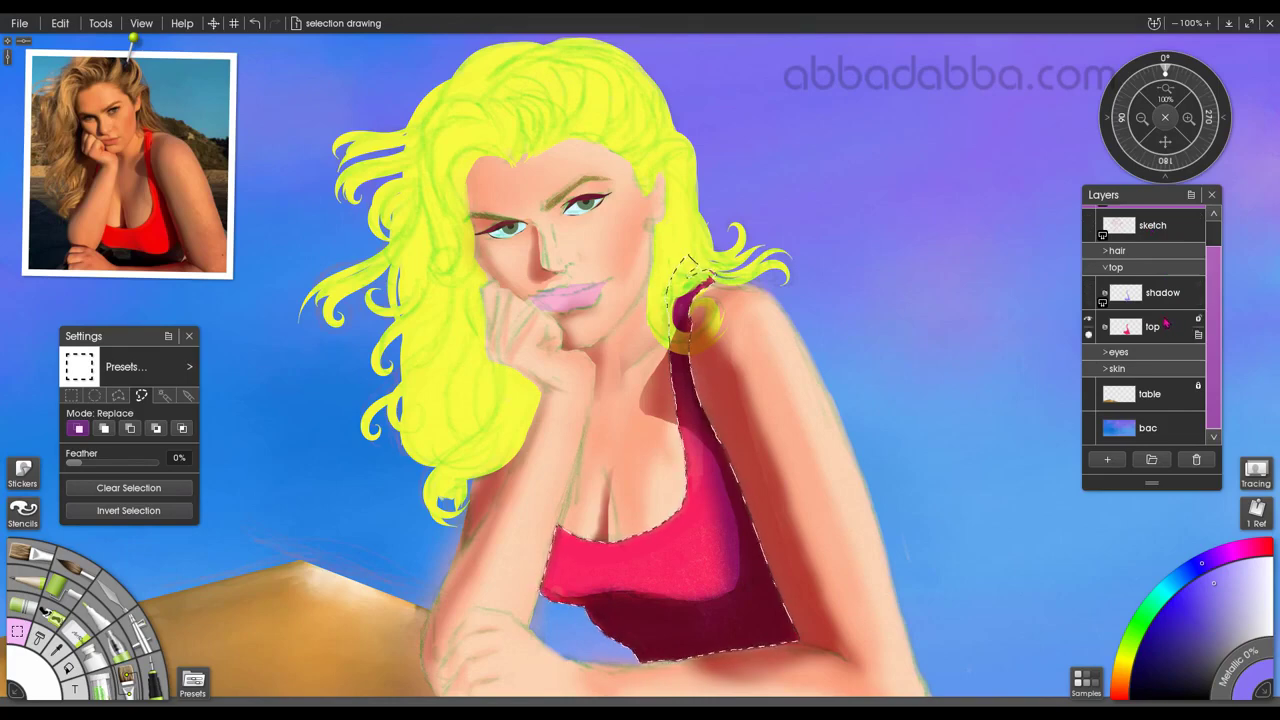
{"action": "scroll", "coordinate": [1166, 243], "scroll_direction": "up", "scroll_amount": 1}
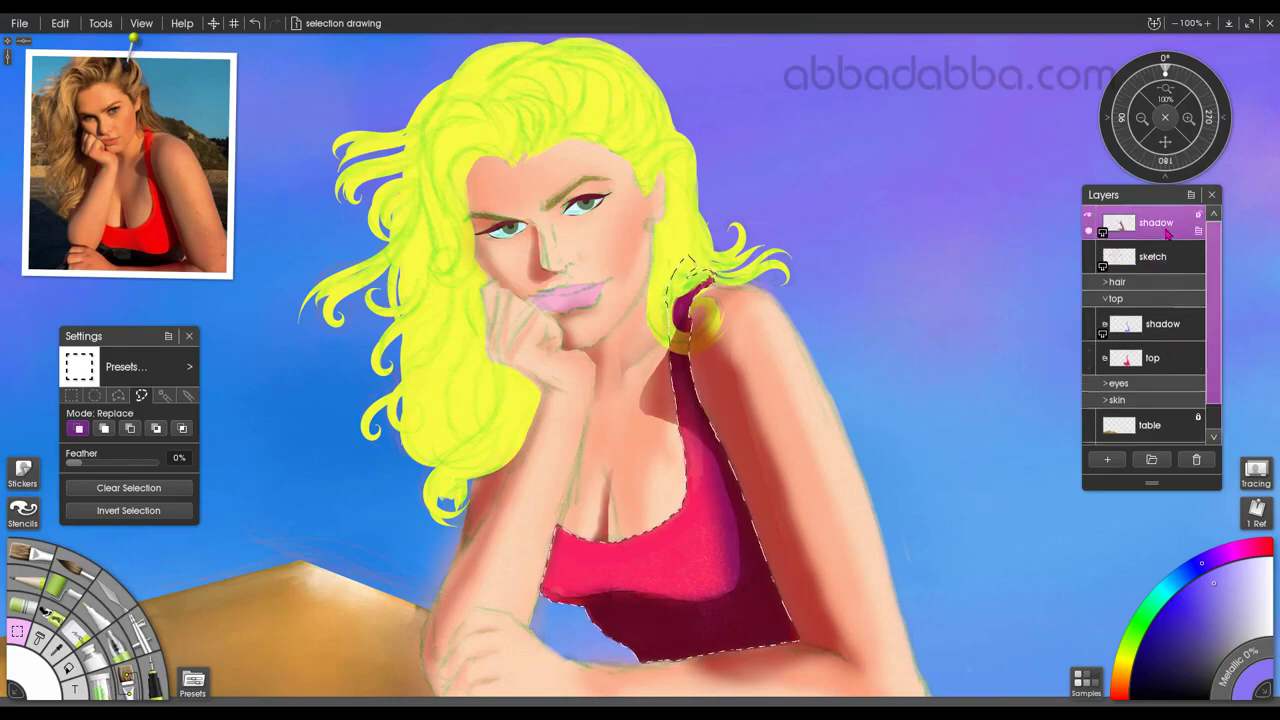
With the shadow sample and My Slow airbrush, soften the red top's shading on the top group's shadow layer, deselect and save the painting.
{"action": "left_click", "coordinate": [1086, 679]}
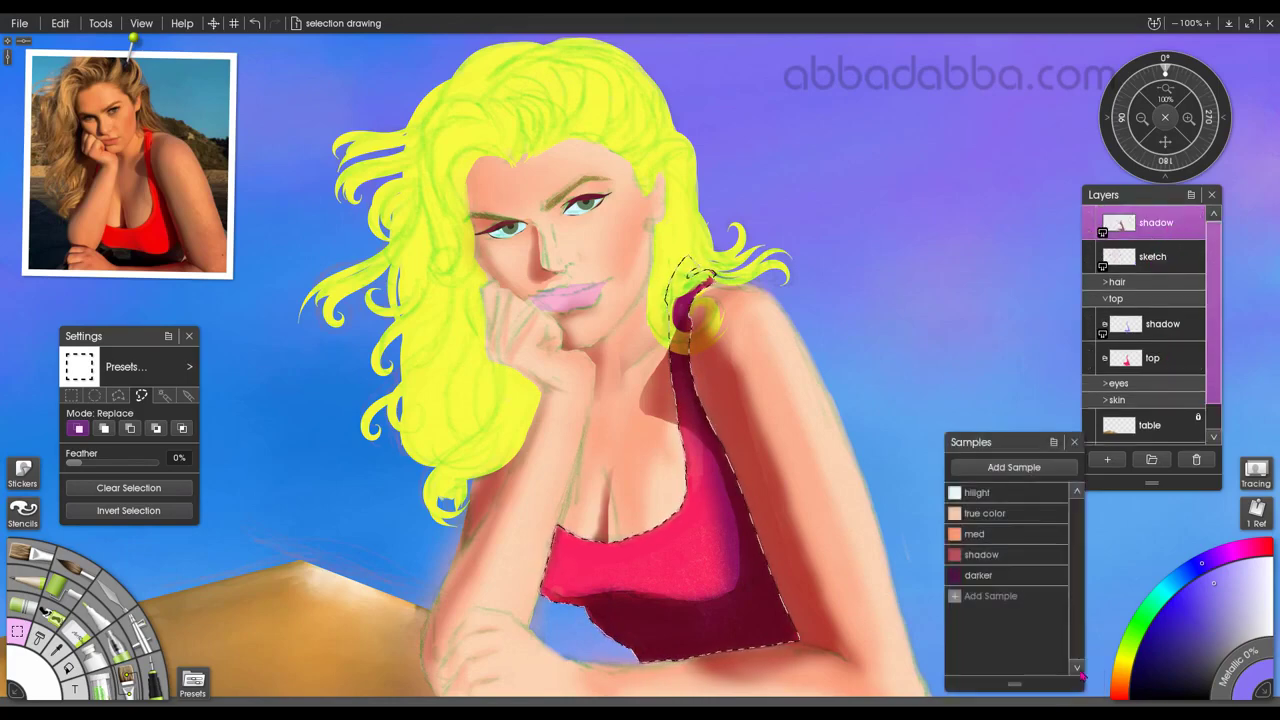
{"action": "left_click", "coordinate": [1024, 557]}
{"action": "left_click", "coordinate": [137, 627]}
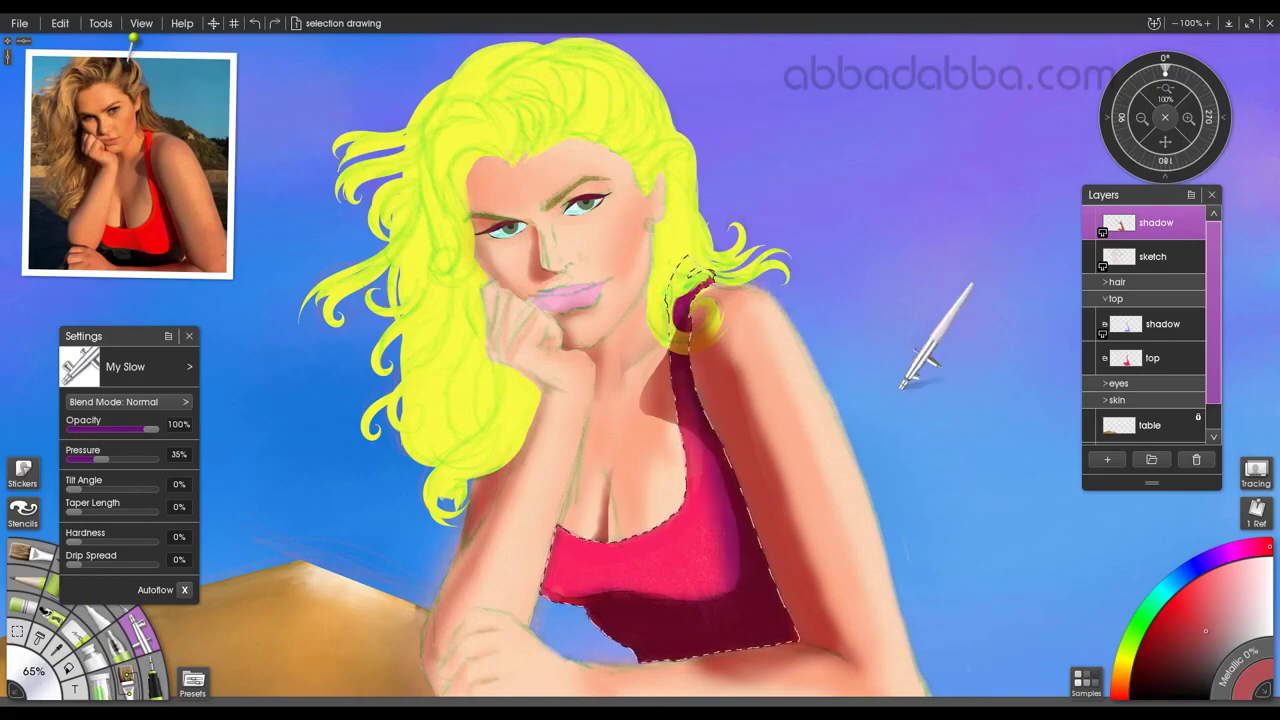
{"action": "left_click", "coordinate": [1164, 336]}
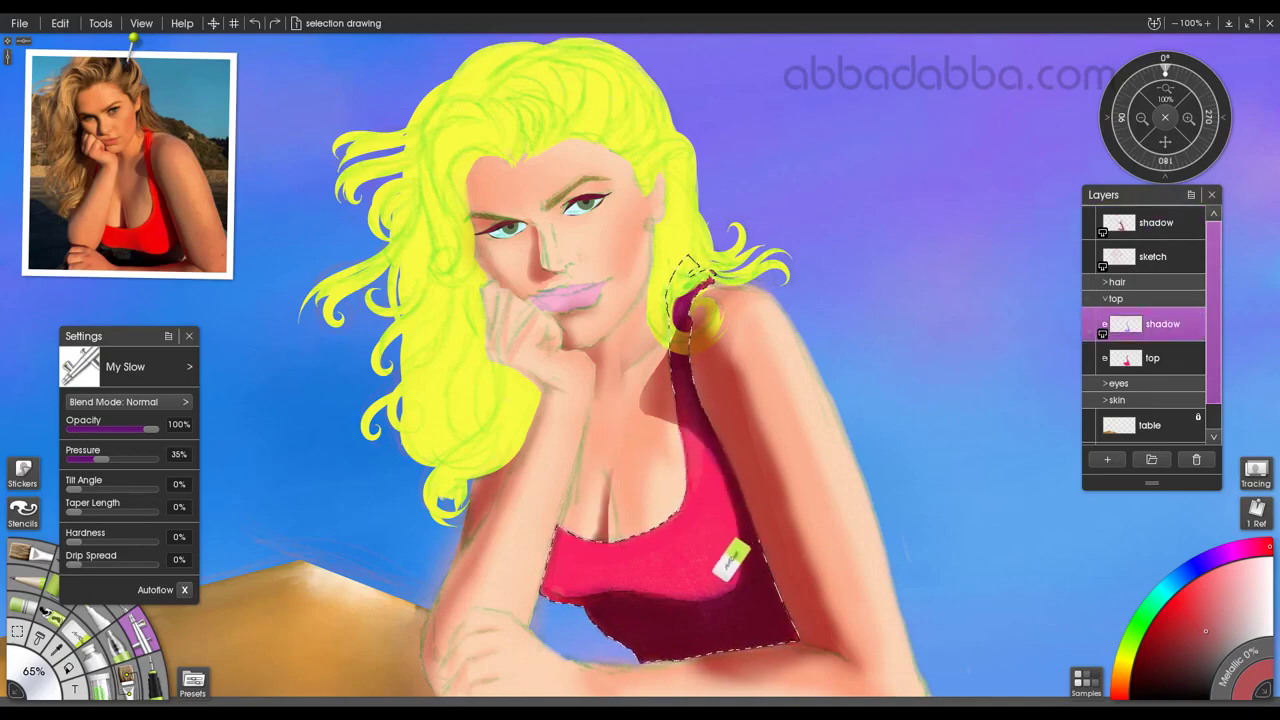
{"action": "mouse_move", "coordinate": [687, 469]}
{"action": "left_mouse_down"}
{"action": "mouse_move", "coordinate": [686, 456]}
{"action": "mouse_move", "coordinate": [682, 562]}
{"action": "left_mouse_up"}
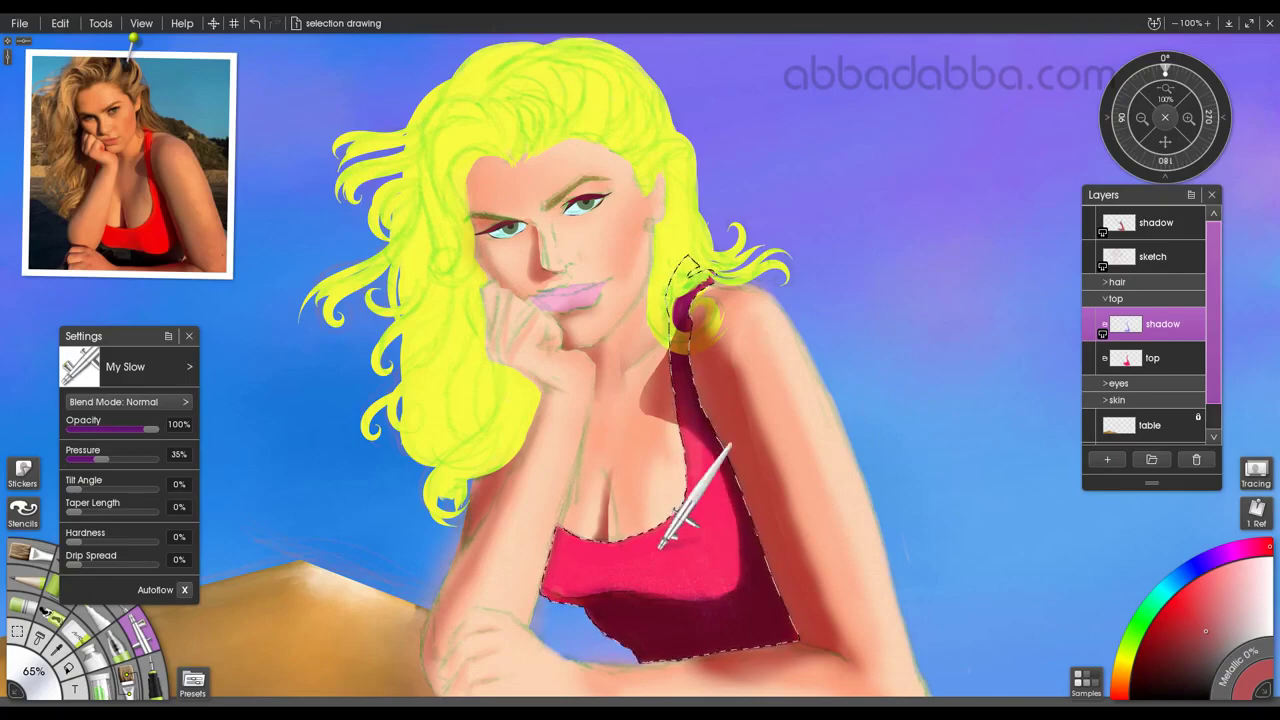
{"action": "key", "text": "ctrl+d"}
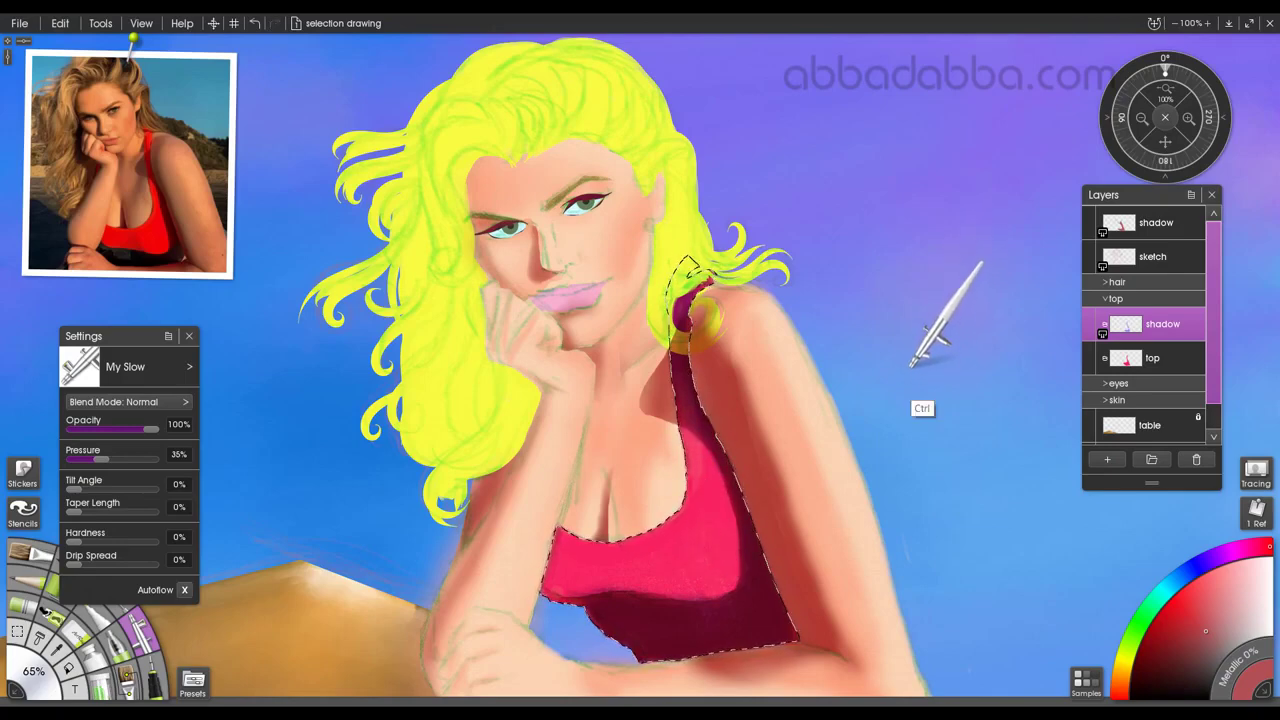
{"action": "key", "text": "ctrl+s"}
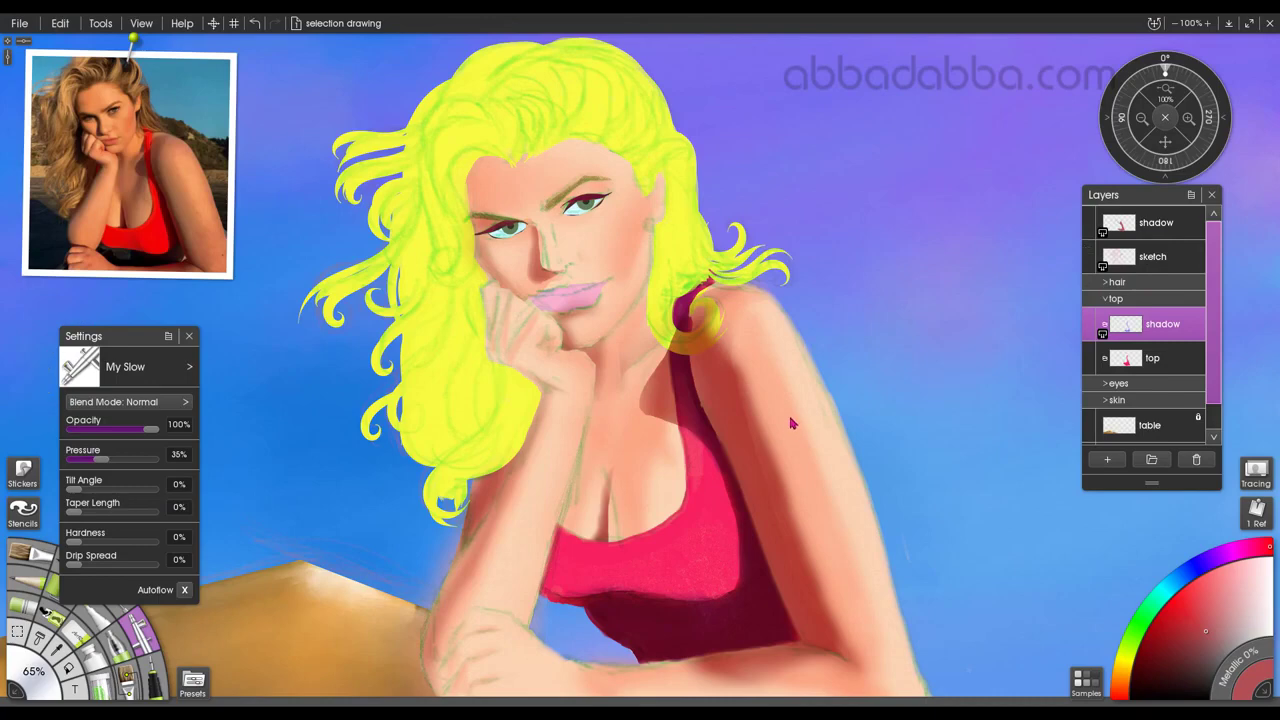
Collapse the top group, expand the hair group, select the hair layer's contents and activate that group's shadow layer.
{"action": "left_click_drag", "start_coordinate": [140, 336], "coordinate": [155, 288]}
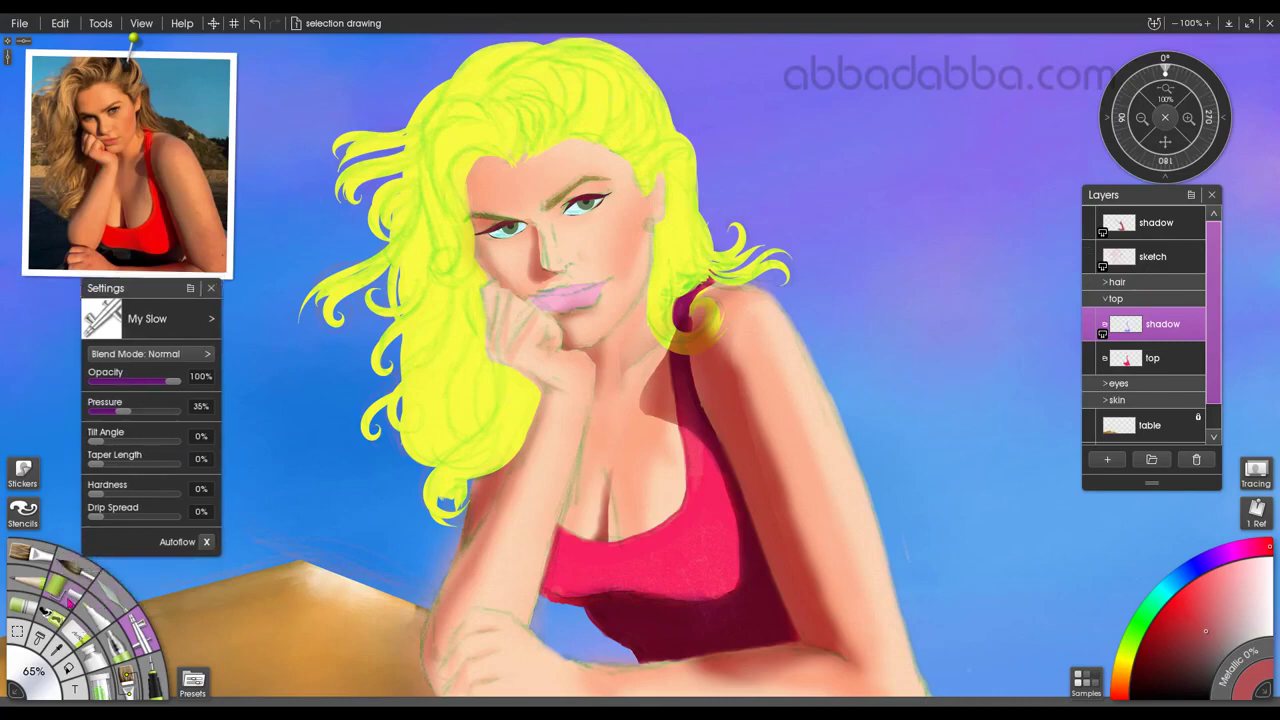
{"action": "left_click", "coordinate": [1115, 299]}
{"action": "left_click", "coordinate": [1117, 317]}
{"action": "left_click", "coordinate": [1154, 341]}
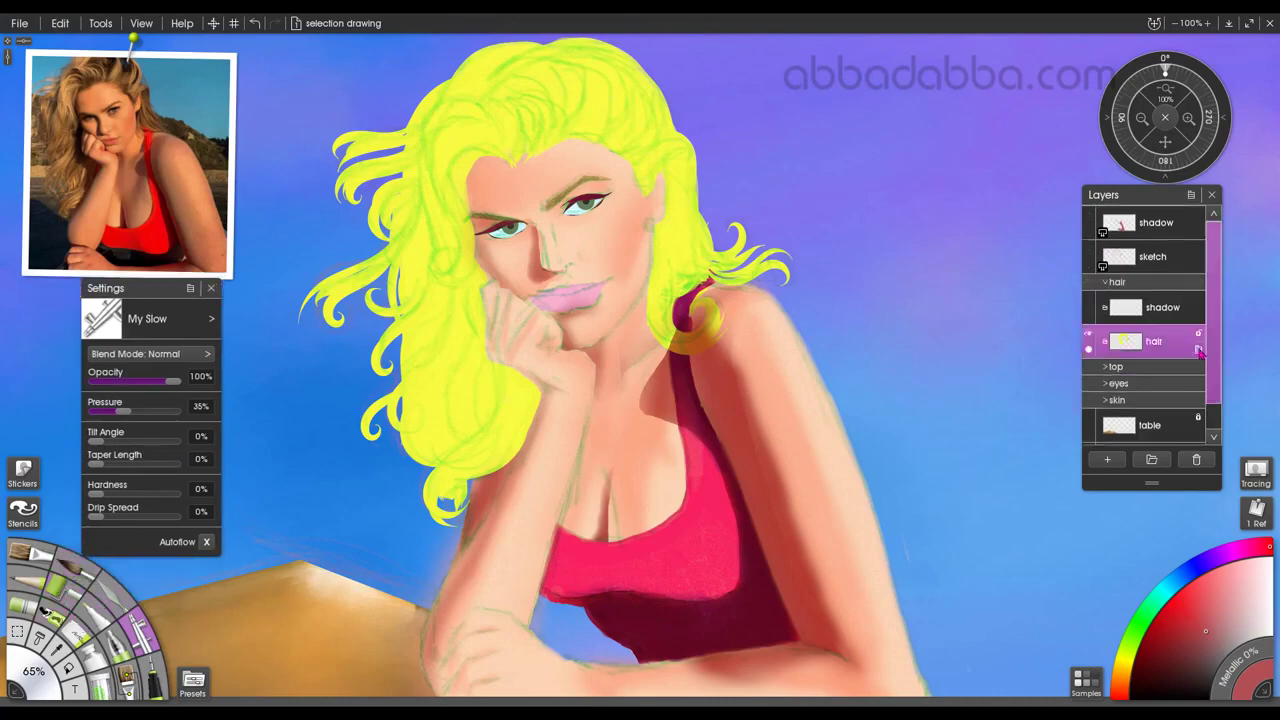
{"action": "right_click", "coordinate": [1154, 341]}
{"action": "left_click", "coordinate": [1125, 500]}
{"action": "left_click", "coordinate": [1162, 308]}
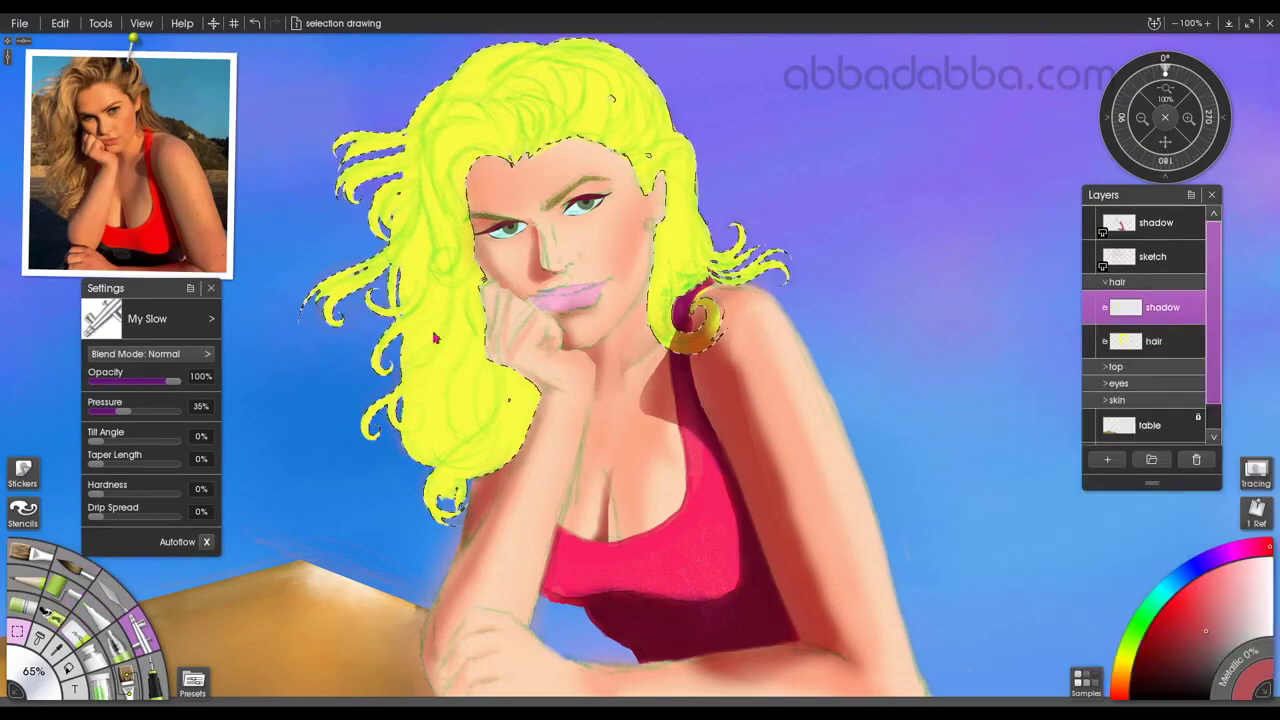
Fill the selected hair area on the hair group's shadow layer and create a stencil from that layer.
{"action": "key", "text": "s"}
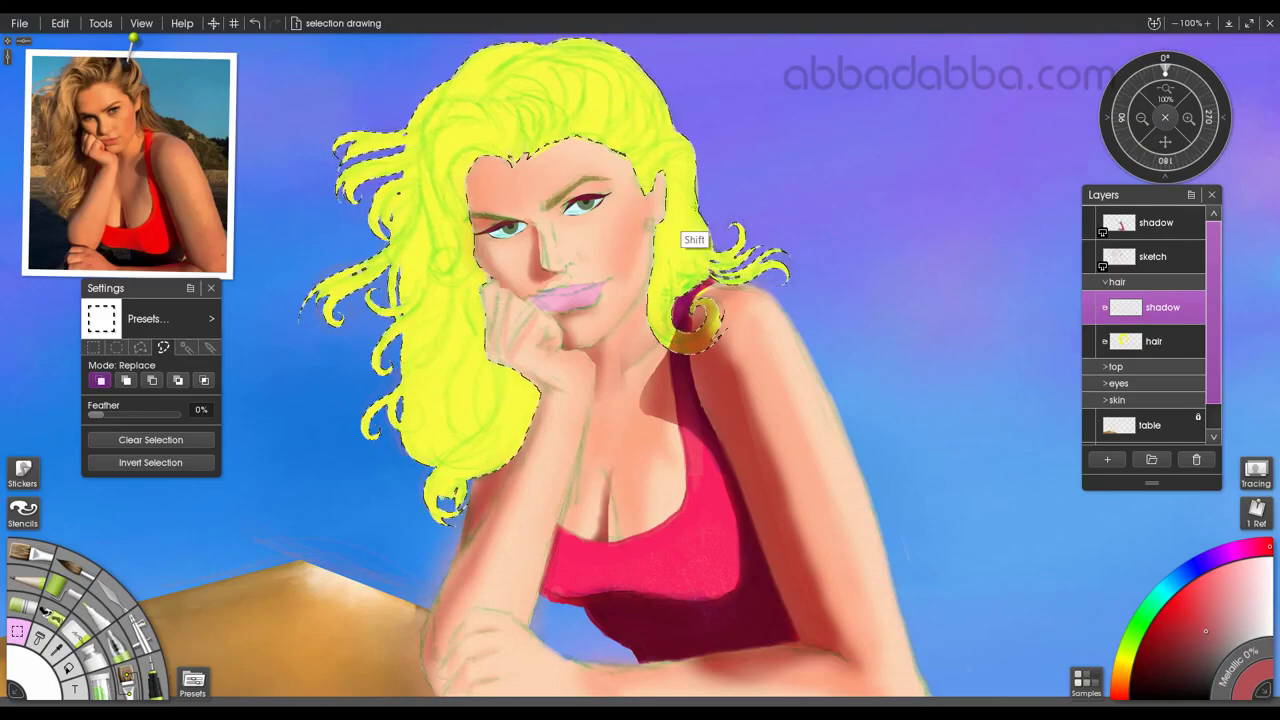
{"action": "right_click", "coordinate": [1195, 312]}
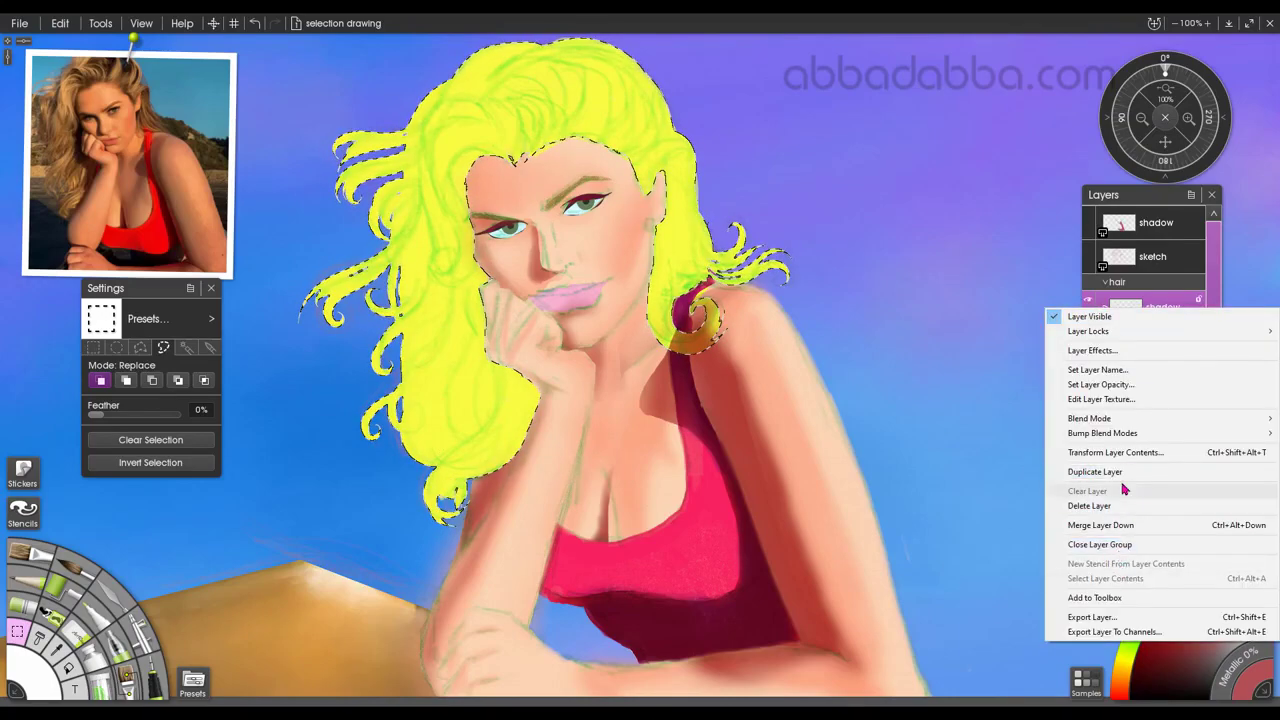
{"action": "left_click", "coordinate": [998, 214]}
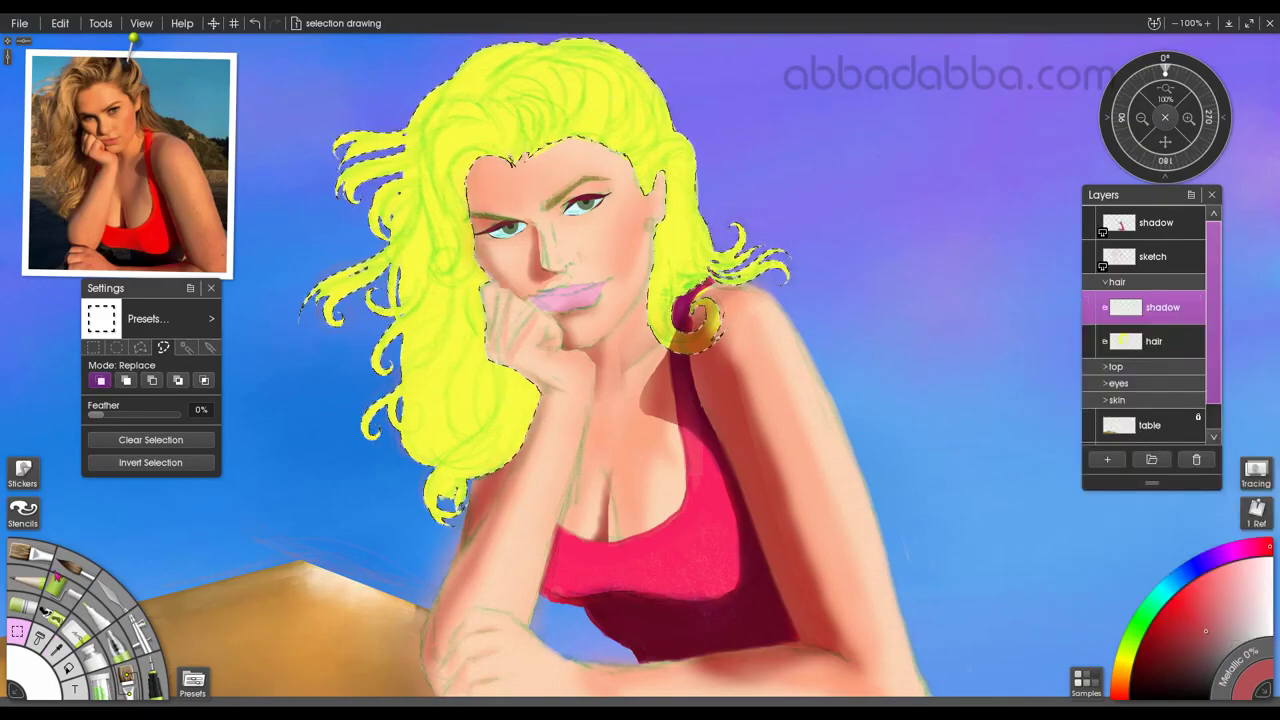
{"action": "left_click", "coordinate": [71, 668]}
{"action": "left_click", "coordinate": [598, 88]}
{"action": "key", "text": "ctrl+z"}
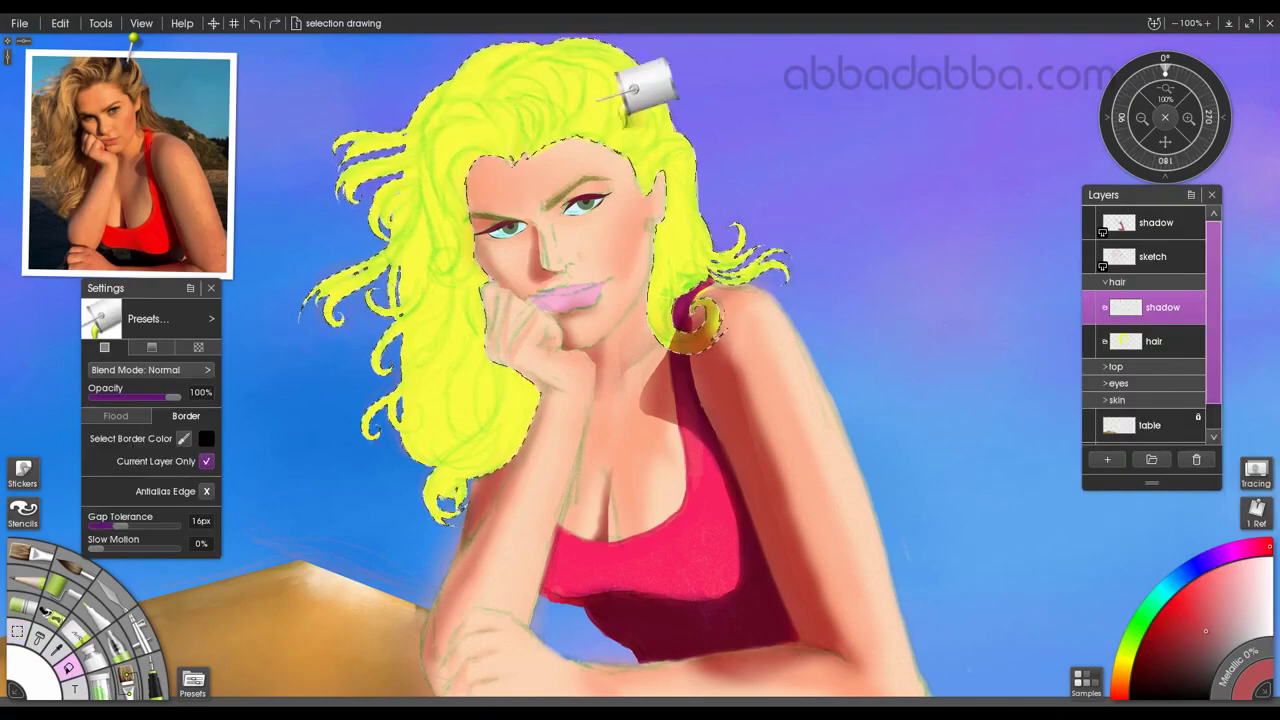
{"action": "left_click", "coordinate": [1108, 461]}
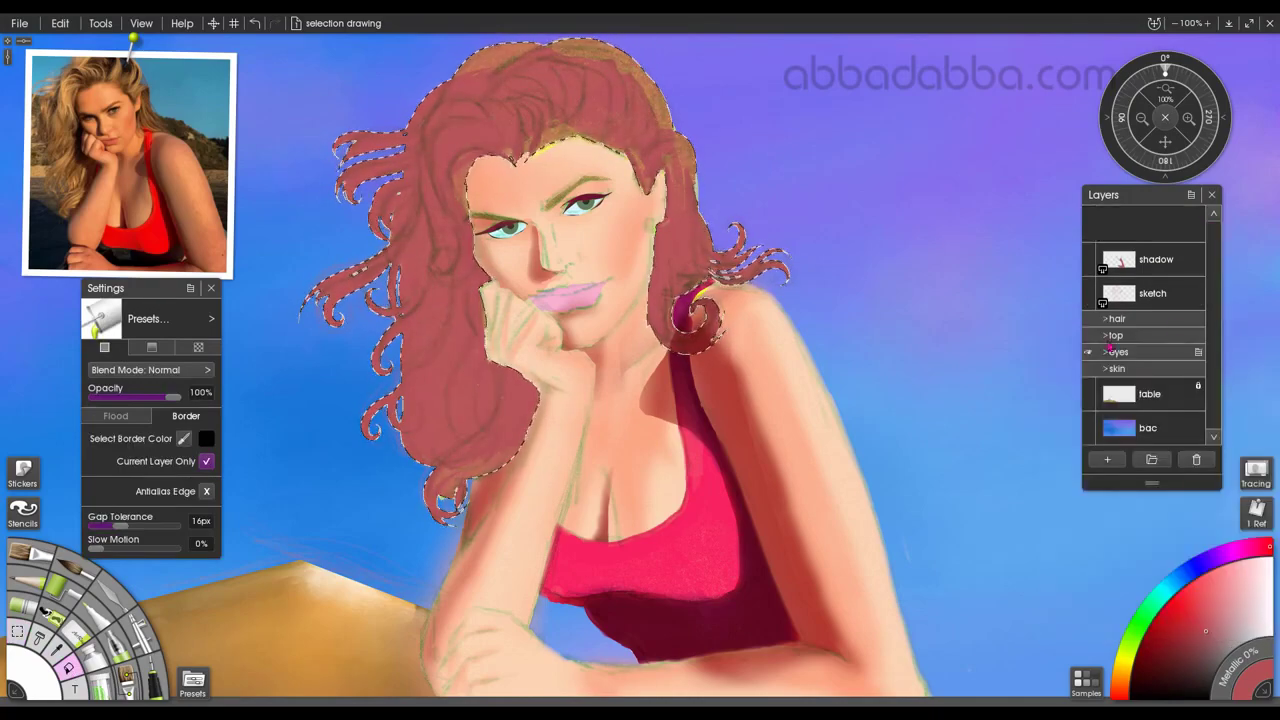
{"action": "right_click", "coordinate": [1197, 316]}
{"action": "left_click", "coordinate": [1129, 486]}
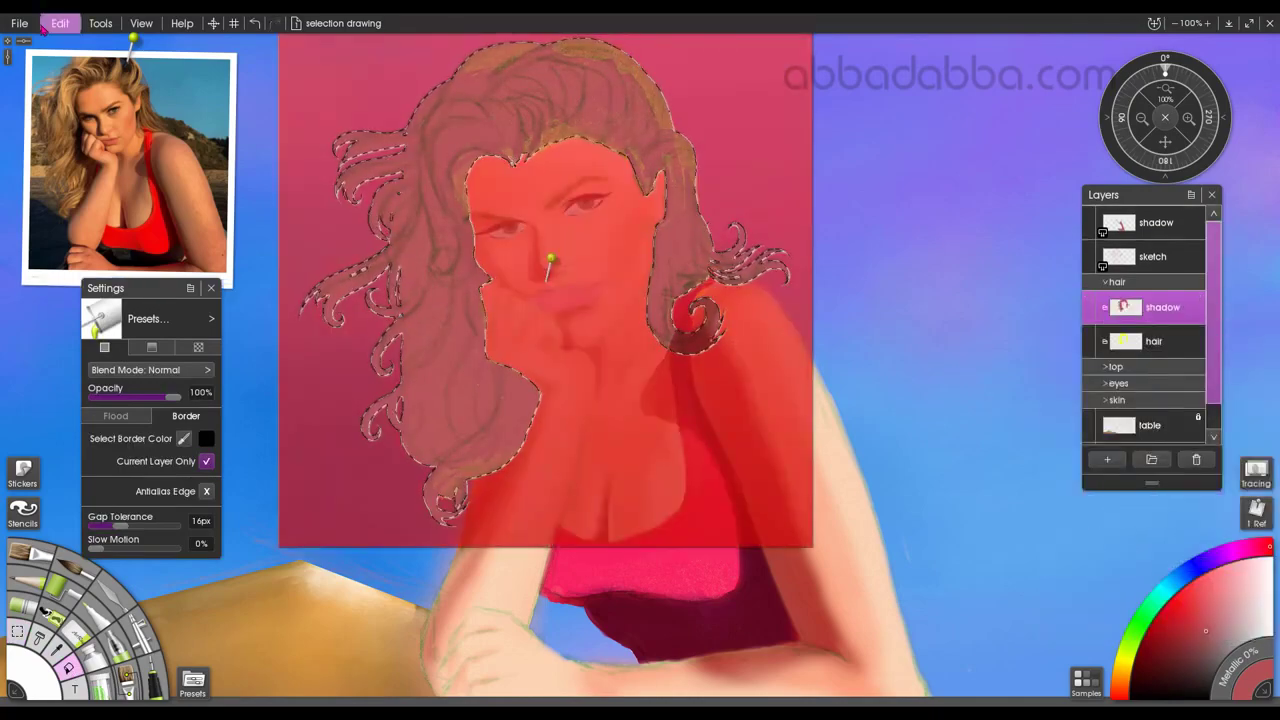
Store the active stencil under the name hair.
{"action": "left_click", "coordinate": [19, 22]}
{"action": "left_click", "coordinate": [23, 509]}
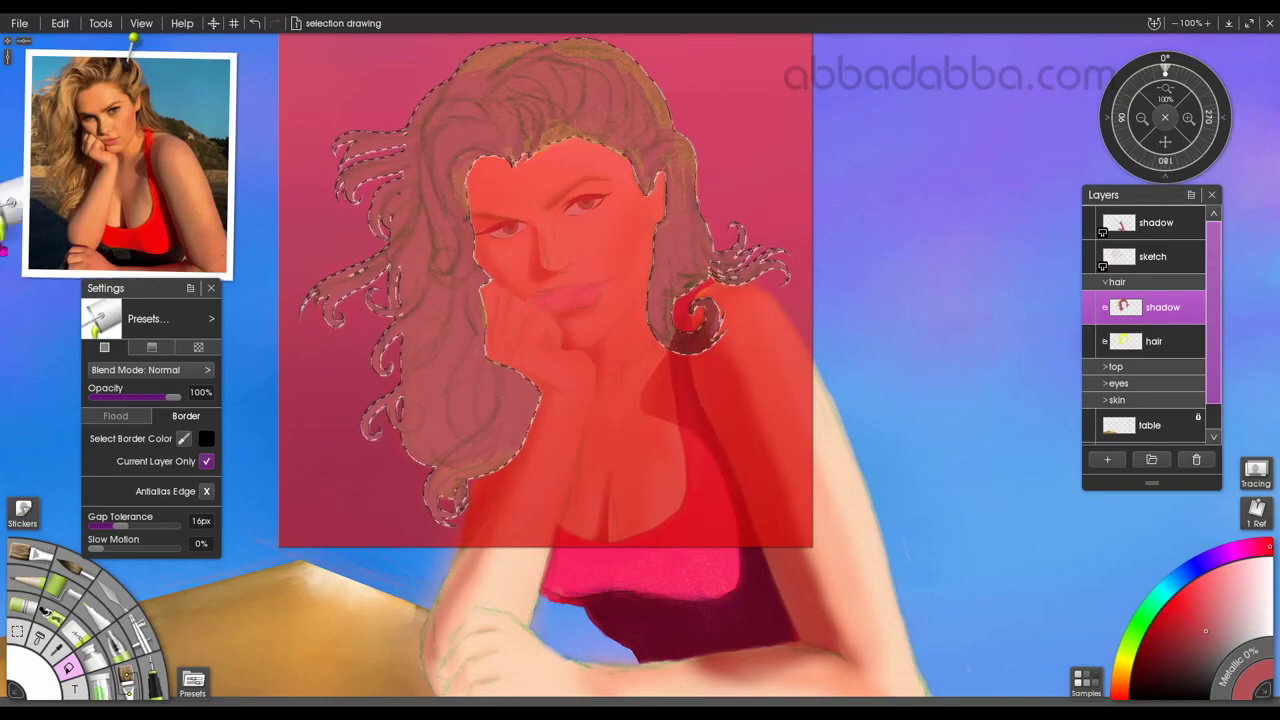
{"action": "left_click_drag", "start_coordinate": [225, 183], "coordinate": [891, 122]}
{"action": "mouse_move", "coordinate": [916, 226]}
{"action": "left_click", "coordinate": [928, 200]}
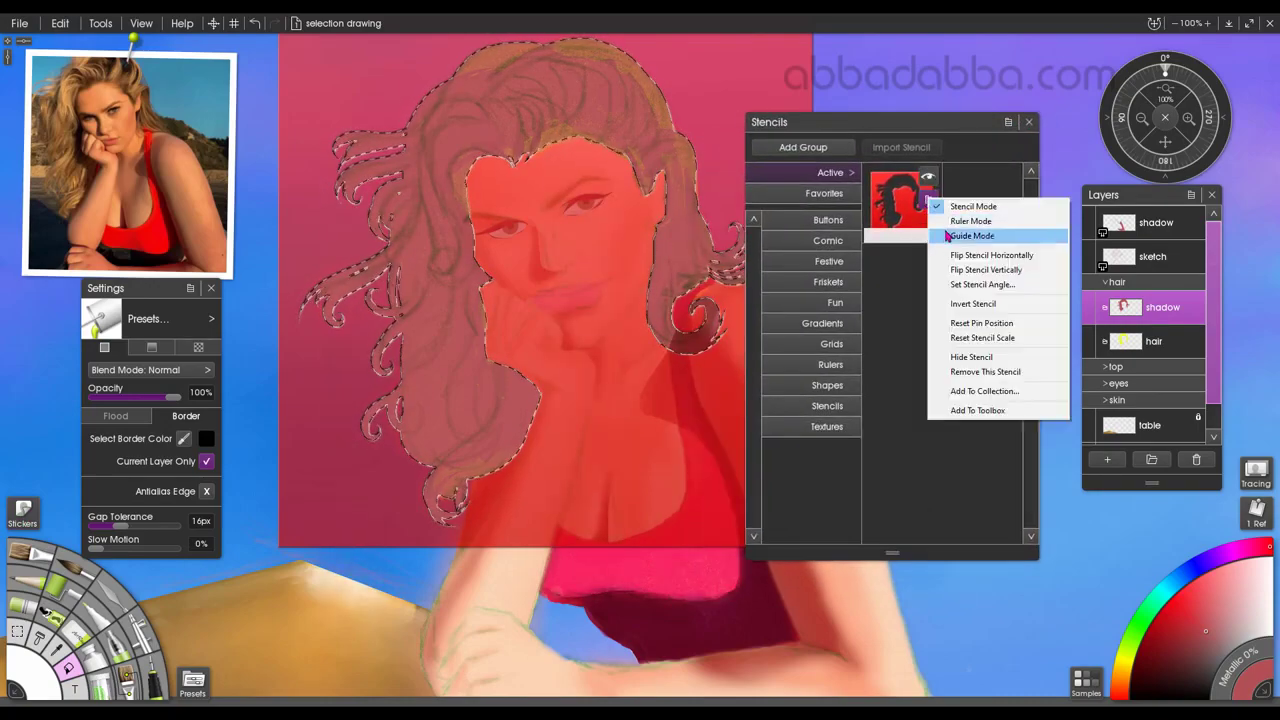
{"action": "left_click", "coordinate": [948, 410]}
{"action": "type", "text": "hair"}
{"action": "key", "text": "Return"}
{"action": "left_click", "coordinate": [1029, 122]}
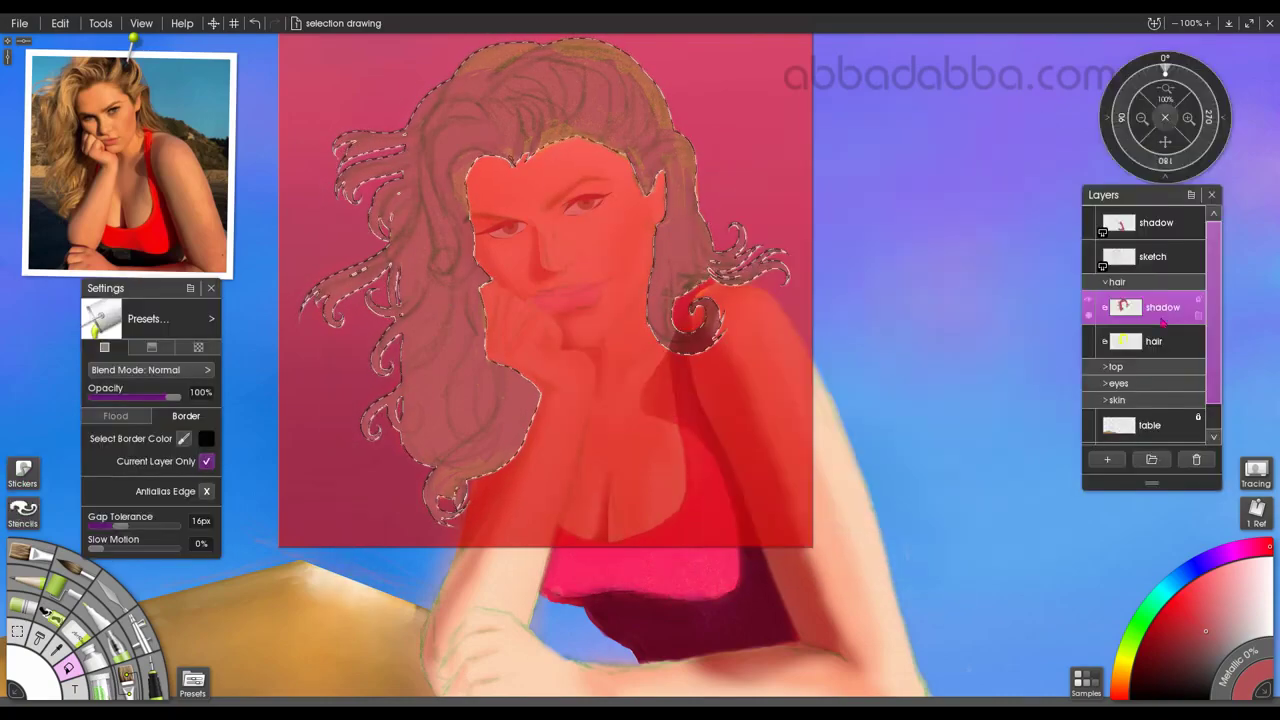
Clear the fill from the hair group's shadow layer and take the hair stencil off the canvas.
{"action": "left_click", "coordinate": [1199, 317]}
{"action": "left_click", "coordinate": [1138, 490]}
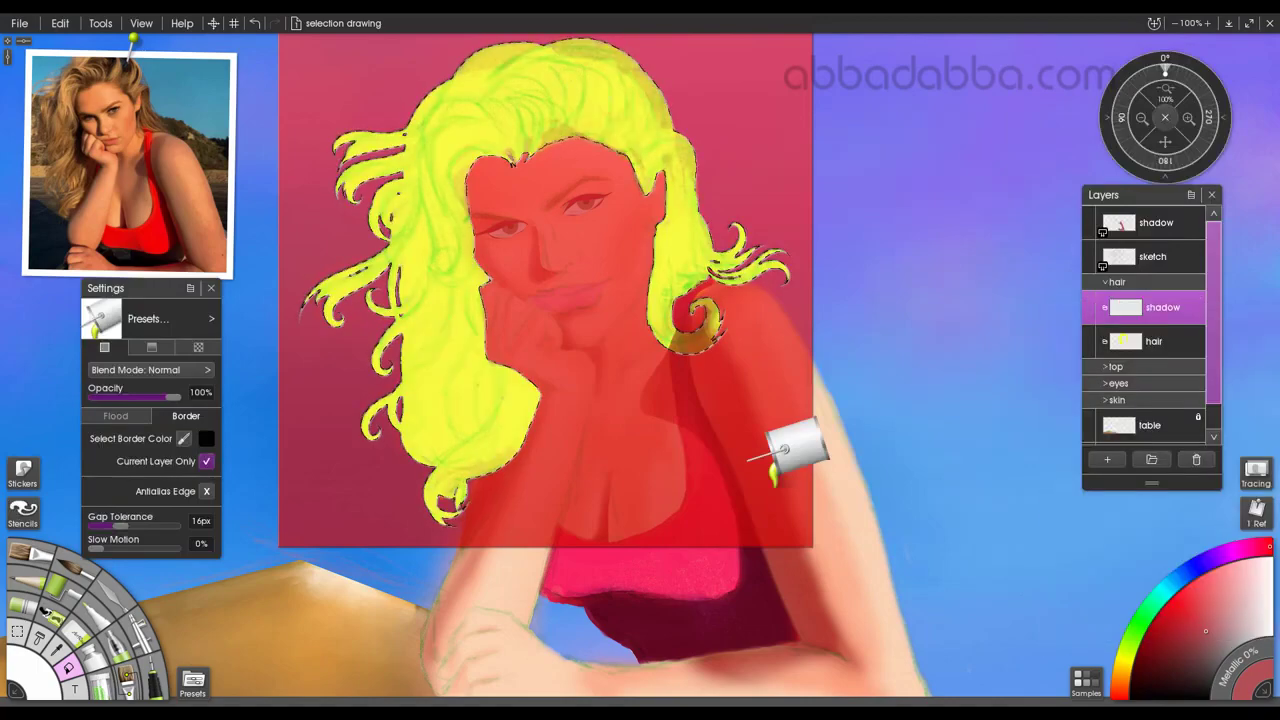
{"action": "right_click", "coordinate": [788, 310]}
{"action": "left_click", "coordinate": [735, 380]}
{"action": "left_click", "coordinate": [20, 633]}
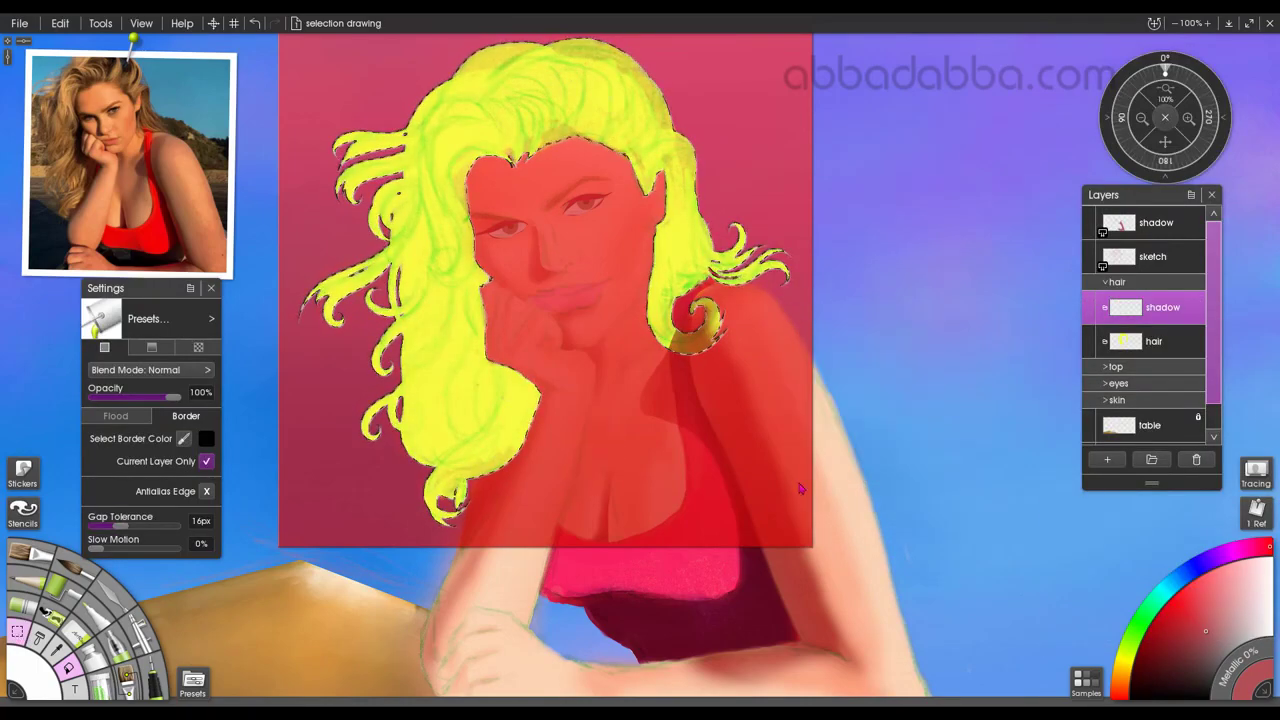
{"action": "right_click", "coordinate": [758, 481]}
{"action": "left_click", "coordinate": [803, 640]}
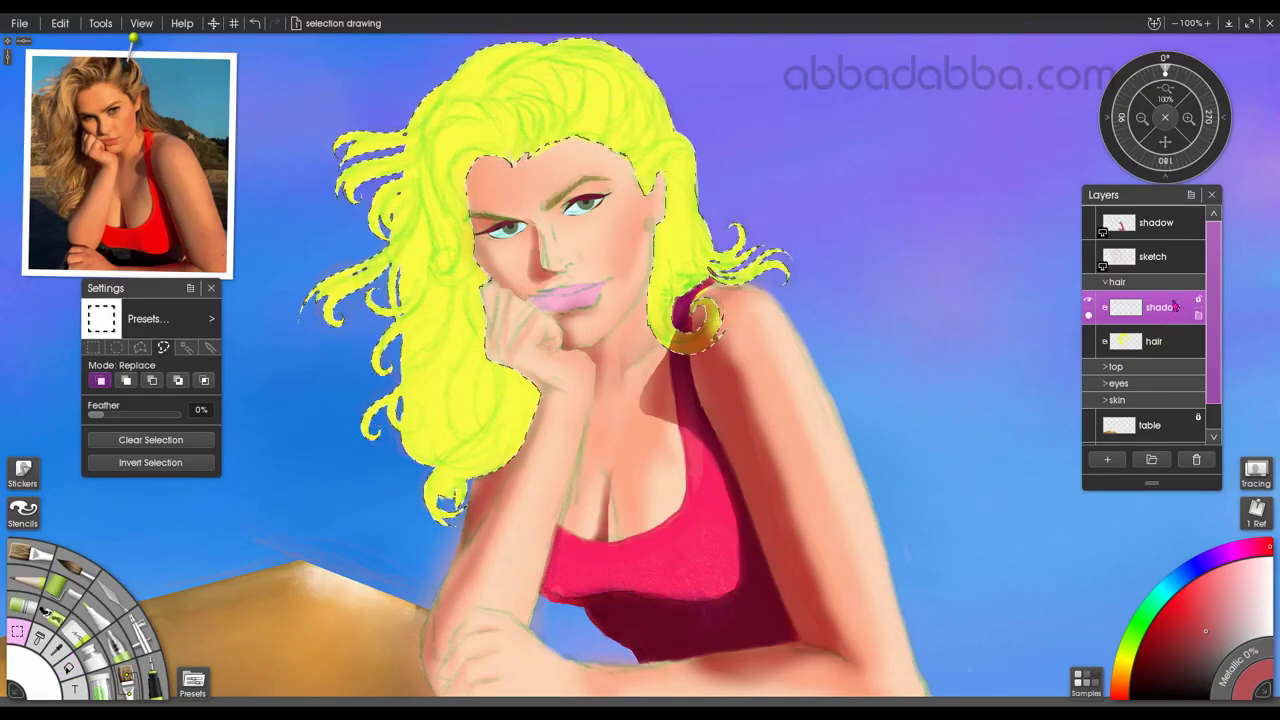
Set the hair group's shadow layer to Multiply and airbrush purple shadows into the waves and beside the face and hand.
{"action": "left_click", "coordinate": [142, 628]}
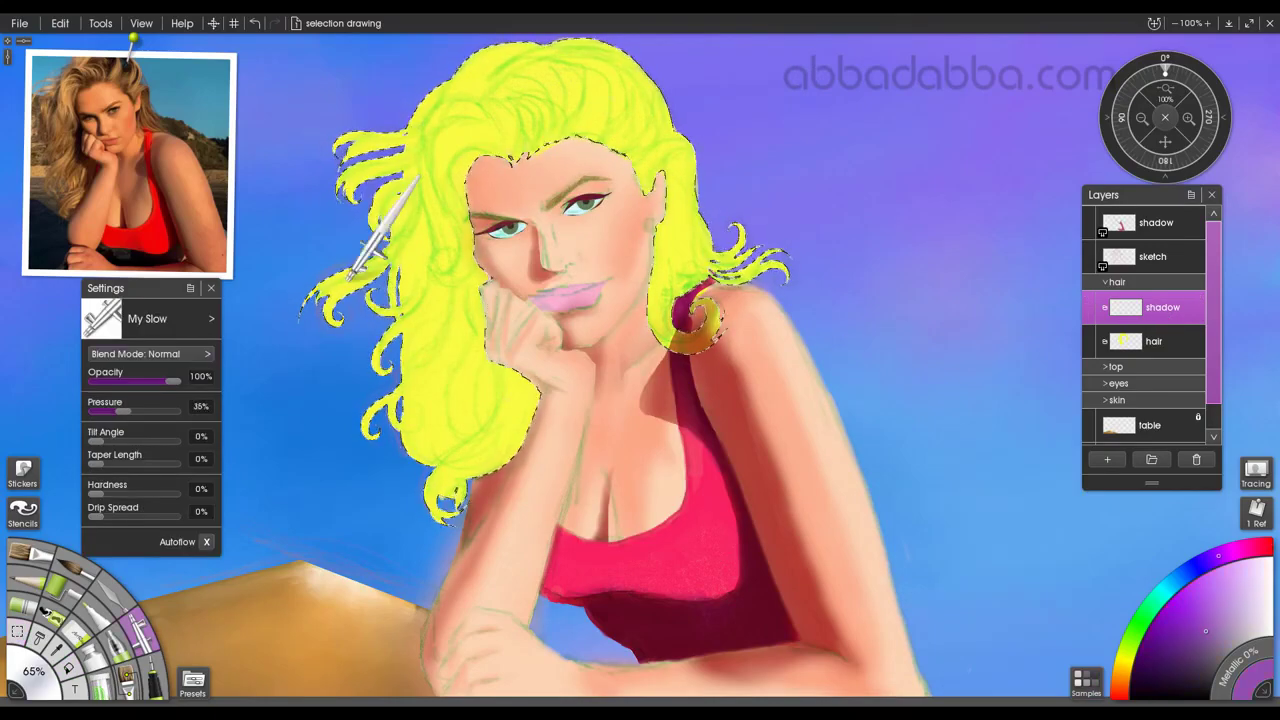
{"action": "left_click", "coordinate": [1198, 316]}
{"action": "mouse_move", "coordinate": [1100, 334]}
{"action": "left_click", "coordinate": [990, 426]}
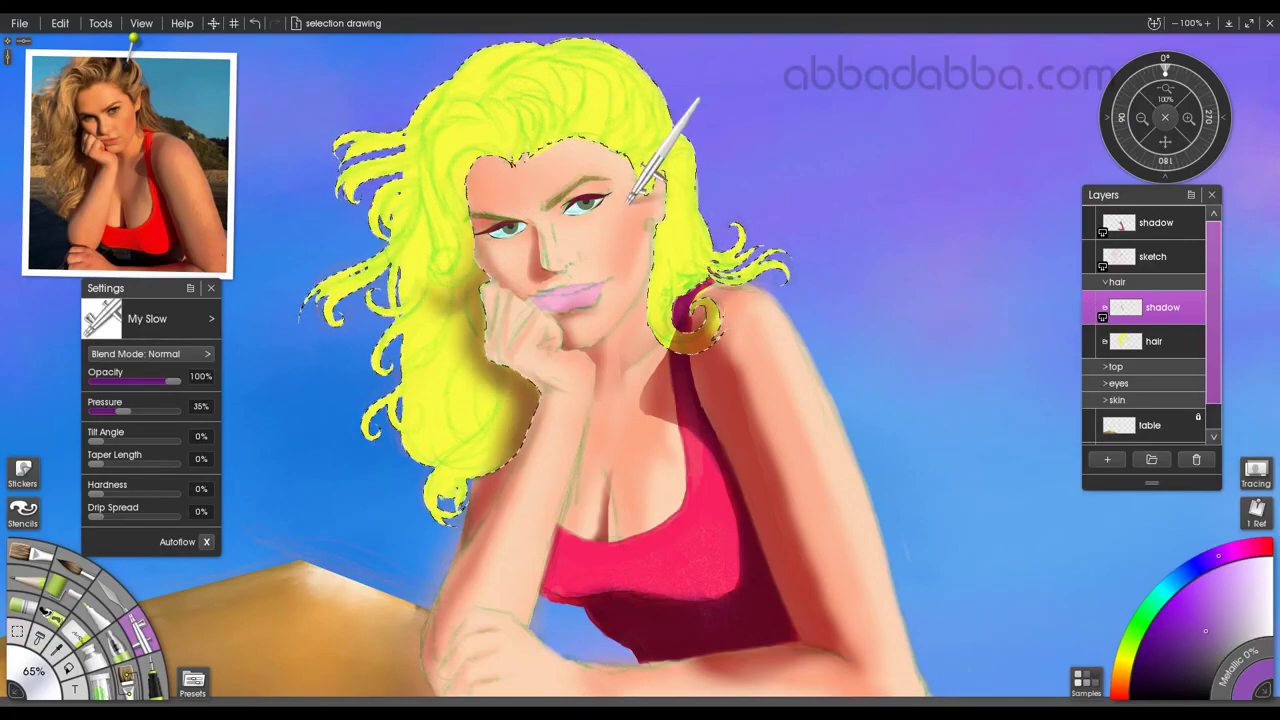
{"action": "left_click", "coordinate": [211, 288]}
{"action": "left_click_drag", "start_coordinate": [130, 150], "coordinate": [139, 189]}
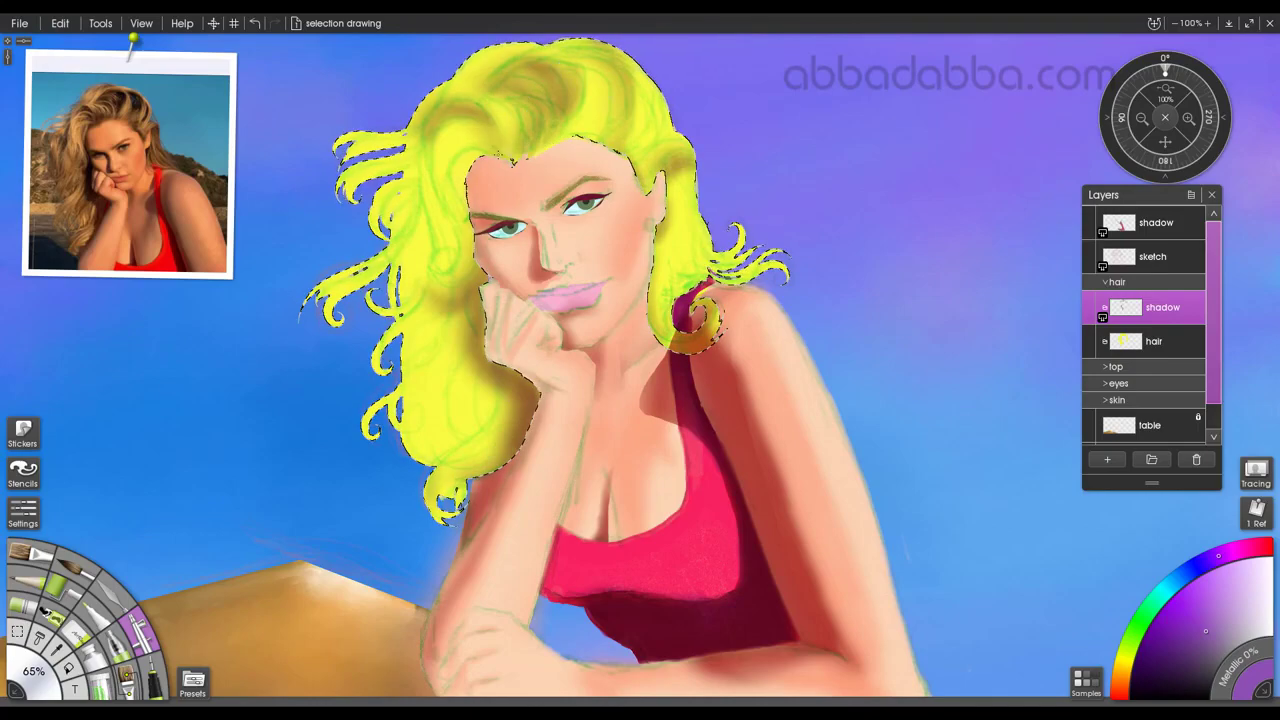
Deselect the hair, refine its shadows along the waves with a small eraser at 10% size, and save the painting.
{"action": "left_click", "coordinate": [80, 632]}
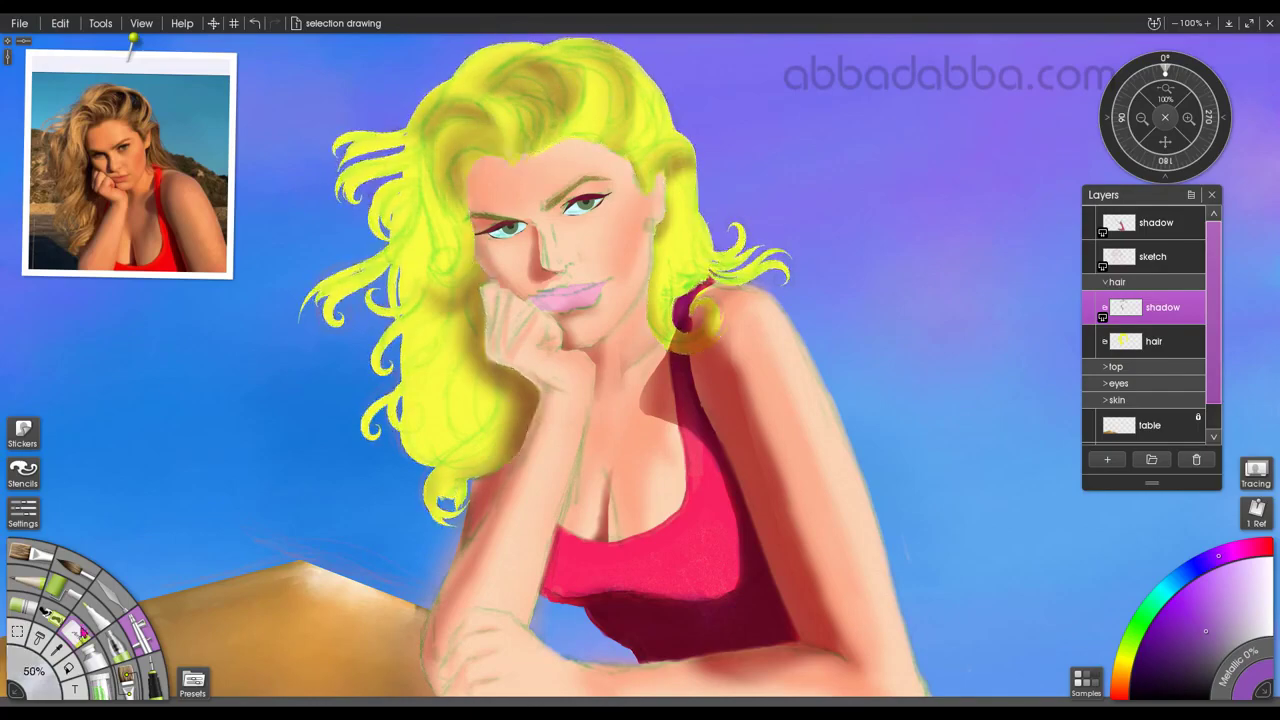
{"action": "left_click", "coordinate": [193, 683]}
{"action": "left_click", "coordinate": [336, 358]}
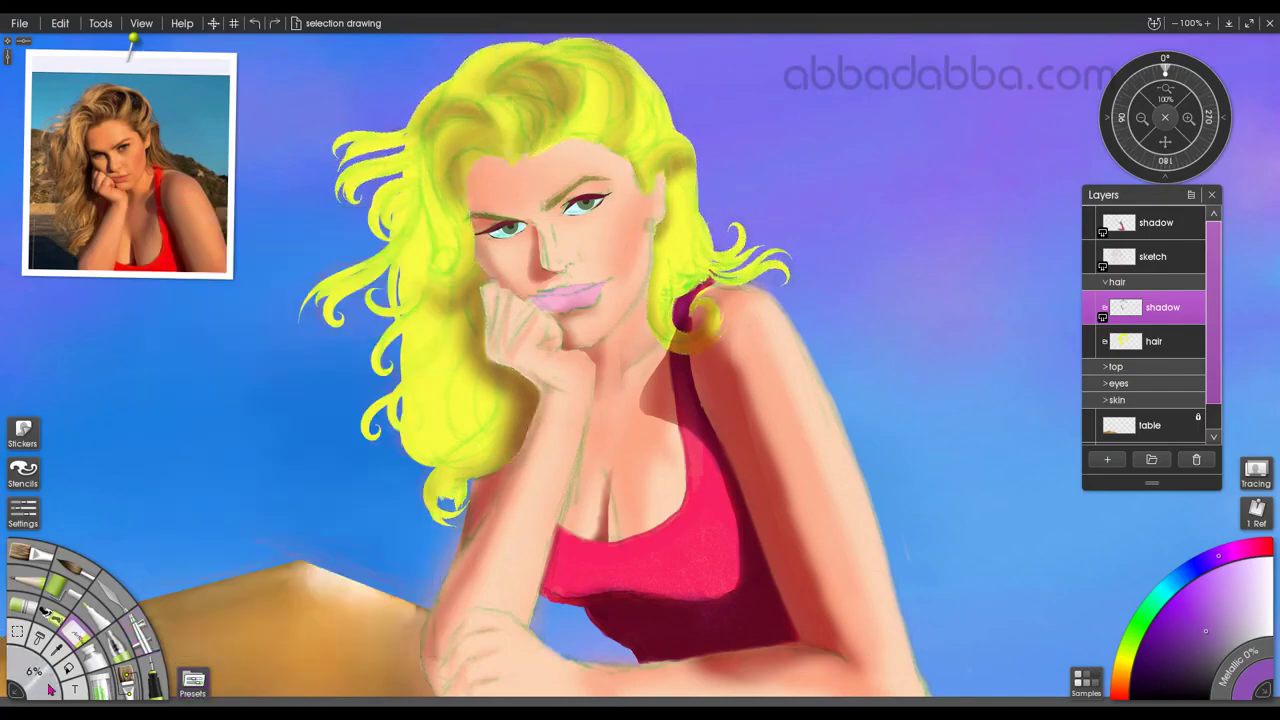
{"action": "left_click_drag", "start_coordinate": [478, 92], "coordinate": [410, 130]}
{"action": "mouse_move", "coordinate": [562, 66]}
{"action": "left_mouse_down"}
{"action": "mouse_move", "coordinate": [582, 142]}
{"action": "mouse_move", "coordinate": [584, 70]}
{"action": "left_mouse_up"}
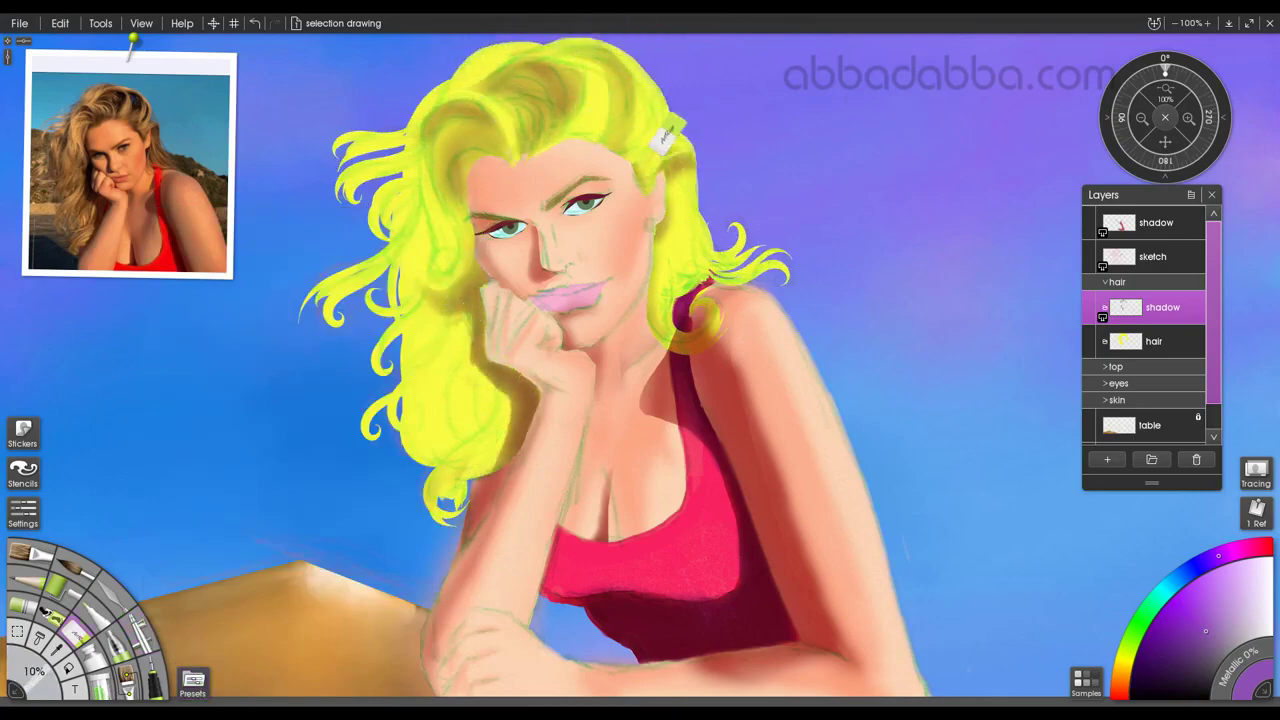
{"action": "key", "text": "ctrl+s"}
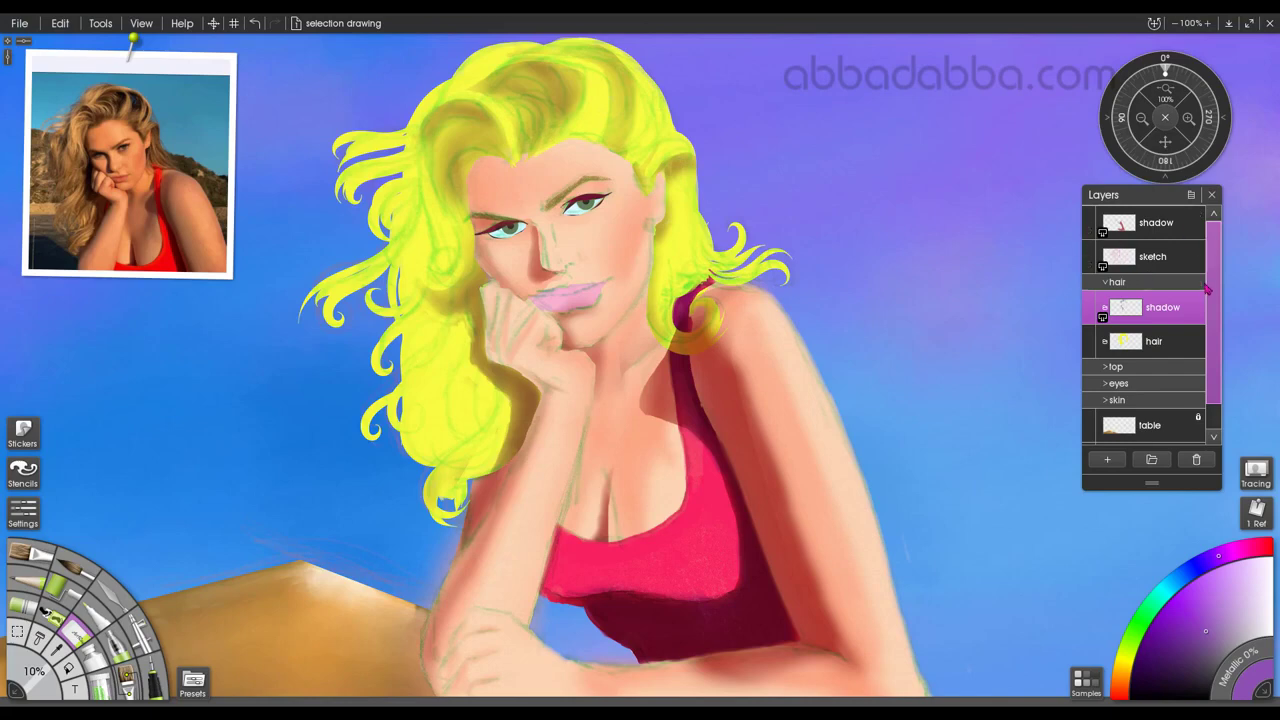
Collapse the hair group, expand the skin group and activate its shadow layer.
{"action": "left_click_drag", "start_coordinate": [1212, 332], "coordinate": [1212, 368]}
{"action": "left_click", "coordinate": [1107, 251]}
{"action": "left_click", "coordinate": [1107, 369]}
{"action": "left_click", "coordinate": [1163, 362]}
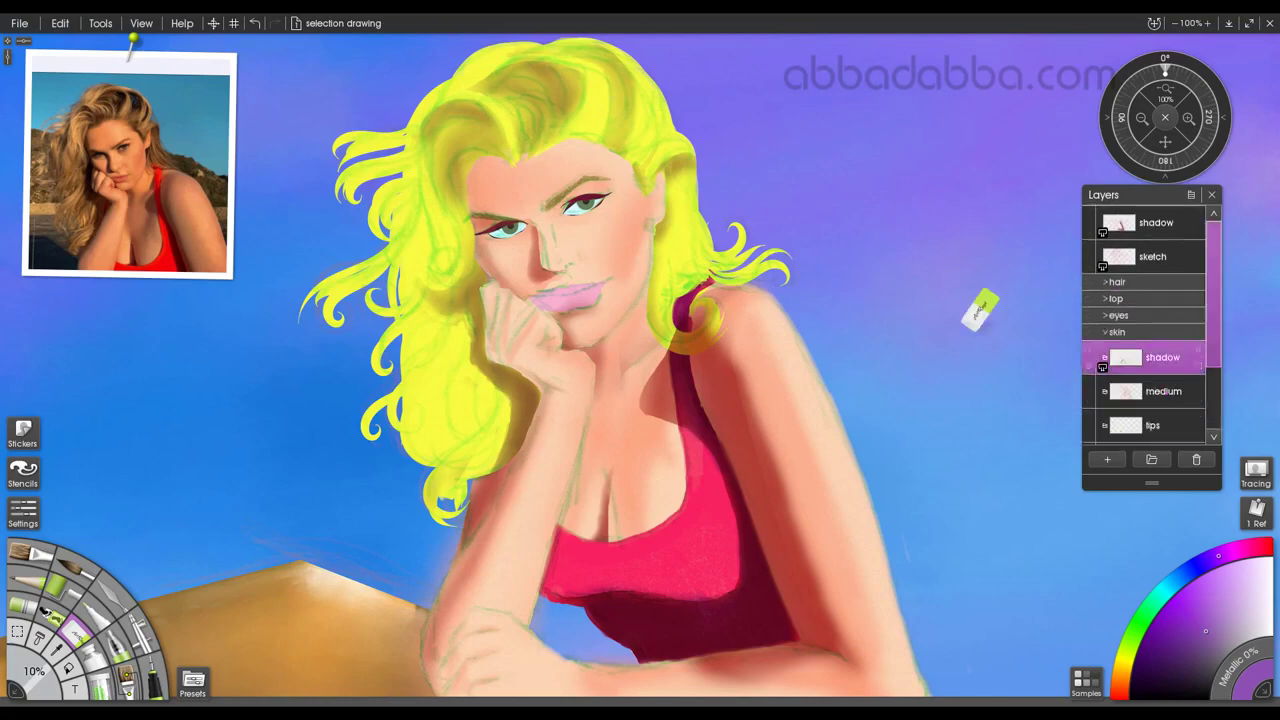
Show the colour samples, touch up the nose shading on the skin group's shadow layer with the pencil at 40%, and save.
{"action": "left_click", "coordinate": [1086, 680]}
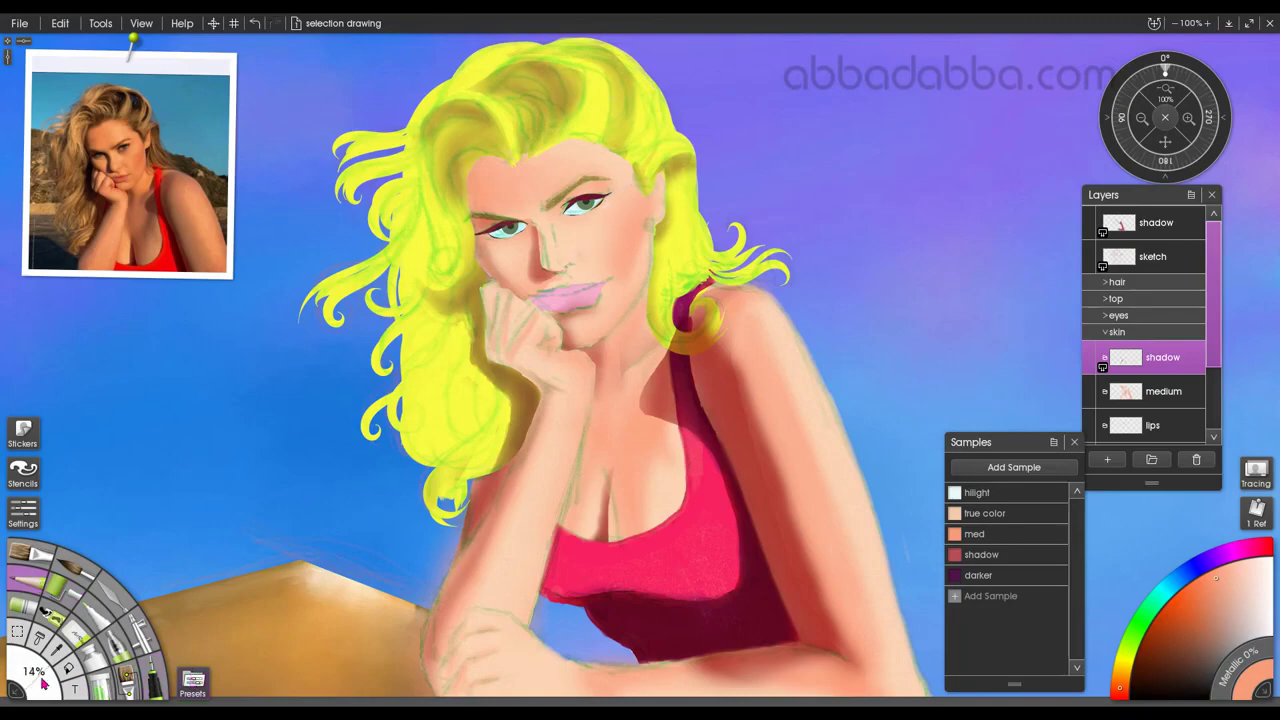
{"action": "type", "text": "40"}
{"action": "key", "text": "Return"}
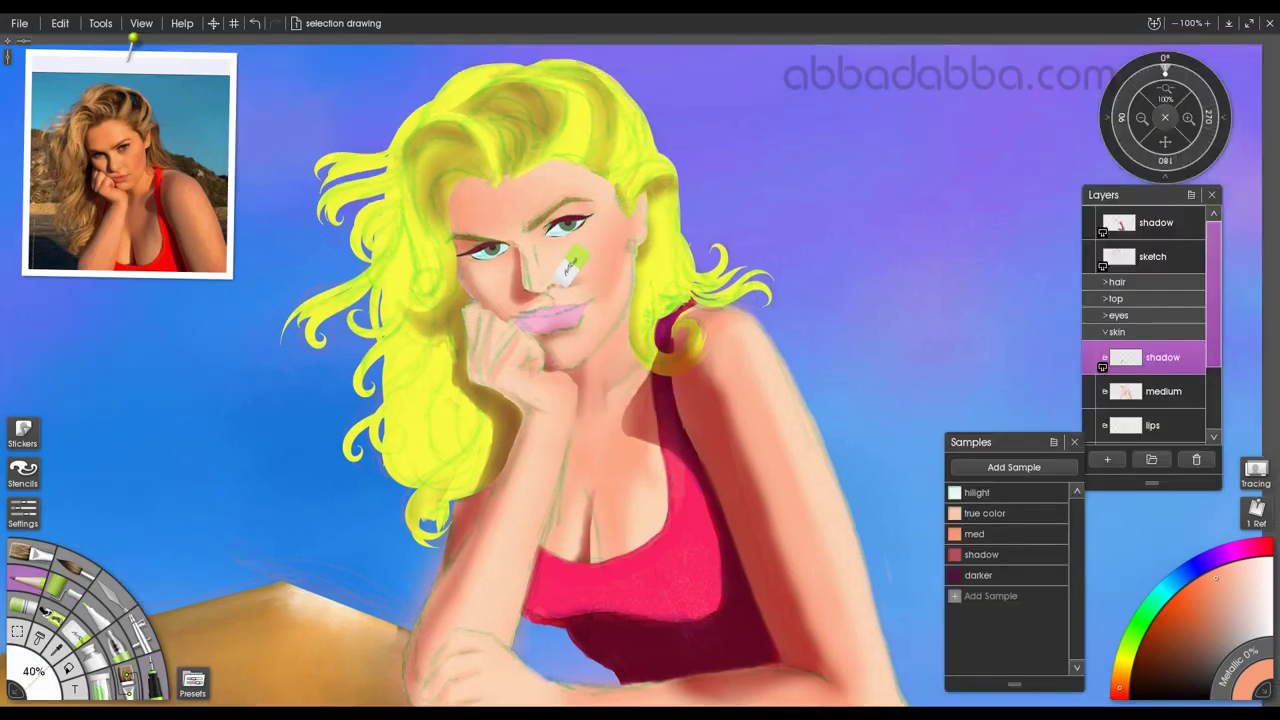
{"action": "mouse_move", "coordinate": [557, 289]}
{"action": "left_mouse_down"}
{"action": "mouse_move", "coordinate": [573, 284]}
{"action": "mouse_move", "coordinate": [560, 285]}
{"action": "left_mouse_up"}
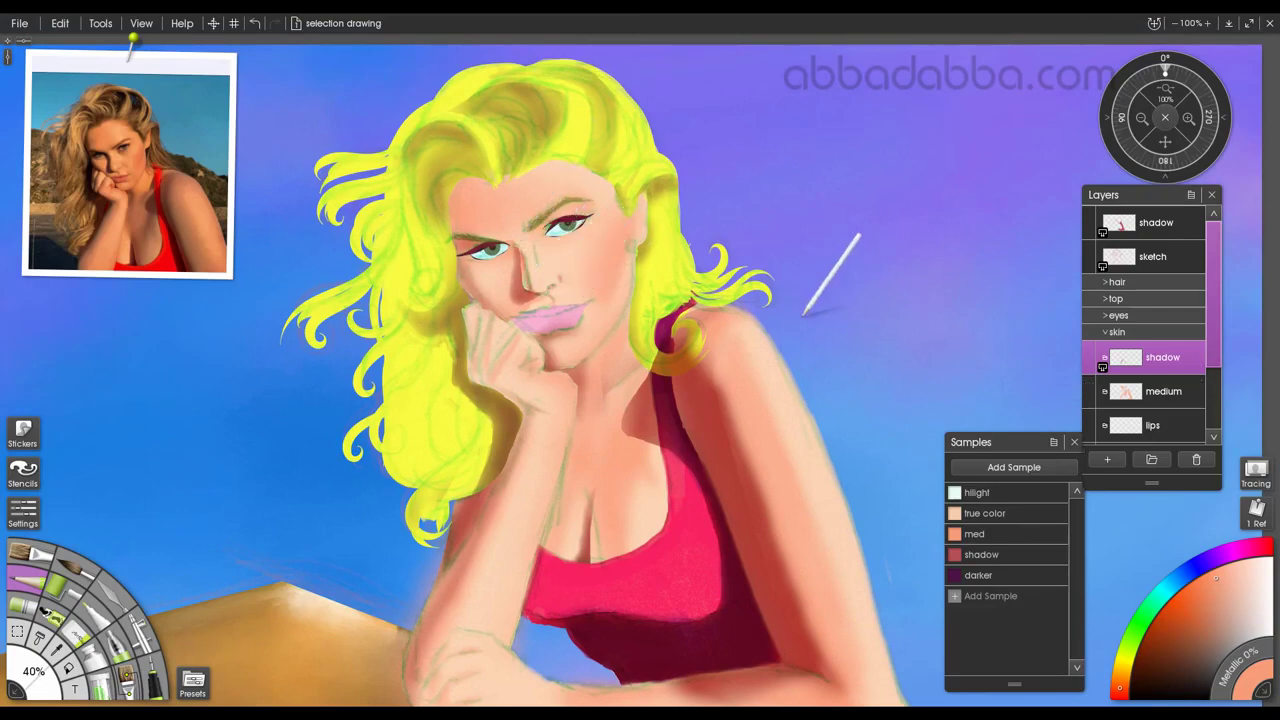
{"action": "key", "text": "ctrl+s"}
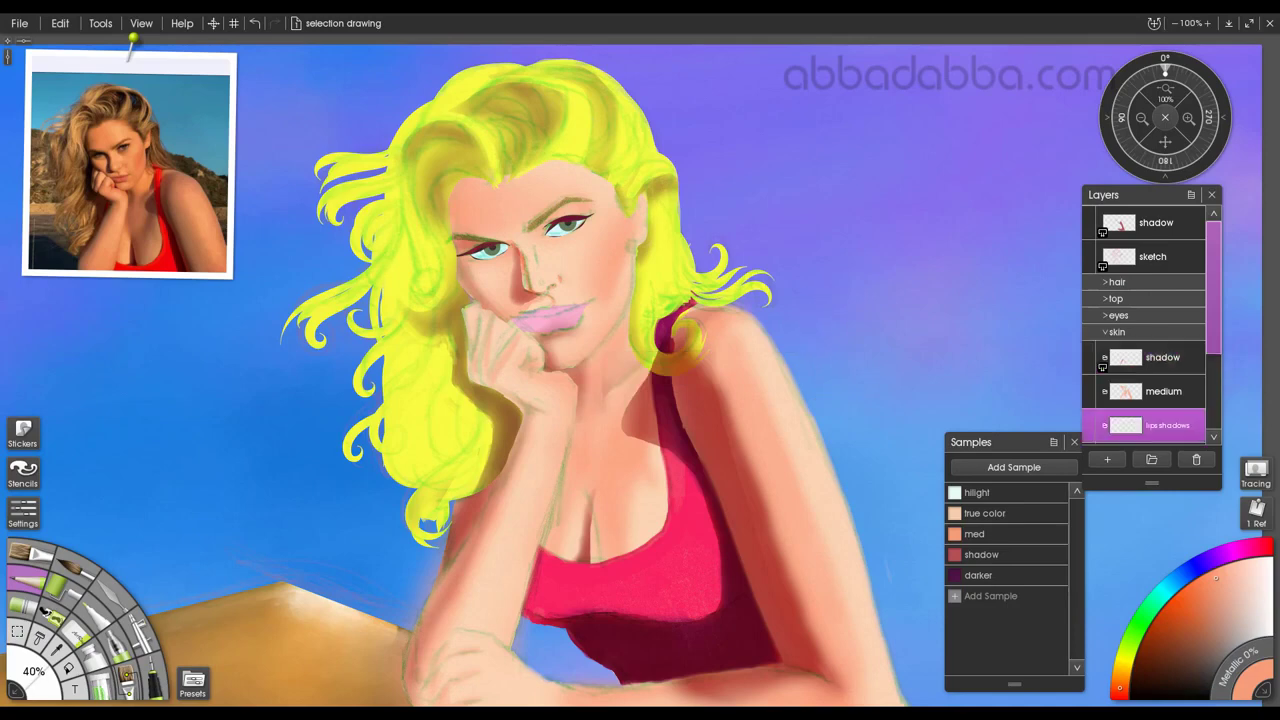
Pick the shadow colour sample and pencil the line between the lips on the lips shadows layer.
{"action": "scroll", "coordinate": [131, 164], "scroll_direction": "up", "scroll_amount": 5}
{"action": "scroll", "coordinate": [634, 360], "scroll_direction": "up", "scroll_amount": 3}
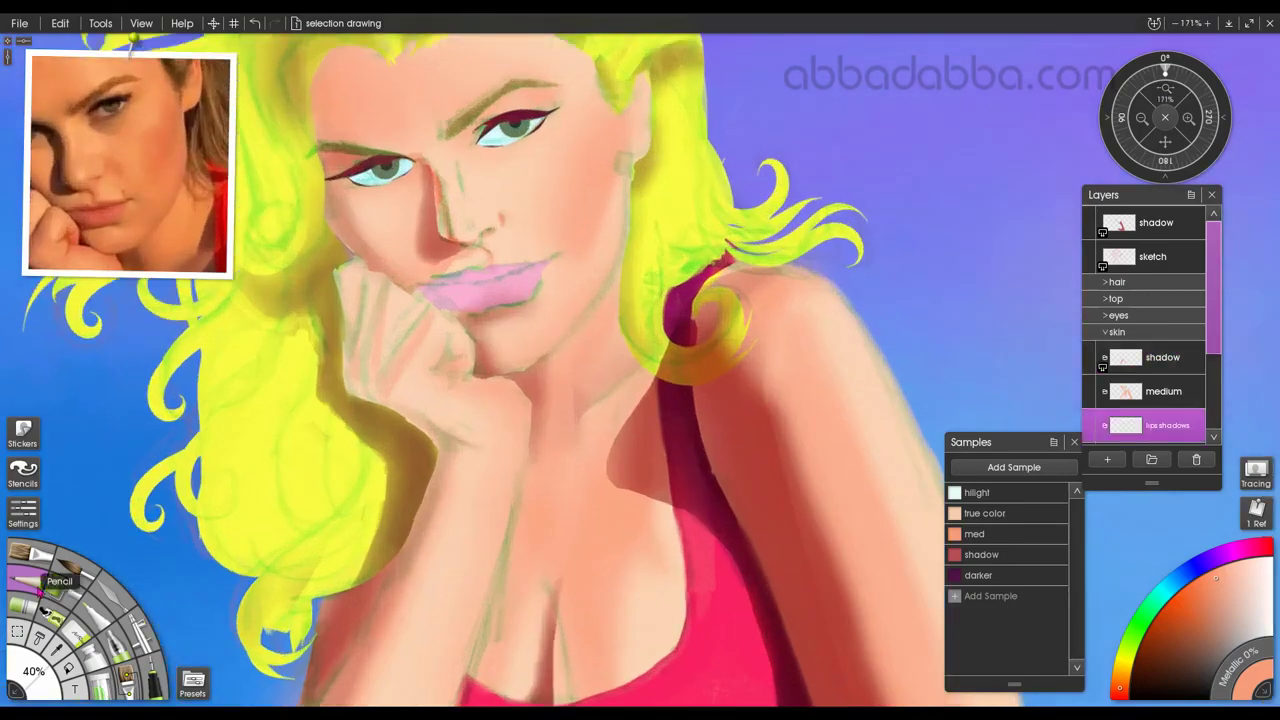
{"action": "left_click", "coordinate": [1005, 555]}
{"action": "scroll", "coordinate": [1150, 365], "scroll_direction": "down", "scroll_amount": 2}
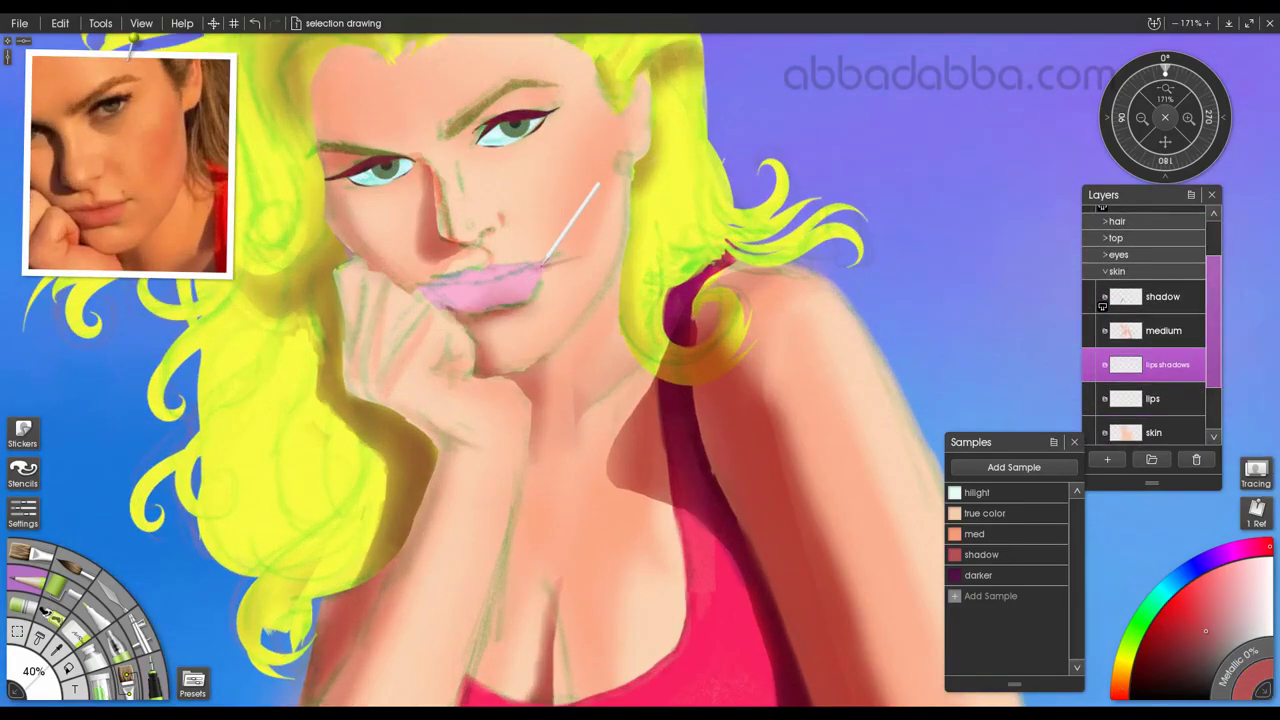
{"action": "left_click_drag", "start_coordinate": [533, 270], "coordinate": [430, 291]}
Sample the lips' pink, choose the paint brush and add a new layer between the lips shadows and lips layers.
{"action": "left_click", "coordinate": [491, 305], "text": "alt"}
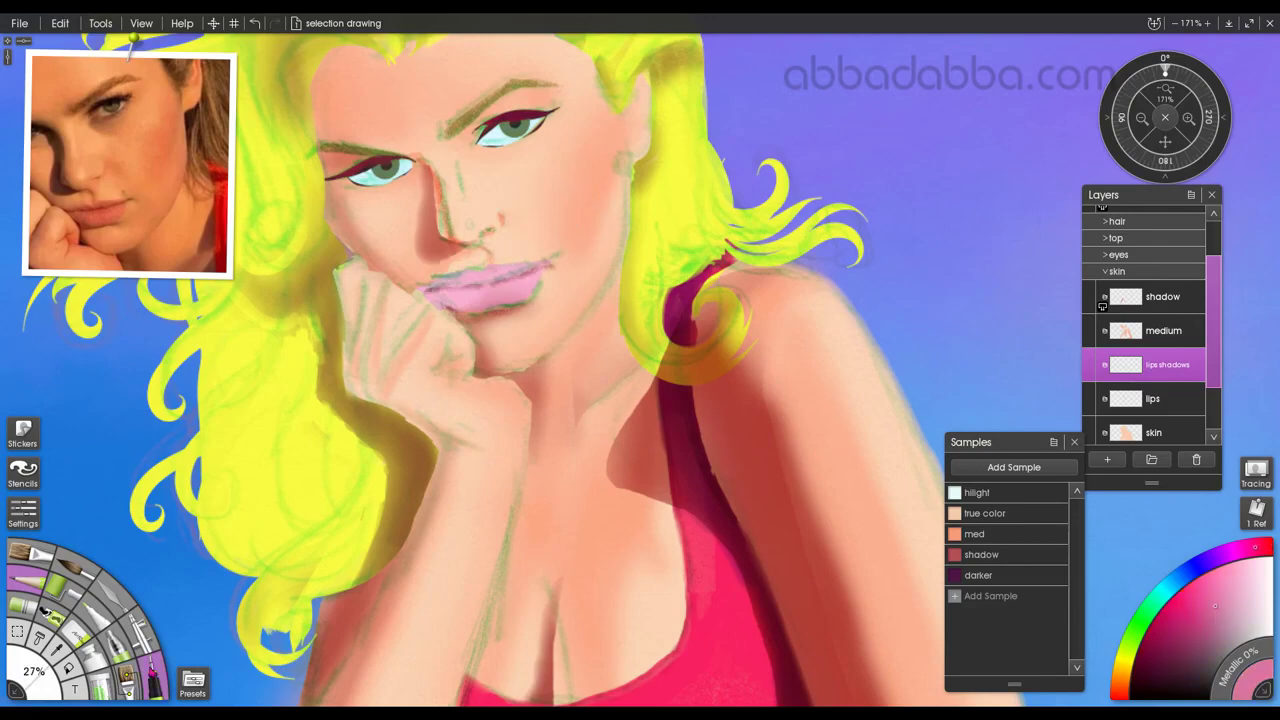
{"action": "left_click", "coordinate": [31, 553]}
{"action": "left_click", "coordinate": [1194, 402]}
{"action": "left_click", "coordinate": [1107, 460]}
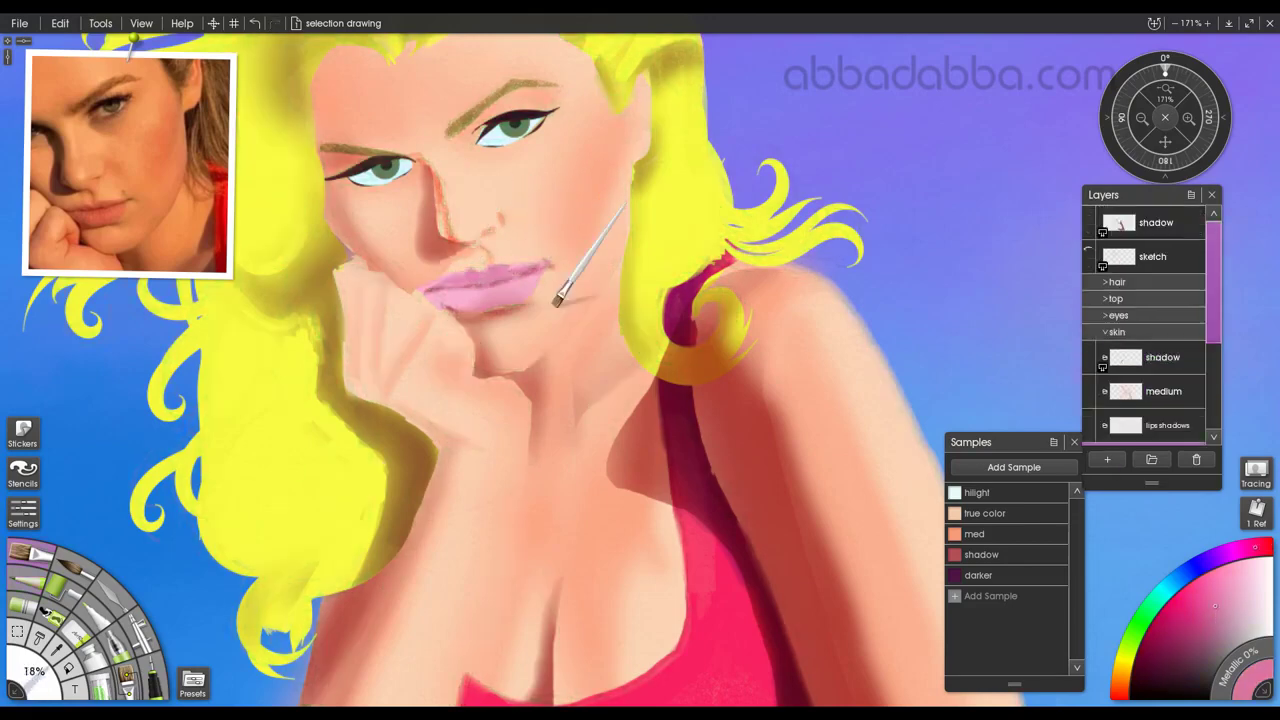
{"action": "left_click_drag", "start_coordinate": [1212, 330], "coordinate": [1212, 382]}
{"action": "left_click", "coordinate": [1162, 393]}
{"action": "left_click", "coordinate": [1163, 360]}
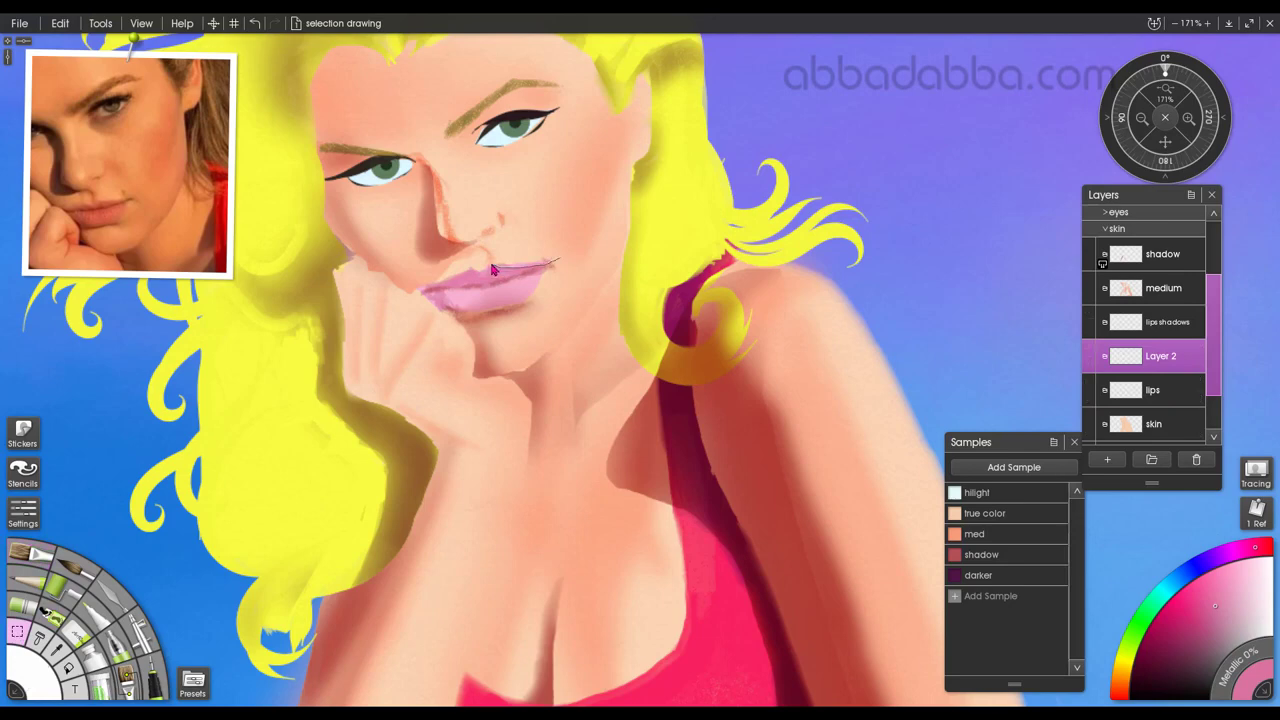
Clean up the upper lip's edge on the lips layer inside a freehand selection and review the sketch layer's visibility.
{"action": "left_click", "coordinate": [1158, 389]}
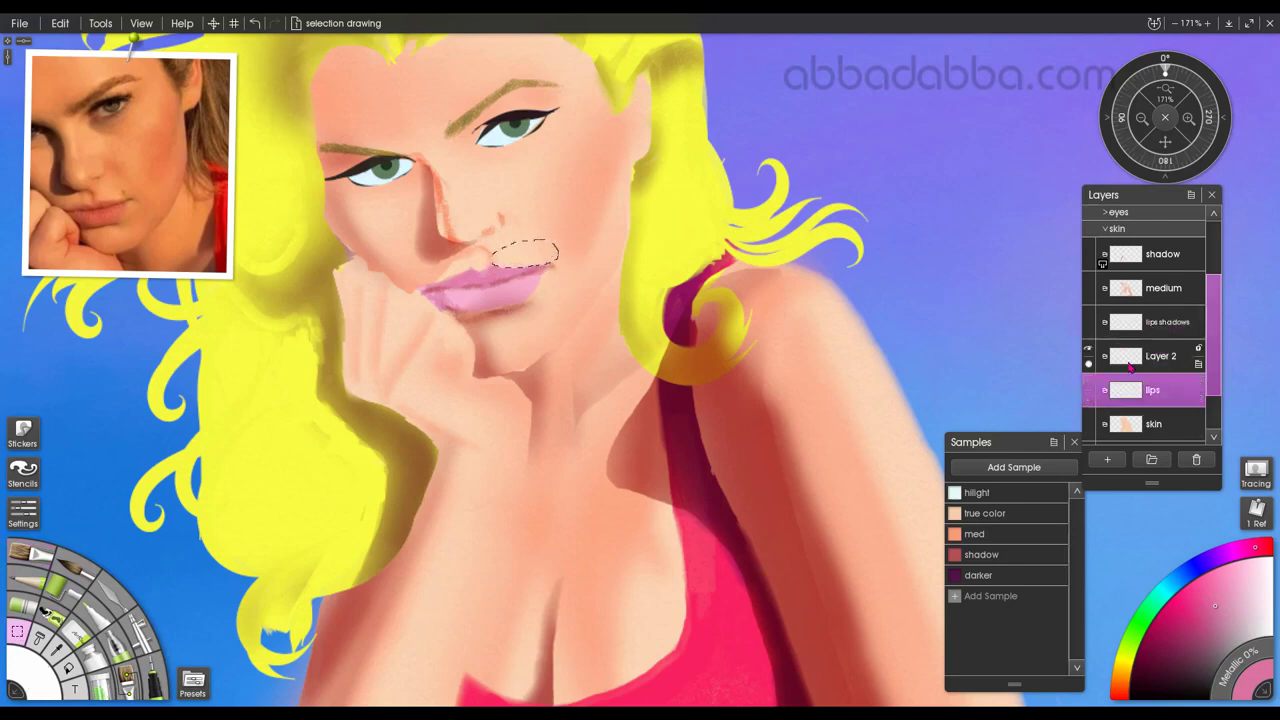
{"action": "key", "text": "ctrl+0"}
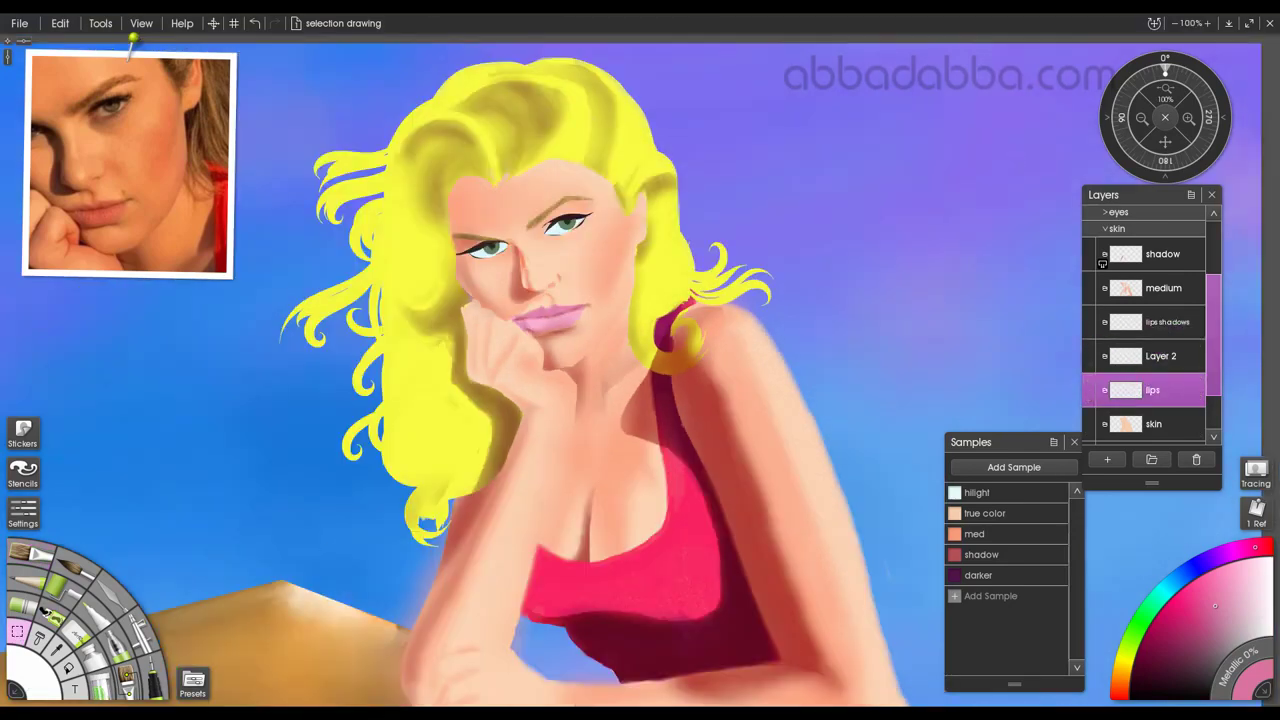
{"action": "scroll", "coordinate": [1099, 229], "scroll_direction": "up", "scroll_amount": 3}
{"action": "left_click", "coordinate": [1088, 250]}
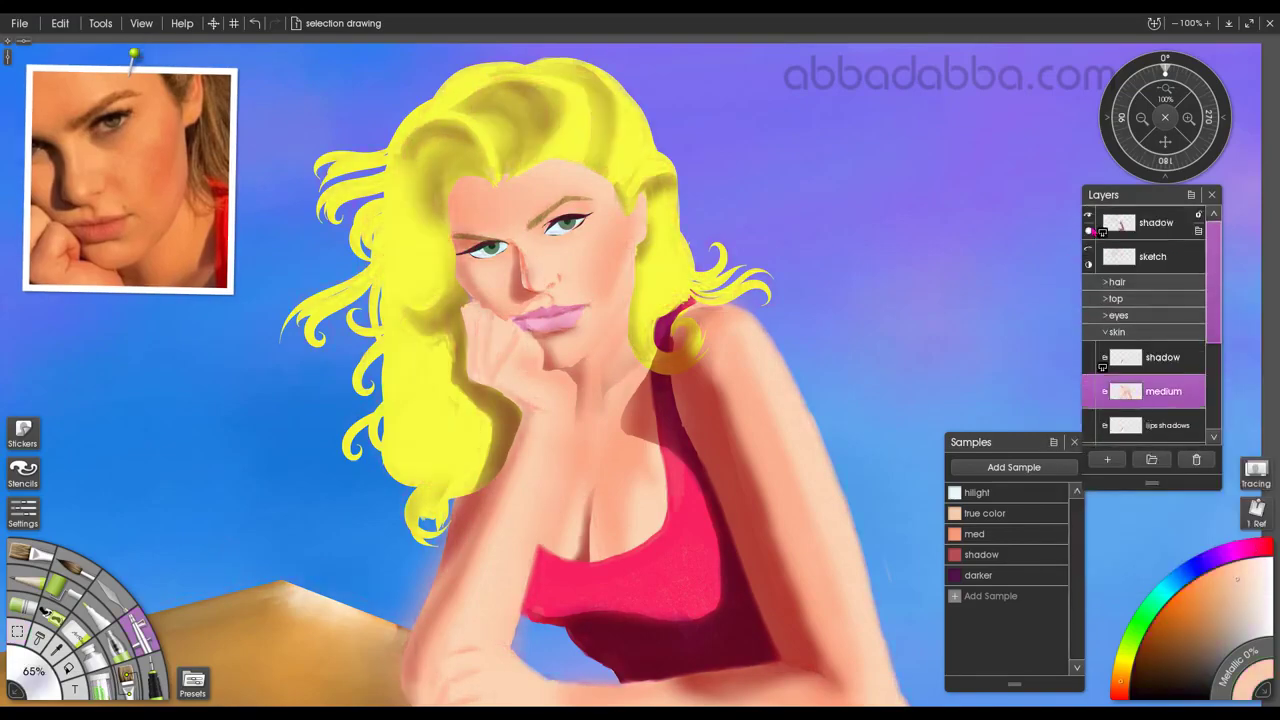
Add a new layer above the skin group's shadow layer and pick the shadow colour sample.
{"action": "left_click", "coordinate": [1162, 357]}
{"action": "left_click", "coordinate": [1107, 460]}
{"action": "left_click", "coordinate": [1163, 425]}
{"action": "left_click", "coordinate": [981, 555]}
{"action": "left_click", "coordinate": [1161, 357]}
{"action": "left_click", "coordinate": [1162, 391]}
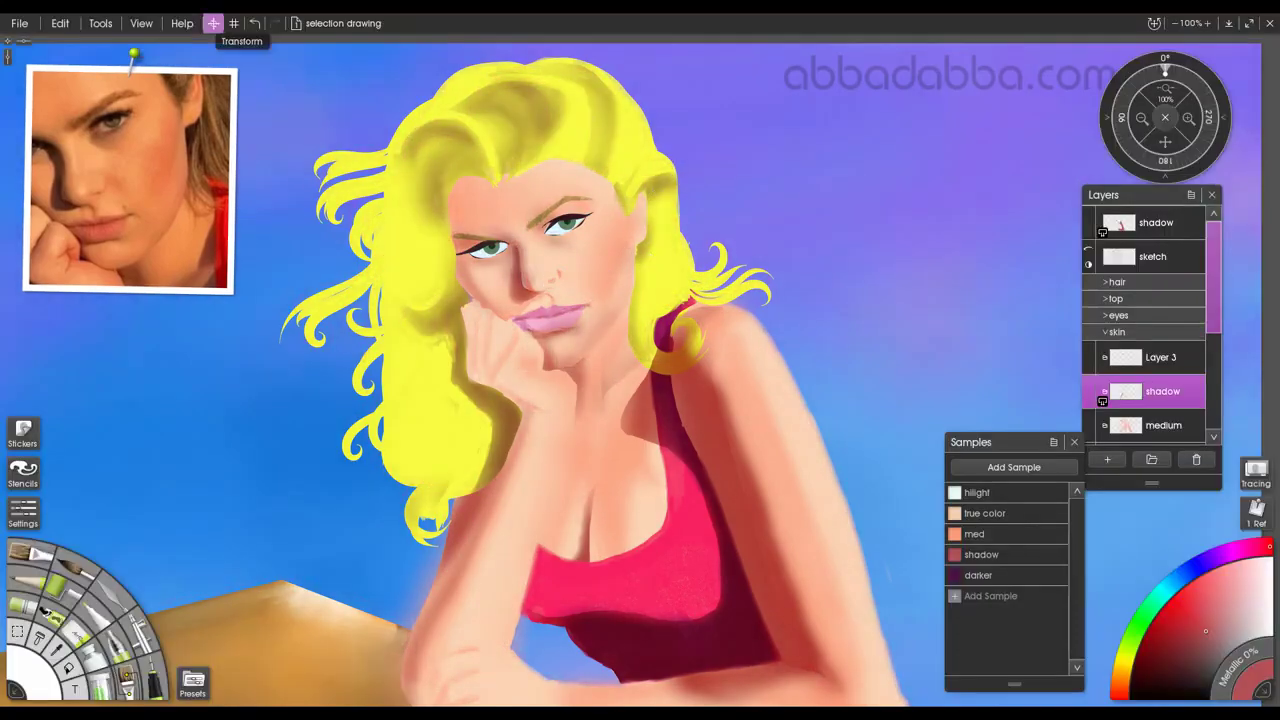
Refine the nose shading on Layer 3 and the shadow layer at 10% size, using the shadow and med colour samples.
{"action": "left_click", "coordinate": [1161, 357]}
{"action": "left_click", "coordinate": [43, 688]}
{"action": "type", "text": "10"}
{"action": "key", "text": "Return"}
{"action": "left_click", "coordinate": [981, 555]}
{"action": "left_click", "coordinate": [1162, 391]}
{"action": "left_click", "coordinate": [975, 534]}
{"action": "left_click", "coordinate": [1161, 357]}
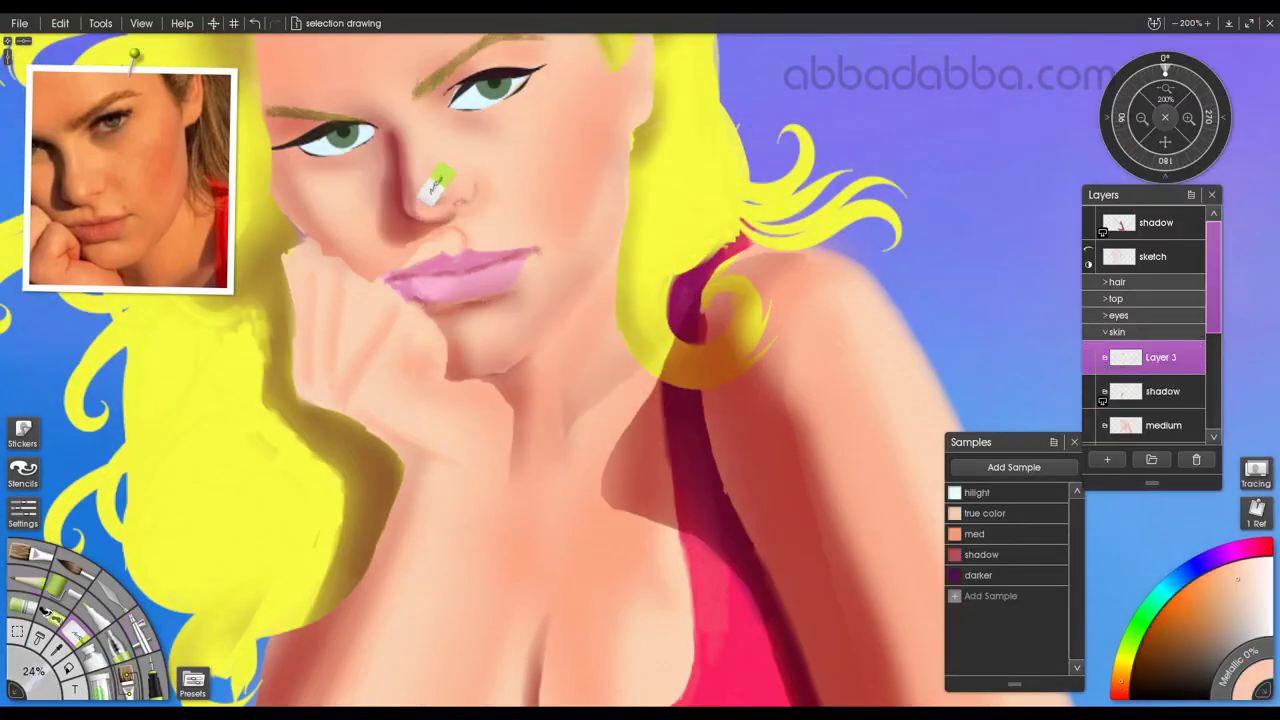
{"action": "left_click", "coordinate": [981, 555]}
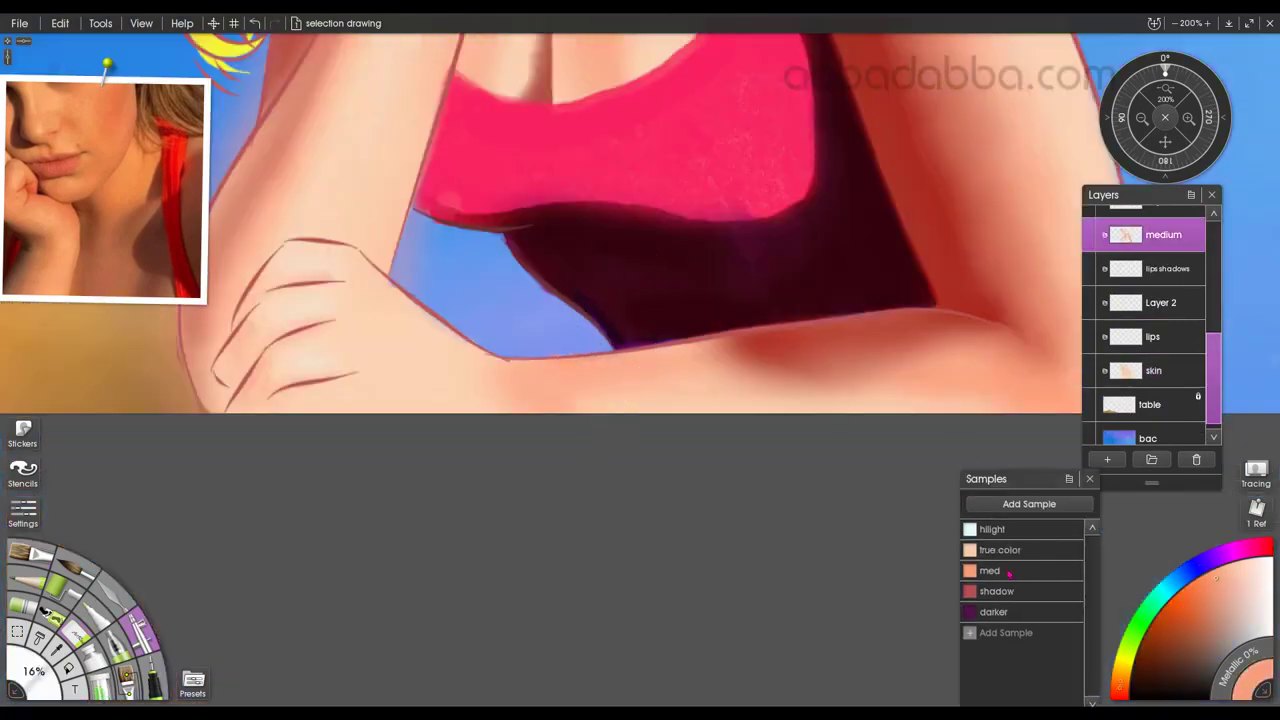
Pick the true color sample for airbrushing the skin group's medium layer.
{"action": "left_click", "coordinate": [1004, 551]}
{"action": "left_click_drag", "start_coordinate": [770, 160], "coordinate": [712, 528]}
{"action": "left_click_drag", "start_coordinate": [722, 209], "coordinate": [799, 580]}
{"action": "key", "text": "minus"}
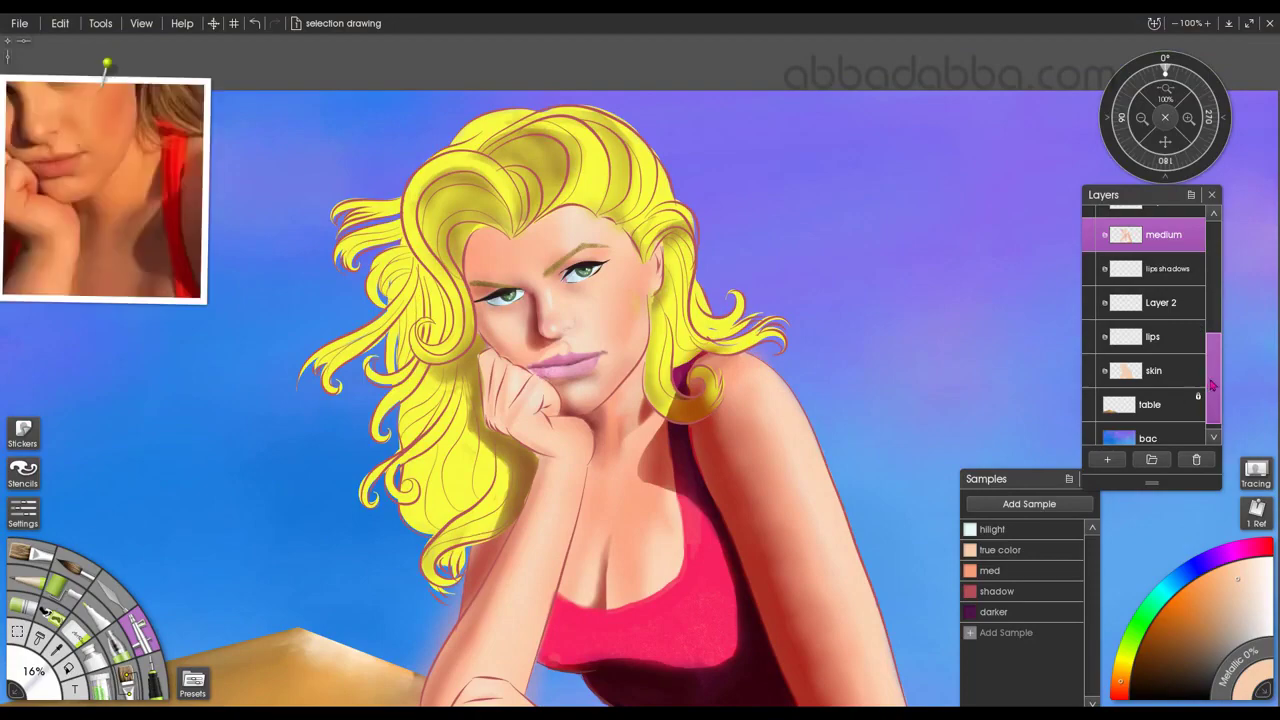
Expand the hair group and select the contents of its hair layer.
{"action": "left_click_drag", "start_coordinate": [1213, 381], "coordinate": [1212, 260]}
{"action": "left_click", "coordinate": [1172, 314]}
{"action": "left_click", "coordinate": [1174, 307]}
{"action": "right_click", "coordinate": [1178, 312]}
{"action": "left_click", "coordinate": [1150, 582]}
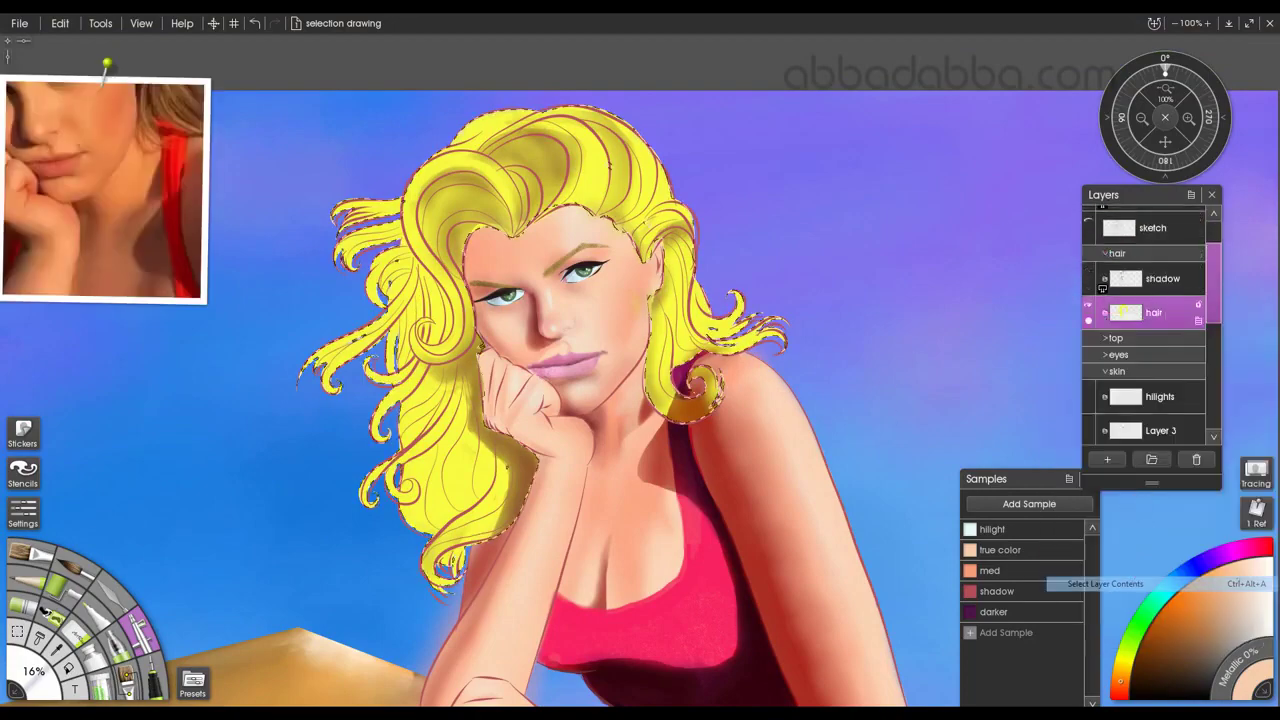
Erase the topmost shadow layer's shading from the hair curl by the shoulder with a 50% eraser preset, and deselect the hair.
{"action": "scroll", "coordinate": [1205, 311], "scroll_direction": "up", "scroll_amount": 2}
{"action": "left_click", "coordinate": [1156, 256]}
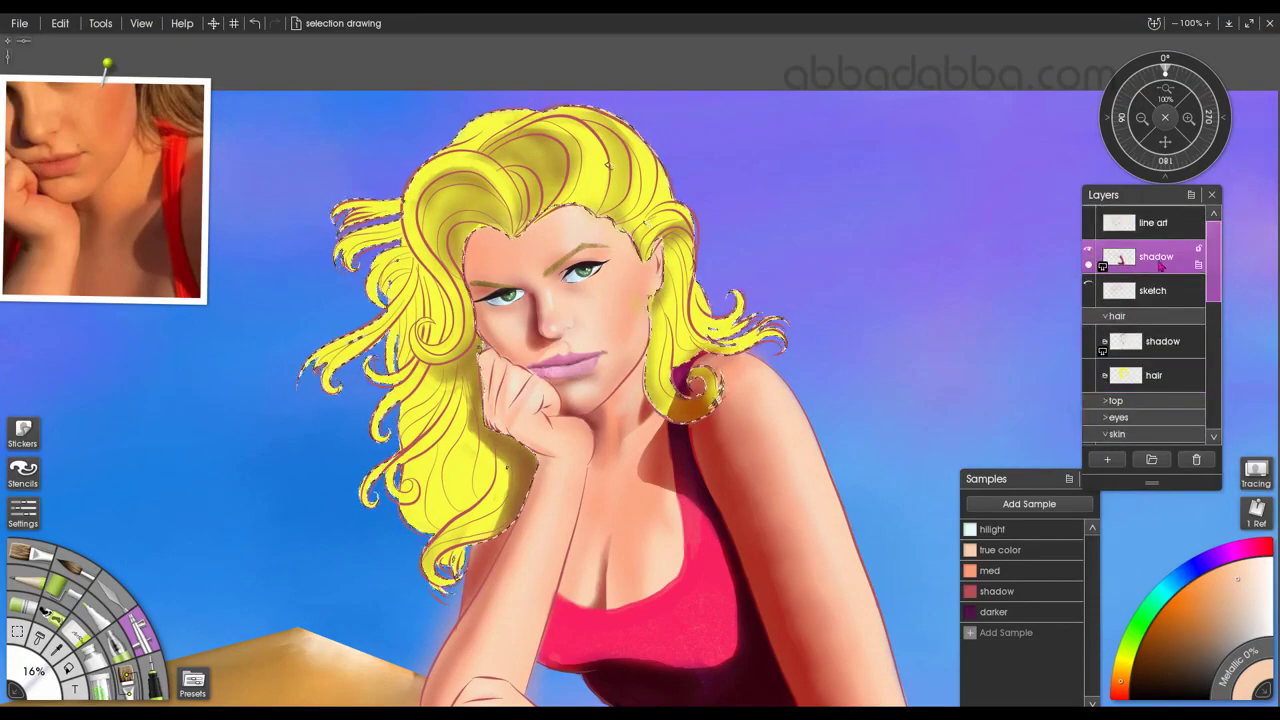
{"action": "left_click", "coordinate": [1088, 250]}
{"action": "left_click", "coordinate": [1088, 250]}
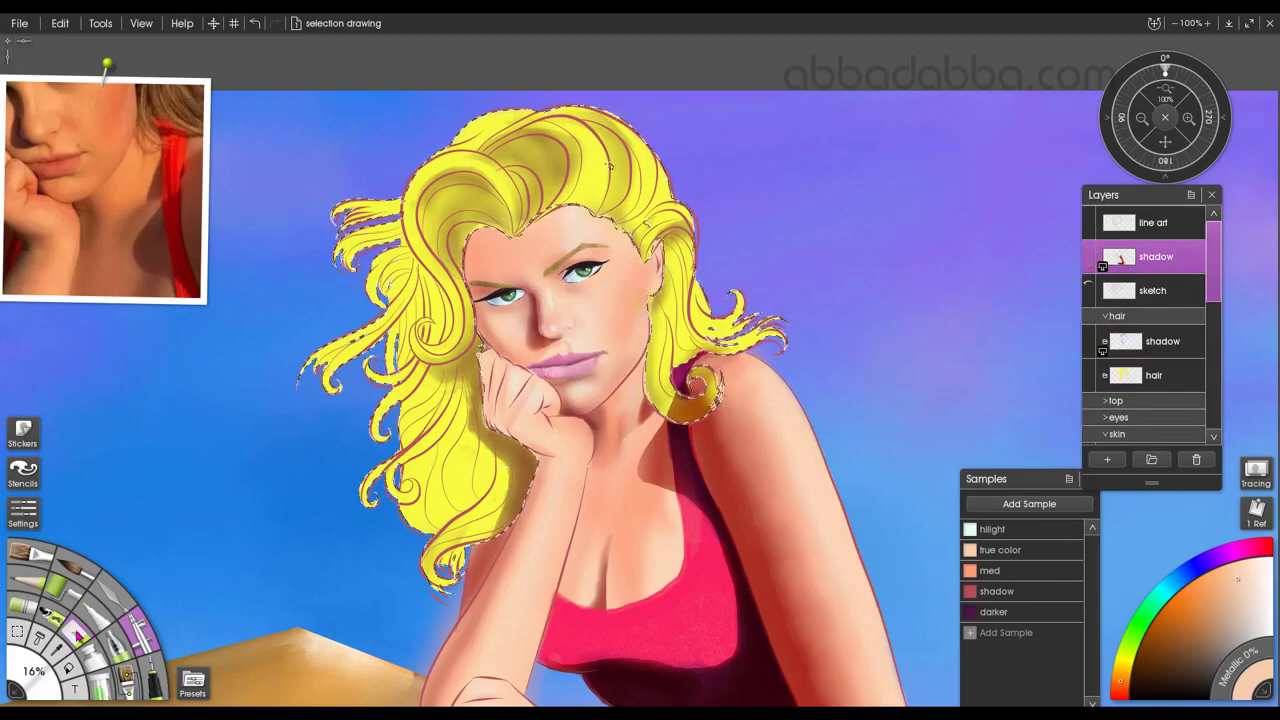
{"action": "left_click", "coordinate": [77, 633]}
{"action": "left_click", "coordinate": [193, 684]}
{"action": "left_click", "coordinate": [353, 312]}
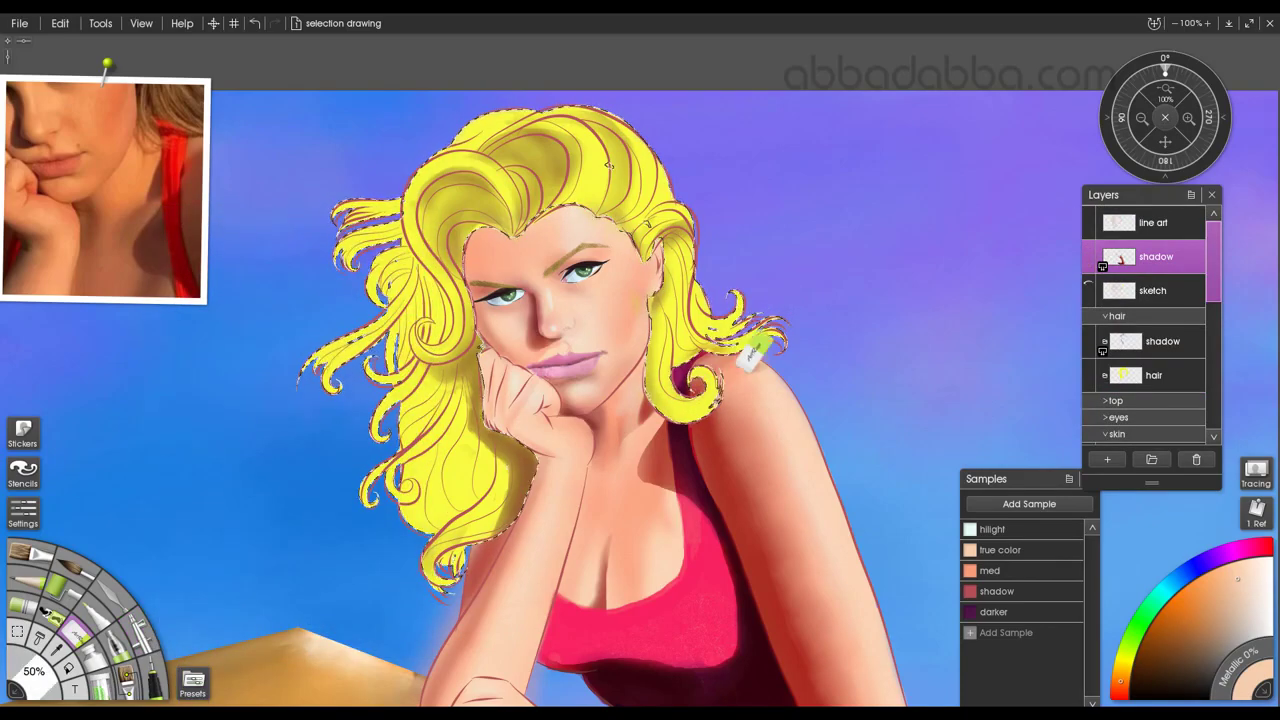
{"action": "scroll", "coordinate": [1210, 320], "scroll_direction": "down", "scroll_amount": 5}
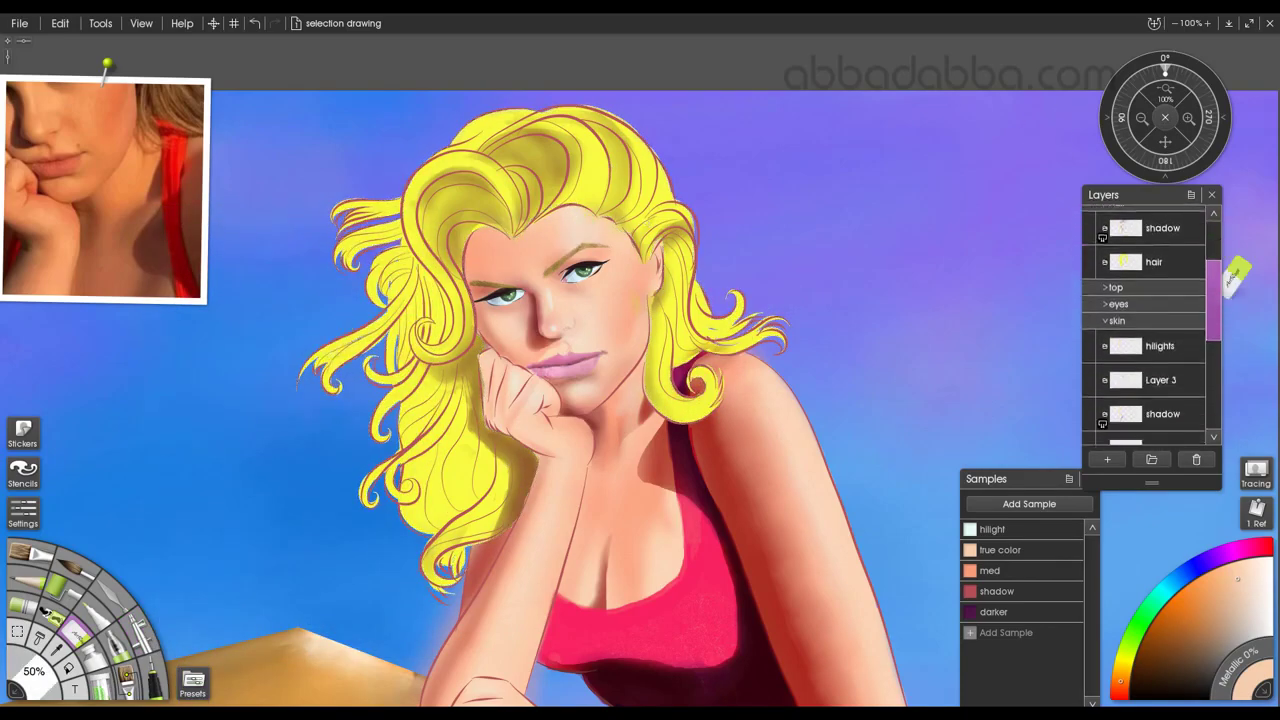
Return to the topmost shadow layer and load an eraser preset at 50% size.
{"action": "left_click", "coordinate": [177, 313]}
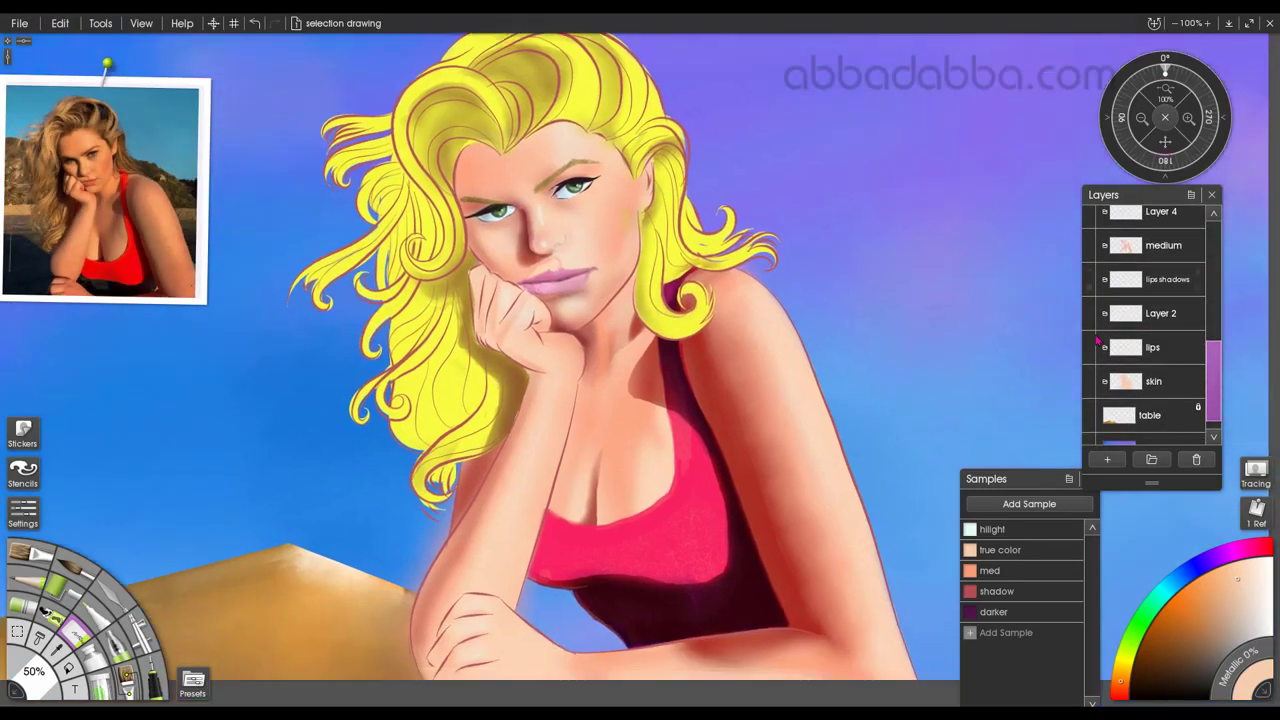
{"action": "scroll", "coordinate": [1150, 320], "scroll_direction": "up", "scroll_amount": 5}
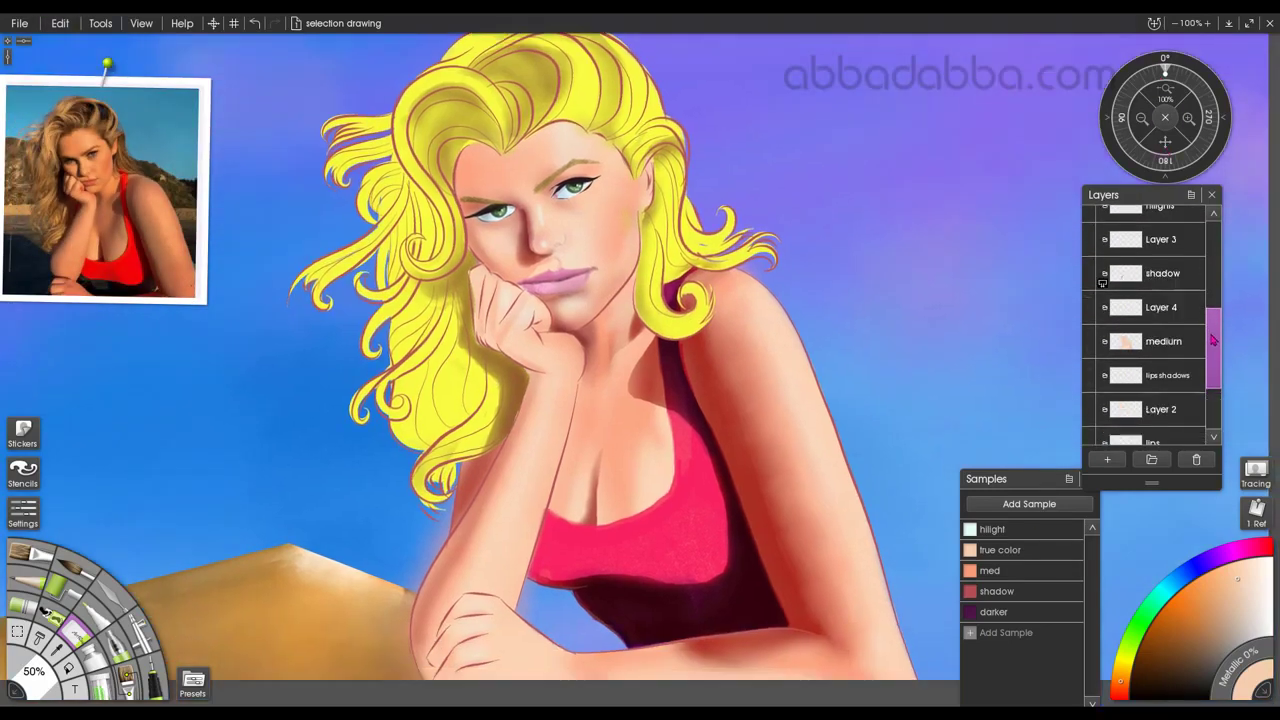
{"action": "left_click", "coordinate": [192, 684]}
{"action": "left_click", "coordinate": [335, 399]}
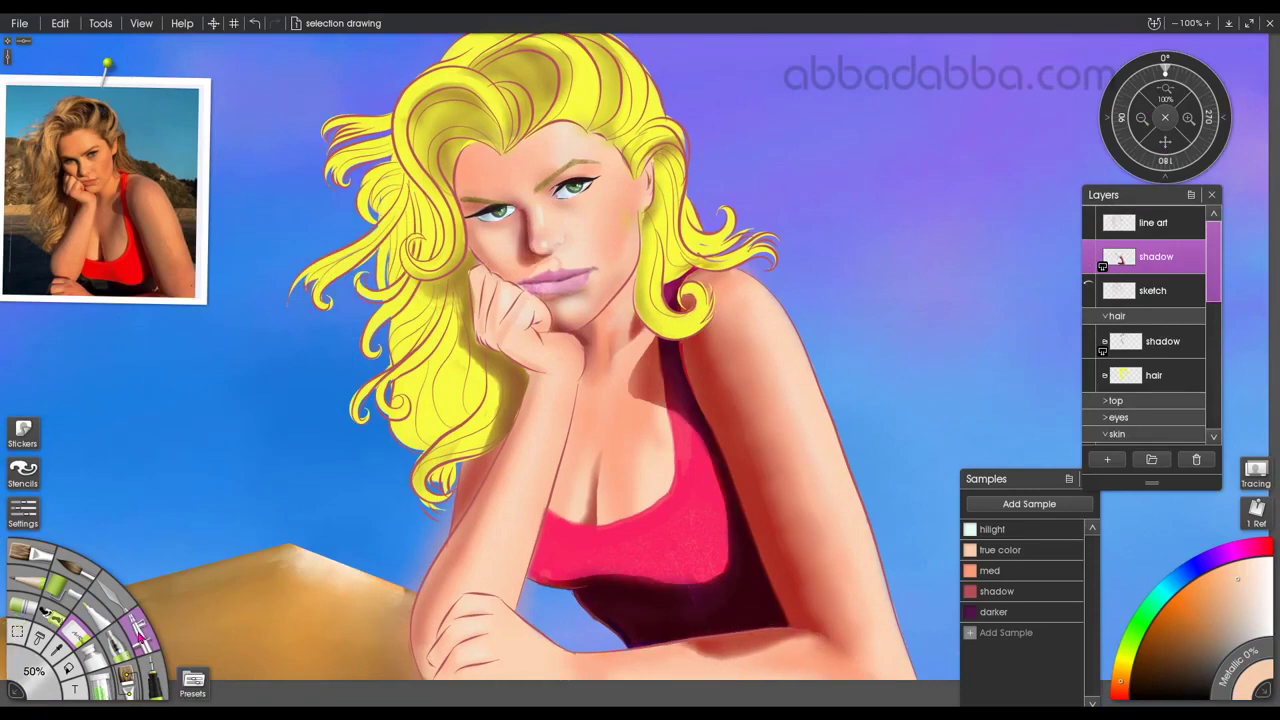
{"action": "left_click", "coordinate": [192, 684]}
{"action": "left_click", "coordinate": [340, 399]}
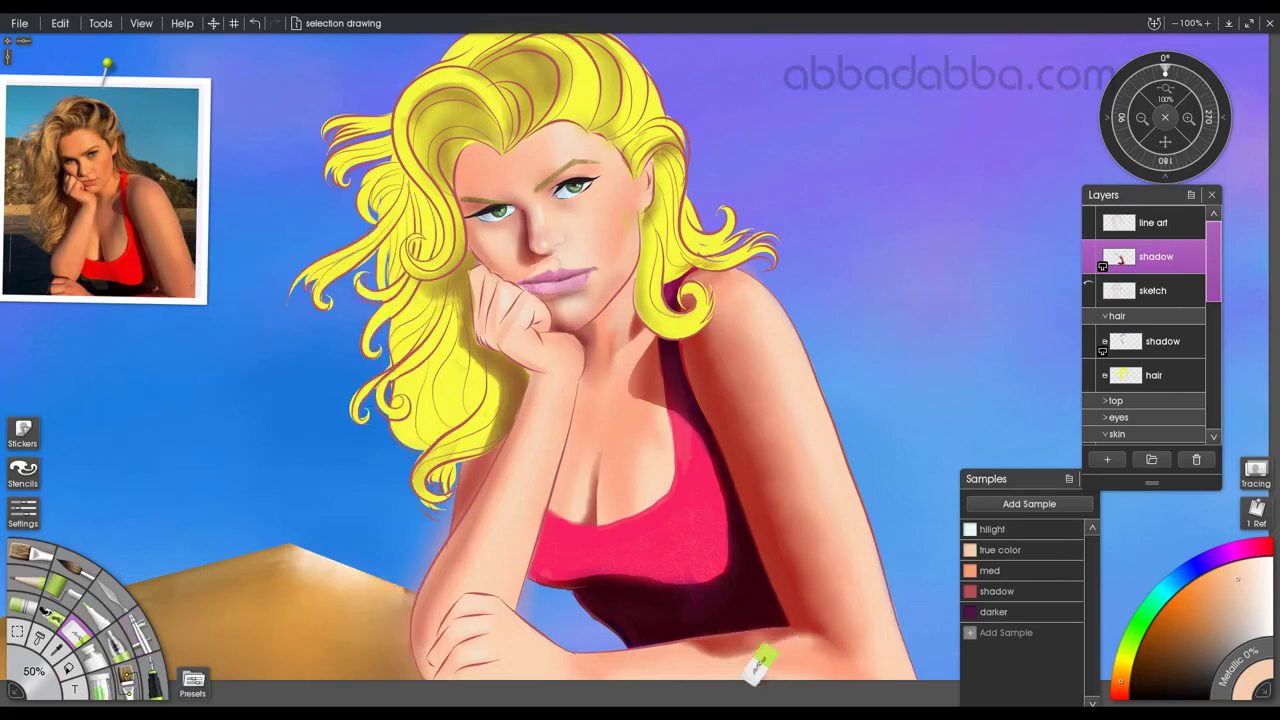
Erase the cast shadow from the folded forearm below the top, undoing unwanted strokes, and save the painting.
{"action": "key", "text": "ctrl+z"}
{"action": "left_click_drag", "start_coordinate": [783, 645], "coordinate": [775, 662]}
{"action": "left_click_drag", "start_coordinate": [809, 635], "coordinate": [772, 640]}
{"action": "key", "text": "ctrl+z"}
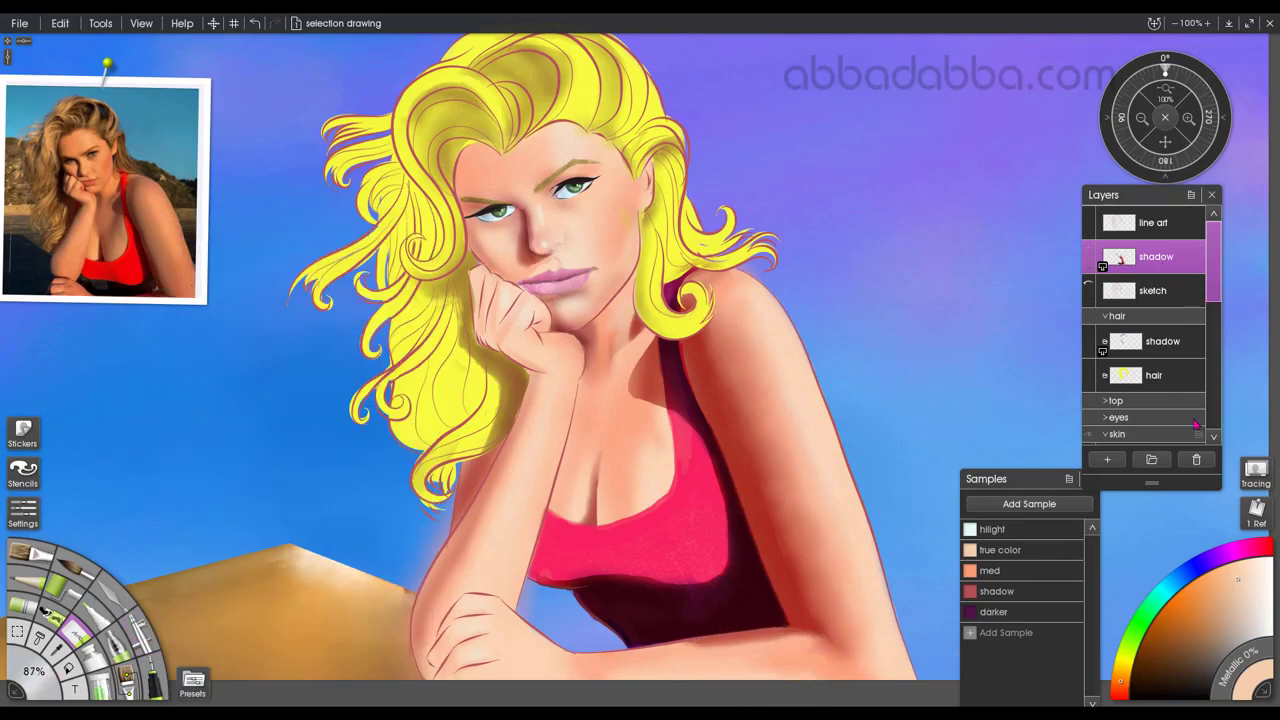
{"action": "key", "text": "ctrl+s"}
Activate the skin group's medium layer and pick the med colour sample.
{"action": "left_click_drag", "start_coordinate": [1218, 295], "coordinate": [1214, 324]}
{"action": "left_click", "coordinate": [1174, 327]}
{"action": "left_click", "coordinate": [1106, 309]}
{"action": "left_click", "coordinate": [1166, 279]}
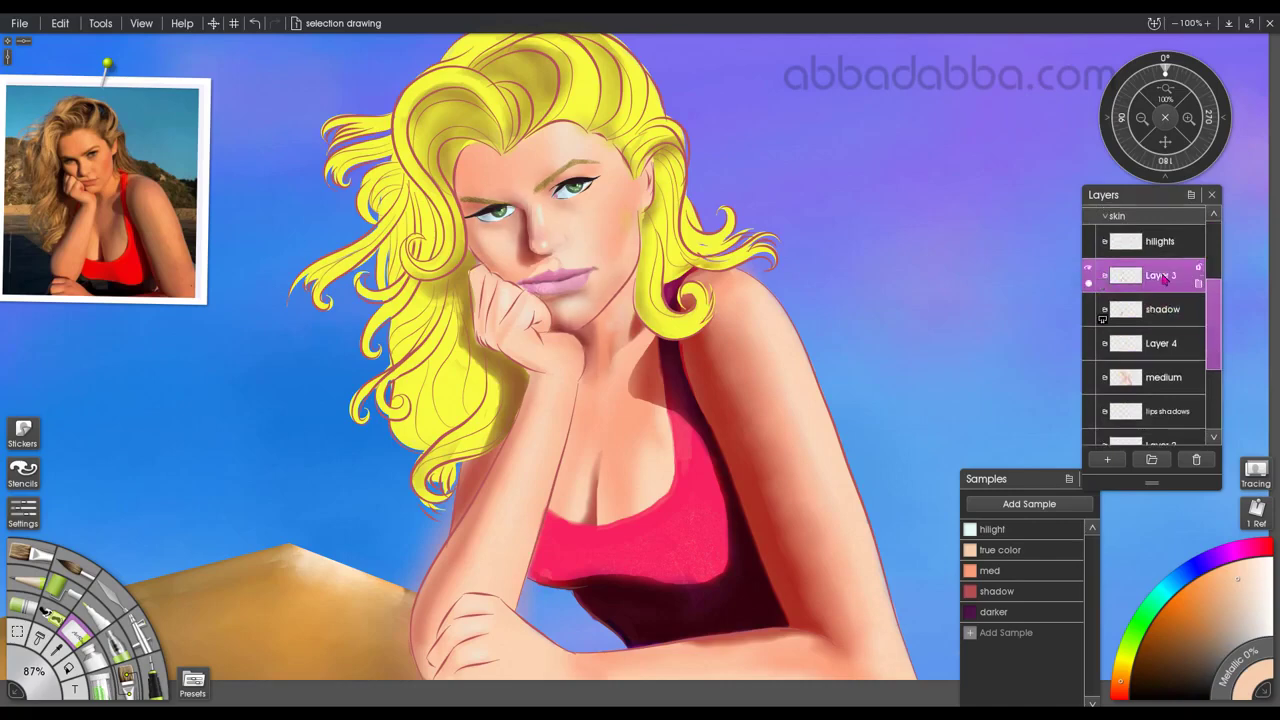
{"action": "left_click", "coordinate": [1056, 572]}
{"action": "left_click", "coordinate": [1164, 378]}
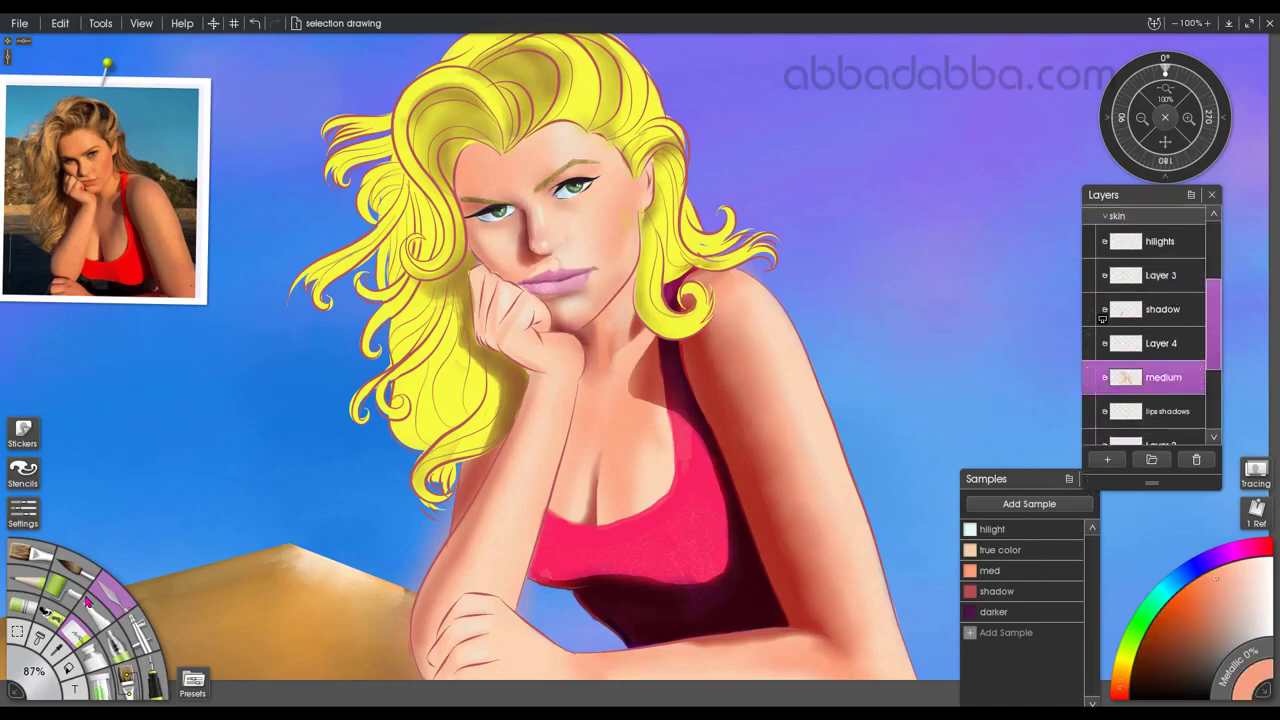
Airbrush the neck and chest shading on the medium layer, blend it with the palette knife at 100%, and save.
{"action": "left_click", "coordinate": [115, 603]}
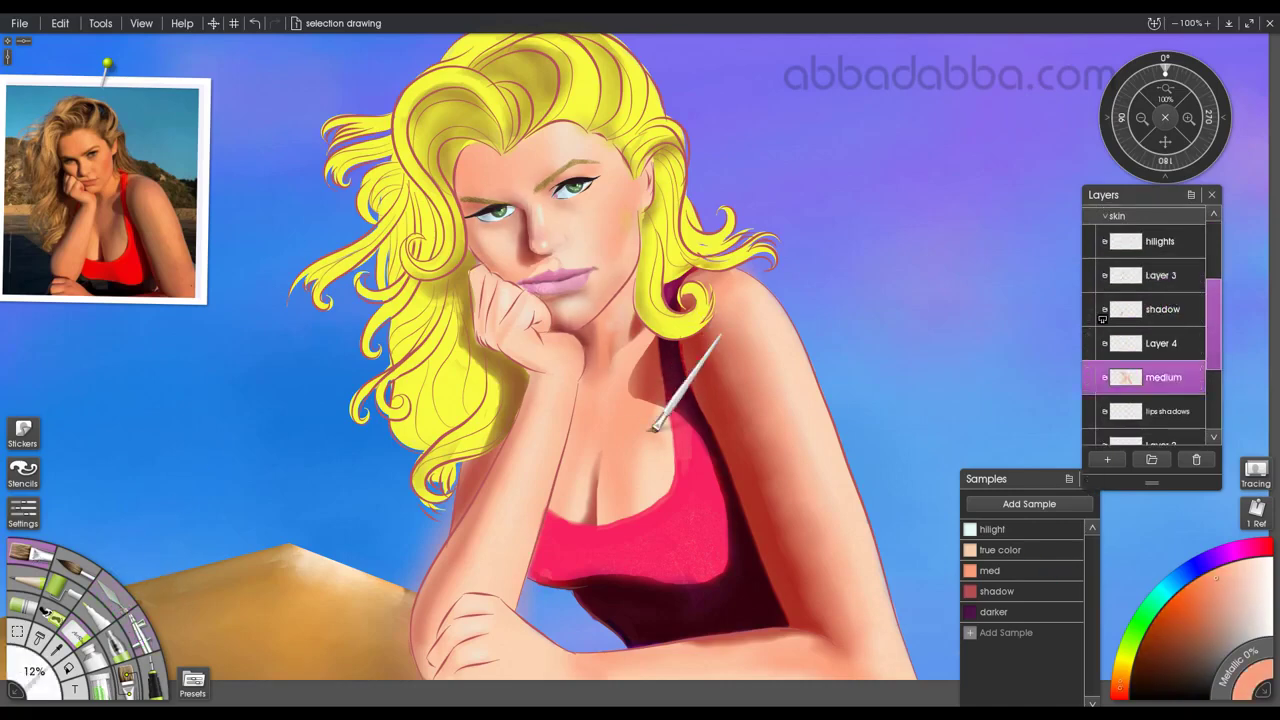
{"action": "left_click", "coordinate": [141, 632]}
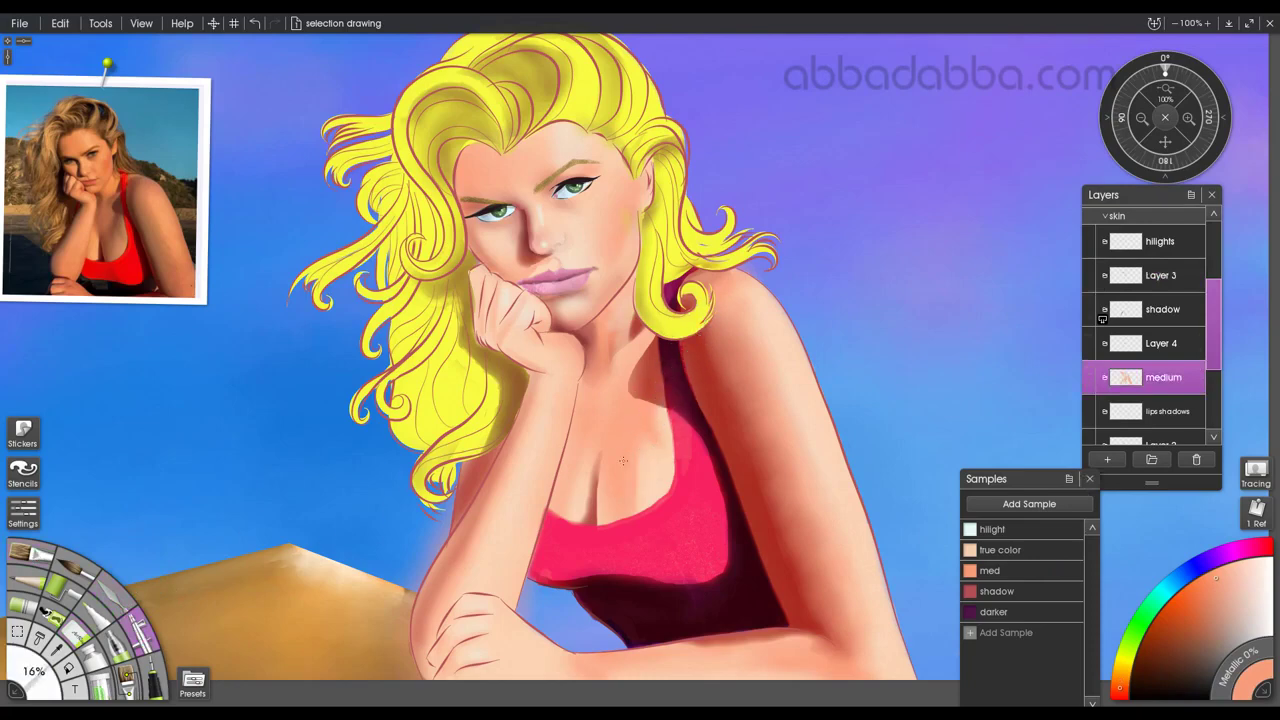
{"action": "left_click", "coordinate": [1000, 591]}
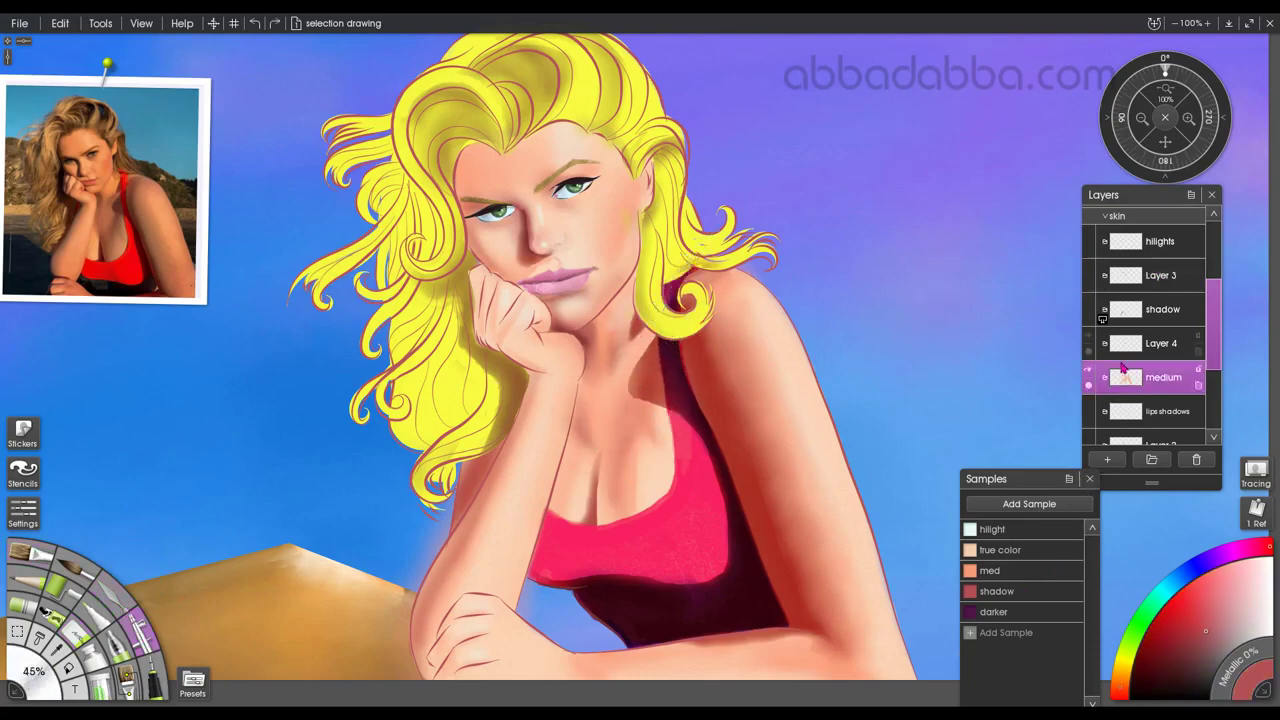
{"action": "mouse_move", "coordinate": [616, 367]}
{"action": "left_mouse_down"}
{"action": "mouse_move", "coordinate": [648, 323]}
{"action": "mouse_move", "coordinate": [630, 341]}
{"action": "mouse_move", "coordinate": [640, 301]}
{"action": "mouse_move", "coordinate": [621, 366]}
{"action": "left_mouse_up"}
{"action": "key", "text": "k"}
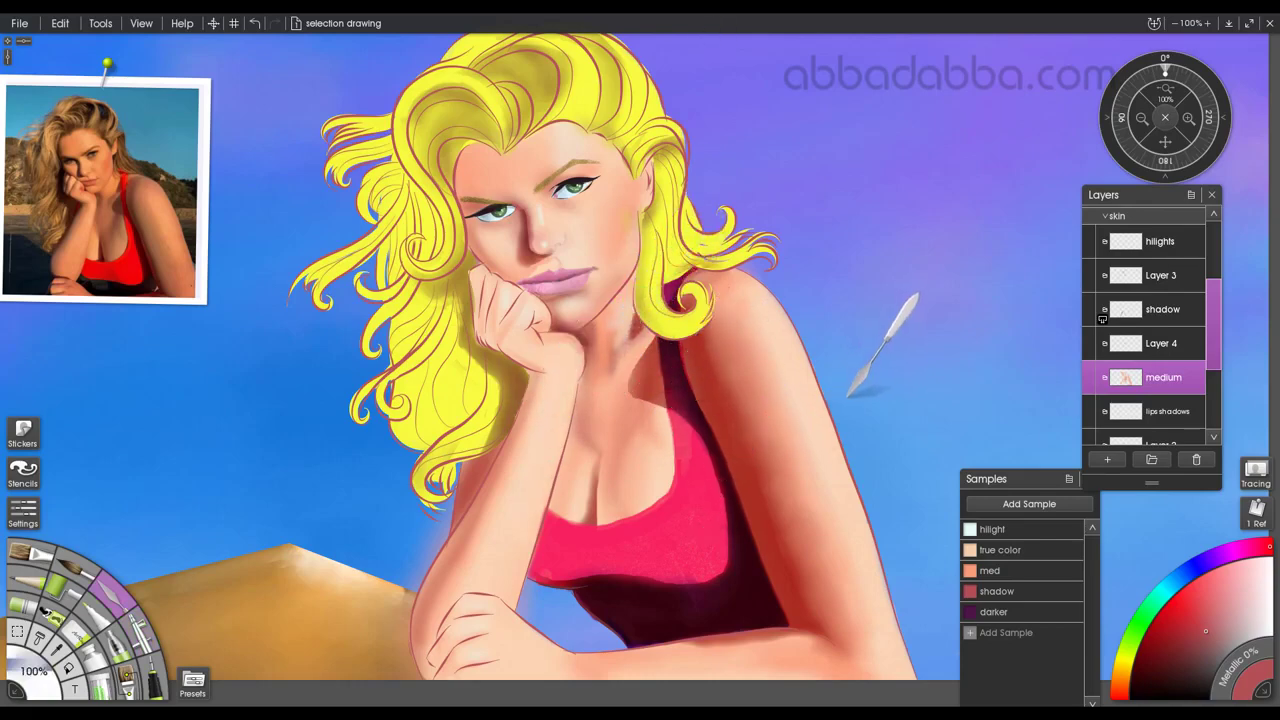
{"action": "key", "text": "ctrl+s"}
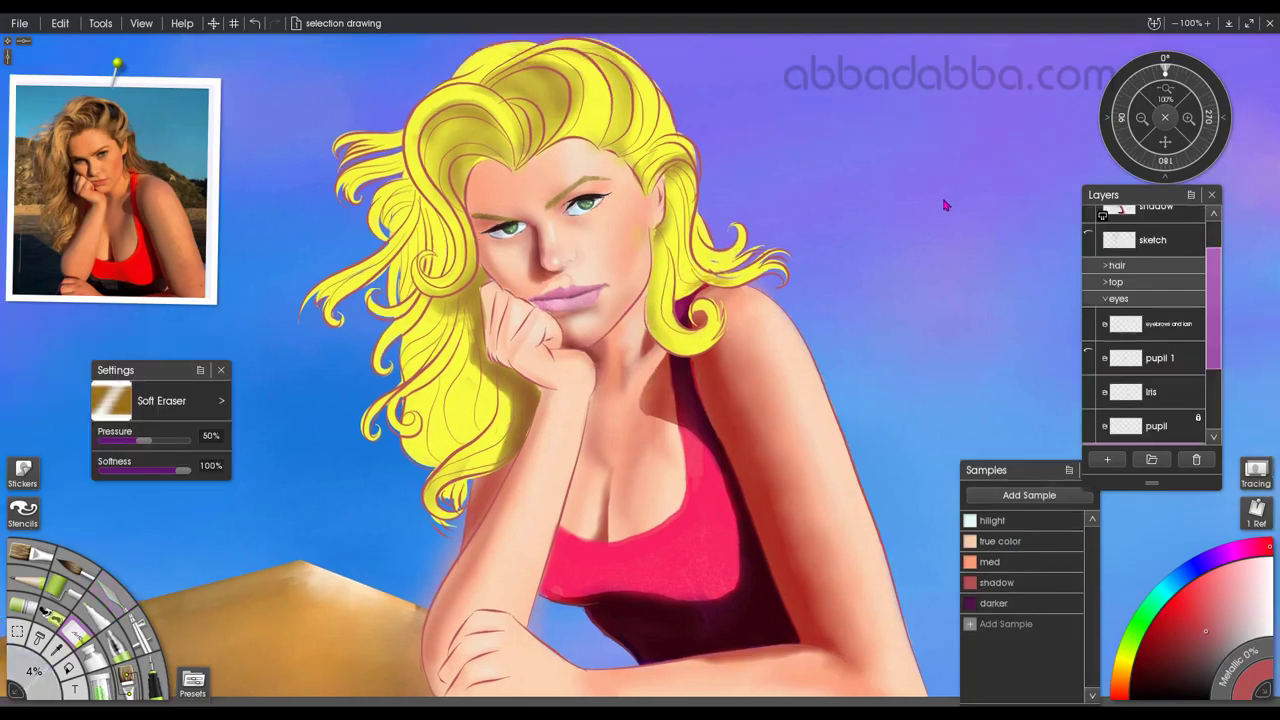
On the eyebrow and lash layer, draw a freehand selection around the eyebrow and lashes of the eye farther from the hand.
{"action": "left_click", "coordinate": [1152, 324]}
{"action": "left_click", "coordinate": [17, 632]}
{"action": "left_click", "coordinate": [535, 236]}
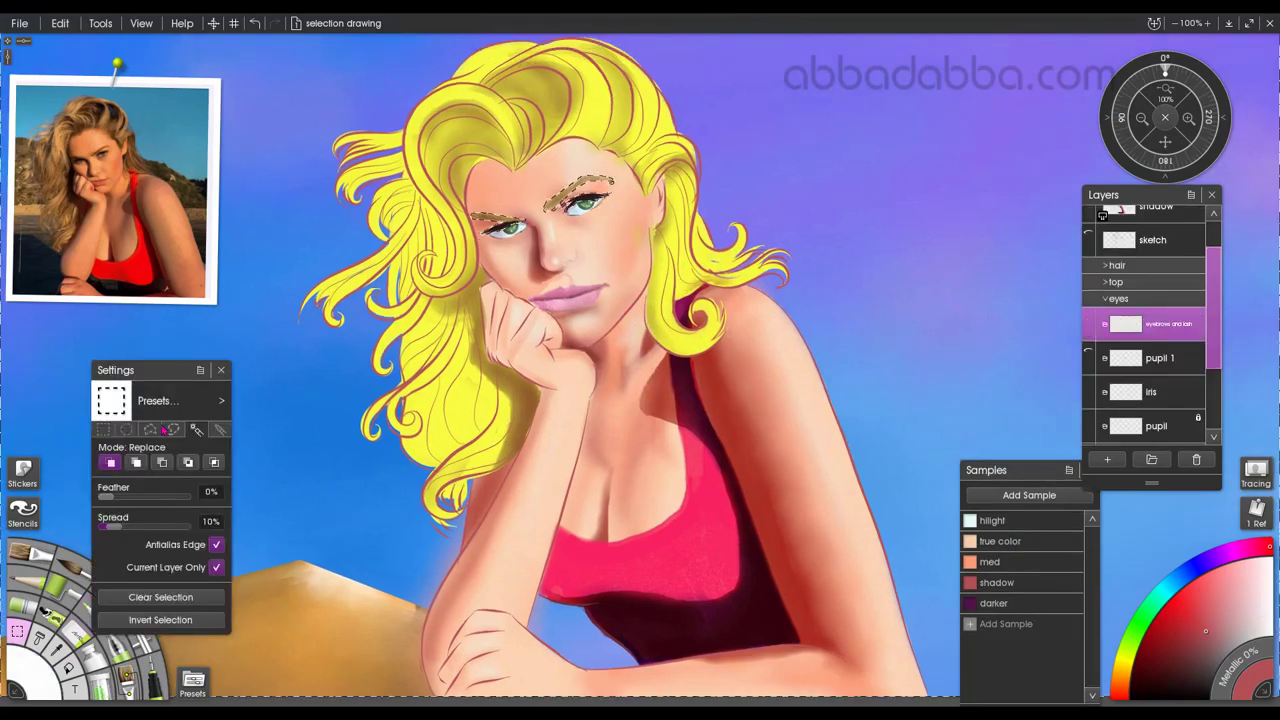
{"action": "left_click", "coordinate": [173, 429]}
{"action": "mouse_move", "coordinate": [535, 238]}
{"action": "left_mouse_down"}
{"action": "mouse_move", "coordinate": [511, 227]}
{"action": "mouse_move", "coordinate": [616, 182]}
{"action": "mouse_move", "coordinate": [556, 180]}
{"action": "left_mouse_up"}
Transform the selected eyebrow and lashes with free corner distortion to fit the eye, and apply it.
{"action": "left_click", "coordinate": [213, 23]}
{"action": "left_click", "coordinate": [580, 195]}
{"action": "left_click", "coordinate": [1120, 207]}
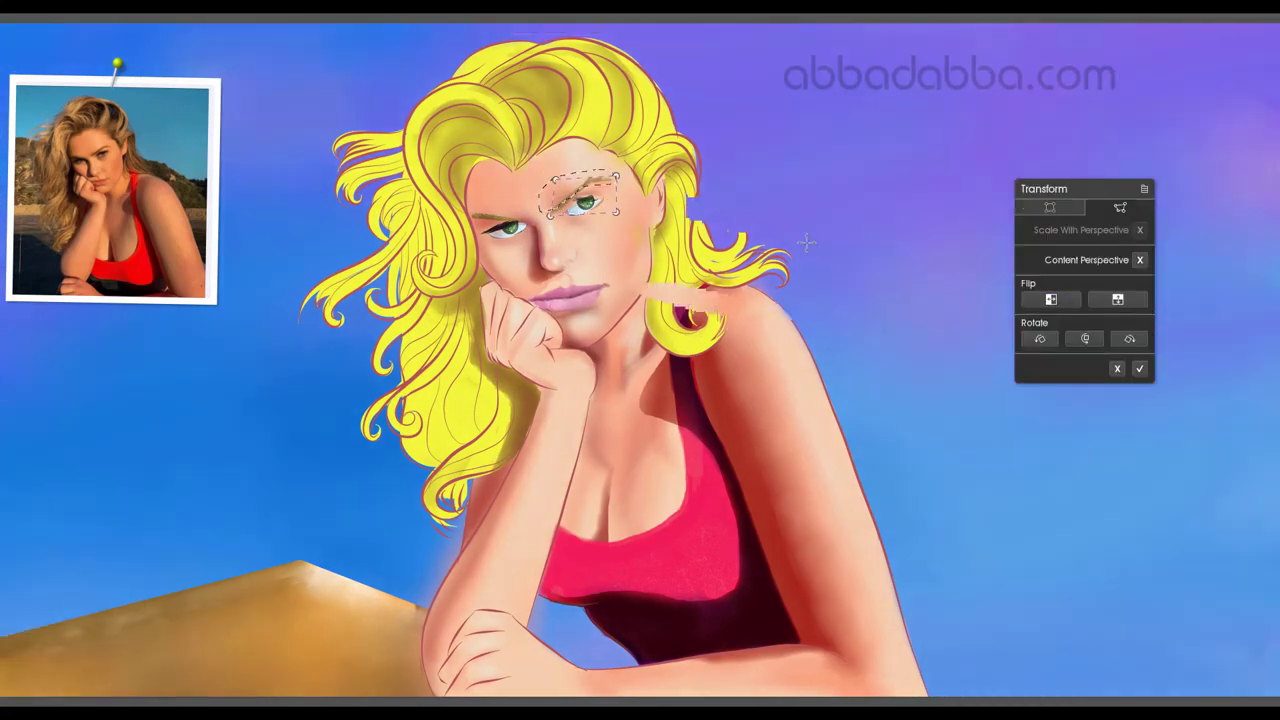
{"action": "key", "text": "Return"}
Ink the near-black upper lash line on a new layer above the eyebrow and lash layer, with the reference enlarged to the face.
{"action": "left_click", "coordinate": [154, 682]}
{"action": "left_click", "coordinate": [1192, 680]}
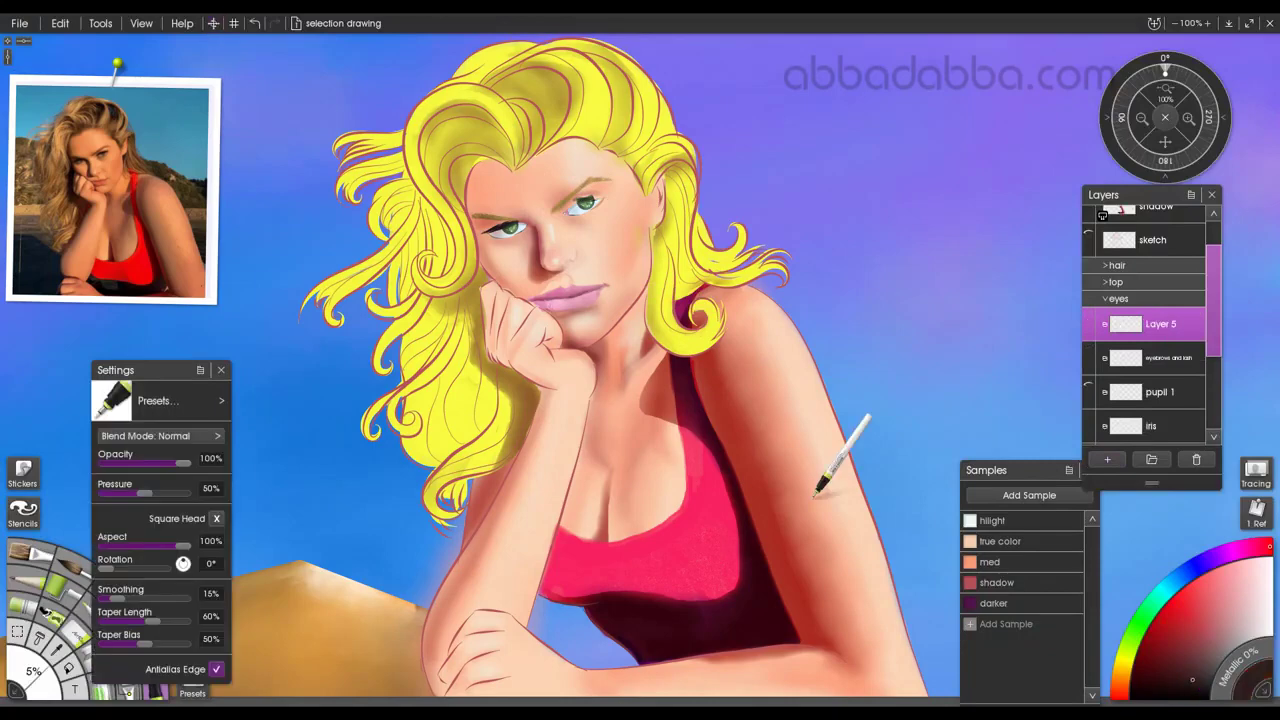
{"action": "mouse_move", "coordinate": [145, 370]}
{"action": "left_mouse_down"}
{"action": "mouse_move", "coordinate": [137, 243]}
{"action": "mouse_move", "coordinate": [234, 378]}
{"action": "left_mouse_up"}
{"action": "left_click", "coordinate": [180, 277]}
{"action": "left_click", "coordinate": [277, 290]}
{"action": "scroll", "coordinate": [112, 190], "scroll_direction": "up", "scroll_amount": 5}
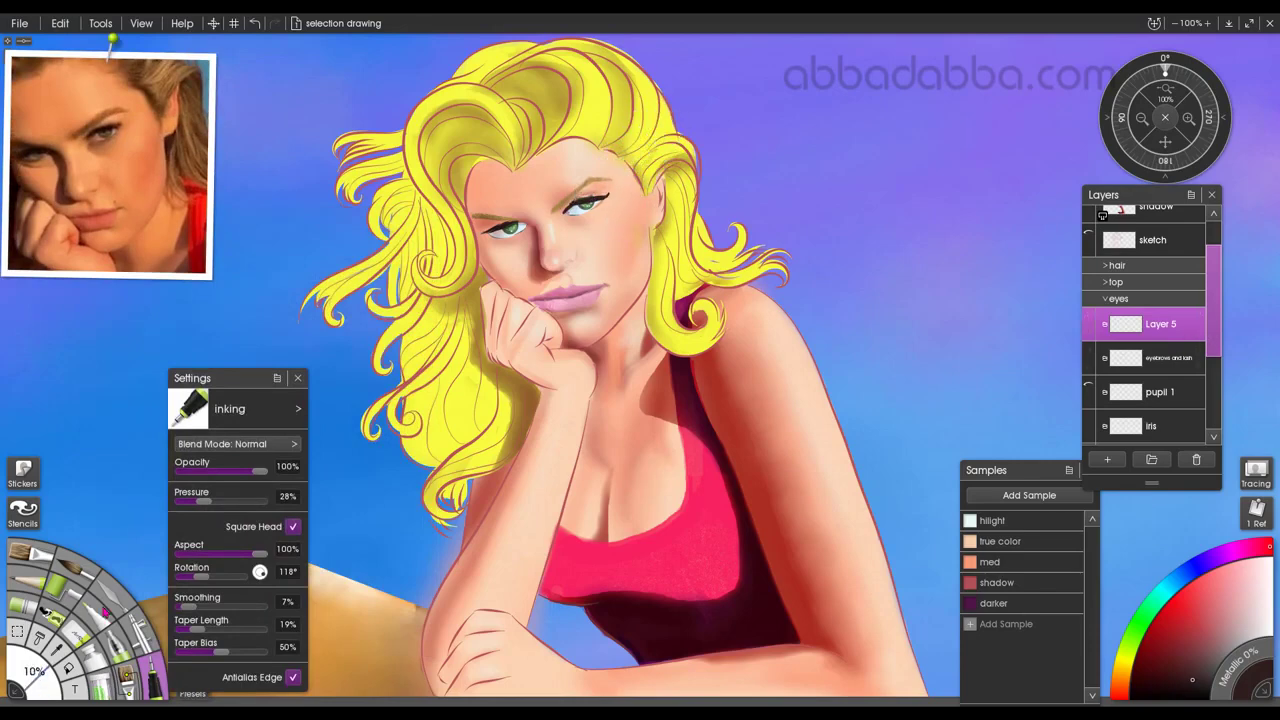
Paint the eye white with its sampled colour on the eyes layer, and merge the pupil 1 layer into iris.
{"action": "left_click_drag", "start_coordinate": [1213, 300], "coordinate": [1213, 365]}
{"action": "left_click", "coordinate": [1157, 359]}
{"action": "left_click", "coordinate": [598, 211], "text": "alt"}
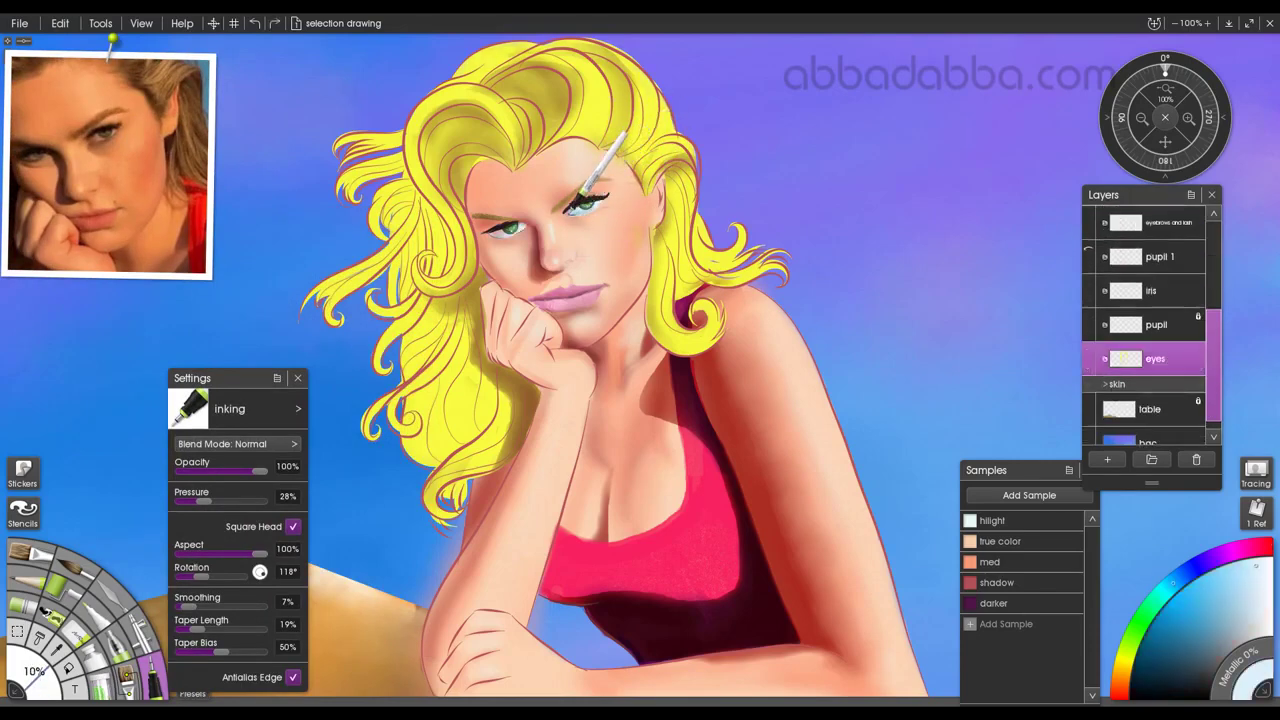
{"action": "left_click_drag", "start_coordinate": [1214, 320], "coordinate": [1214, 310]}
{"action": "left_click", "coordinate": [1198, 286]}
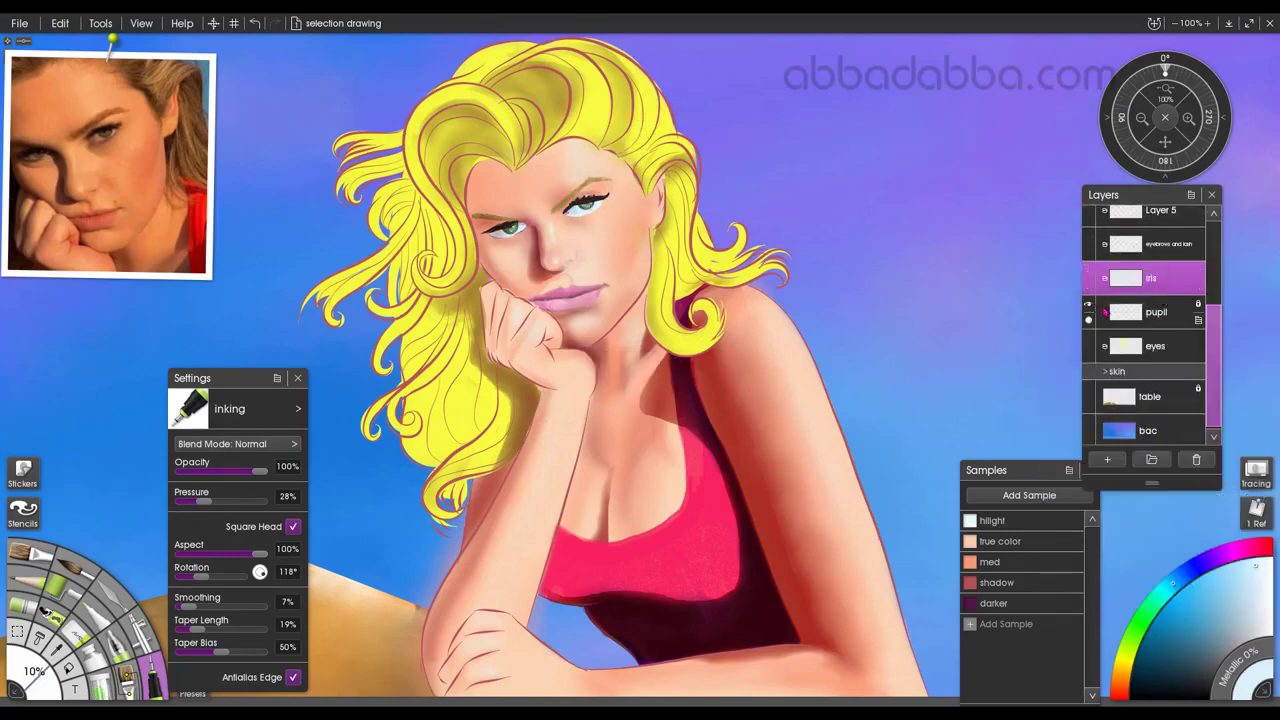
Draw a freehand selection around the eye farther from the hand, and transform its contents on the pupil and iris layers.
{"action": "left_click", "coordinate": [1114, 316]}
{"action": "key", "text": "s"}
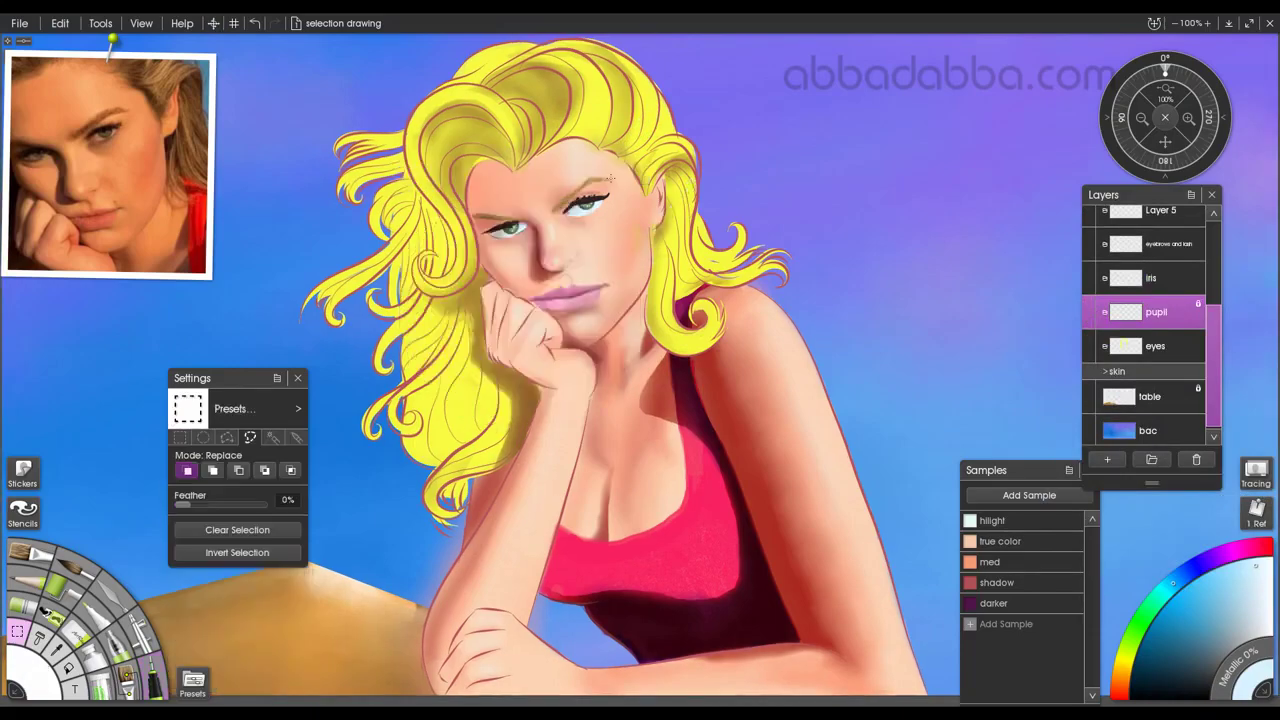
{"action": "key", "text": "ctrl+t"}
{"action": "left_click", "coordinate": [1139, 368]}
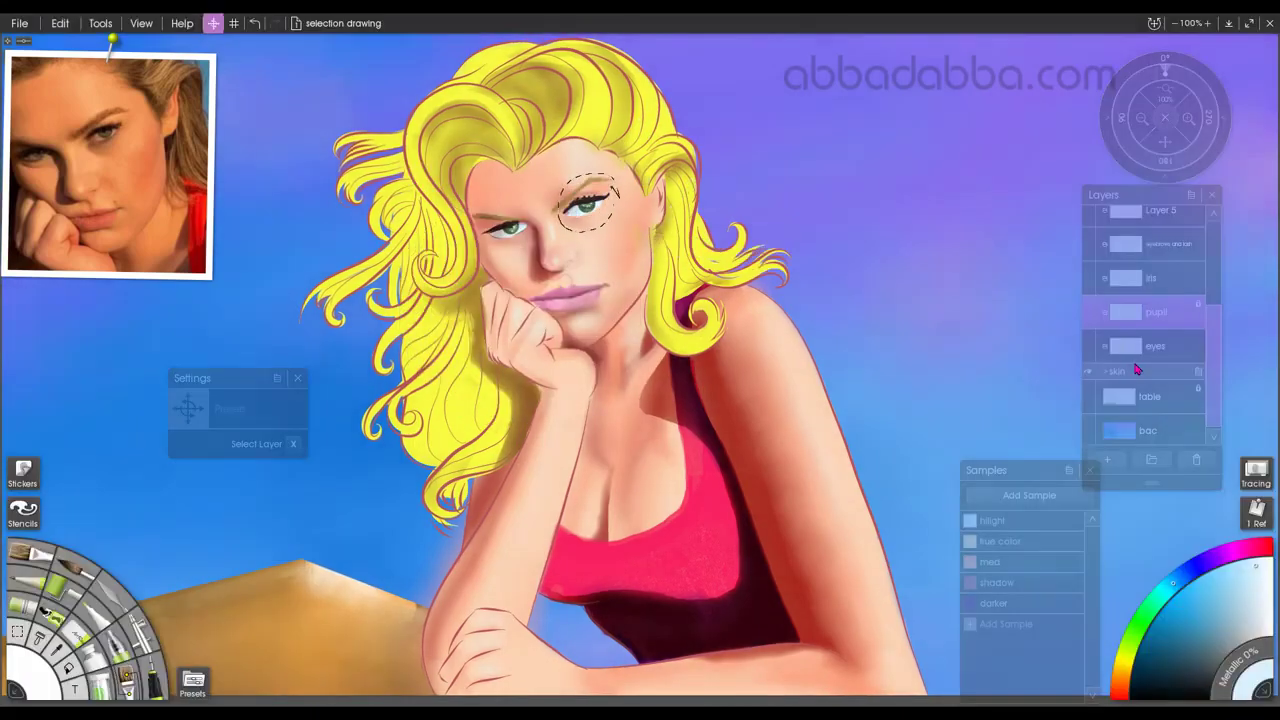
{"action": "left_click", "coordinate": [1112, 279]}
{"action": "key", "text": "ctrl+t"}
{"action": "key", "text": "Return"}
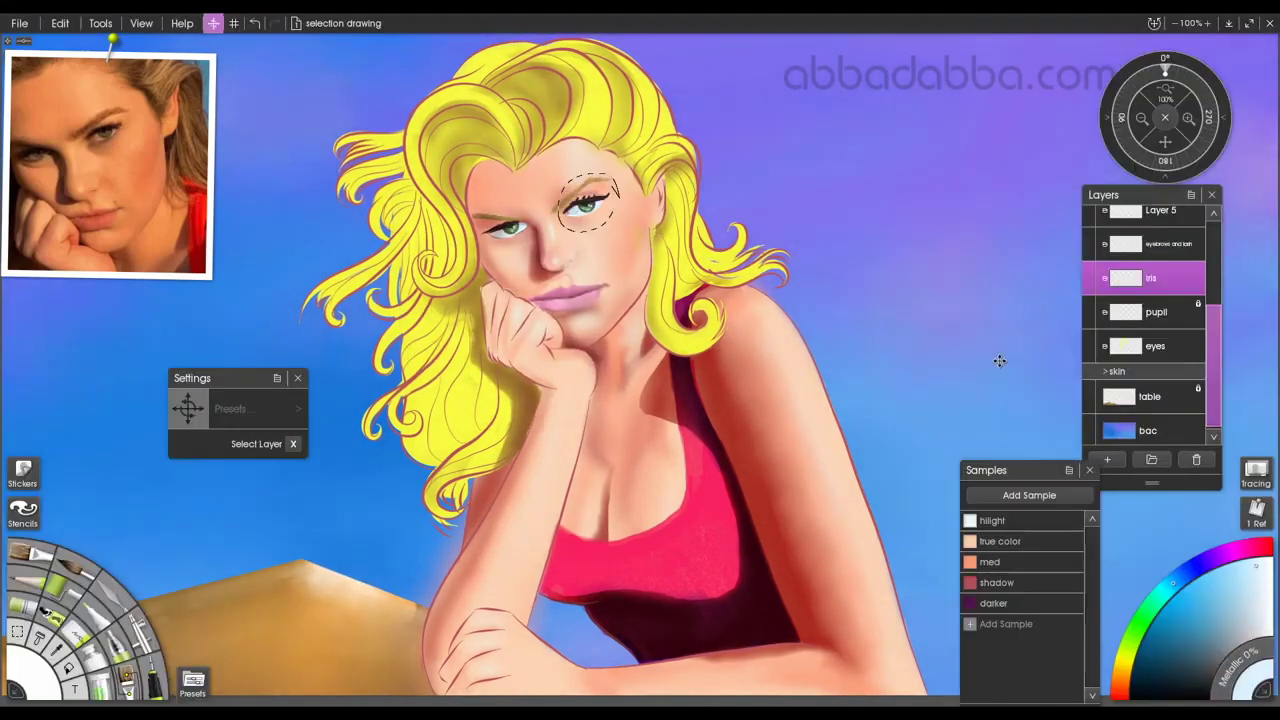
Clean up the inked lashes on Layer 5 with the Soft Eraser.
{"action": "scroll", "coordinate": [1089, 318], "scroll_direction": "up", "scroll_amount": 3}
{"action": "left_click", "coordinate": [1159, 313]}
{"action": "key", "text": "e"}
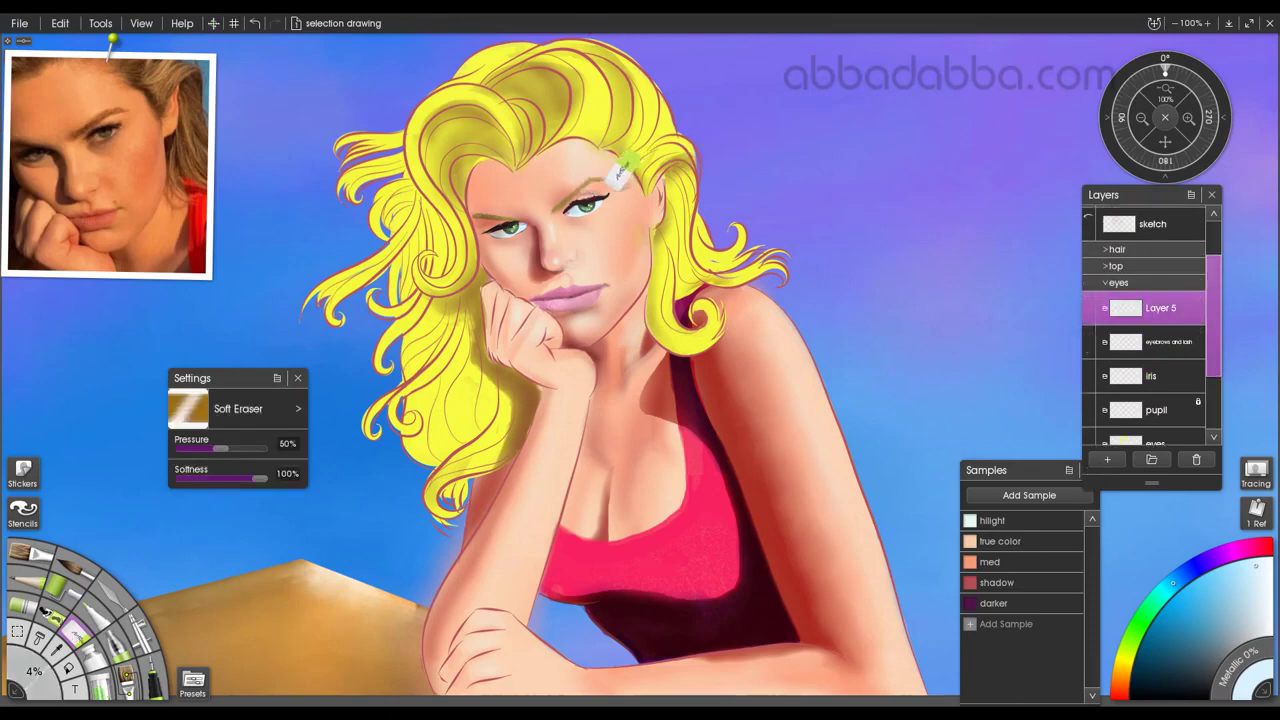
On the line art layer, ink outlines by the lower hair curls with the inking pen in the sampled outline colour.
{"action": "scroll", "coordinate": [1170, 336], "scroll_direction": "up", "scroll_amount": 2}
{"action": "left_click", "coordinate": [1137, 234]}
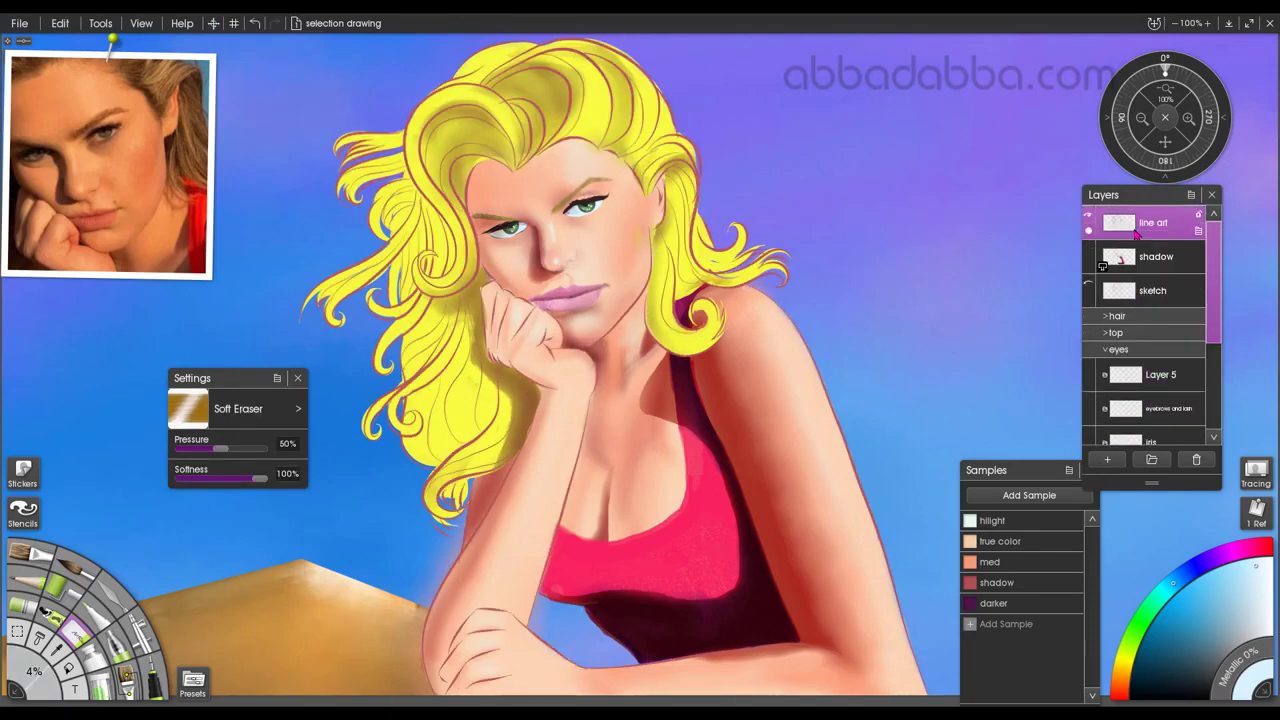
{"action": "key", "text": "i"}
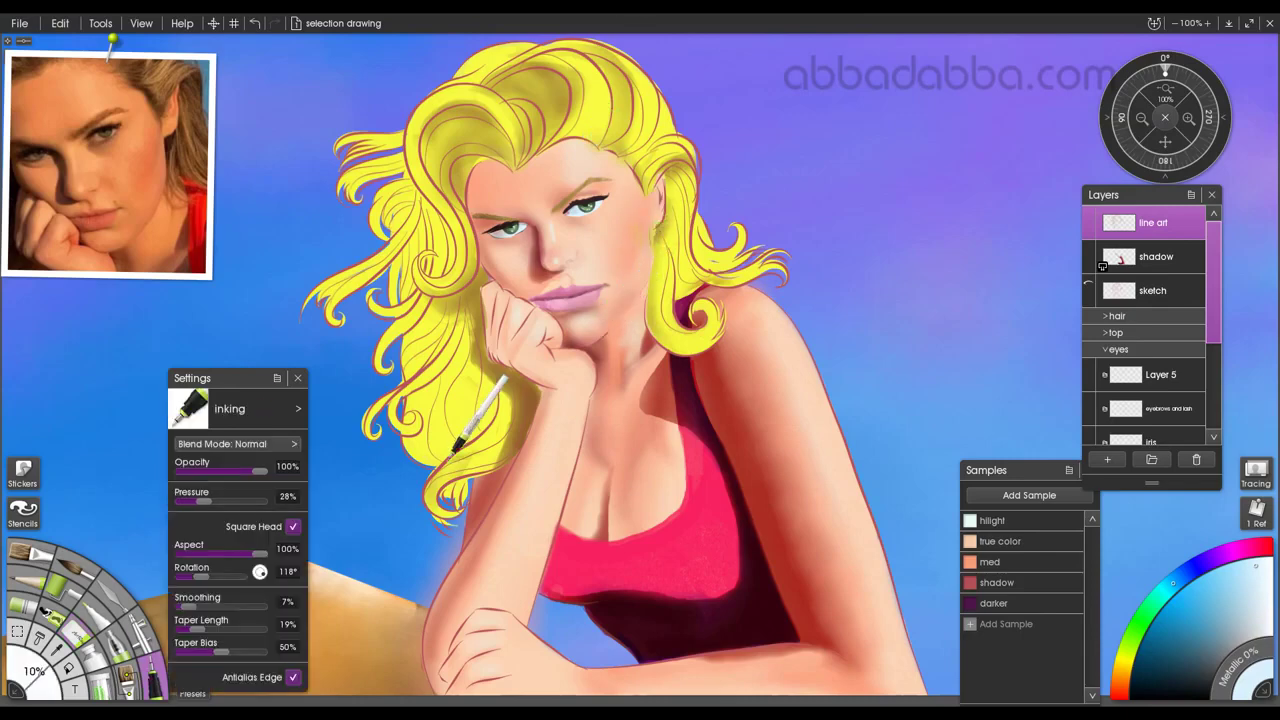
{"action": "left_click", "coordinate": [439, 501], "text": "alt"}
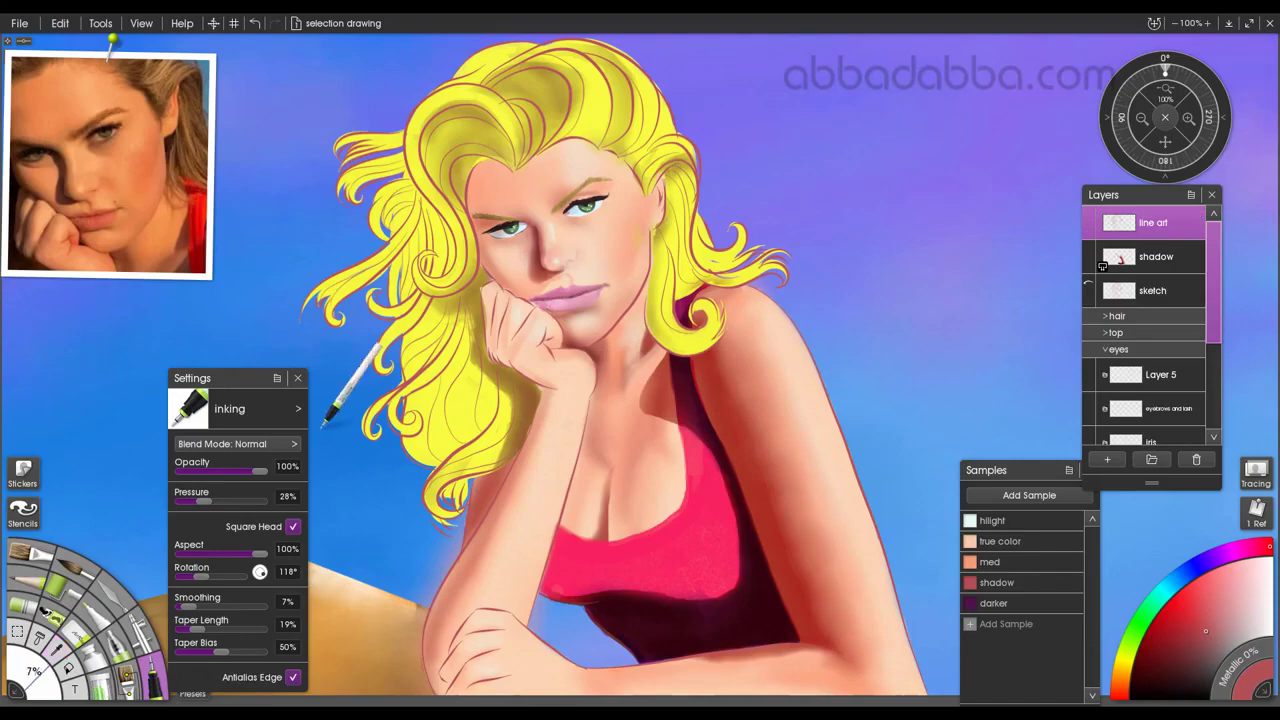
On Layer 5, ink the inner corners and lower lash lines of both eyes in pink and dark red, and save the painting.
{"action": "key", "text": "ctrl+plus"}
{"action": "left_click_drag", "start_coordinate": [566, 63], "coordinate": [679, 194]}
{"action": "left_click", "coordinate": [679, 194], "text": "alt"}
{"action": "left_click_drag", "start_coordinate": [1213, 285], "coordinate": [1213, 331]}
{"action": "left_click", "coordinate": [1160, 285]}
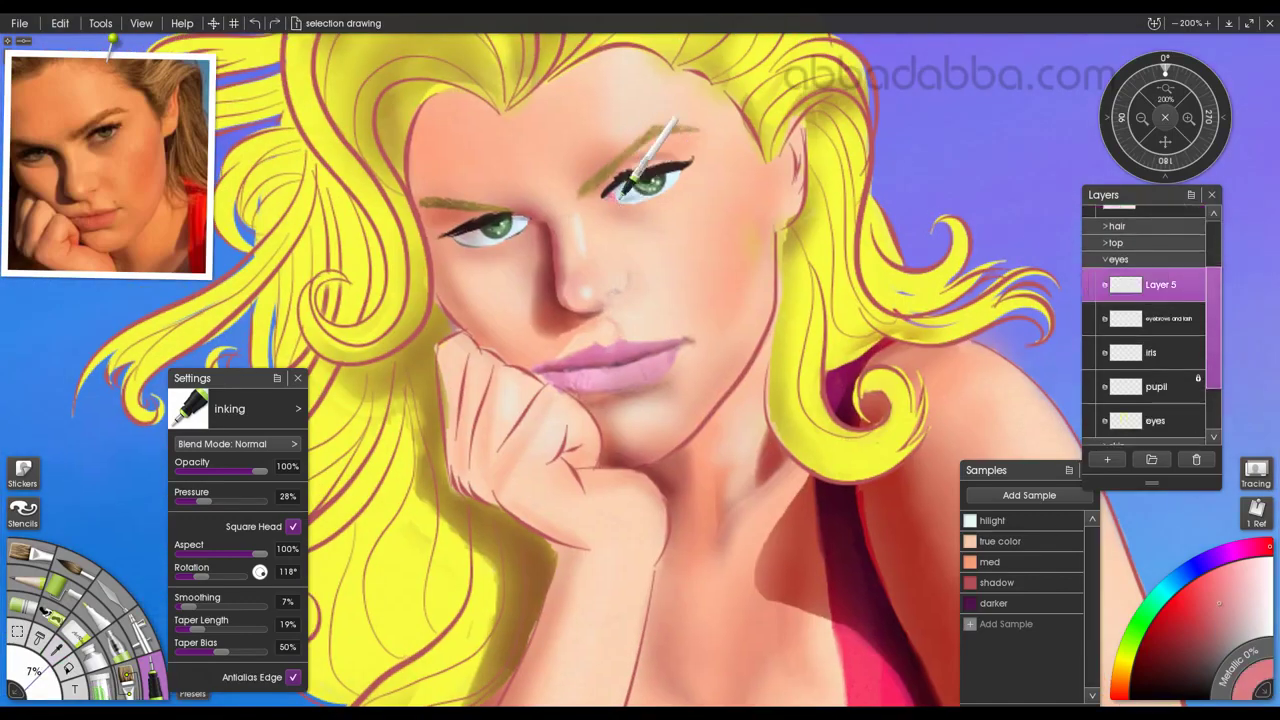
{"action": "left_click", "coordinate": [1211, 636]}
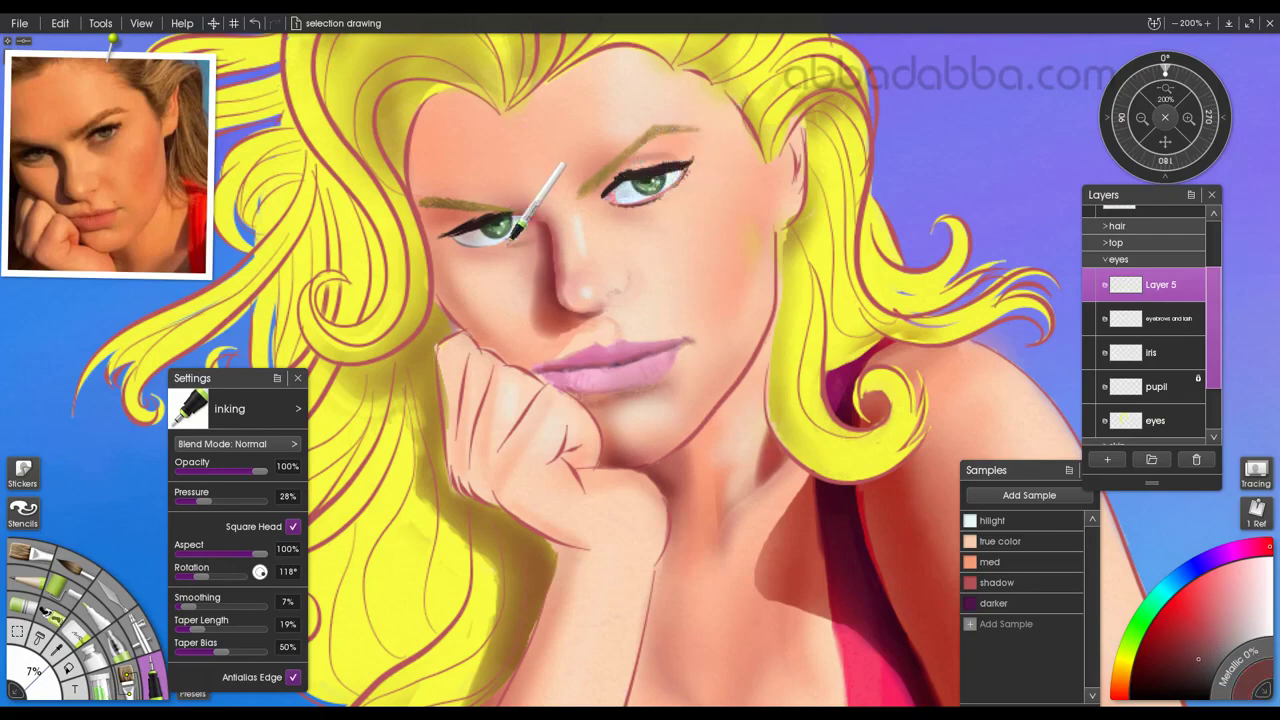
{"action": "key", "text": "ctrl+s"}
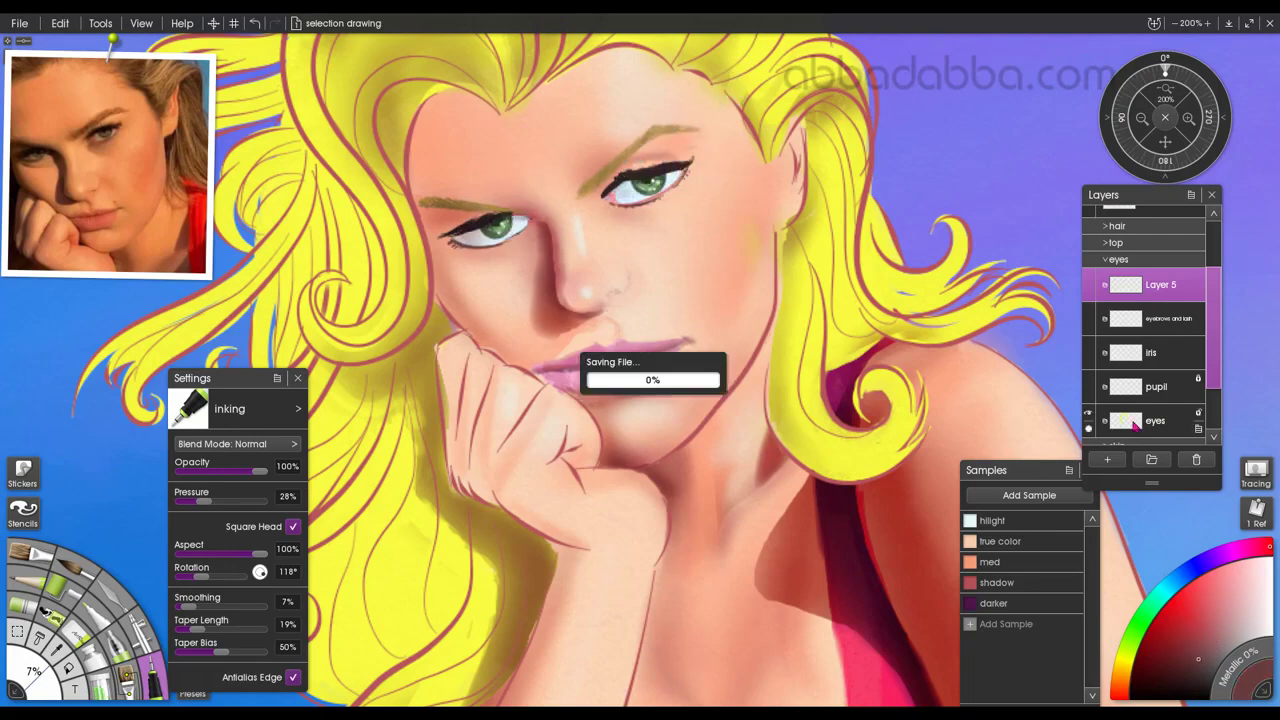
Merge Layer 2 and the lips shadows layer of the skin group into the lips layer.
{"action": "left_click", "coordinate": [1106, 260]}
{"action": "left_click", "coordinate": [1106, 369]}
{"action": "left_click_drag", "start_coordinate": [1215, 304], "coordinate": [1217, 397]}
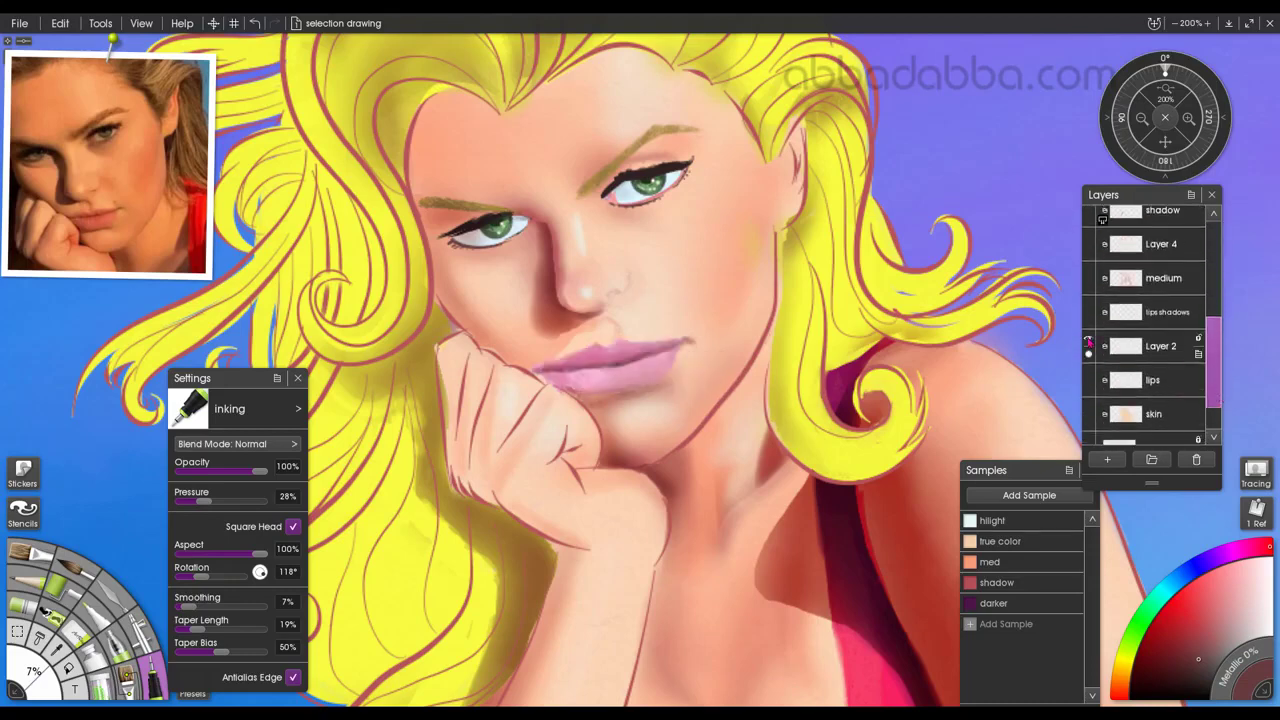
{"action": "right_click", "coordinate": [1188, 347]}
{"action": "left_click", "coordinate": [1117, 545]}
{"action": "right_click", "coordinate": [1185, 313]}
{"action": "left_click", "coordinate": [1134, 530]}
On the medium layer, airbrush the face with the My Slow preset, a smaller brush and the med colour sample.
{"action": "left_click", "coordinate": [1089, 289]}
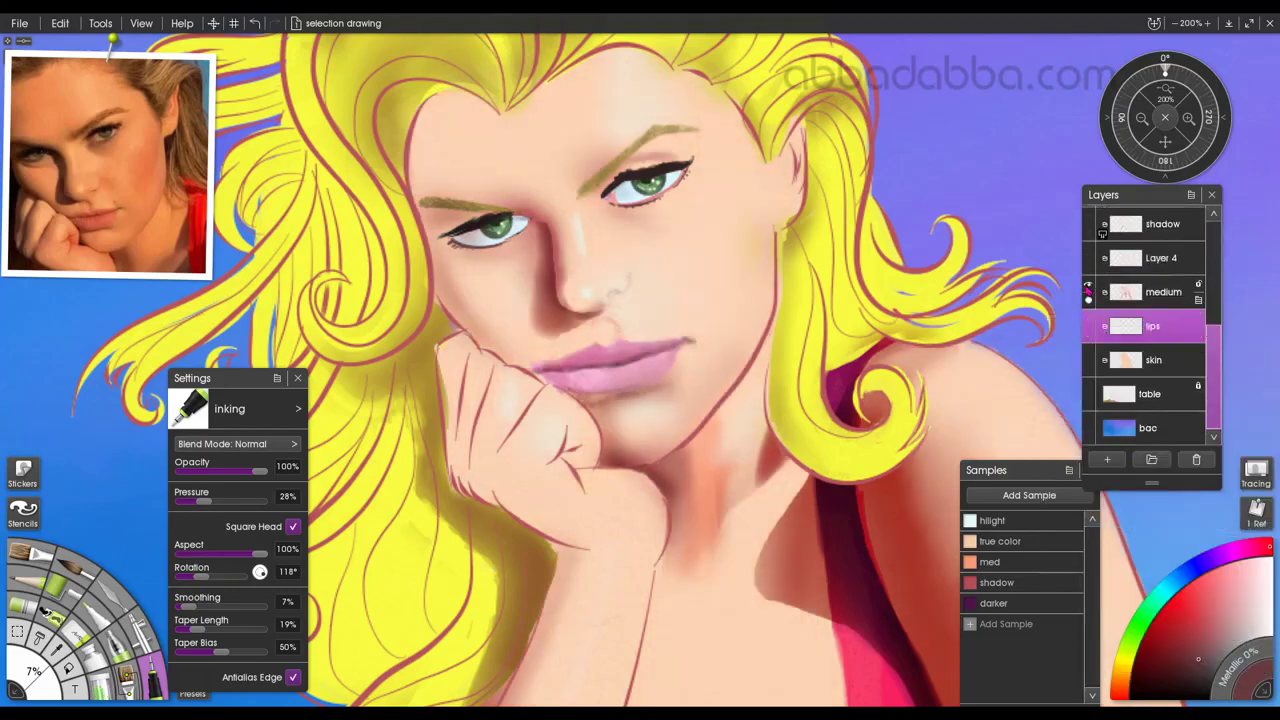
{"action": "left_click", "coordinate": [1089, 289]}
{"action": "left_click", "coordinate": [1160, 293]}
{"action": "left_click", "coordinate": [133, 630]}
{"action": "left_click", "coordinate": [193, 683]}
{"action": "left_click", "coordinate": [382, 350]}
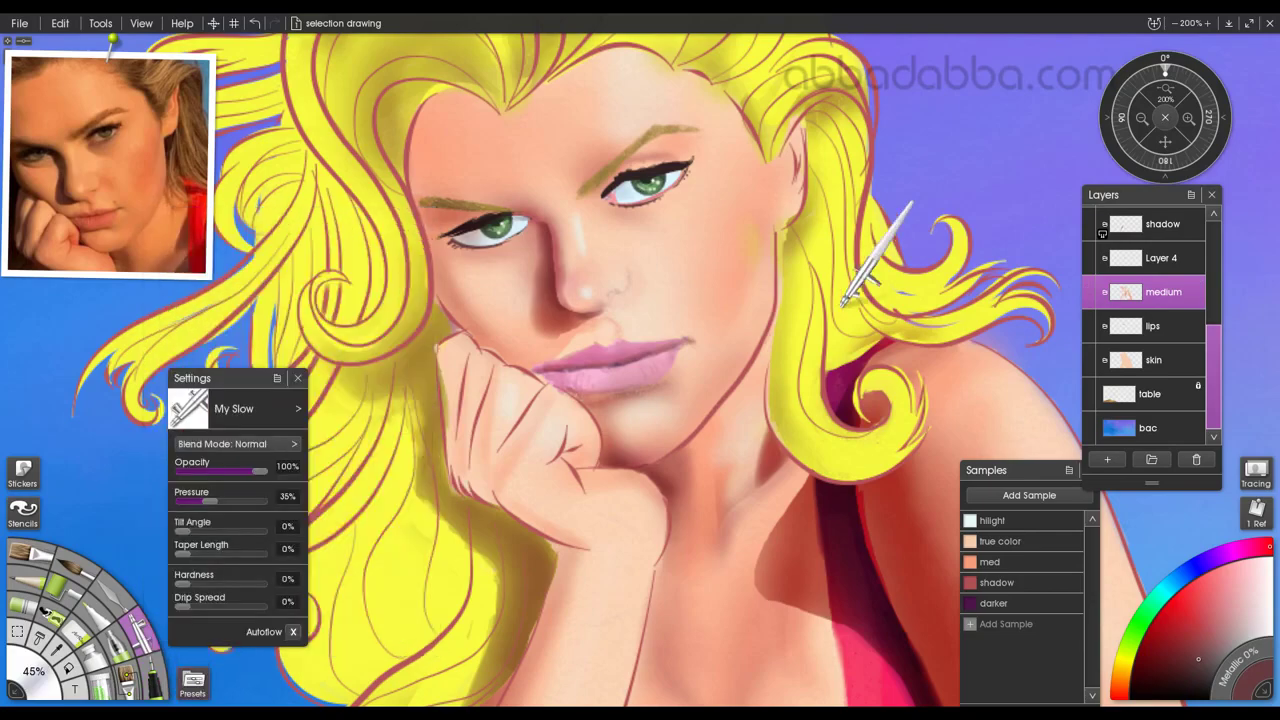
{"action": "key", "text": "["}
{"action": "left_click", "coordinate": [990, 562]}
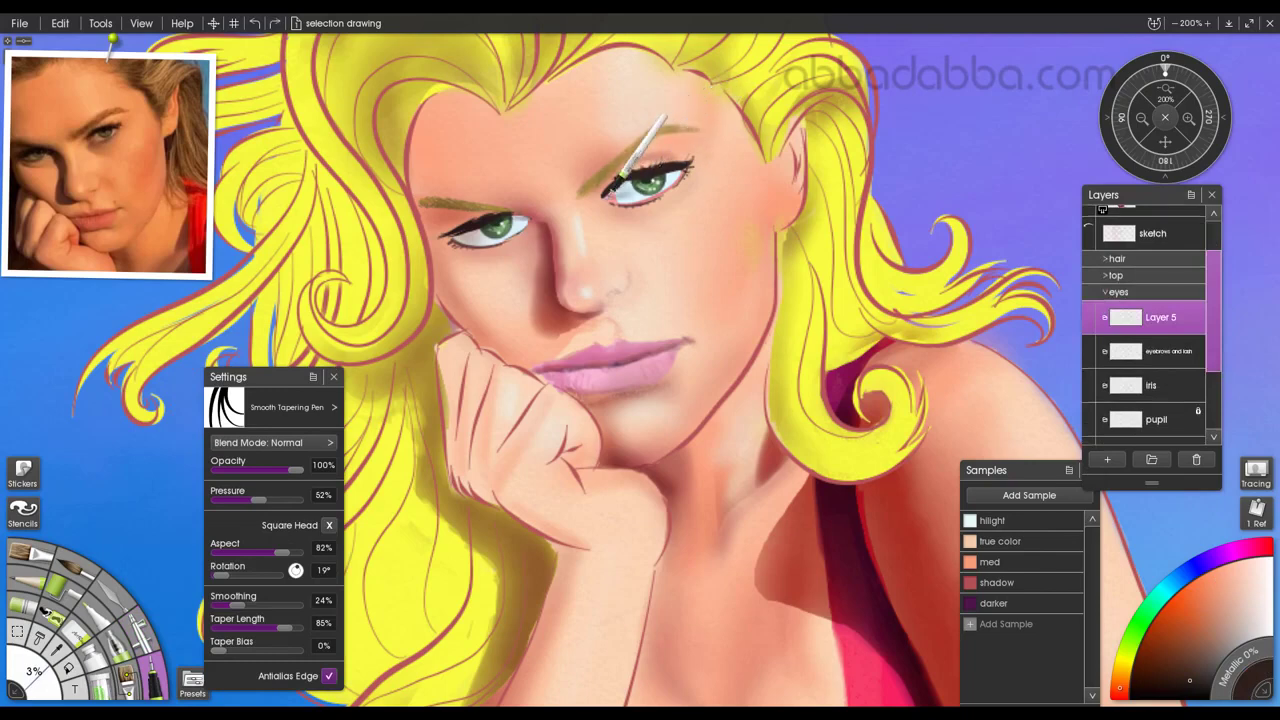
Collapse the eyes group and delete Layer 4 from the skin group.
{"action": "left_click", "coordinate": [1106, 292]}
{"action": "left_click", "coordinate": [1106, 368]}
{"action": "left_click_drag", "start_coordinate": [1213, 246], "coordinate": [1160, 305]}
{"action": "left_click", "coordinate": [1150, 339]}
{"action": "scroll", "coordinate": [1090, 306], "scroll_direction": "up", "scroll_amount": 1}
{"action": "left_click", "coordinate": [1196, 460]}
Check the shadow layer and Layer 3 by toggling their visibility, and merge Layer 3 into the medium layer.
{"action": "left_click", "coordinate": [1090, 303]}
{"action": "left_click", "coordinate": [1090, 303]}
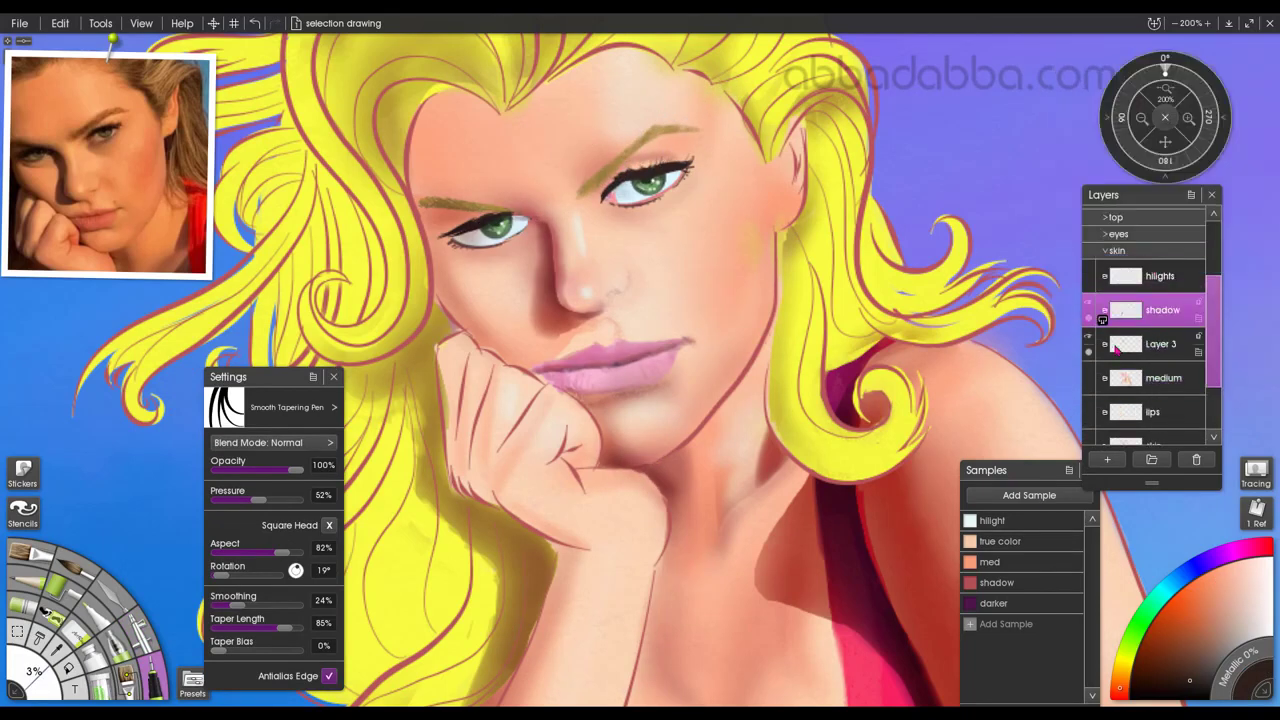
{"action": "left_click", "coordinate": [1090, 337]}
{"action": "left_click", "coordinate": [1090, 337]}
{"action": "left_click", "coordinate": [1198, 352]}
{"action": "left_click", "coordinate": [1150, 562]}
{"action": "left_click_drag", "start_coordinate": [1213, 372], "coordinate": [1213, 330]}
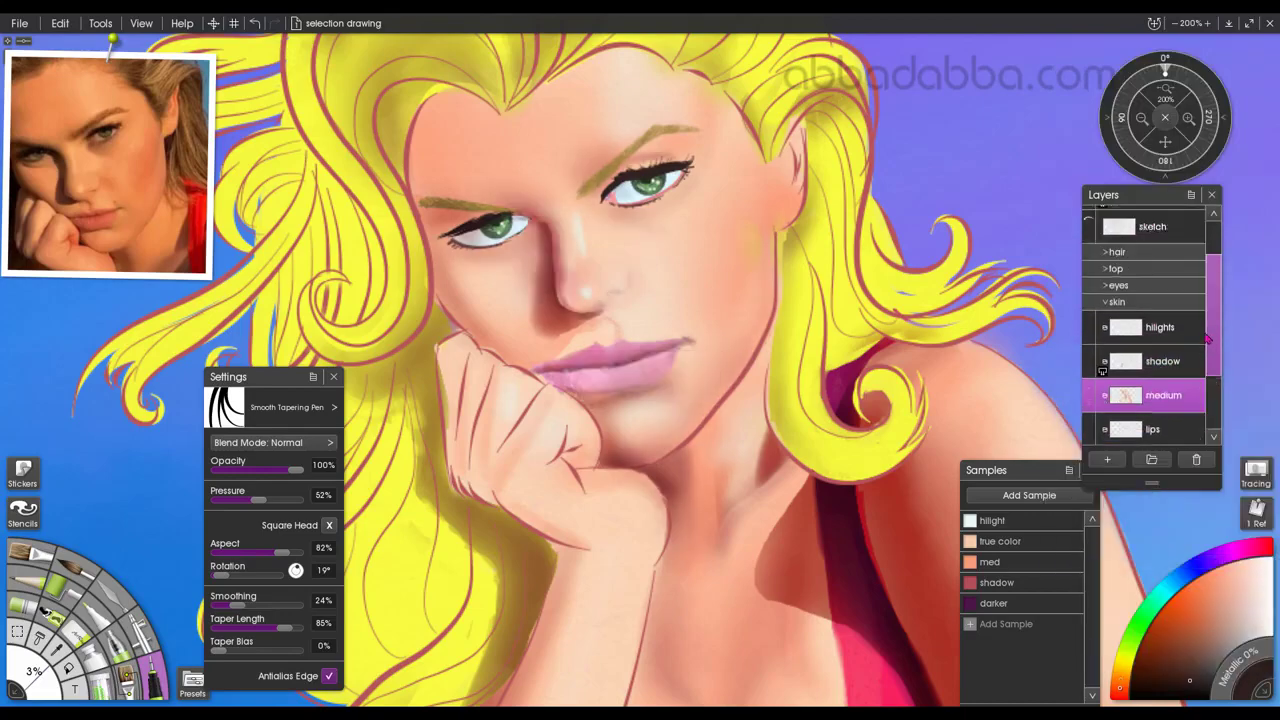
Reduce the iris layer's opacity in the eyes group and activate Layer 5.
{"action": "left_click", "coordinate": [1106, 285]}
{"action": "left_click", "coordinate": [1089, 285]}
{"action": "key", "text": "Escape"}
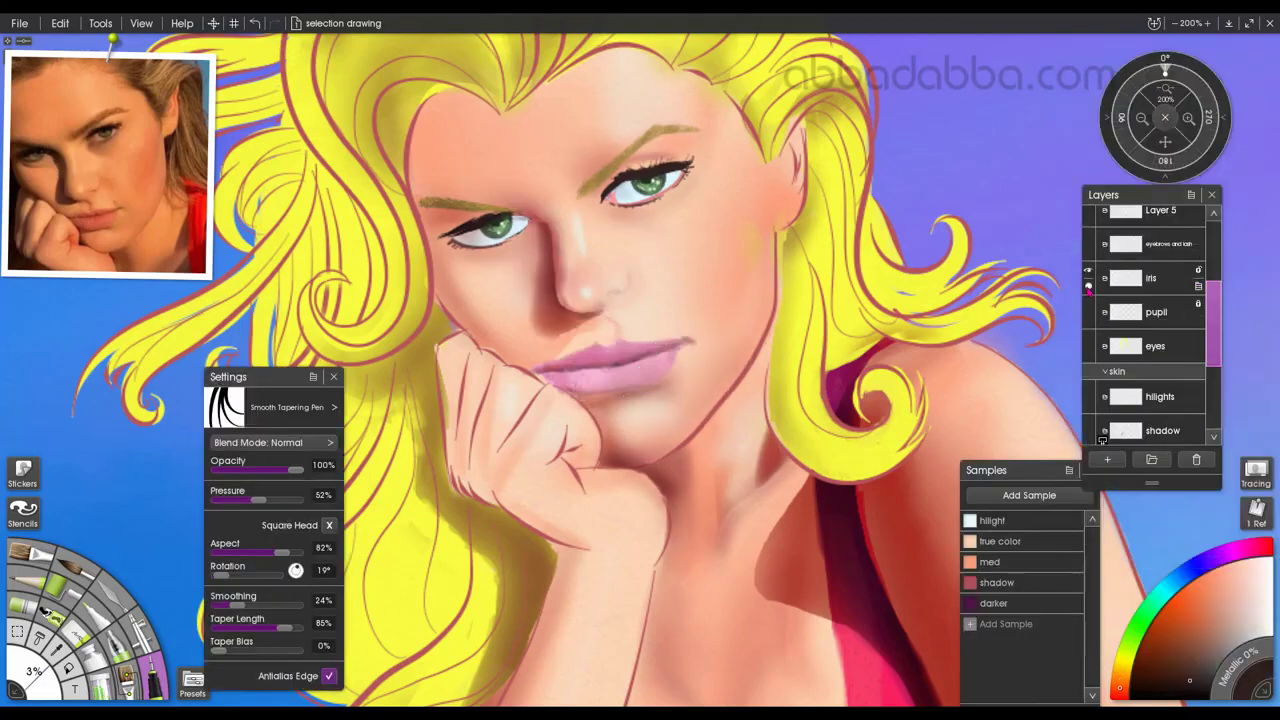
{"action": "left_click", "coordinate": [1089, 288]}
{"action": "key", "text": "Escape"}
{"action": "left_click", "coordinate": [1089, 286]}
{"action": "key", "text": "Escape"}
{"action": "left_click_drag", "start_coordinate": [1212, 313], "coordinate": [1212, 266]}
{"action": "left_click", "coordinate": [1106, 313]}
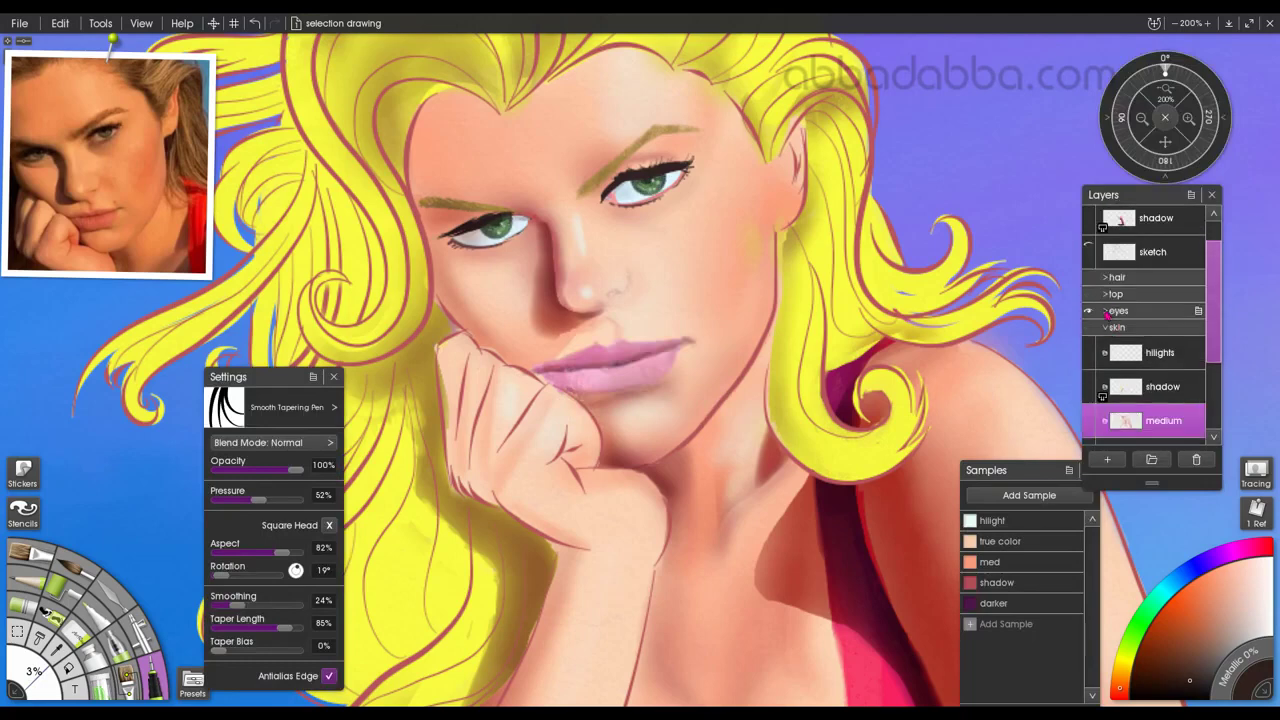
{"action": "left_click", "coordinate": [1106, 313]}
{"action": "left_click", "coordinate": [1198, 345]}
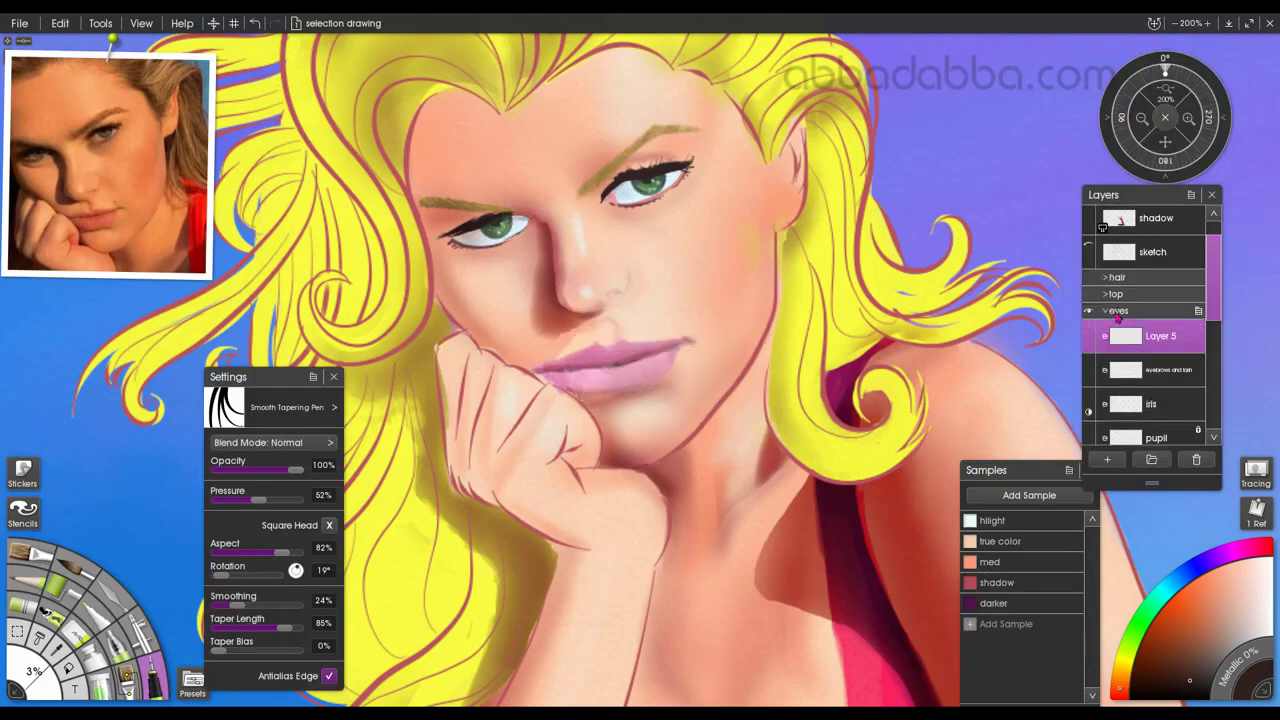
Touch up the face shading on the medium layer with the Soft Eraser and the My Slow airbrush in the true color sample.
{"action": "left_click", "coordinate": [1025, 523]}
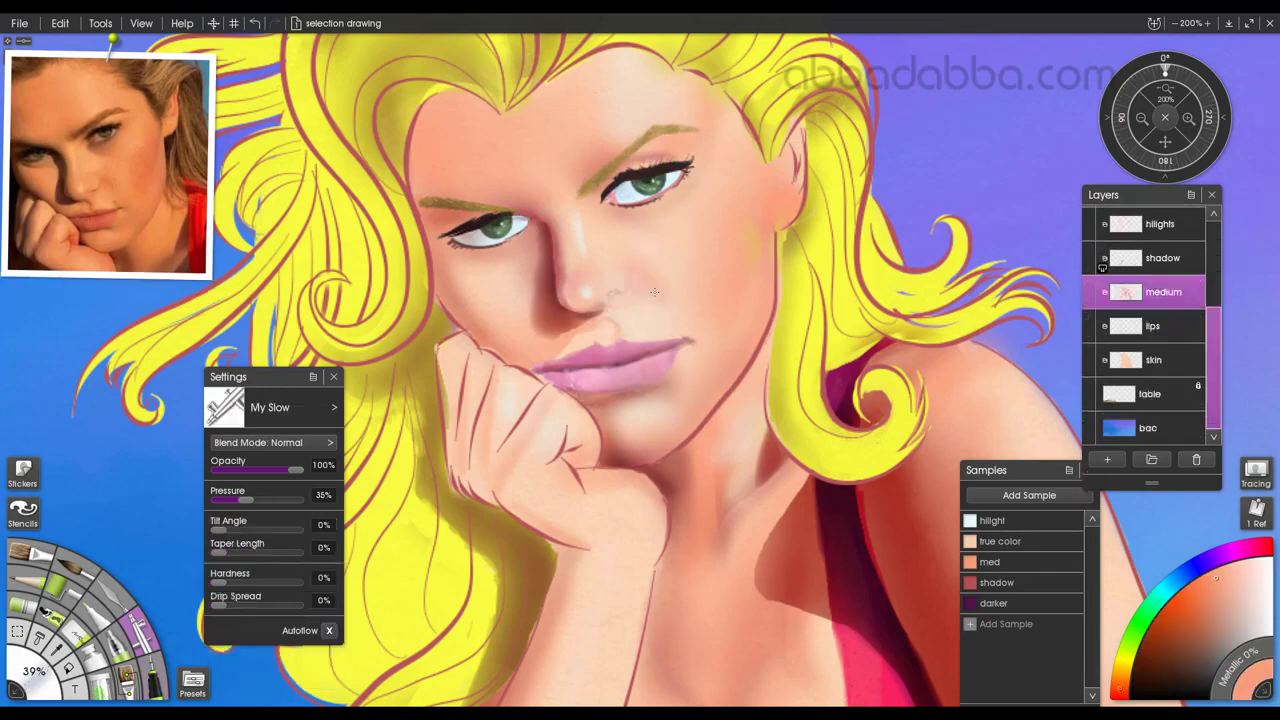
{"action": "left_click", "coordinate": [76, 633]}
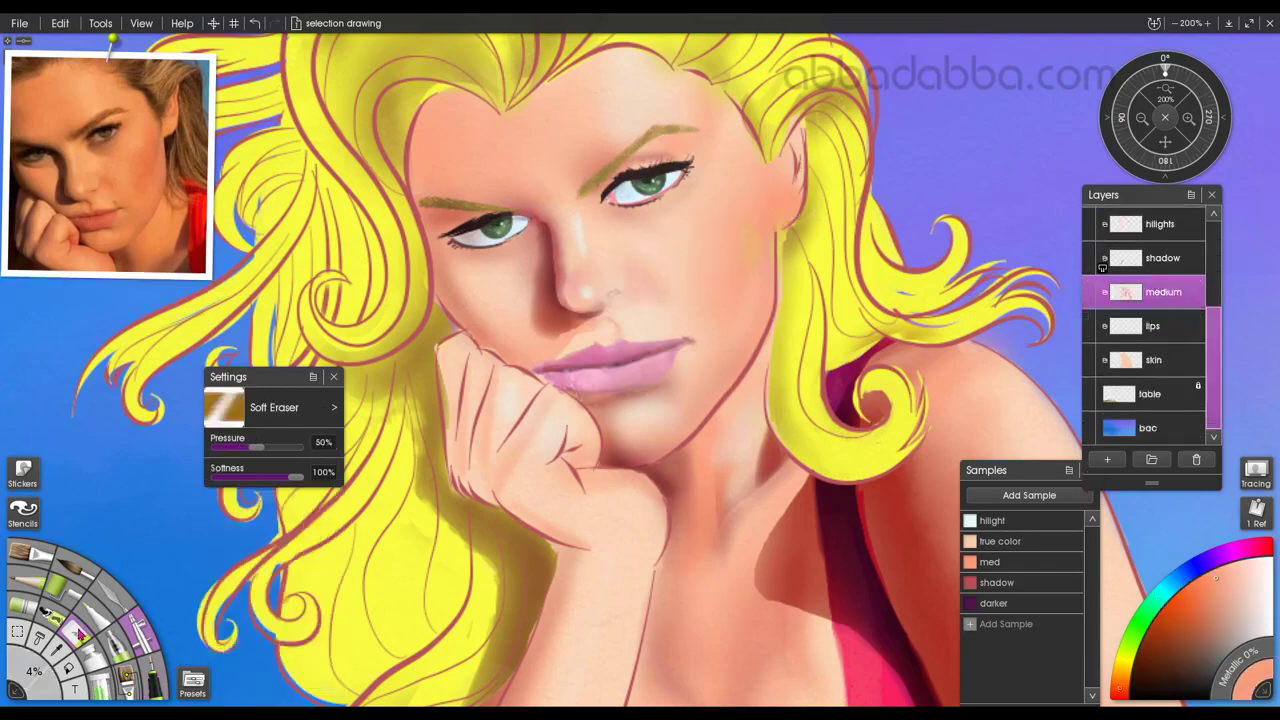
{"action": "left_click", "coordinate": [1038, 540]}
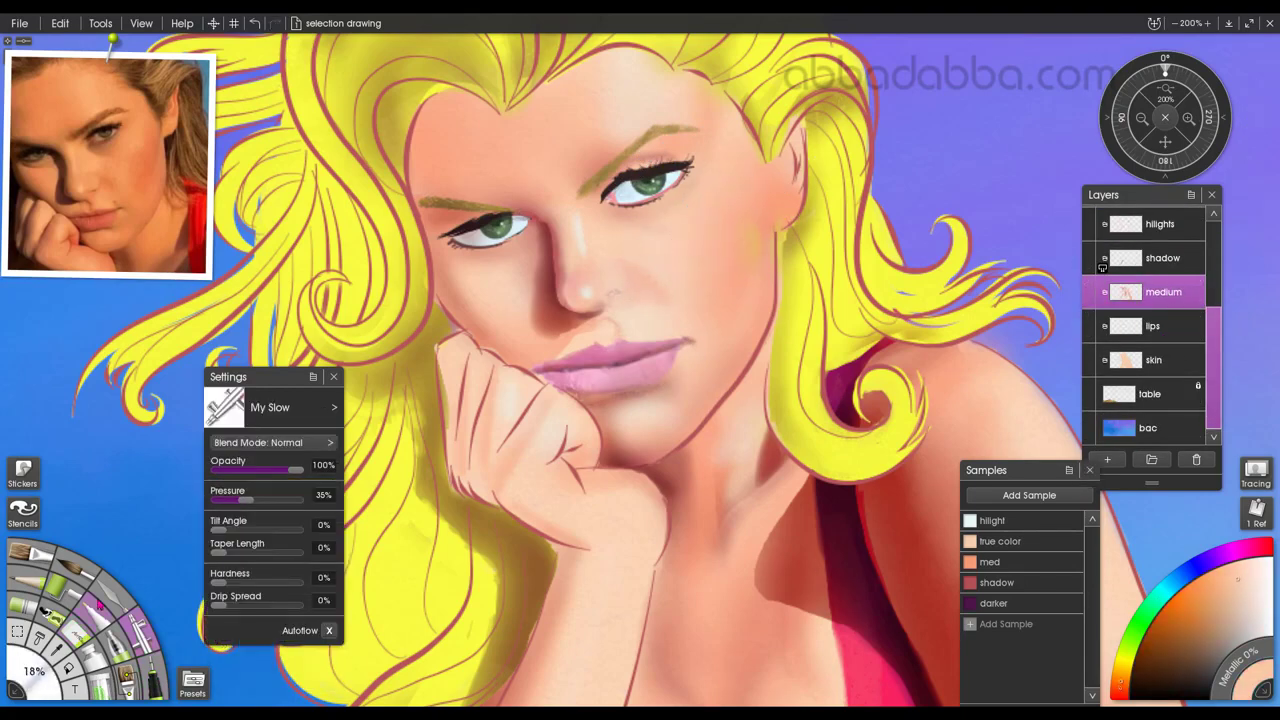
Add a layer above medium, and prepare the tapering pen on the shadow layer with 0% smoothing and the shadow colour sample.
{"action": "key", "text": "ctrl+shift+n"}
{"action": "left_click", "coordinate": [1162, 253]}
{"action": "left_click", "coordinate": [152, 678]}
{"action": "left_click", "coordinate": [994, 603]}
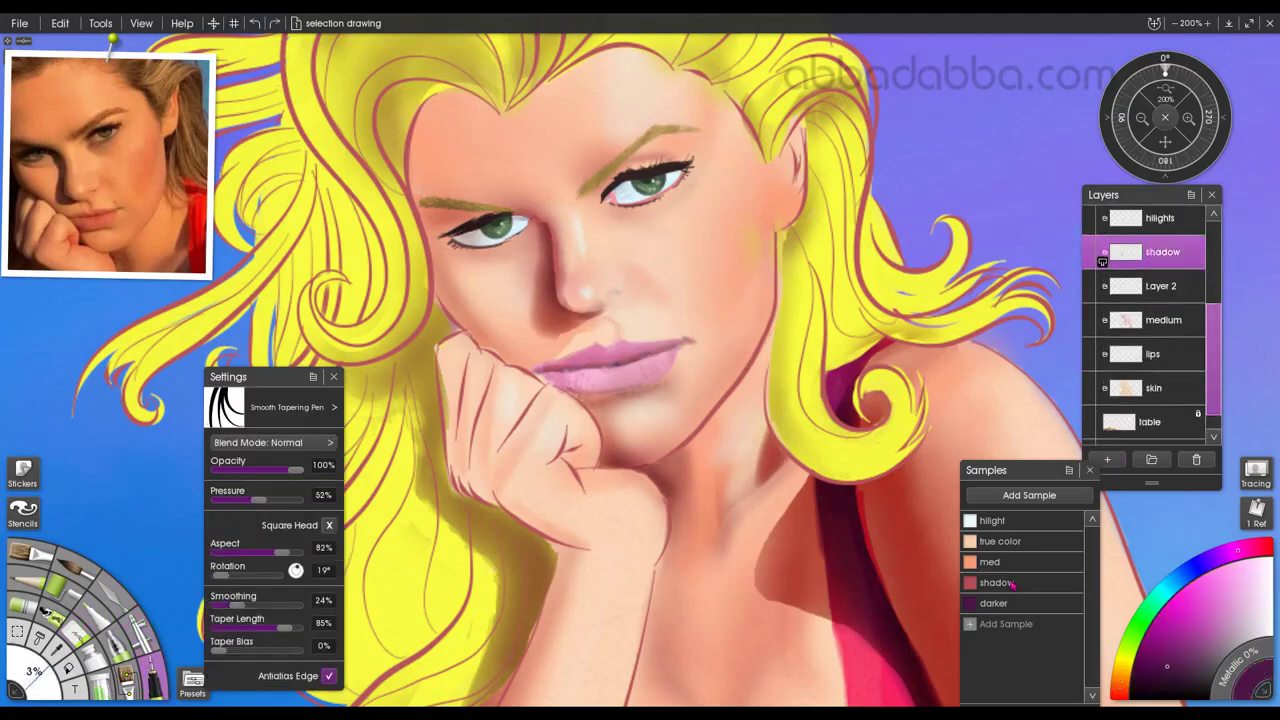
{"action": "left_click_drag", "start_coordinate": [242, 605], "coordinate": [214, 605]}
{"action": "left_click", "coordinate": [996, 583]}
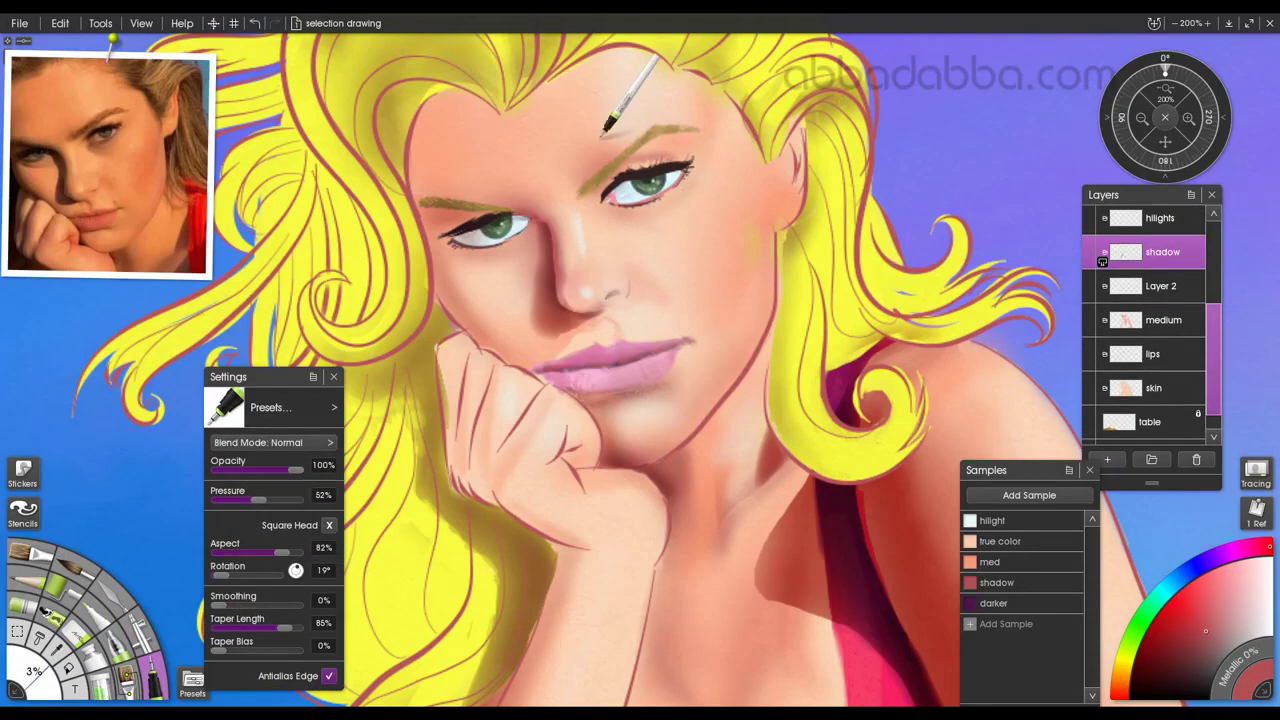
Airbrush the skin around the eye on Layer 2 with the med and shadow samples at 18% brush size.
{"action": "left_click", "coordinate": [1163, 290]}
{"action": "left_click", "coordinate": [138, 633]}
{"action": "left_click", "coordinate": [990, 562]}
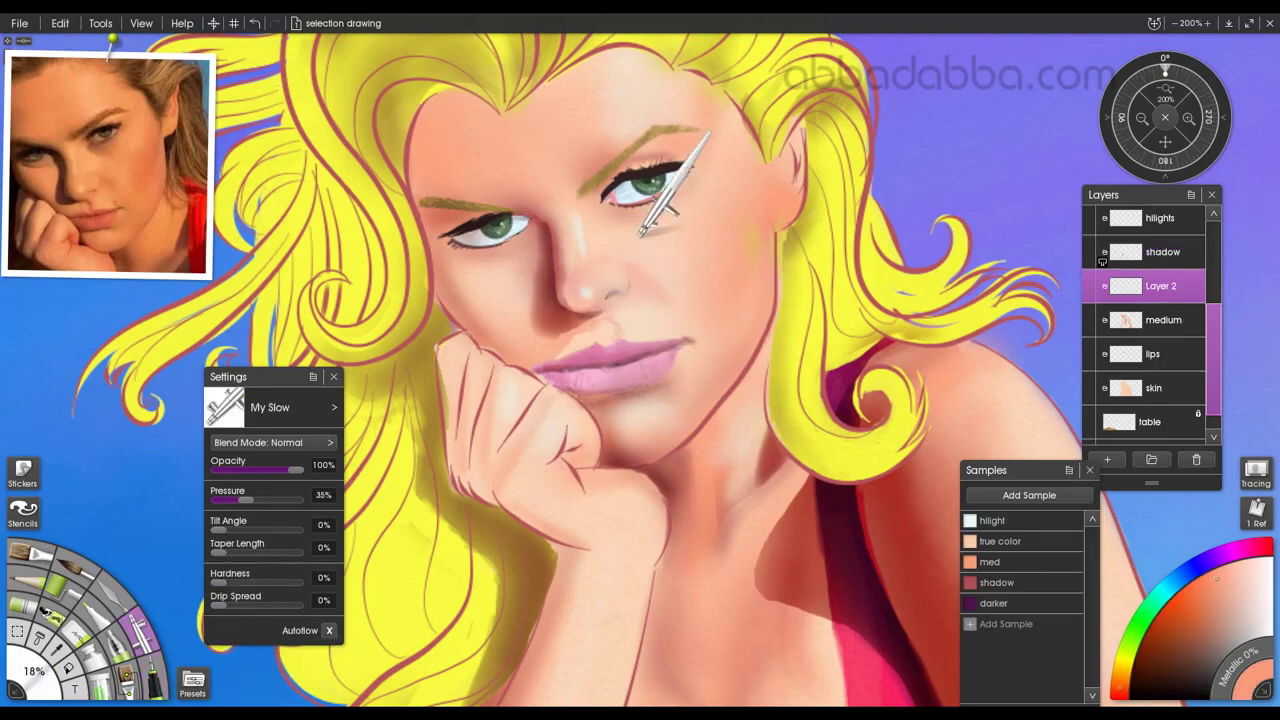
{"action": "left_click", "coordinate": [996, 583]}
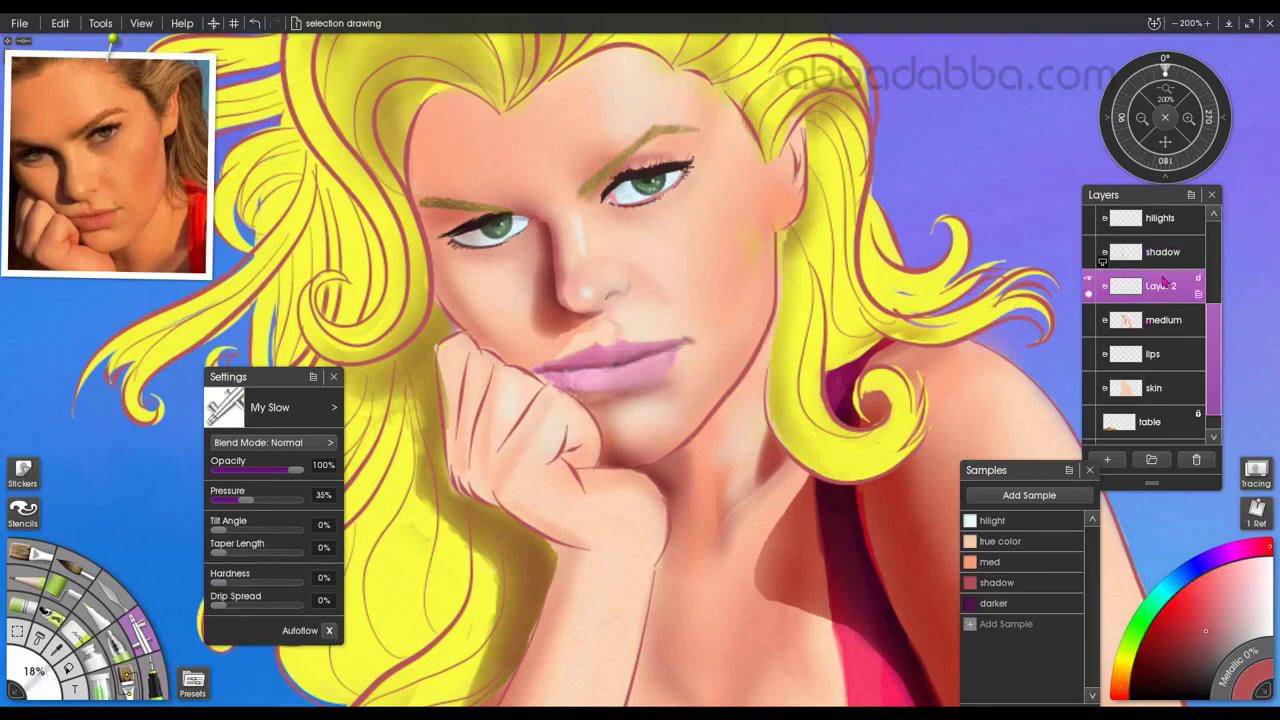
Airbrush med-coloured shading on the cheek, undo the unwanted change, and blend the medium layer with the palette knife.
{"action": "left_click", "coordinate": [1165, 321]}
{"action": "key", "text": "ctrl+e"}
{"action": "key", "text": "ctrl+z"}
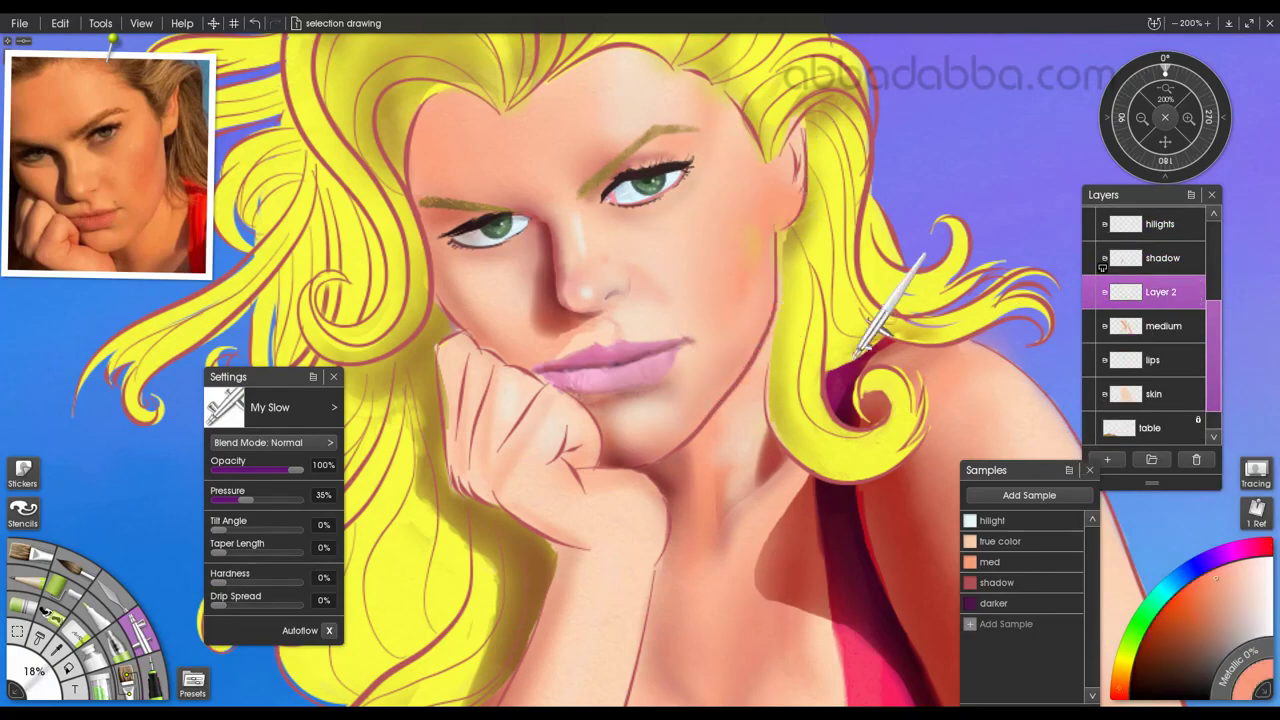
{"action": "key", "text": "k"}
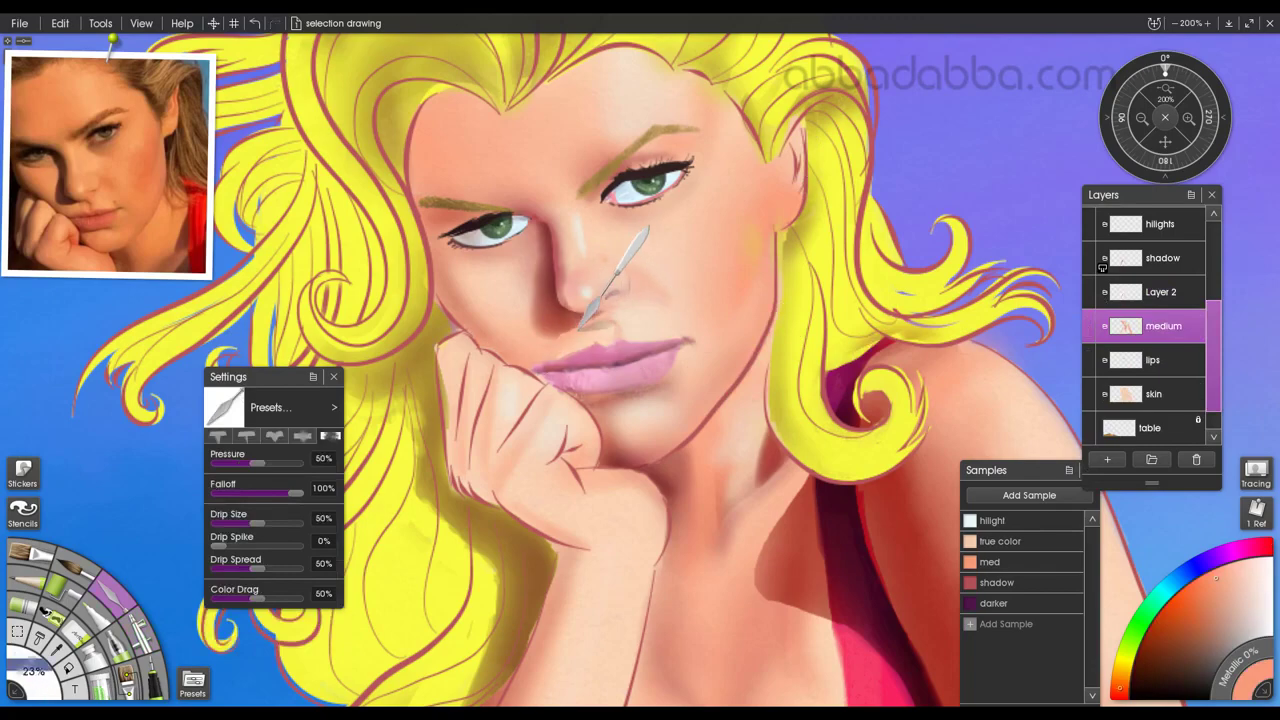
Hide and show the skin layers in turn to examine which layer holds the shadow beside the nose.
{"action": "scroll", "coordinate": [1110, 300], "scroll_direction": "down", "scroll_amount": 1}
{"action": "left_click", "coordinate": [1089, 295]}
{"action": "left_click", "coordinate": [1089, 295]}
{"action": "scroll", "coordinate": [1089, 295], "scroll_direction": "up", "scroll_amount": 2}
{"action": "scroll", "coordinate": [1089, 300], "scroll_direction": "down", "scroll_amount": 2}
{"action": "left_click", "coordinate": [1089, 308]}
{"action": "left_click", "coordinate": [1089, 377]}
{"action": "scroll", "coordinate": [1112, 330], "scroll_direction": "up", "scroll_amount": 4}
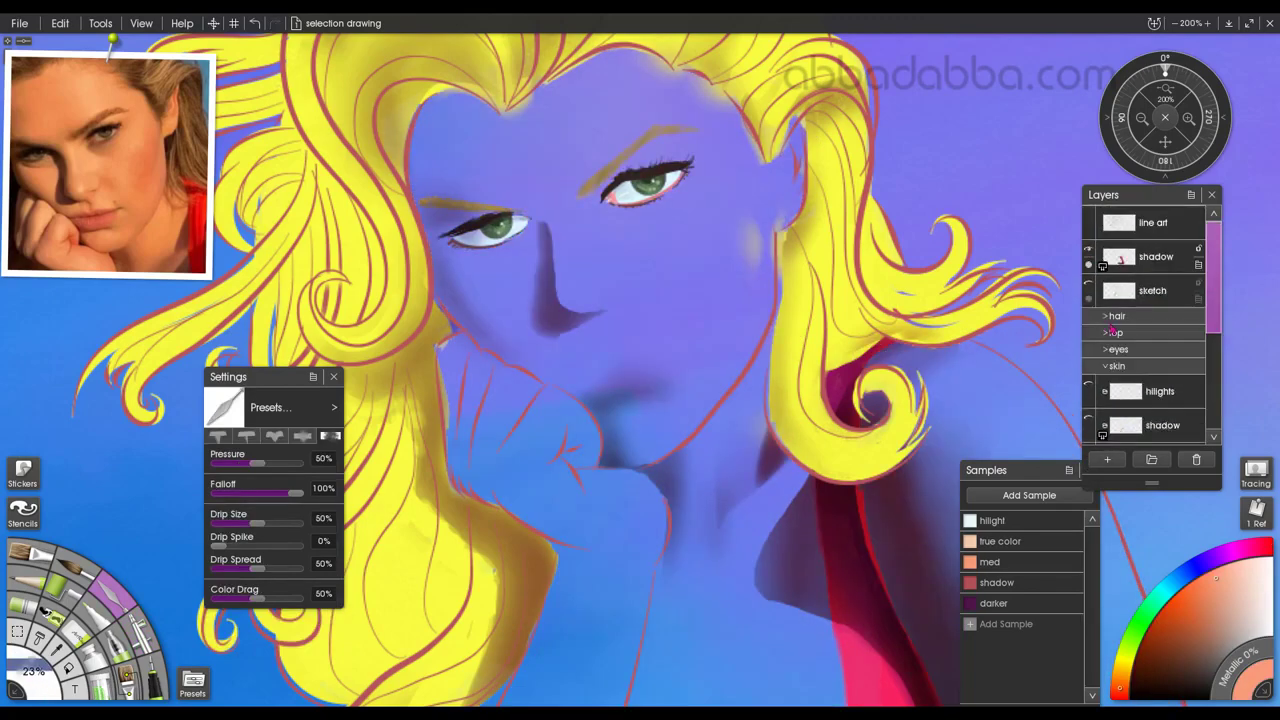
{"action": "scroll", "coordinate": [1111, 330], "scroll_direction": "down", "scroll_amount": 2}
{"action": "left_click_drag", "start_coordinate": [1089, 272], "coordinate": [1089, 438]}
Soften the shadow beside the nose on the top shadow layer with the Soft Eraser.
{"action": "scroll", "coordinate": [1111, 330], "scroll_direction": "up", "scroll_amount": 2}
{"action": "left_click", "coordinate": [1155, 257]}
{"action": "key", "text": "e"}
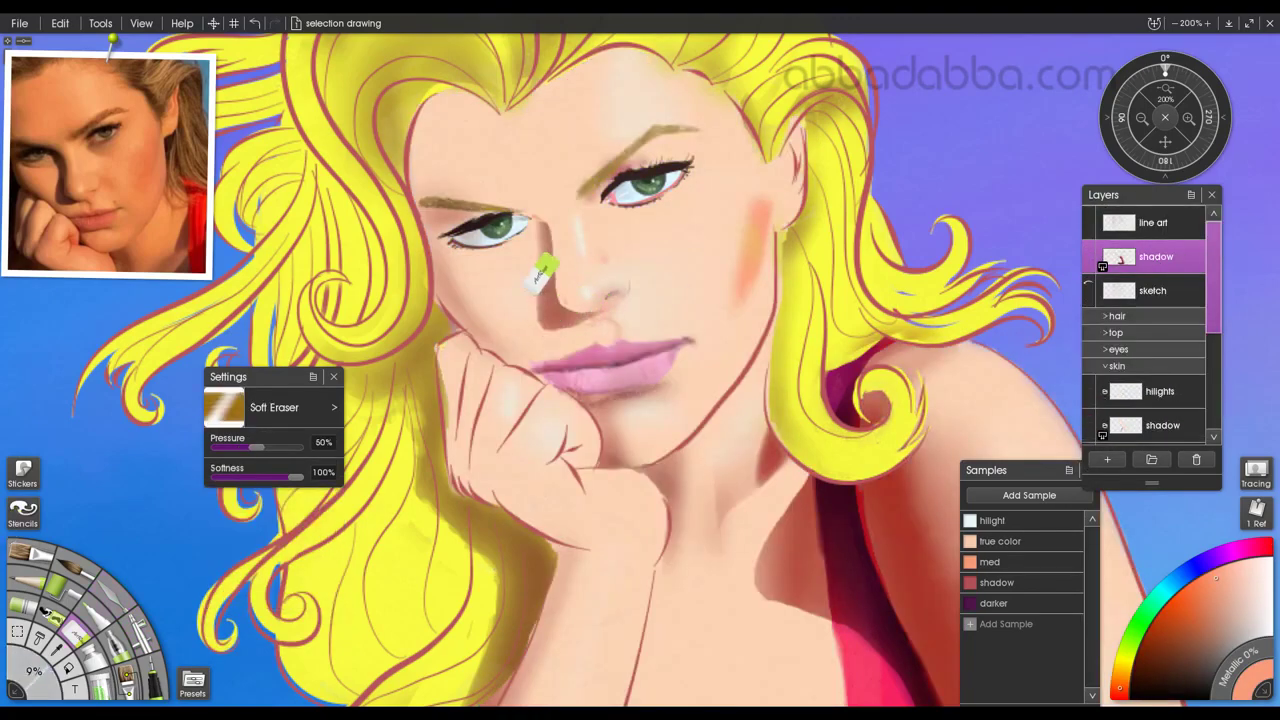
{"action": "key", "text": "a"}
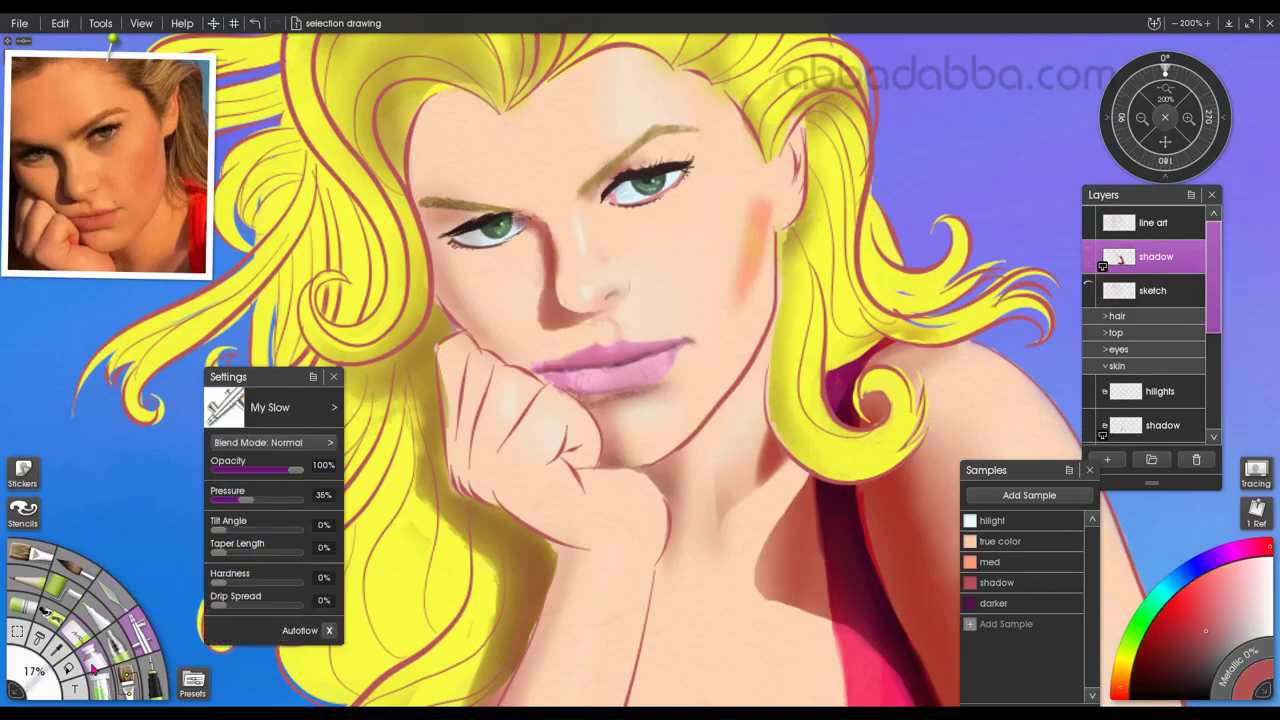
Airbrush shadow with the My Slow preset along the shaded edge of the face, under the chin, and beside the hand and forearm.
{"action": "left_click", "coordinate": [93, 670]}
{"action": "left_click", "coordinate": [193, 682]}
{"action": "left_click", "coordinate": [340, 315]}
{"action": "left_click", "coordinate": [140, 631]}
{"action": "left_click_drag", "start_coordinate": [90, 150], "coordinate": [125, 162]}
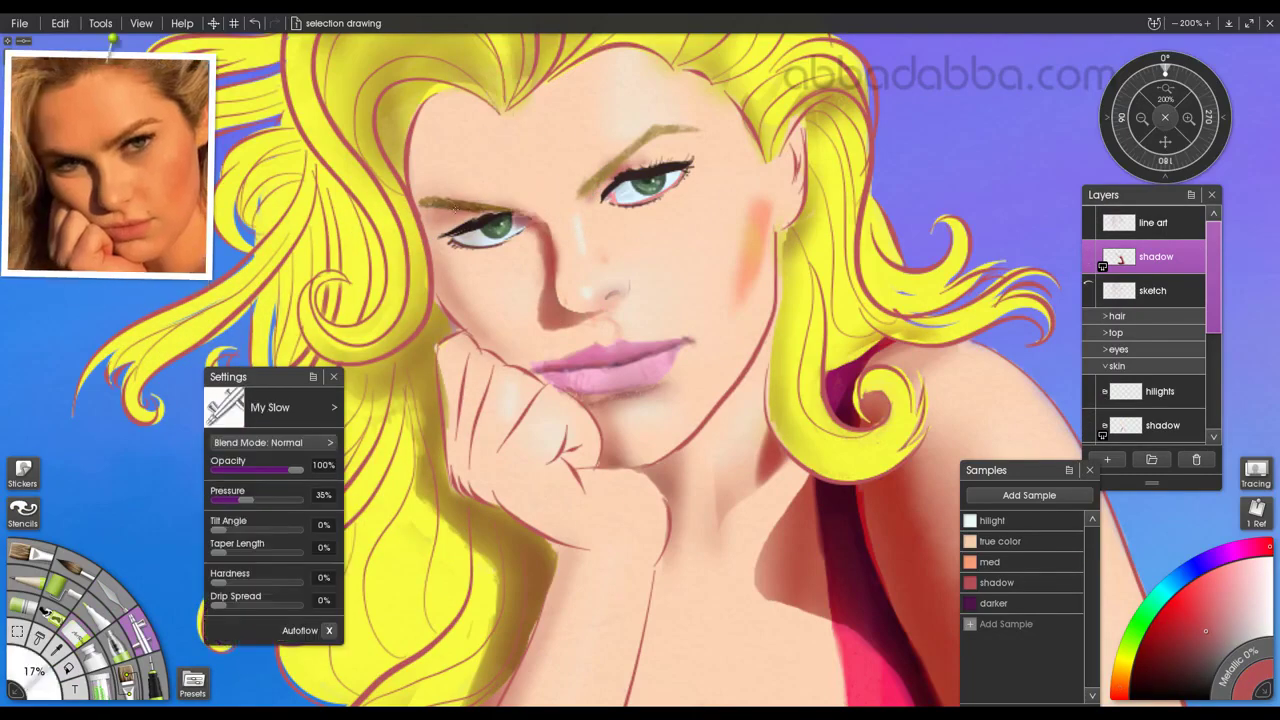
{"action": "left_click_drag", "start_coordinate": [418, 125], "coordinate": [483, 345]}
{"action": "left_click_drag", "start_coordinate": [547, 201], "coordinate": [558, 352]}
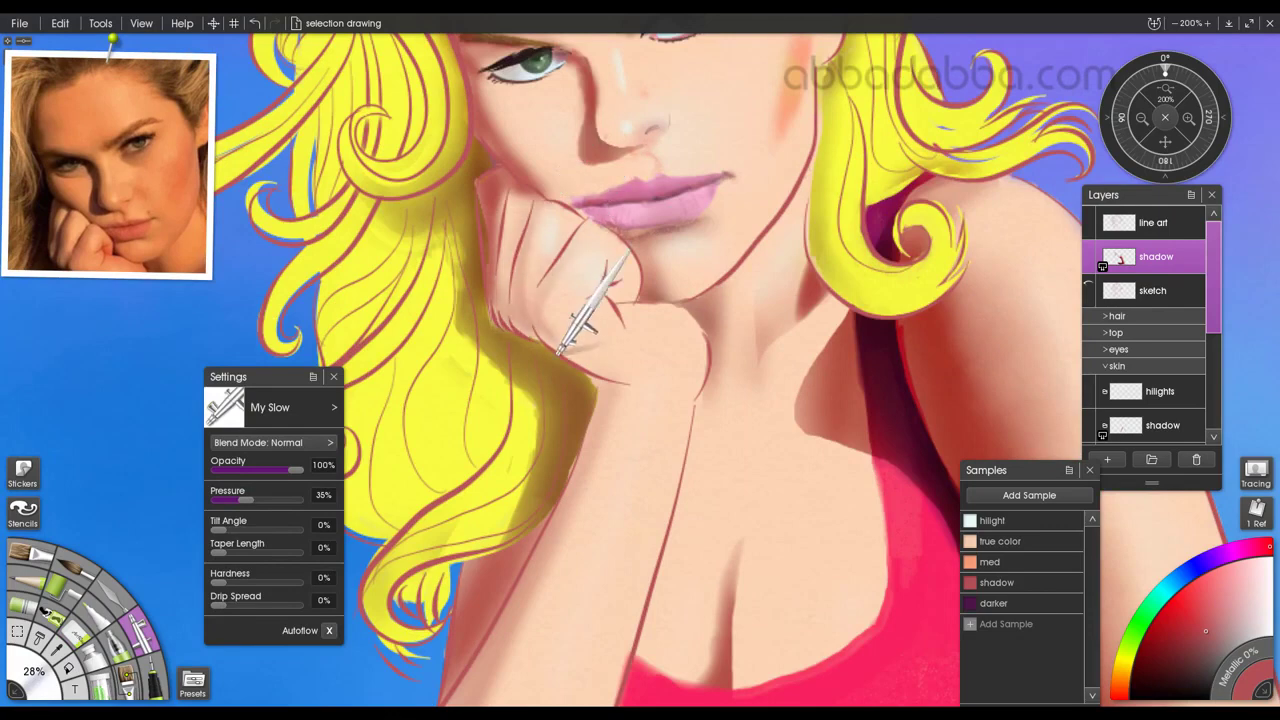
{"action": "scroll", "coordinate": [110, 165], "scroll_direction": "down", "scroll_amount": 5}
{"action": "mouse_move", "coordinate": [459, 201]}
{"action": "left_mouse_down"}
{"action": "mouse_move", "coordinate": [575, 385]}
{"action": "mouse_move", "coordinate": [455, 650]}
{"action": "left_mouse_up"}
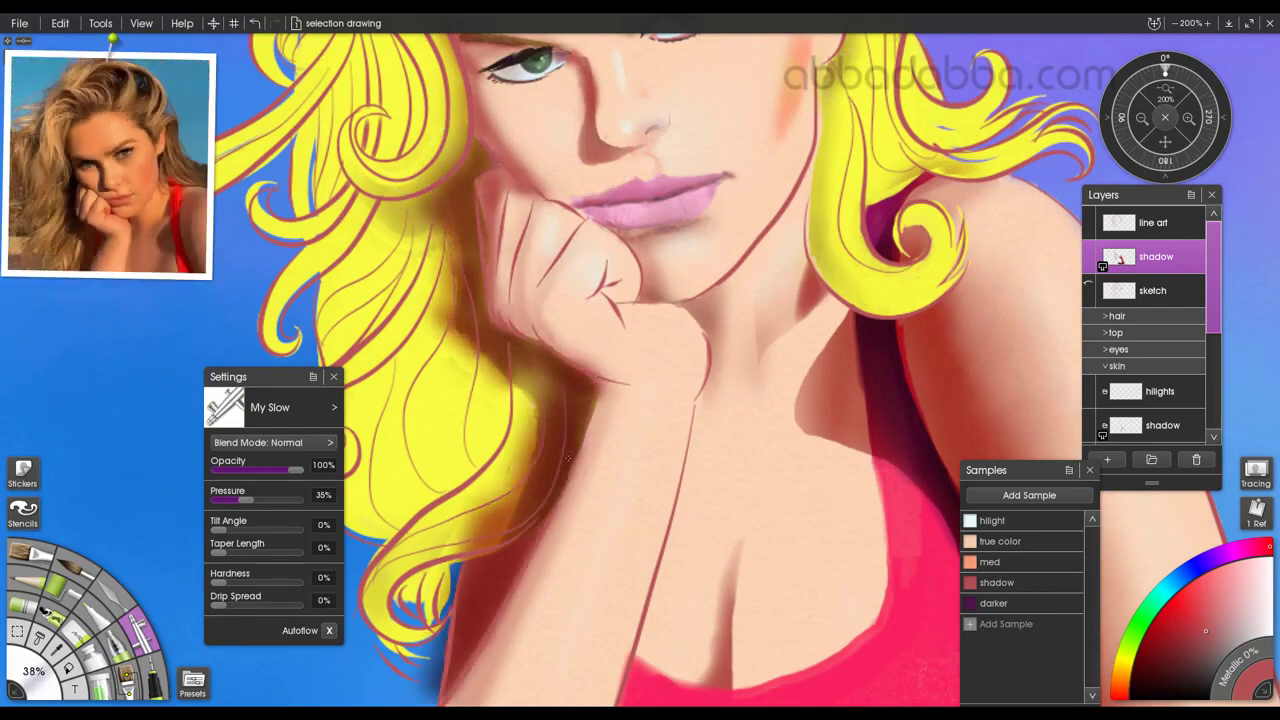
{"action": "left_click_drag", "start_coordinate": [525, 360], "coordinate": [555, 395]}
{"action": "left_click_drag", "start_coordinate": [638, 254], "coordinate": [676, 296]}
Erase excess shadow around the chin, hand and face edge with the Kneaded Eraser preset, undoing the unwanted soft-eraser change.
{"action": "left_click", "coordinate": [76, 634]}
{"action": "left_click", "coordinate": [292, 407]}
{"action": "mouse_move", "coordinate": [380, 466]}
{"action": "left_click", "coordinate": [550, 516]}
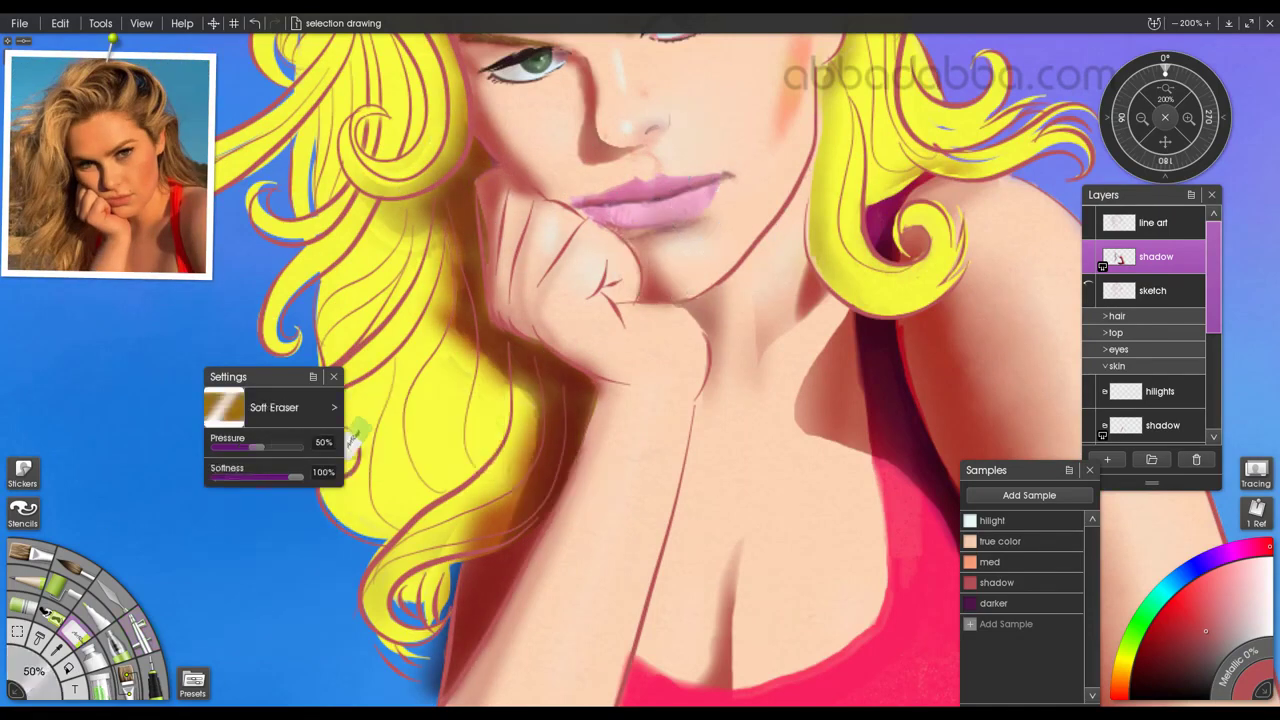
{"action": "key", "text": "ctrl+z"}
{"action": "left_click", "coordinate": [292, 407]}
{"action": "left_click", "coordinate": [550, 500]}
{"action": "left_click_drag", "start_coordinate": [48, 671], "coordinate": [22, 673]}
{"action": "mouse_move", "coordinate": [624, 268]}
{"action": "left_mouse_down"}
{"action": "mouse_move", "coordinate": [670, 264]}
{"action": "mouse_move", "coordinate": [657, 276]}
{"action": "mouse_move", "coordinate": [686, 284]}
{"action": "left_mouse_up"}
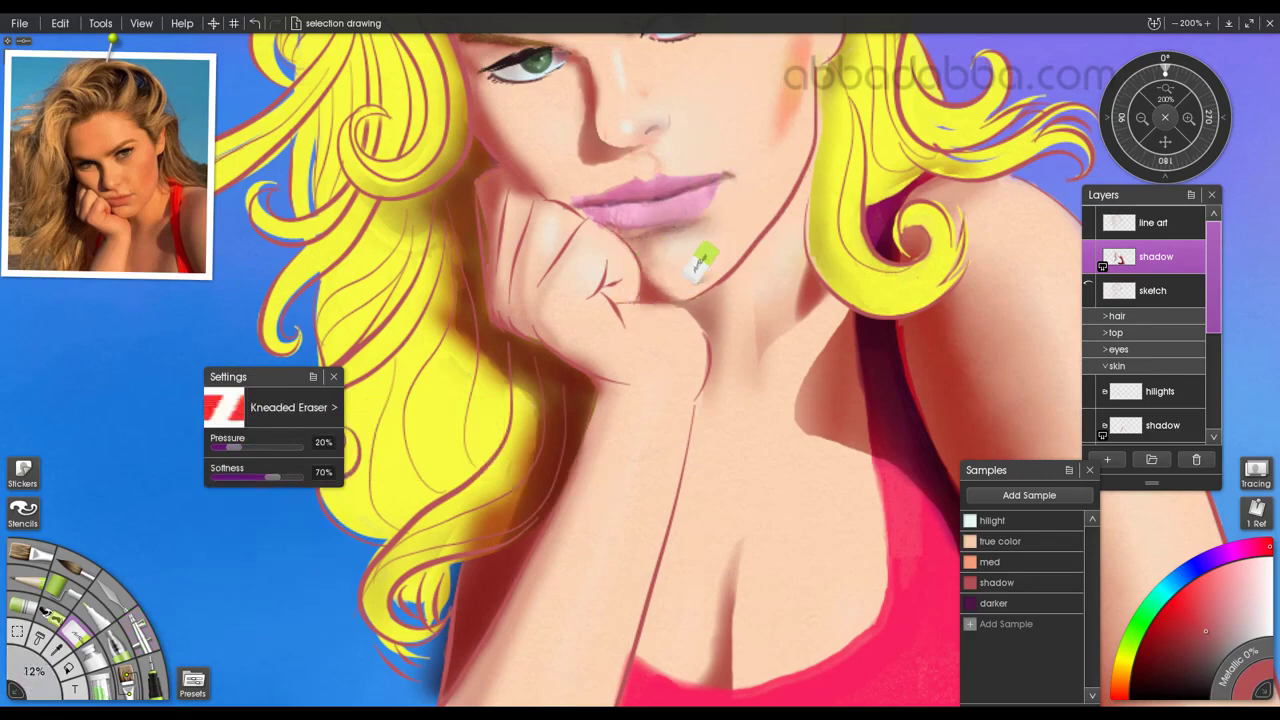
{"action": "left_click_drag", "start_coordinate": [440, 346], "coordinate": [545, 480]}
{"action": "left_click_drag", "start_coordinate": [458, 84], "coordinate": [460, 328]}
{"action": "left_click_drag", "start_coordinate": [34, 671], "coordinate": [45, 671]}
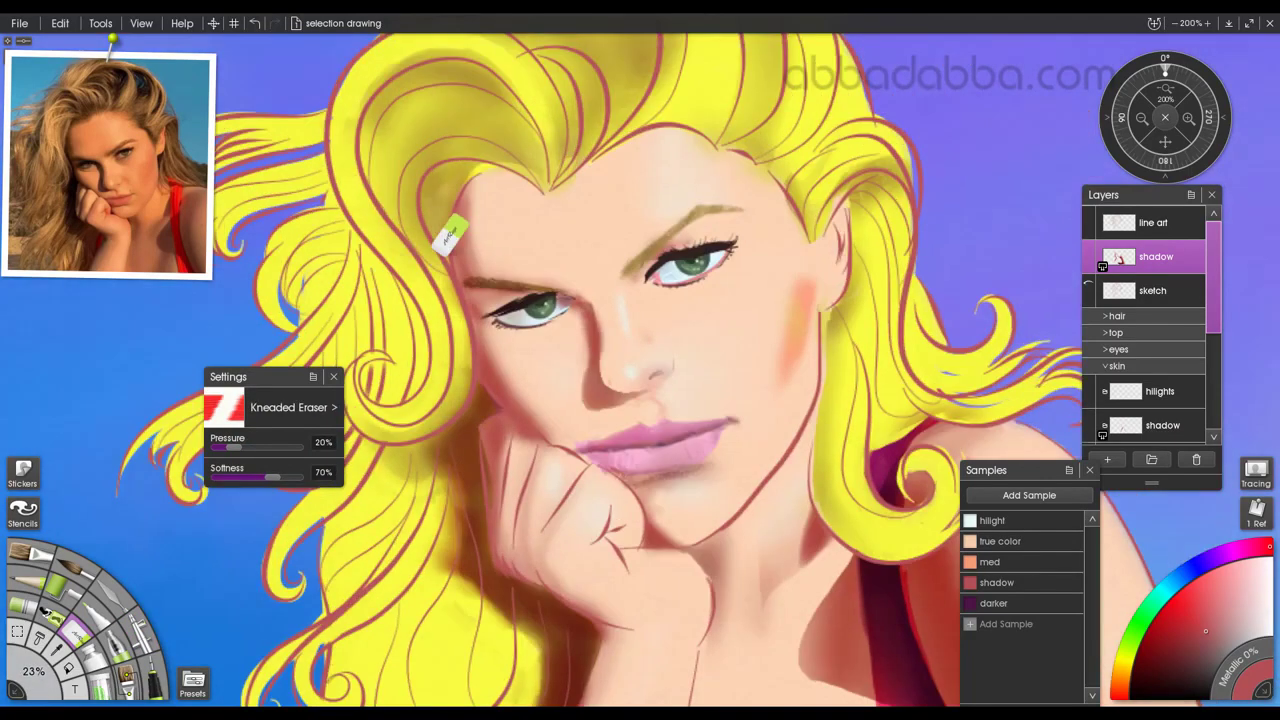
Blend the shadow along the forearm with the palette knife and erase its excess beside the face.
{"action": "mouse_move", "coordinate": [1214, 311]}
{"action": "left_mouse_down"}
{"action": "mouse_move", "coordinate": [1215, 351]}
{"action": "mouse_move", "coordinate": [1214, 319]}
{"action": "left_mouse_up"}
{"action": "left_click", "coordinate": [1116, 306]}
{"action": "left_click", "coordinate": [1160, 261]}
{"action": "left_click", "coordinate": [110, 597]}
{"action": "left_click_drag", "start_coordinate": [450, 540], "coordinate": [530, 670]}
{"action": "mouse_move", "coordinate": [520, 610]}
{"action": "left_mouse_down"}
{"action": "mouse_move", "coordinate": [550, 395]}
{"action": "mouse_move", "coordinate": [540, 540]}
{"action": "left_mouse_up"}
{"action": "left_click", "coordinate": [76, 634]}
{"action": "mouse_move", "coordinate": [451, 329]}
{"action": "left_mouse_down"}
{"action": "mouse_move", "coordinate": [434, 591]}
{"action": "mouse_move", "coordinate": [435, 329]}
{"action": "left_mouse_up"}
Clean the shadow layer's spill off the hair beside the hand and forearm using the Hard Edged eraser preset.
{"action": "left_click", "coordinate": [1116, 236]}
{"action": "left_click", "coordinate": [1156, 257]}
{"action": "left_click", "coordinate": [1088, 260]}
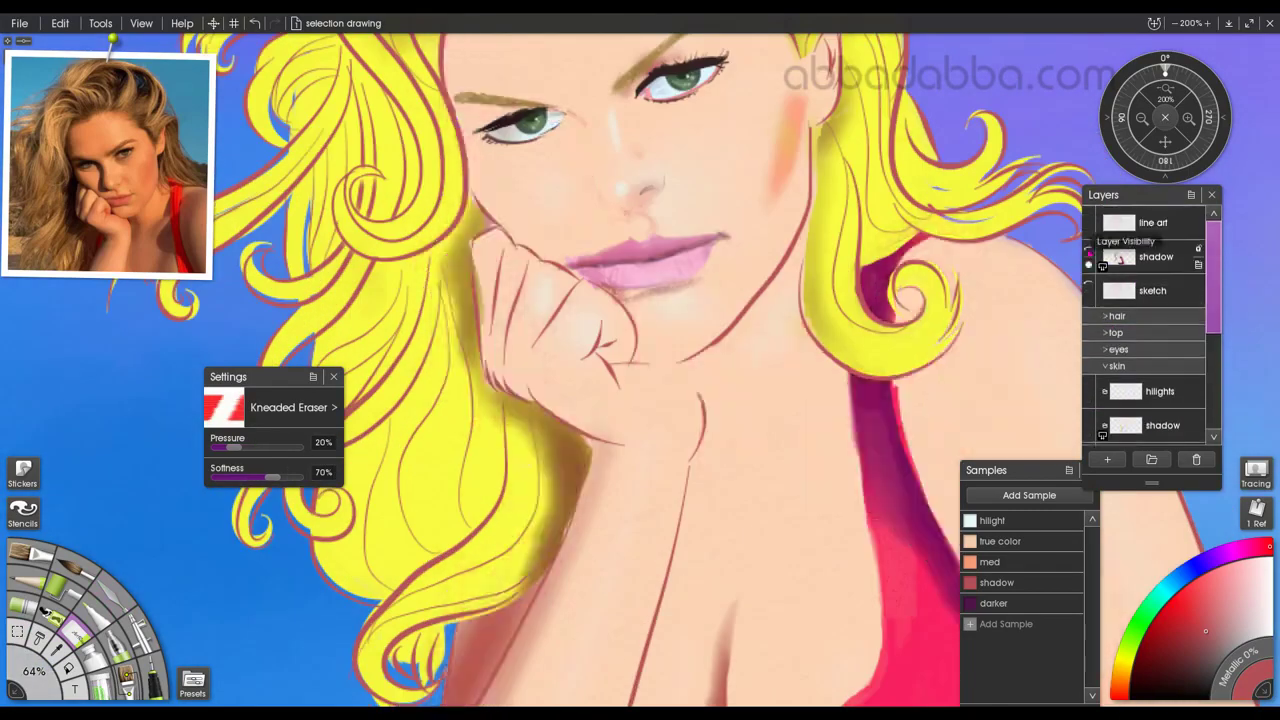
{"action": "left_click", "coordinate": [1088, 260]}
{"action": "left_click_drag", "start_coordinate": [450, 385], "coordinate": [500, 430]}
{"action": "left_click", "coordinate": [279, 408]}
{"action": "left_click_drag", "start_coordinate": [45, 671], "coordinate": [34, 676]}
{"action": "mouse_move", "coordinate": [482, 396]}
{"action": "left_mouse_down"}
{"action": "mouse_move", "coordinate": [480, 432]}
{"action": "mouse_move", "coordinate": [541, 446]}
{"action": "left_mouse_up"}
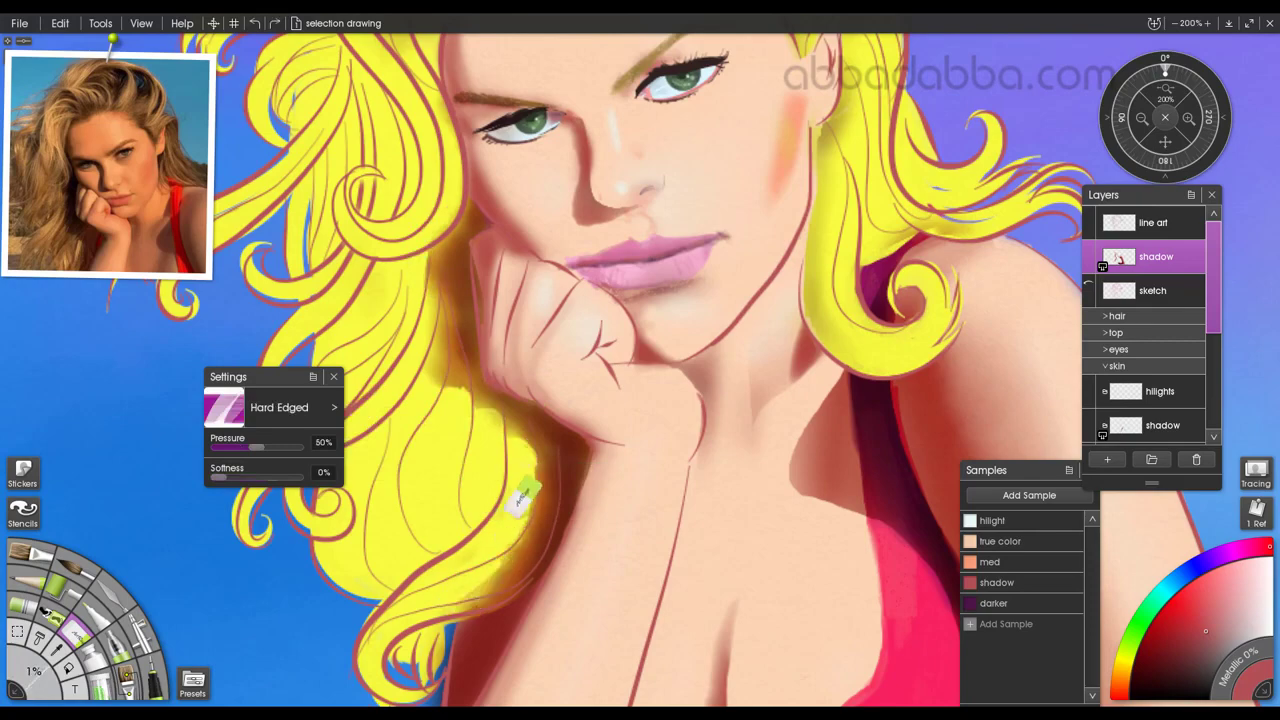
{"action": "key", "text": "bracketright"}
{"action": "key", "text": "bracketright"}
{"action": "left_click_drag", "start_coordinate": [510, 535], "coordinate": [465, 600]}
{"action": "left_click_drag", "start_coordinate": [524, 495], "coordinate": [535, 470]}
{"action": "scroll", "coordinate": [468, 442], "scroll_direction": "down", "scroll_amount": 5}
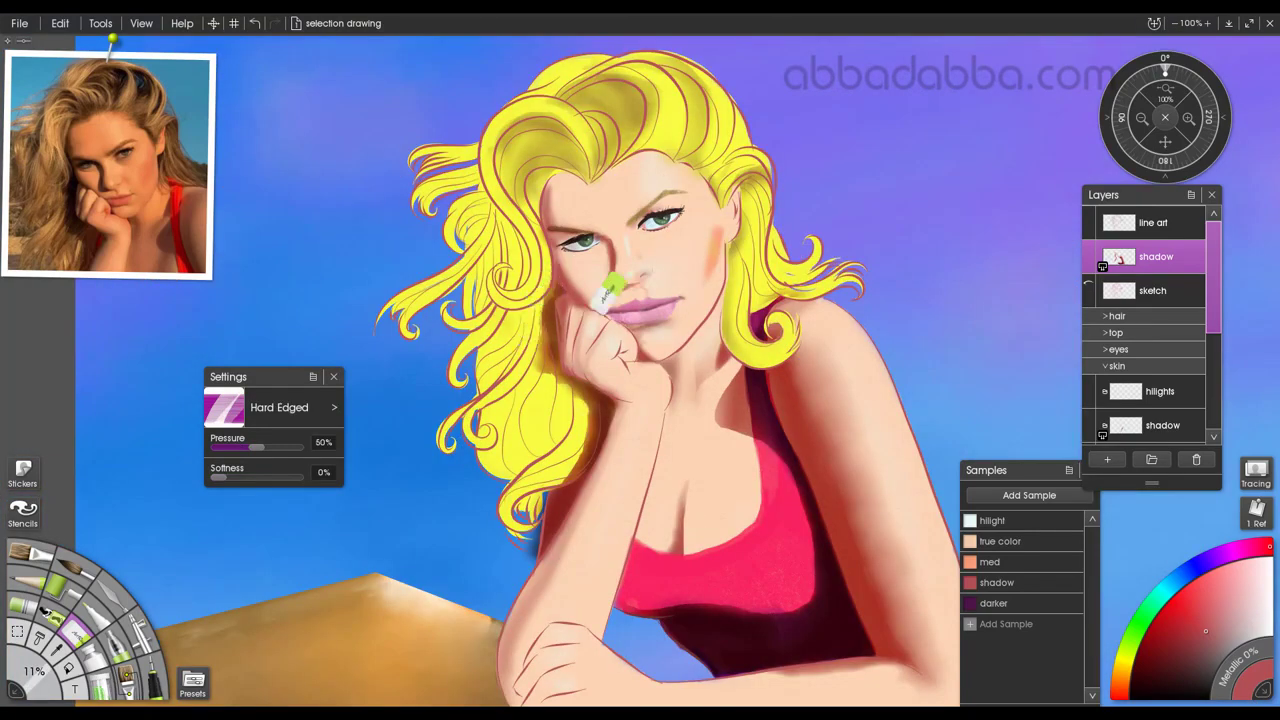
Lasso the nose shadow on the top shadow layer and stretch it slightly downward with Transform.
{"action": "scroll", "coordinate": [608, 293], "scroll_direction": "up", "scroll_amount": 8}
{"action": "left_click_drag", "start_coordinate": [857, 272], "coordinate": [914, 682]}
{"action": "left_click", "coordinate": [95, 655]}
{"action": "scroll", "coordinate": [1150, 260], "scroll_direction": "down", "scroll_amount": 1}
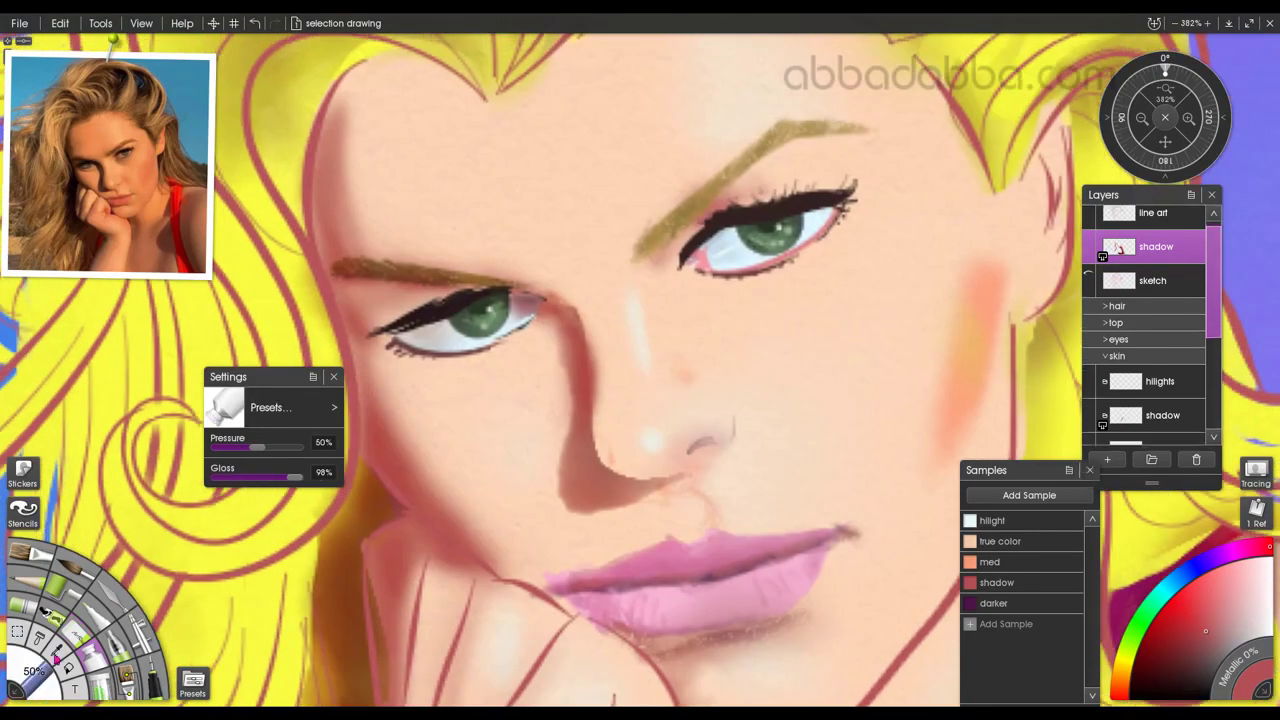
{"action": "left_click", "coordinate": [17, 632]}
{"action": "scroll", "coordinate": [1160, 262], "scroll_direction": "up", "scroll_amount": 1}
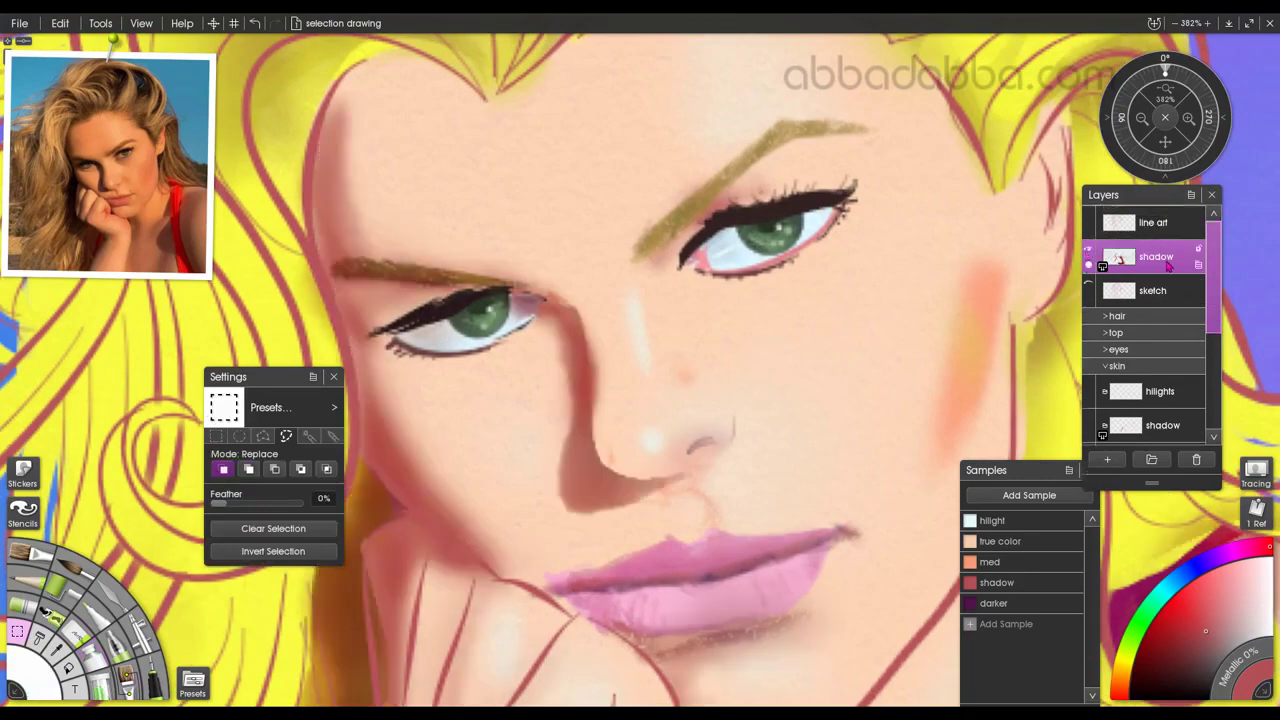
{"action": "left_click_drag", "start_coordinate": [537, 318], "coordinate": [757, 425]}
{"action": "key", "text": "ctrl+t"}
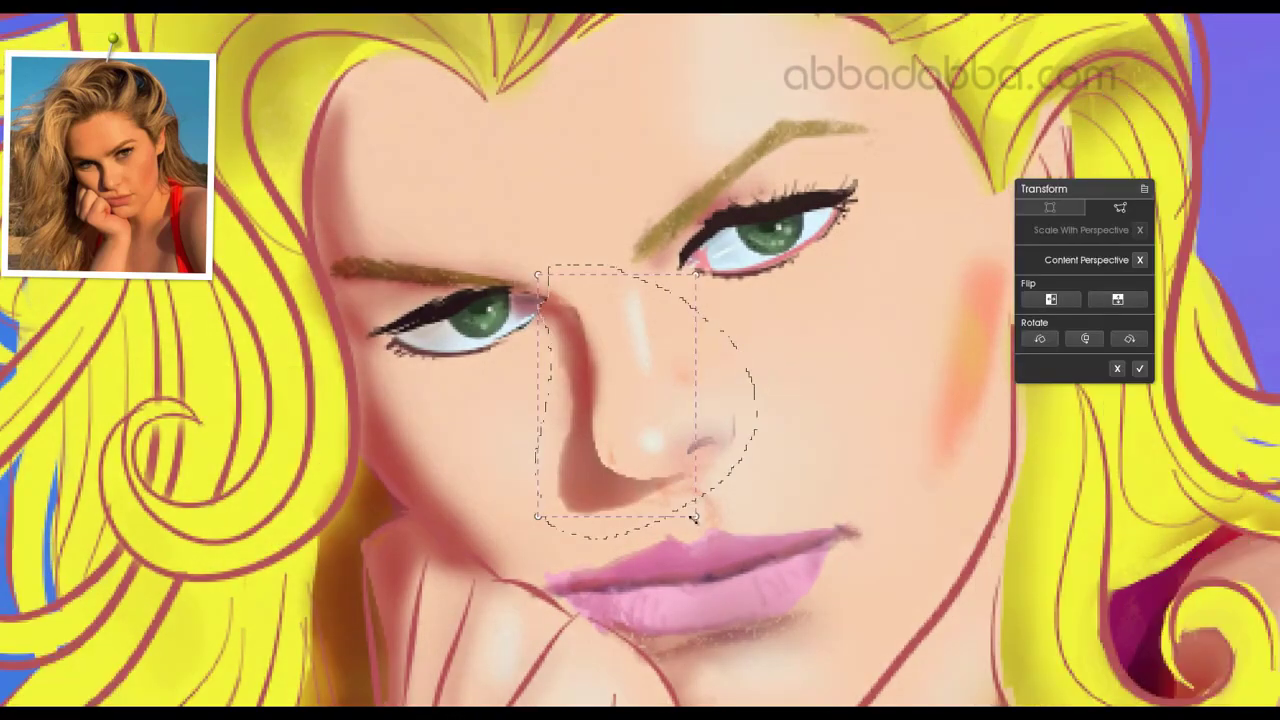
{"action": "key", "text": "Return"}
Adjust the nostril shading with Transform on the skin group's shadow layer.
{"action": "left_click", "coordinate": [1102, 313]}
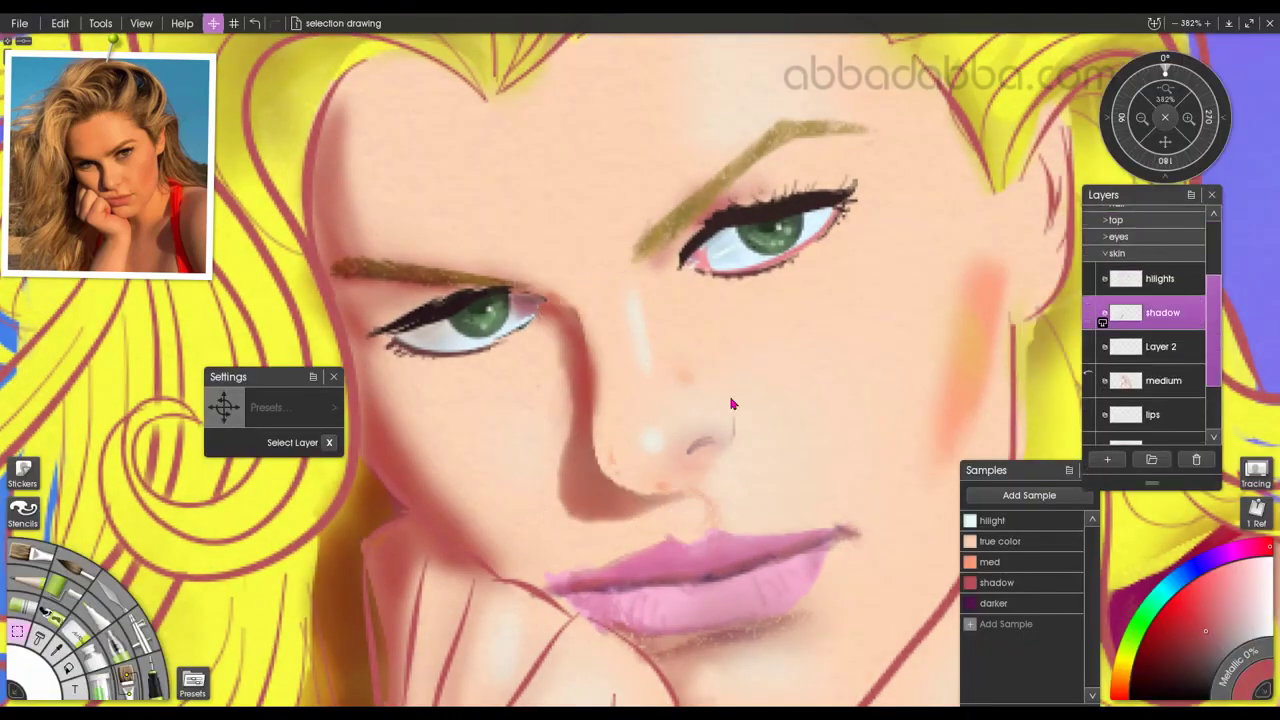
{"action": "key", "text": "ctrl+t"}
{"action": "key", "text": "Return"}
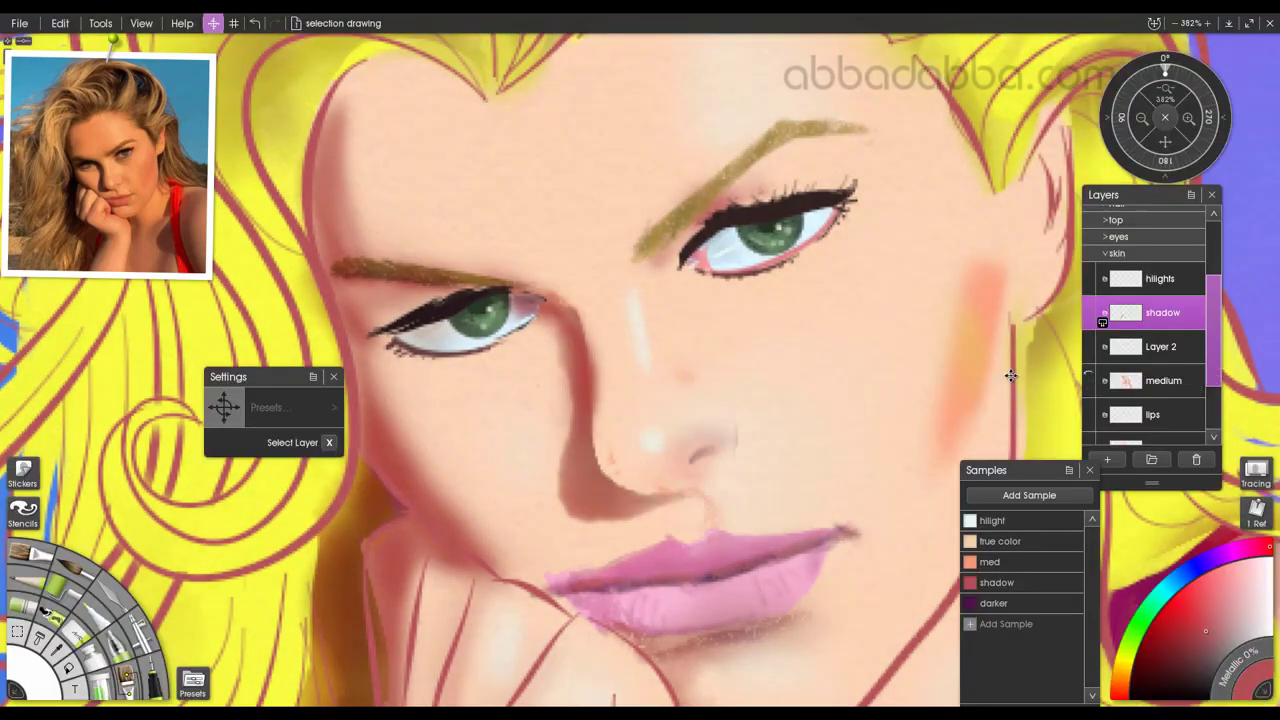
Save the drawing, checking the face up close and the whole figure.
{"action": "key", "text": "ctrl+0"}
{"action": "key", "text": "ctrl+s"}
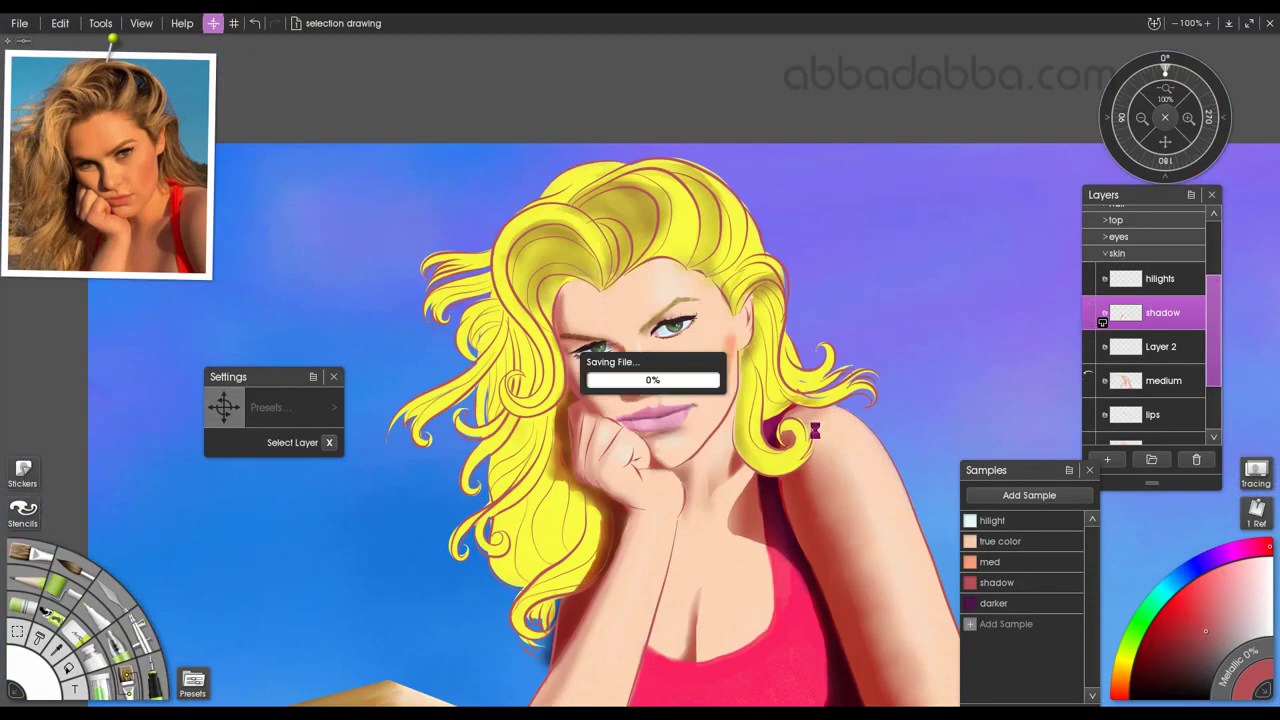
{"action": "key", "text": "ctrl+plus"}
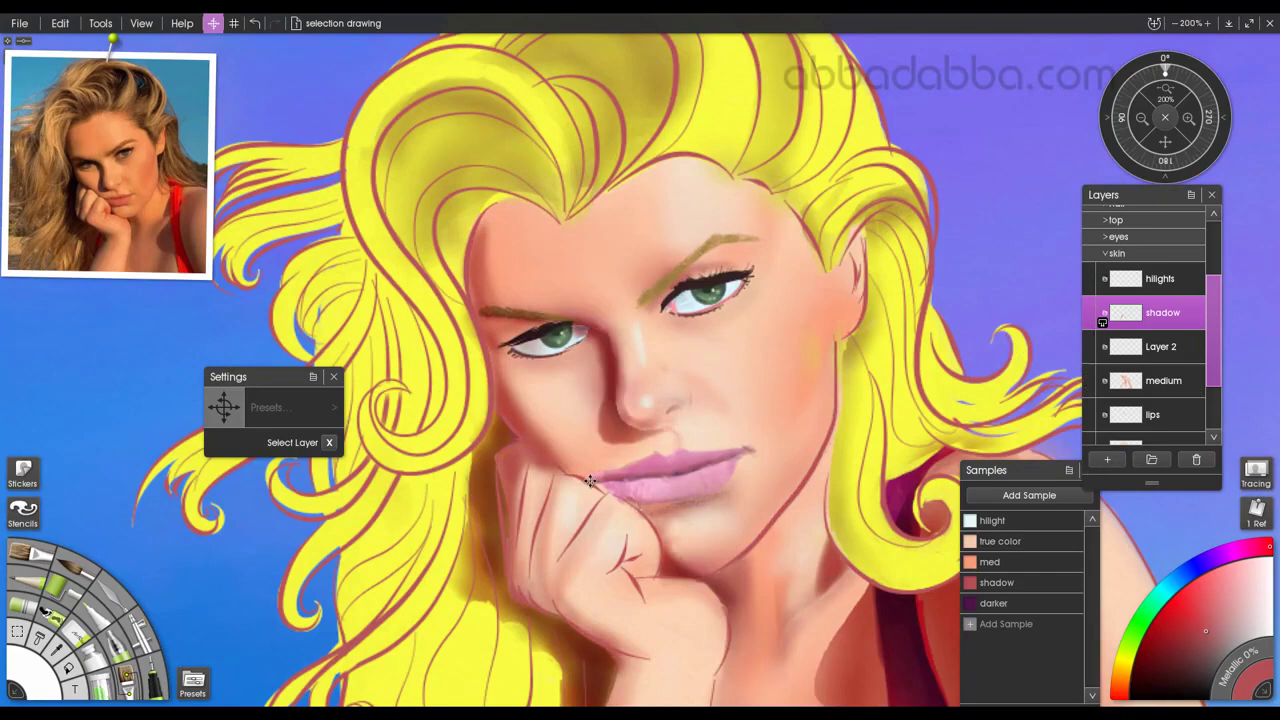
{"action": "key", "text": "ctrl+s"}
{"action": "key", "text": "ctrl+0"}
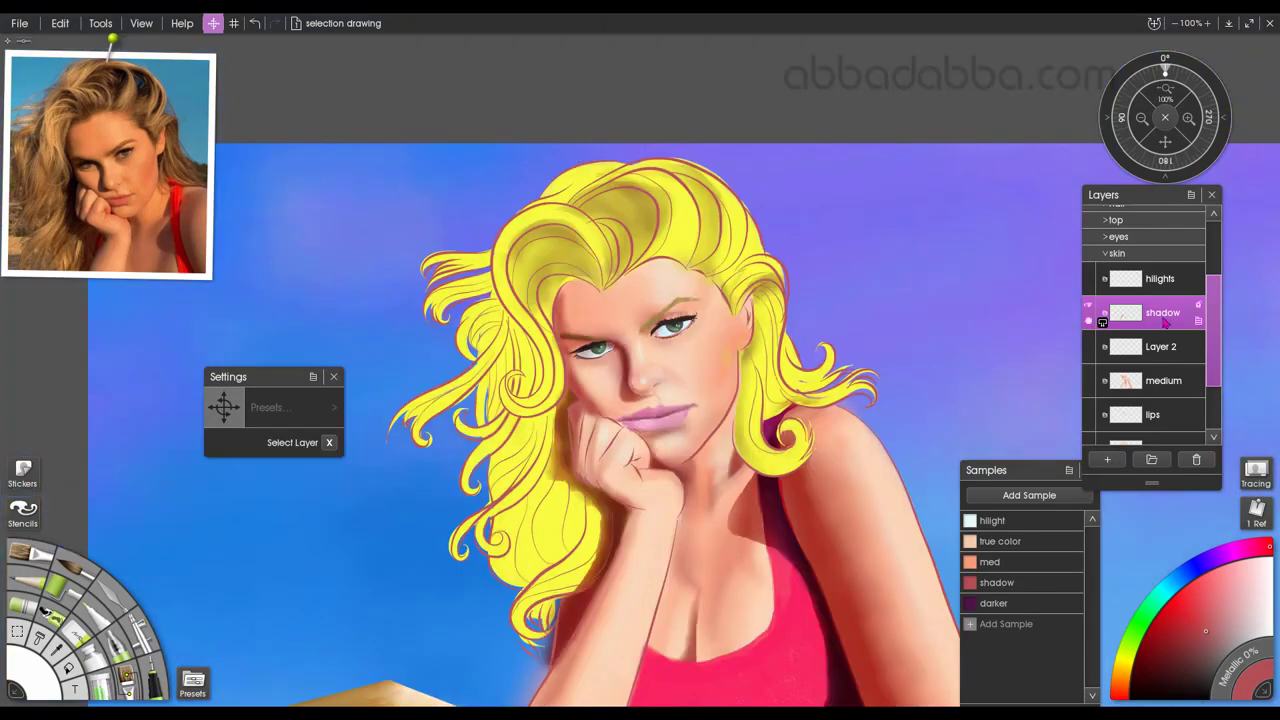
Add a layer above the skin group's shadow layer and name it dk shadow.
{"action": "left_click", "coordinate": [1107, 460]}
{"action": "double_click", "coordinate": [1163, 313]}
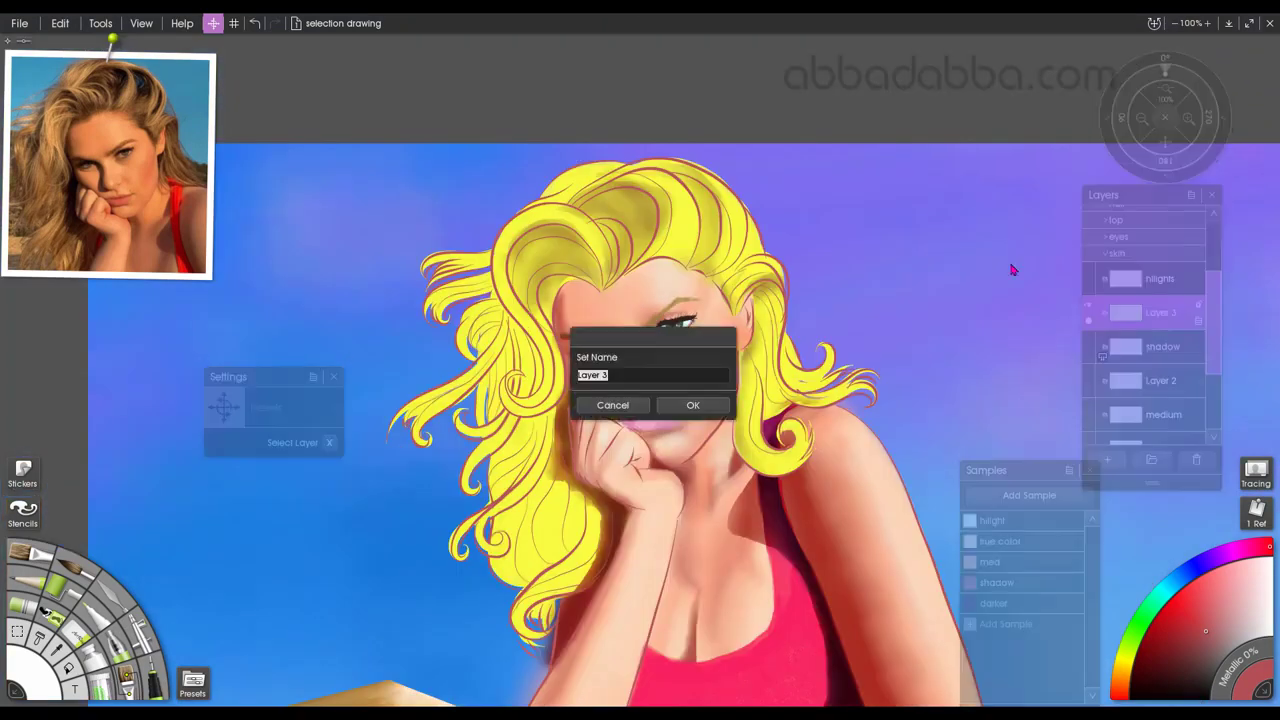
{"action": "type", "text": "dk shadow"}
{"action": "key", "text": "Return"}
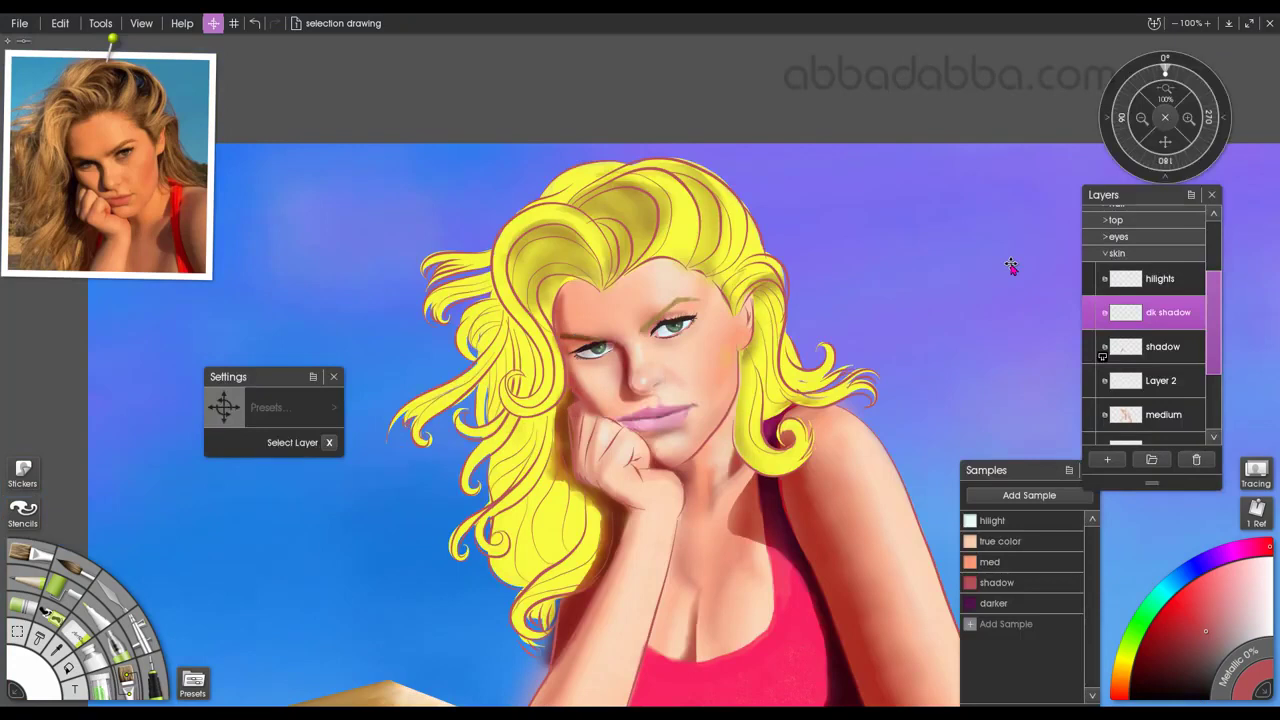
Reposition the reference photo's view and load the darker colour sample on the dk shadow layer.
{"action": "scroll", "coordinate": [1150, 350], "scroll_direction": "up", "scroll_amount": 3}
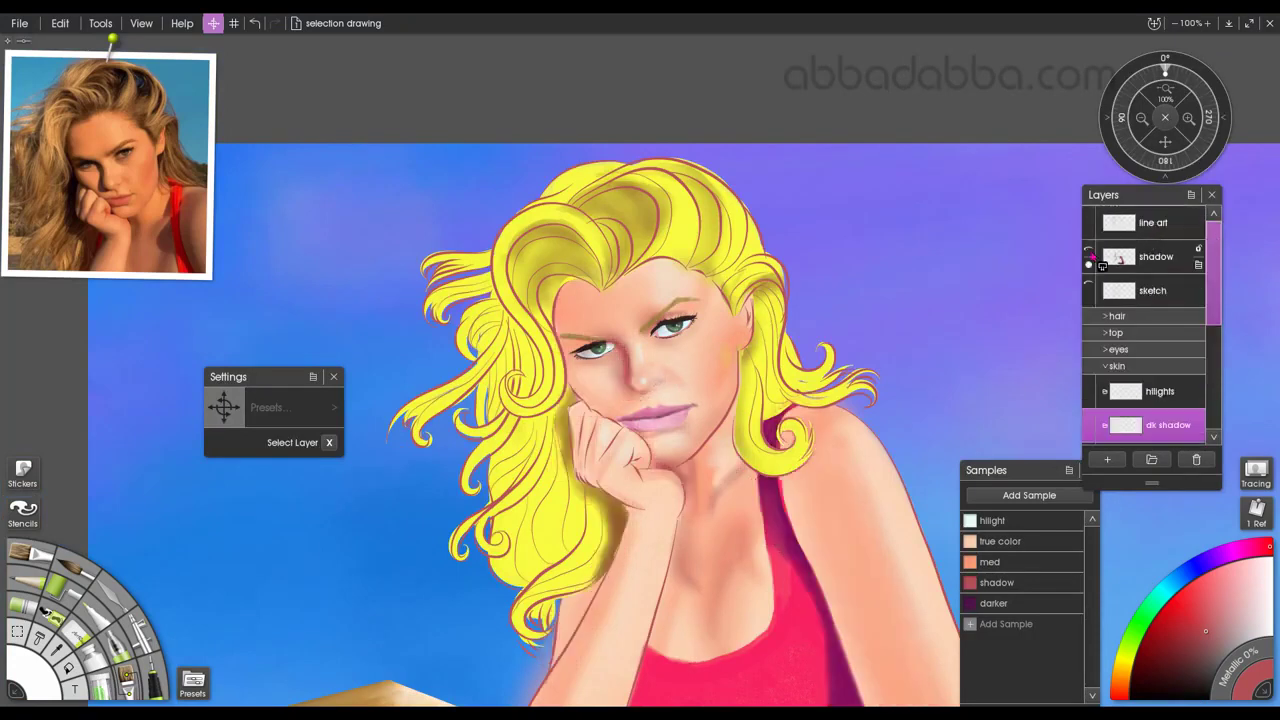
{"action": "mouse_move", "coordinate": [179, 289]}
{"action": "left_click_drag", "start_coordinate": [179, 289], "coordinate": [160, 298]}
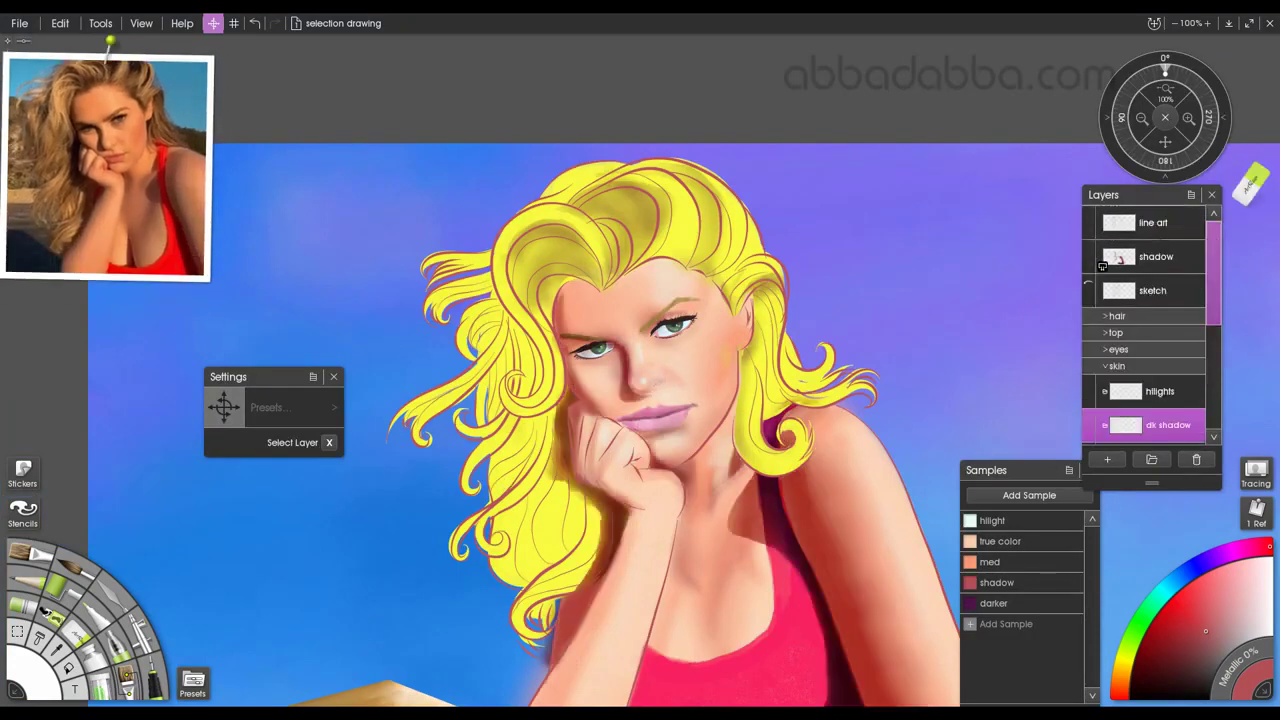
{"action": "left_click", "coordinate": [1156, 257]}
{"action": "left_click", "coordinate": [1117, 369]}
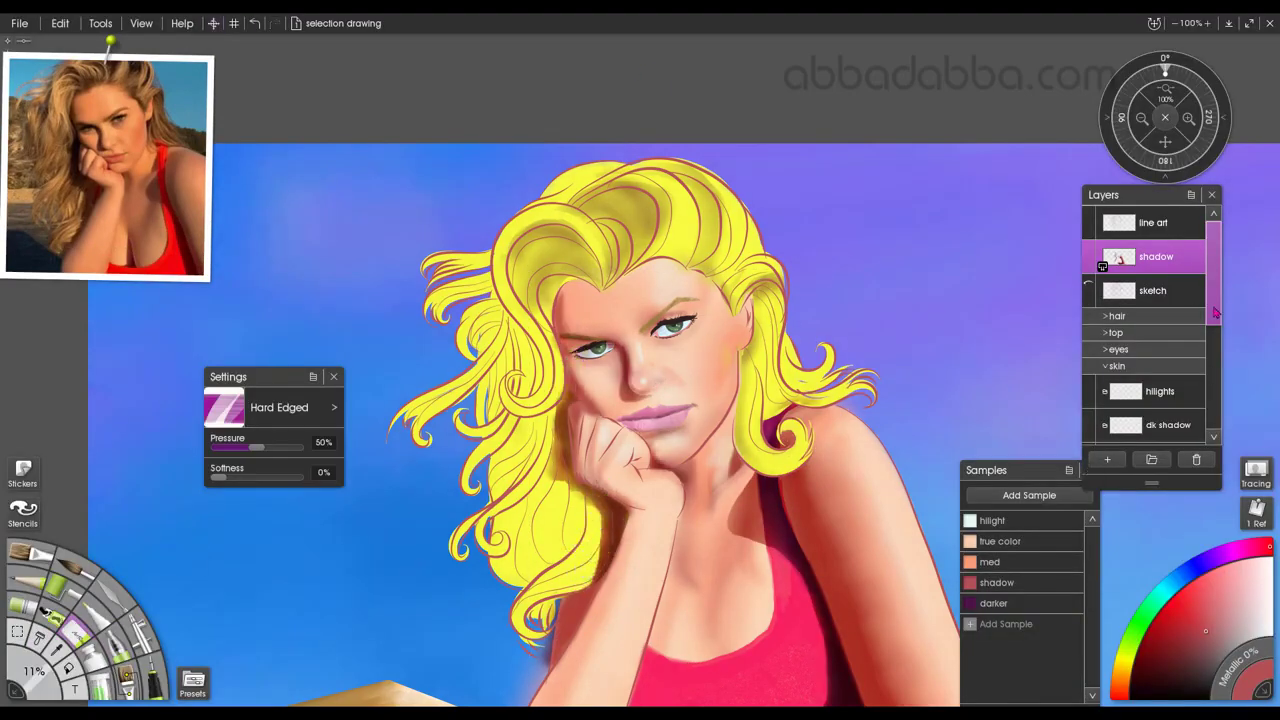
{"action": "left_click_drag", "start_coordinate": [1215, 312], "coordinate": [1215, 360]}
{"action": "left_click", "coordinate": [1142, 315]}
{"action": "left_click", "coordinate": [993, 603]}
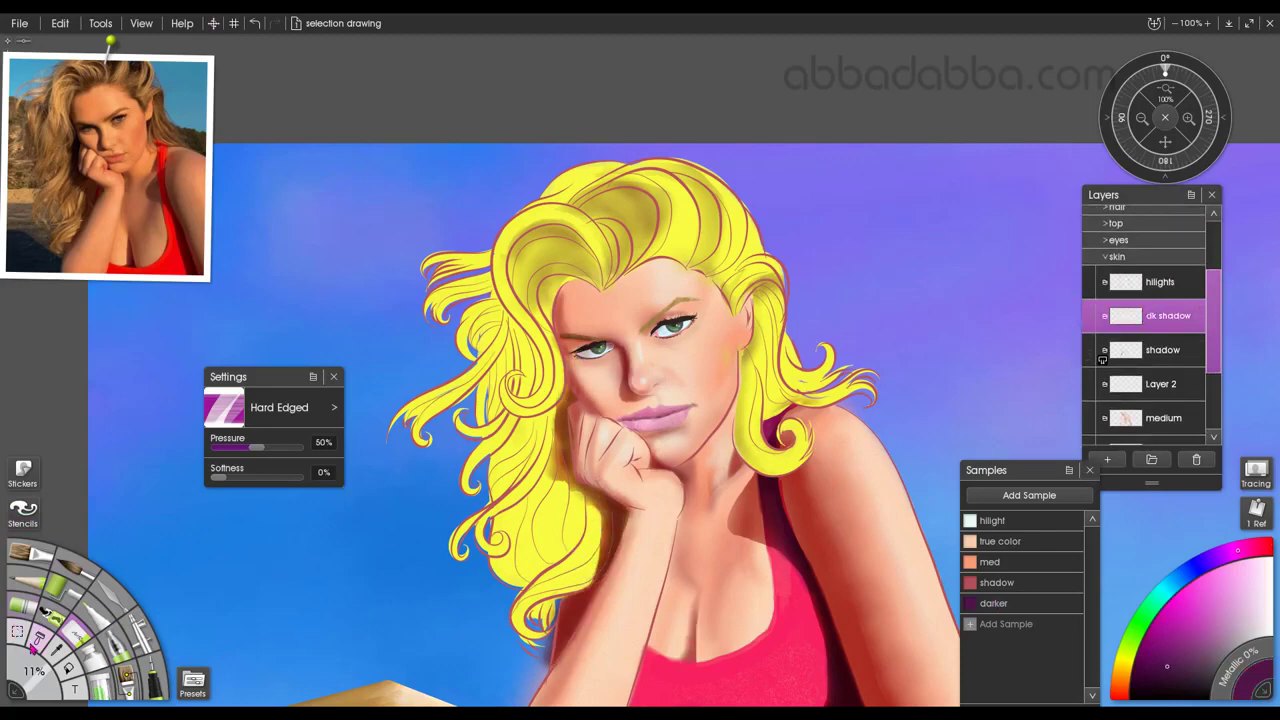
Lasso the shaded side of the face and the hair edge along the hand and forearm for airbrushing.
{"action": "left_click", "coordinate": [136, 630]}
{"action": "left_click", "coordinate": [19, 632]}
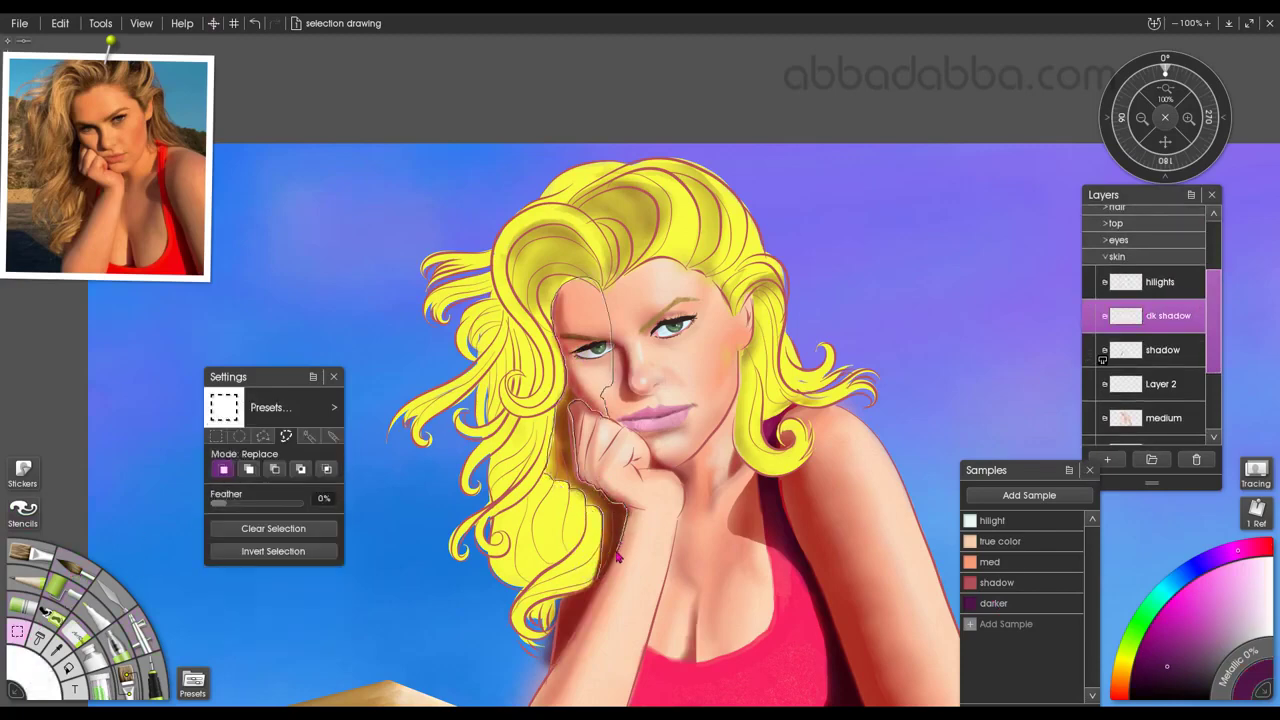
{"action": "left_click_drag", "start_coordinate": [618, 557], "coordinate": [600, 582]}
{"action": "left_click", "coordinate": [140, 632]}
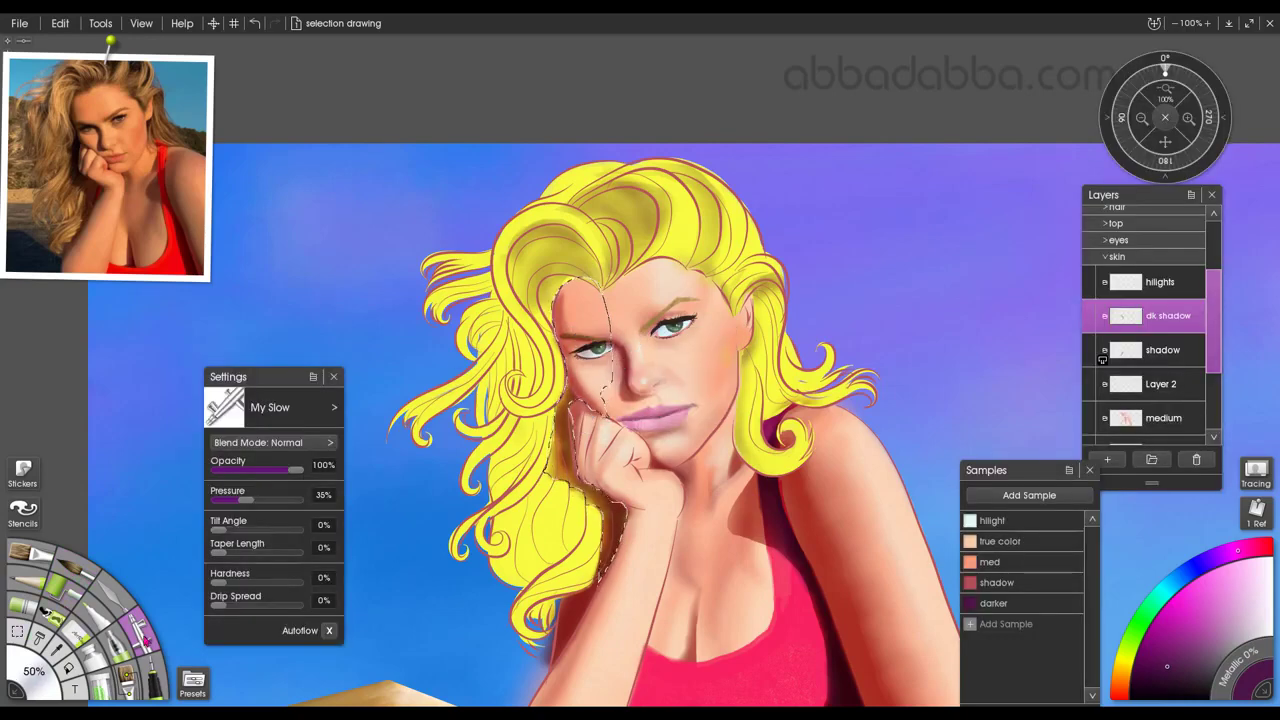
Move the dk shadow layer out of the skin group to above the top shadow layer and change its blend mode.
{"action": "left_click_drag", "start_coordinate": [1214, 320], "coordinate": [1214, 279]}
{"action": "left_click_drag", "start_coordinate": [1150, 400], "coordinate": [1150, 240]}
{"action": "right_click", "coordinate": [1150, 240]}
{"action": "mouse_move", "coordinate": [1094, 354]}
{"action": "left_click", "coordinate": [995, 365]}
Airbrush the darker colour inside the selection beside the face, hand and forearm, and clear the selection.
{"action": "mouse_move", "coordinate": [603, 560]}
{"action": "left_mouse_down"}
{"action": "mouse_move", "coordinate": [557, 417]}
{"action": "mouse_move", "coordinate": [563, 297]}
{"action": "left_mouse_up"}
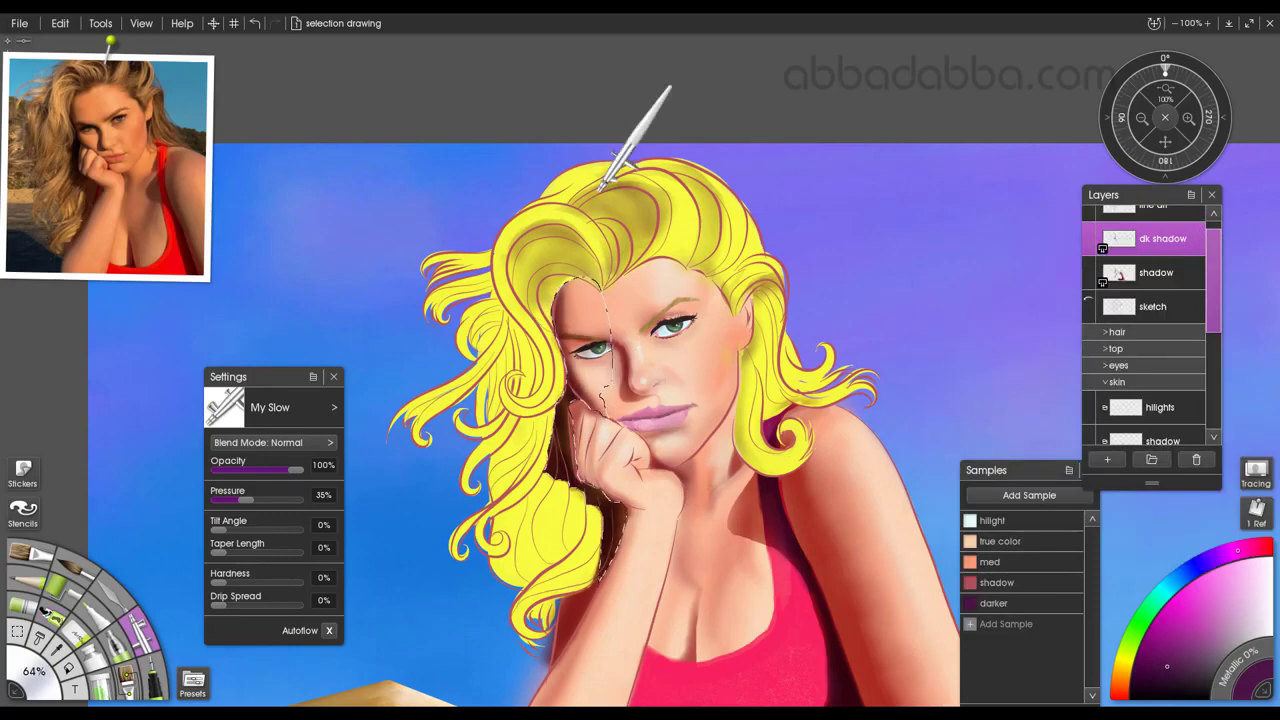
{"action": "key", "text": "bracketright"}
{"action": "key", "text": "ctrl+d"}
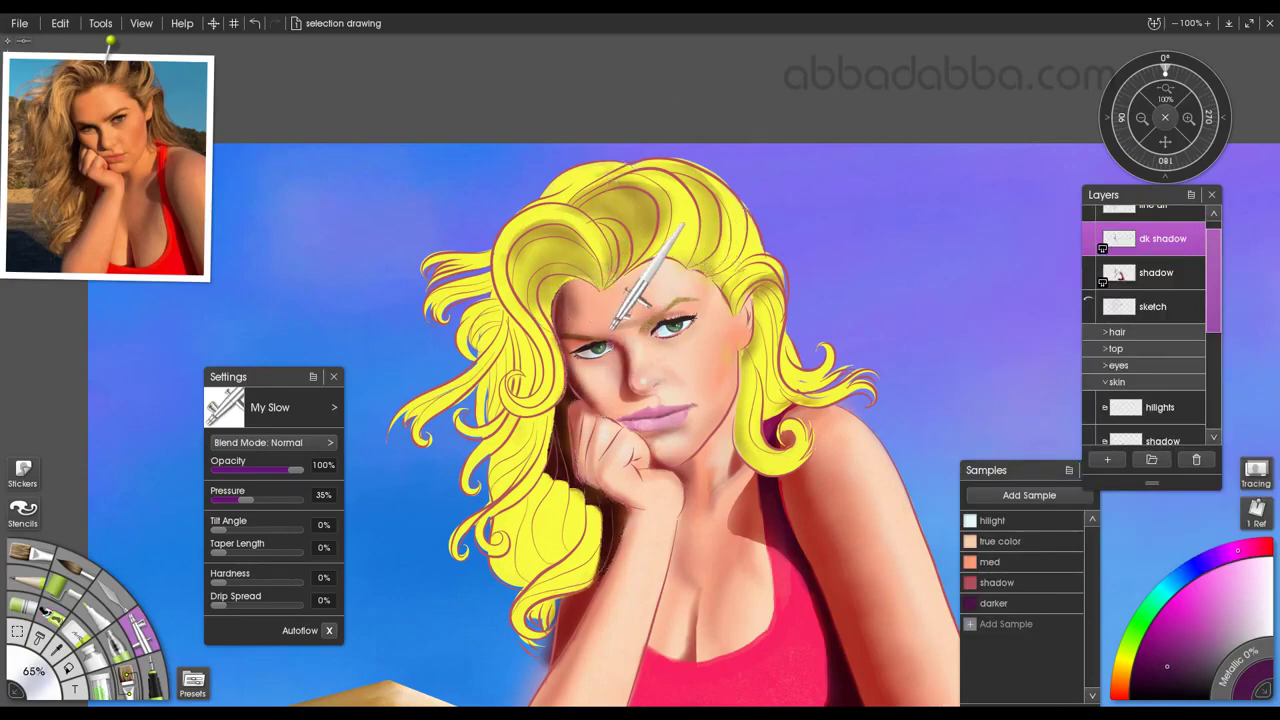
Darken the shading beside the nose and under the chin, adding a layer above dk shadow, and ready the palette knife on dk shadow.
{"action": "key", "text": "ctrl+shift+n"}
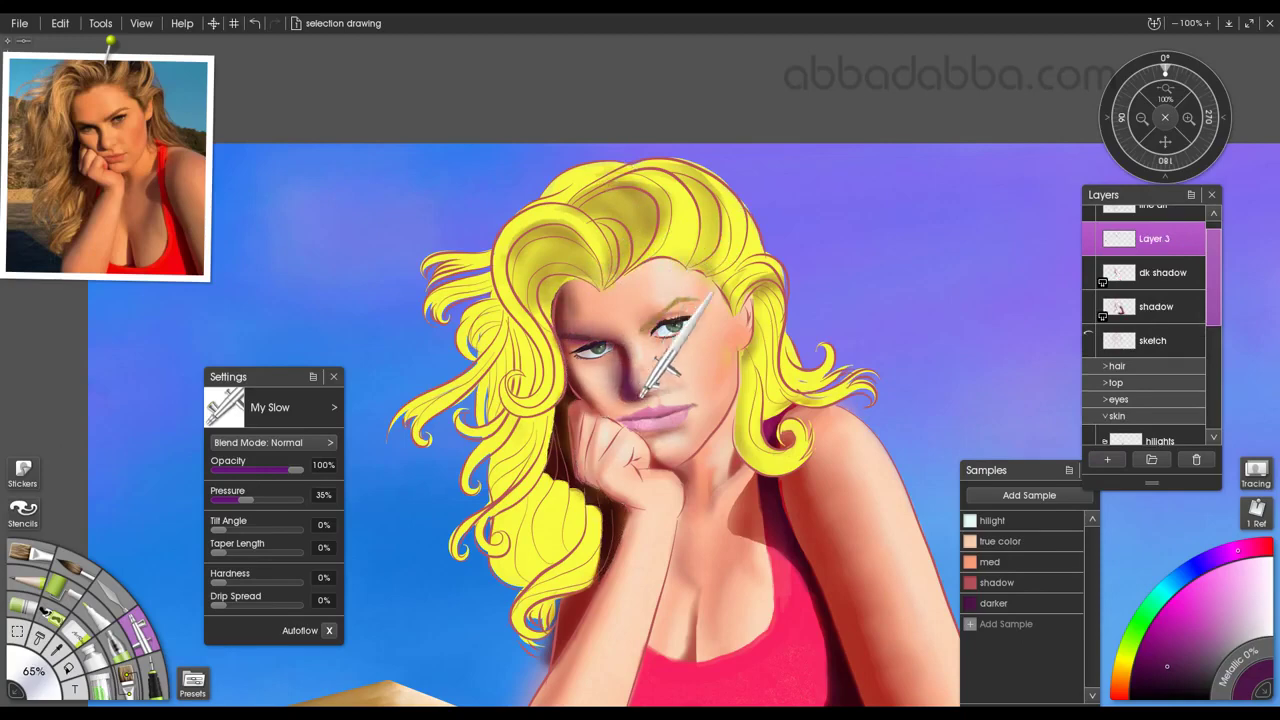
{"action": "key", "text": "ctrl+equal"}
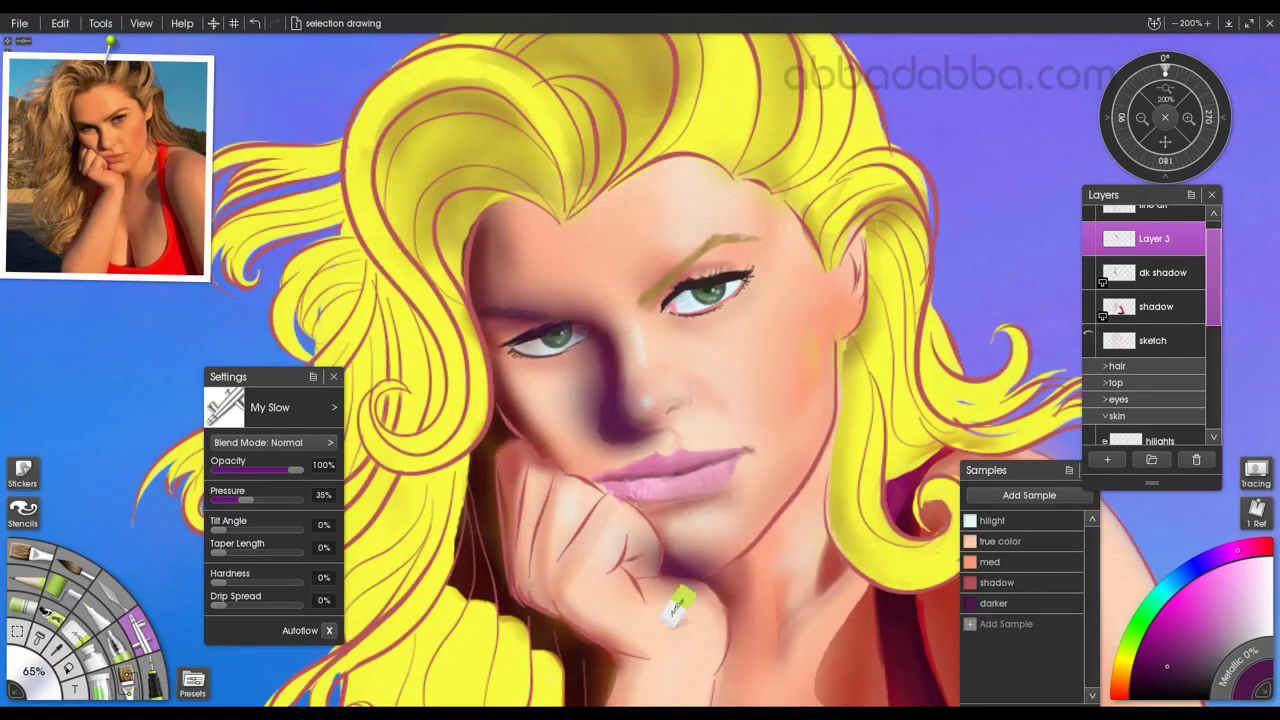
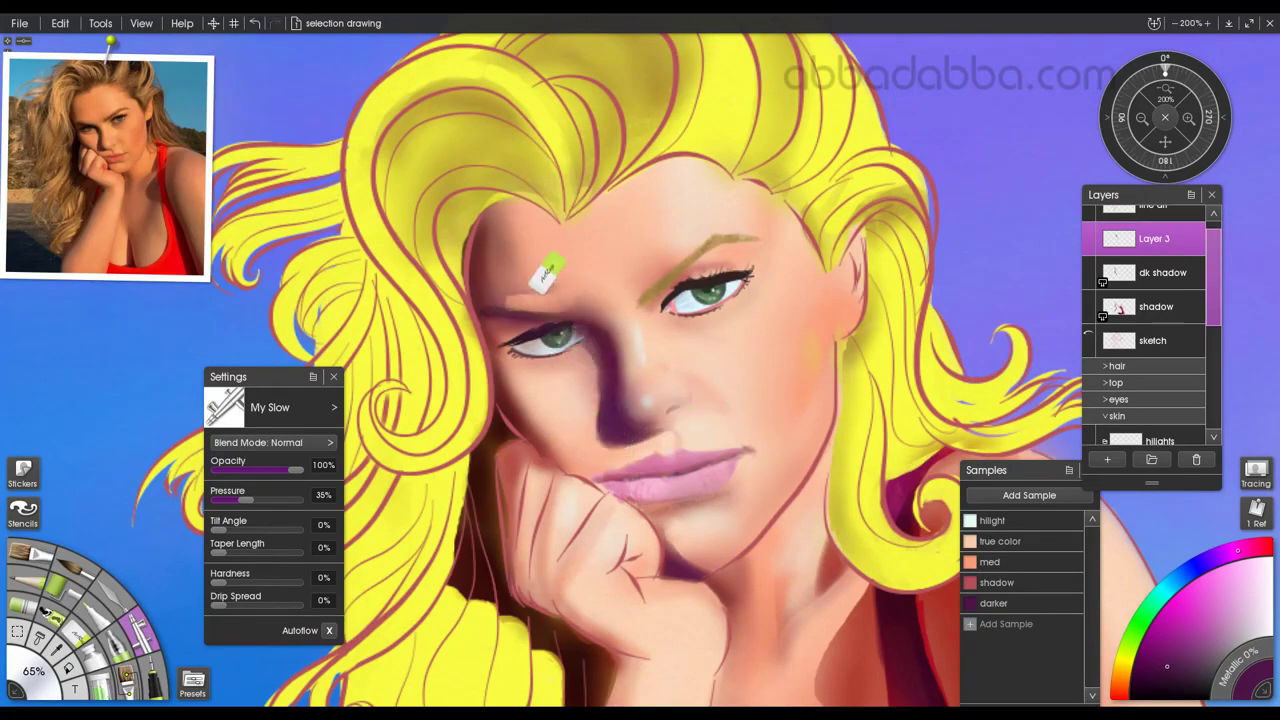
{"action": "left_click", "coordinate": [112, 597]}
{"action": "left_click", "coordinate": [1162, 273]}
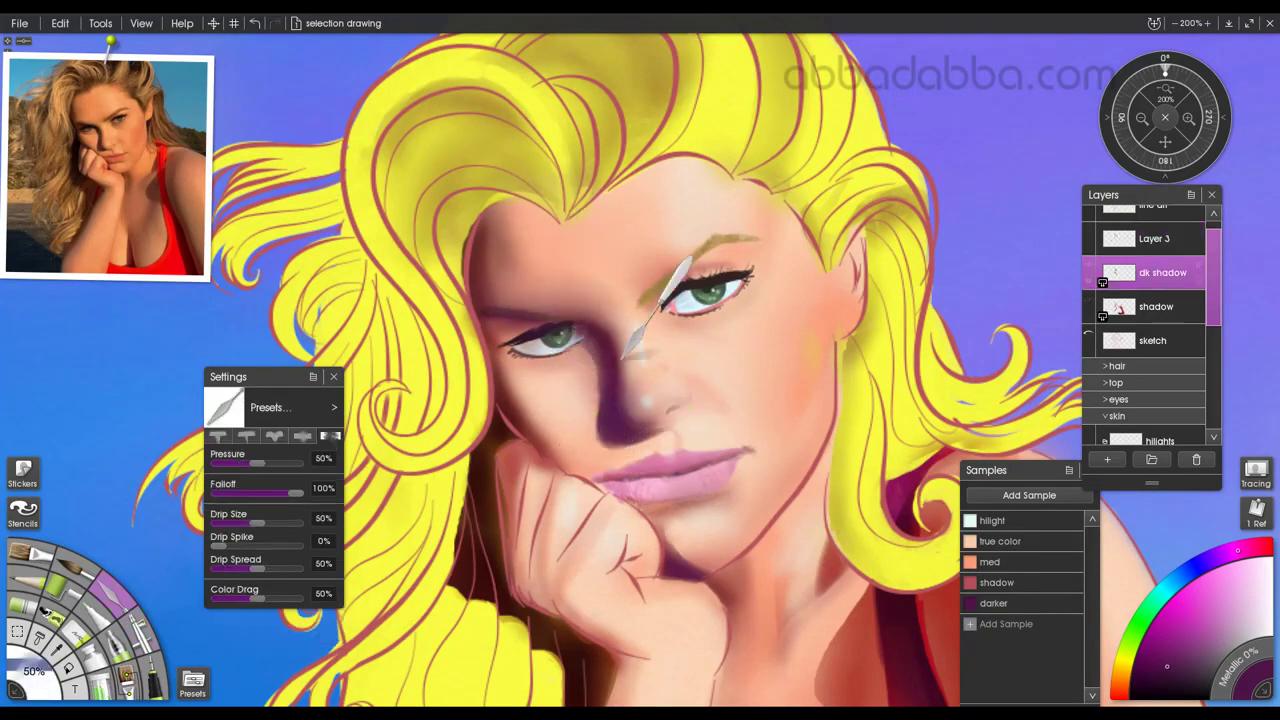
Ink a small light highlight on the nose tip on the line art layer, and ready the palette knife on the top shadow layer.
{"action": "key", "text": "ctrl+Up"}
{"action": "key", "text": "ctrl+Up"}
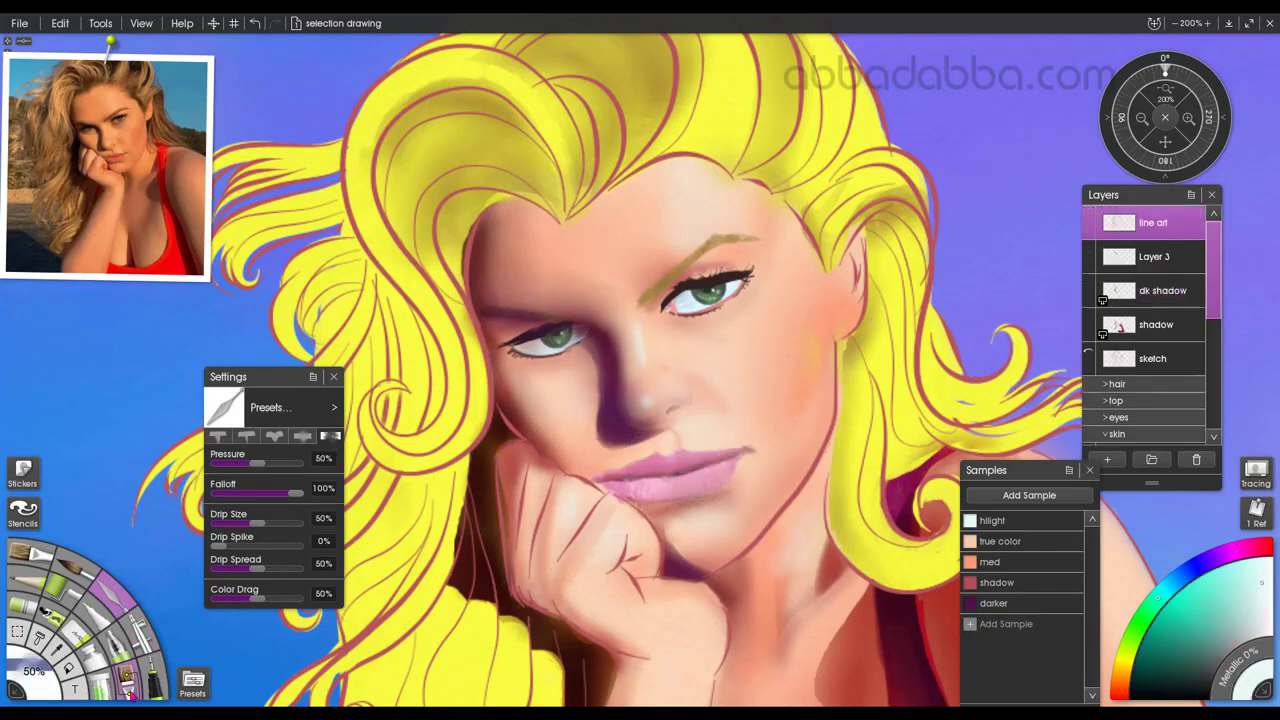
{"action": "key", "text": "i"}
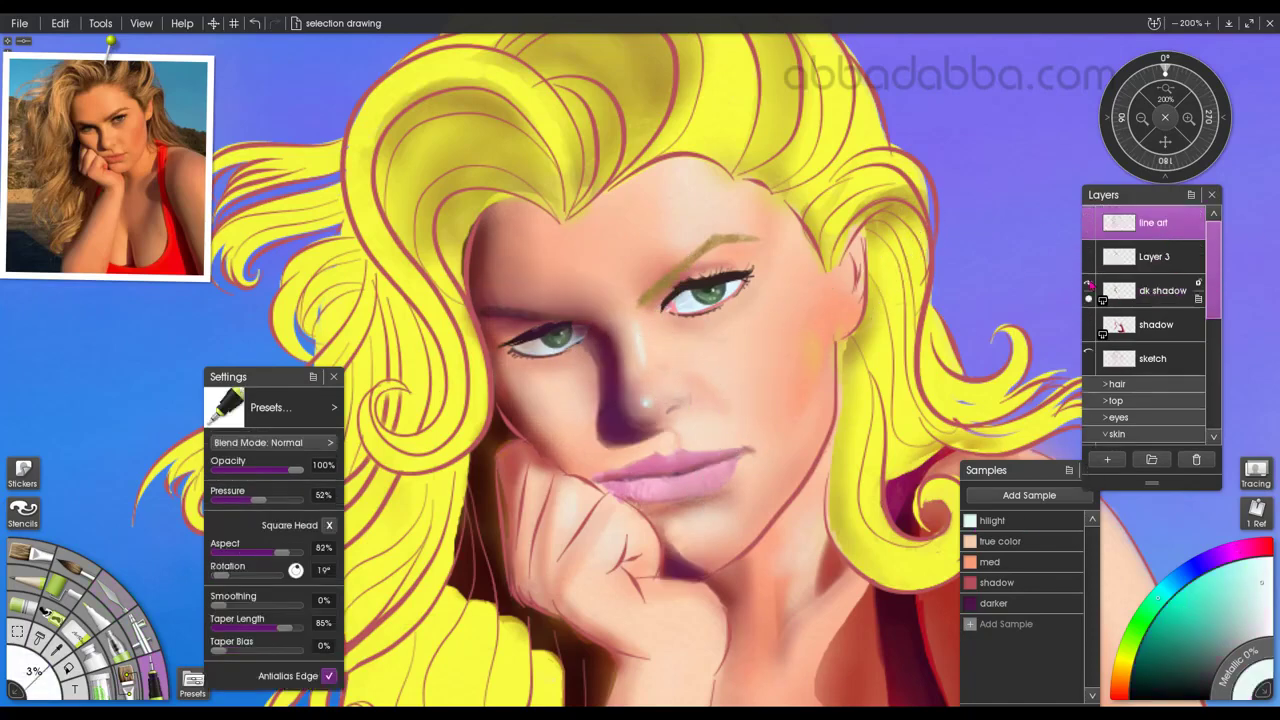
{"action": "key", "text": "ctrl+Down"}
{"action": "key", "text": "ctrl+Down"}
{"action": "key", "text": "ctrl+Down"}
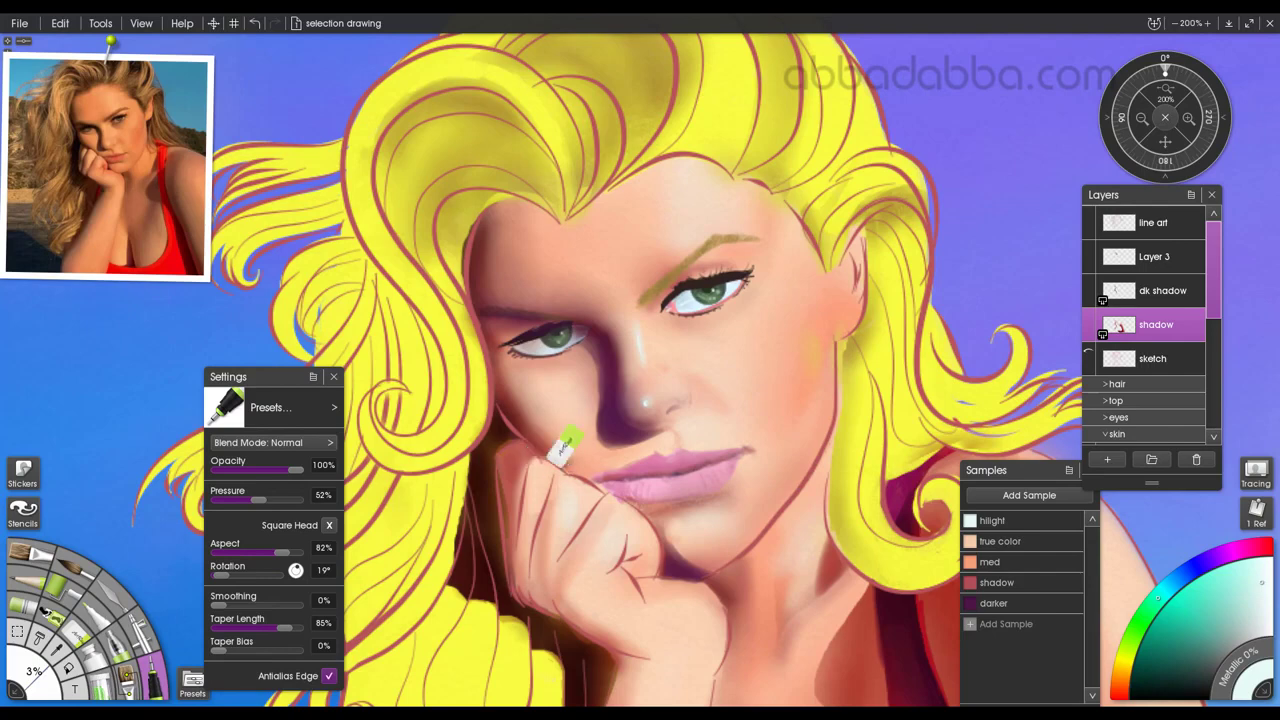
{"action": "key", "text": "k"}
{"action": "key", "text": "ctrl+s"}
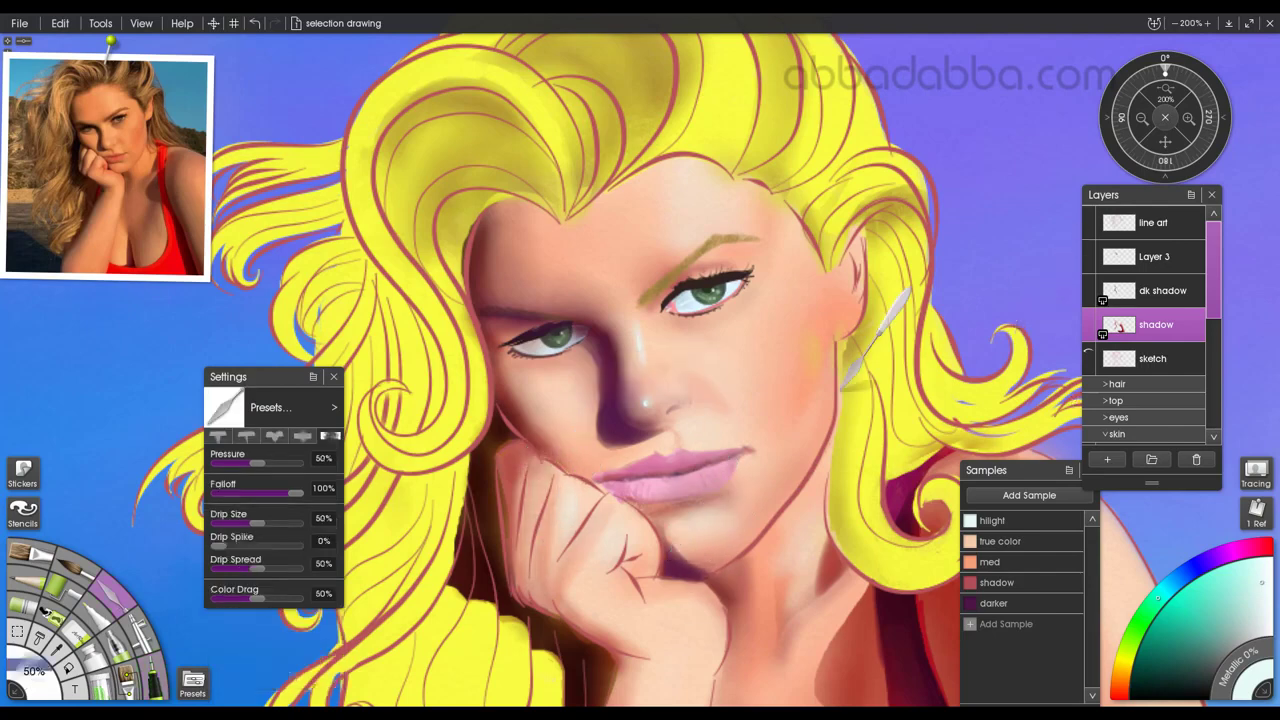
Ink the notch above the upper lip with the med sample on the medium layer, and select the skin group's shadow layer.
{"action": "left_click", "coordinate": [1031, 562]}
{"action": "key", "text": "a"}
{"action": "key", "text": "i"}
{"action": "key", "text": "ctrl+Down"}
{"action": "key", "text": "ctrl+Down"}
{"action": "key", "text": "ctrl+Down"}
{"action": "key", "text": "ctrl+Down"}
{"action": "key", "text": "ctrl+Down"}
{"action": "key", "text": "ctrl+Down"}
{"action": "key", "text": "ctrl+Down"}
{"action": "key", "text": "ctrl+Down"}
{"action": "key", "text": "ctrl+Down"}
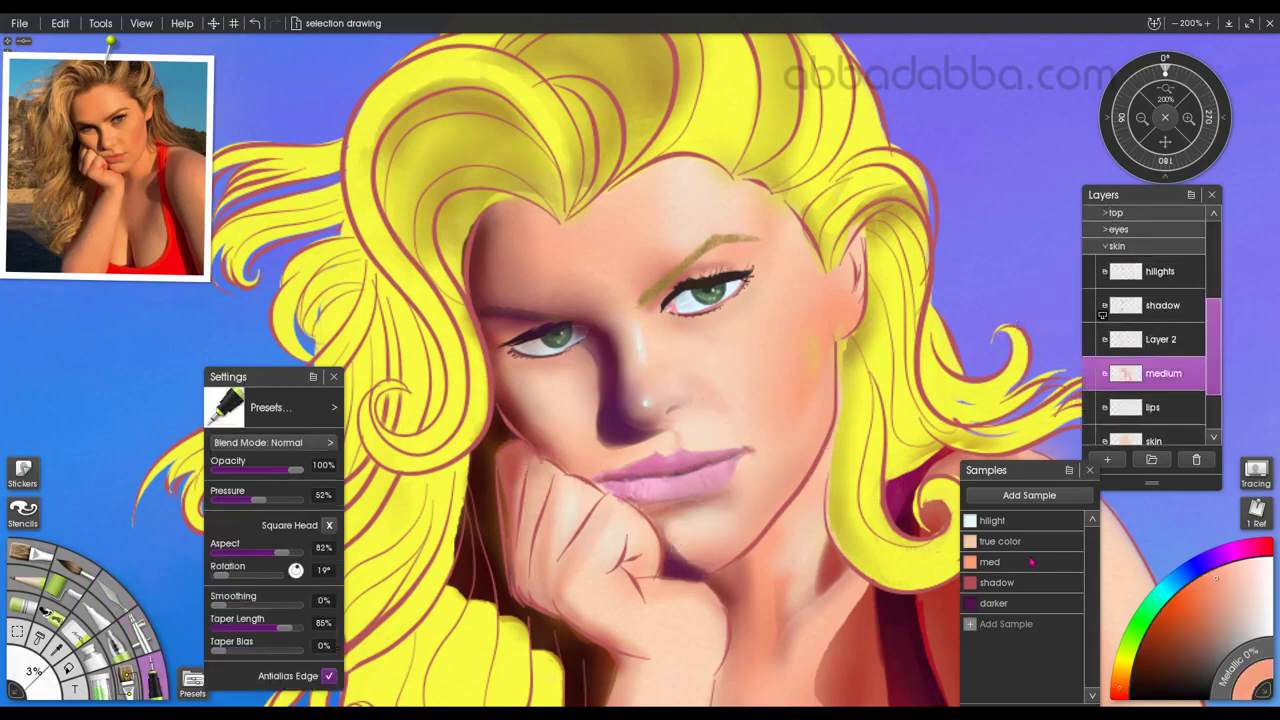
{"action": "key", "text": "ctrl+Up"}
{"action": "key", "text": "ctrl+Up"}
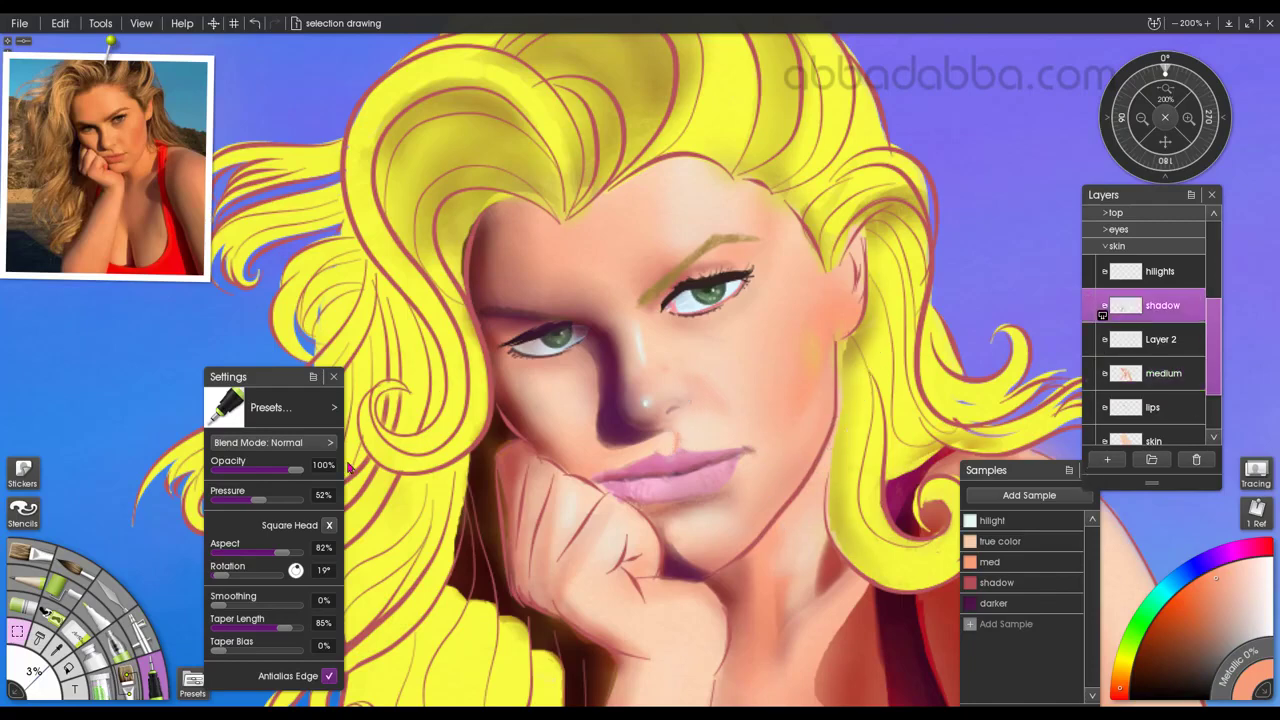
Airbrush the shadow sample inside a lasso selection under the jaw, clear the selection and ready the palette knife.
{"action": "key", "text": "s"}
{"action": "left_click", "coordinate": [997, 582]}
{"action": "key", "text": "a"}
{"action": "mouse_move", "coordinate": [737, 573]}
{"action": "left_mouse_down"}
{"action": "mouse_move", "coordinate": [737, 622]}
{"action": "mouse_move", "coordinate": [740, 585]}
{"action": "left_mouse_up"}
{"action": "key", "text": "ctrl+d"}
{"action": "key", "text": "k"}
{"action": "scroll", "coordinate": [1199, 318], "scroll_direction": "up", "scroll_amount": 5}
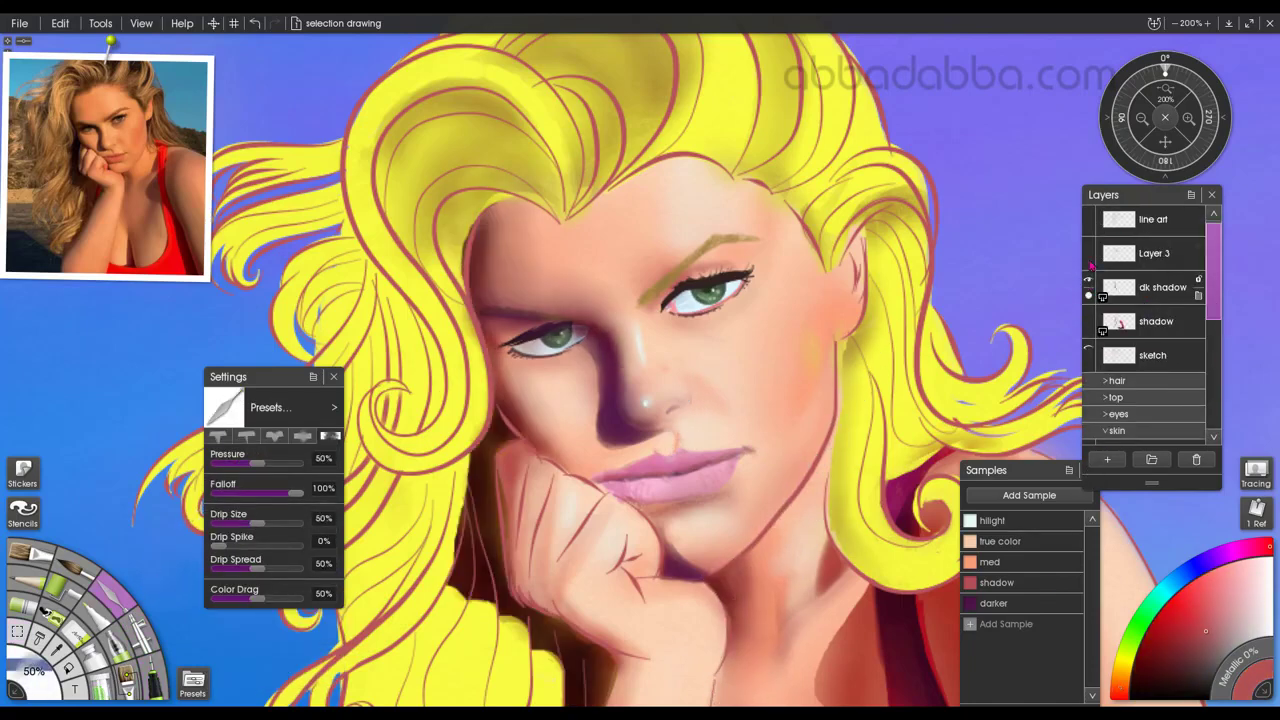
Ink the chin's edge beside the hand with the darker sample on Layer 3, and ready the hard-edged eraser.
{"action": "left_click", "coordinate": [1184, 256]}
{"action": "left_click", "coordinate": [993, 603]}
{"action": "key", "text": "i"}
{"action": "left_click_drag", "start_coordinate": [679, 546], "coordinate": [687, 553]}
{"action": "key", "text": "e"}
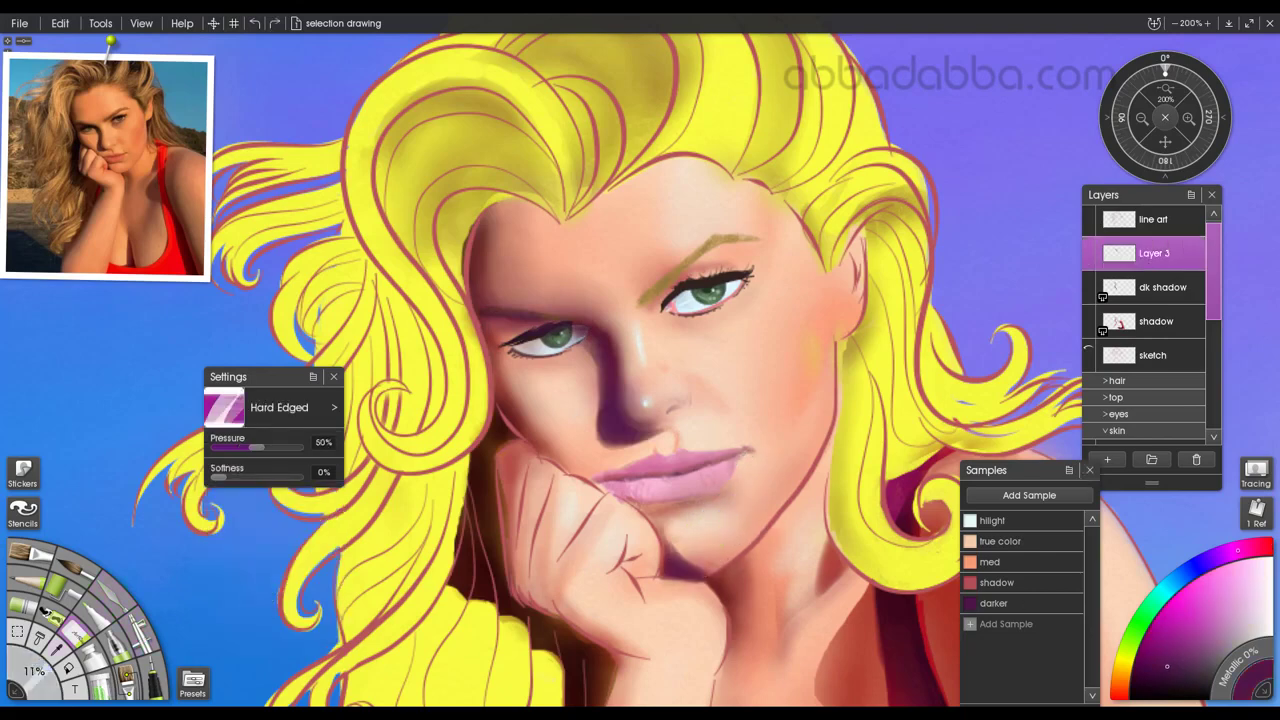
Lasso the chin area and delete its contents from the dk shadow layer and both shadow layers.
{"action": "key", "text": "s"}
{"action": "left_click", "coordinate": [1162, 287]}
{"action": "key", "text": "Delete"}
{"action": "left_click", "coordinate": [1157, 321]}
{"action": "scroll", "coordinate": [1157, 321], "scroll_direction": "down", "scroll_amount": 3}
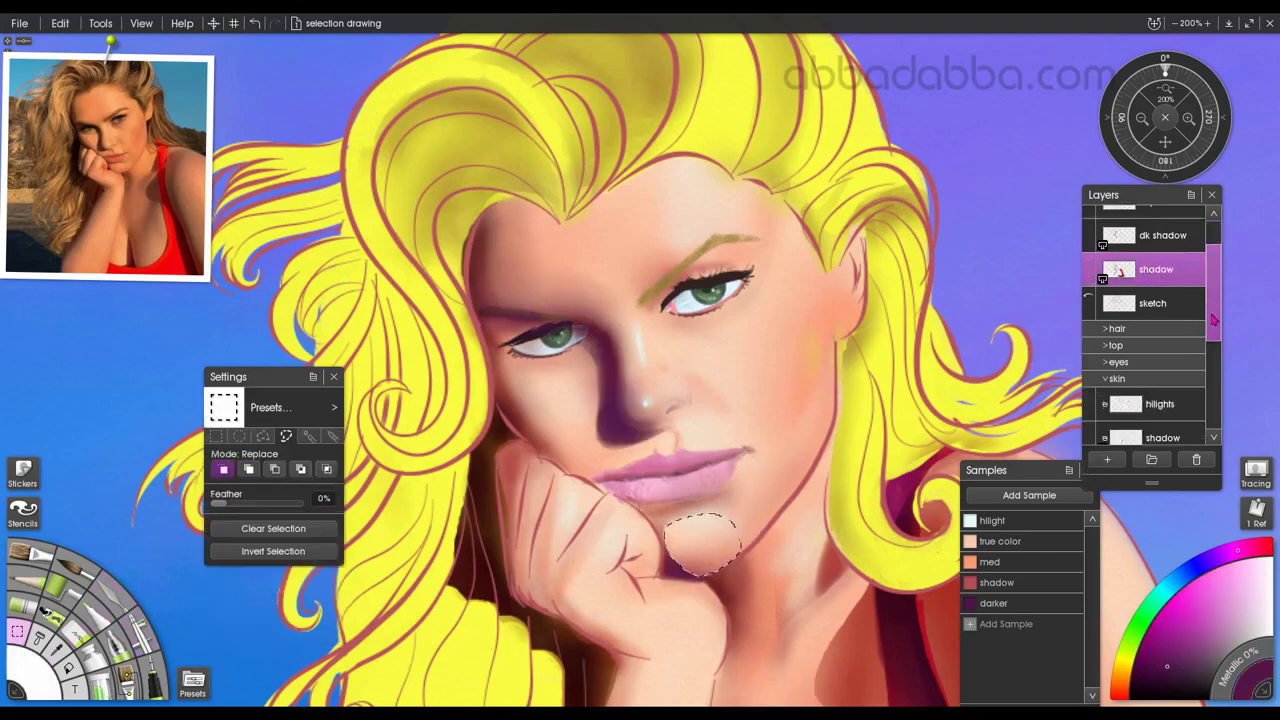
{"action": "left_click", "coordinate": [1160, 333]}
{"action": "key", "text": "Delete"}
Blend the shading on the top shadow layer with the palette knife and save the painting.
{"action": "scroll", "coordinate": [1160, 320], "scroll_direction": "up", "scroll_amount": 4}
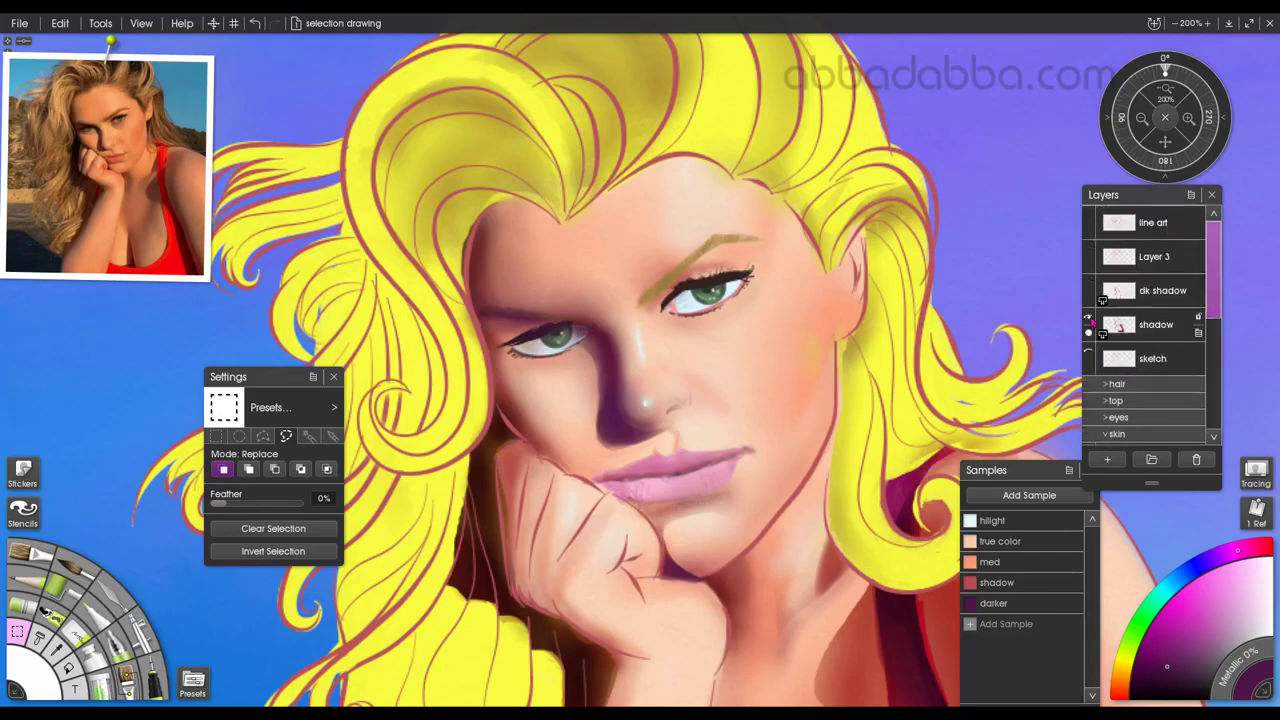
{"action": "left_click", "coordinate": [1155, 324]}
{"action": "key", "text": "k"}
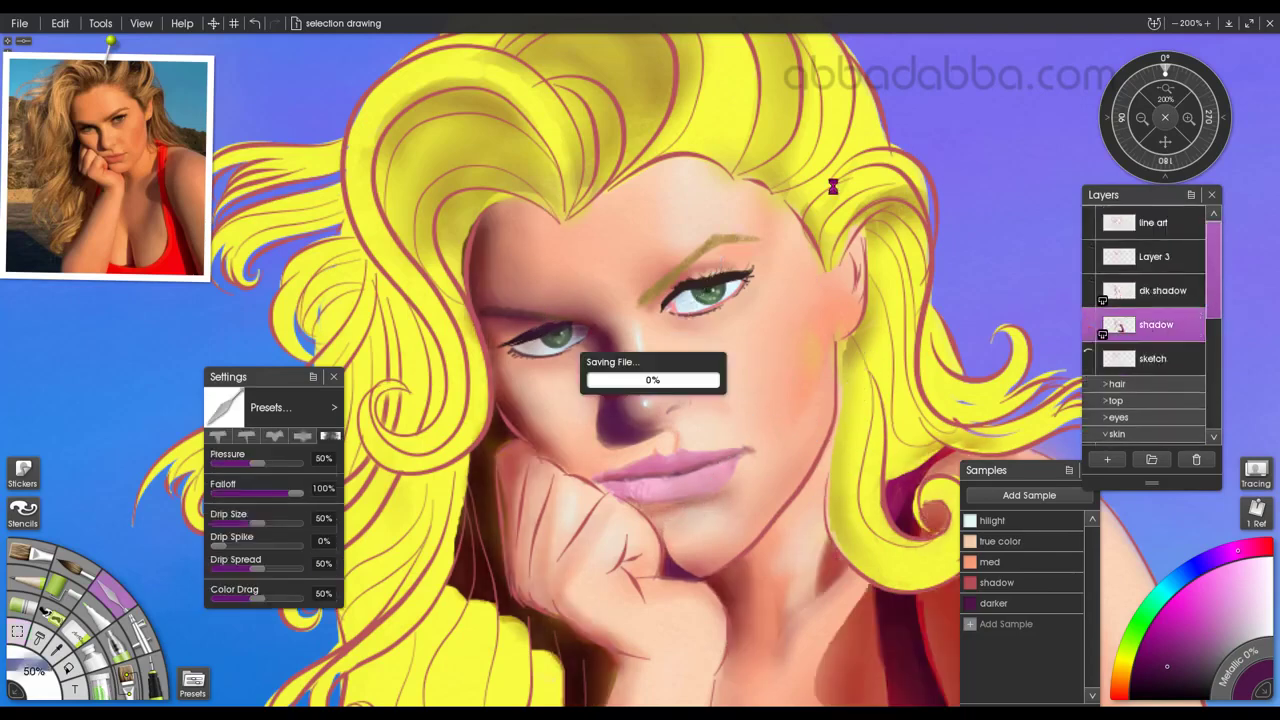
Select the line art layer and enlarge the reference photo around the mouth and hand.
{"action": "left_click", "coordinate": [1154, 223]}
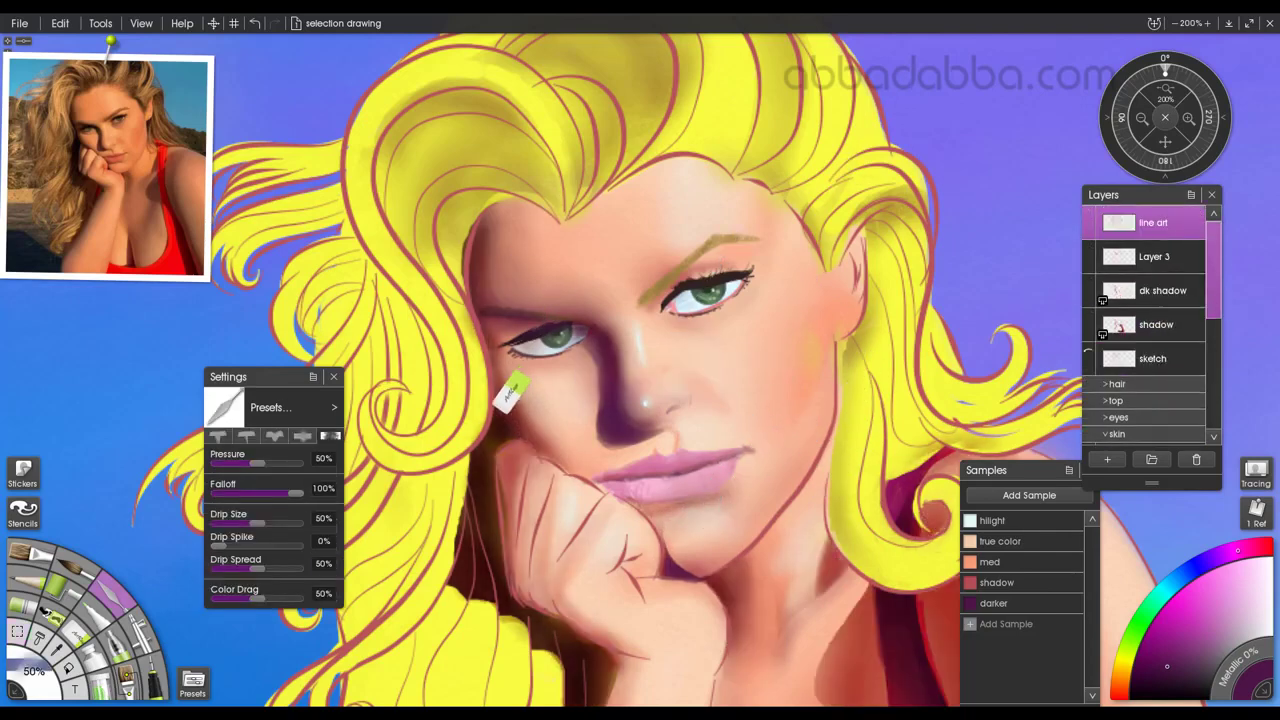
{"action": "scroll", "coordinate": [111, 165], "scroll_direction": "up", "scroll_amount": 5}
{"action": "left_click_drag", "start_coordinate": [111, 165], "coordinate": [121, 183]}
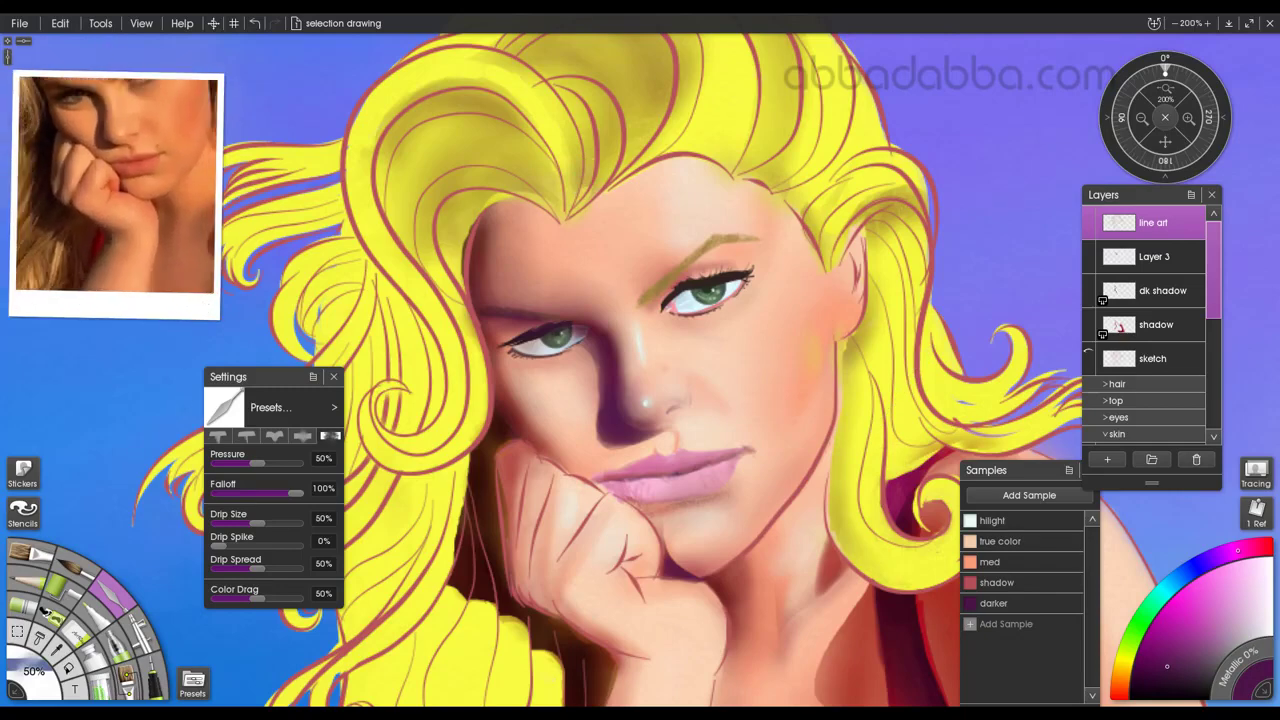
{"action": "scroll", "coordinate": [110, 170], "scroll_direction": "up", "scroll_amount": 2}
{"action": "scroll", "coordinate": [1160, 330], "scroll_direction": "down", "scroll_amount": 5}
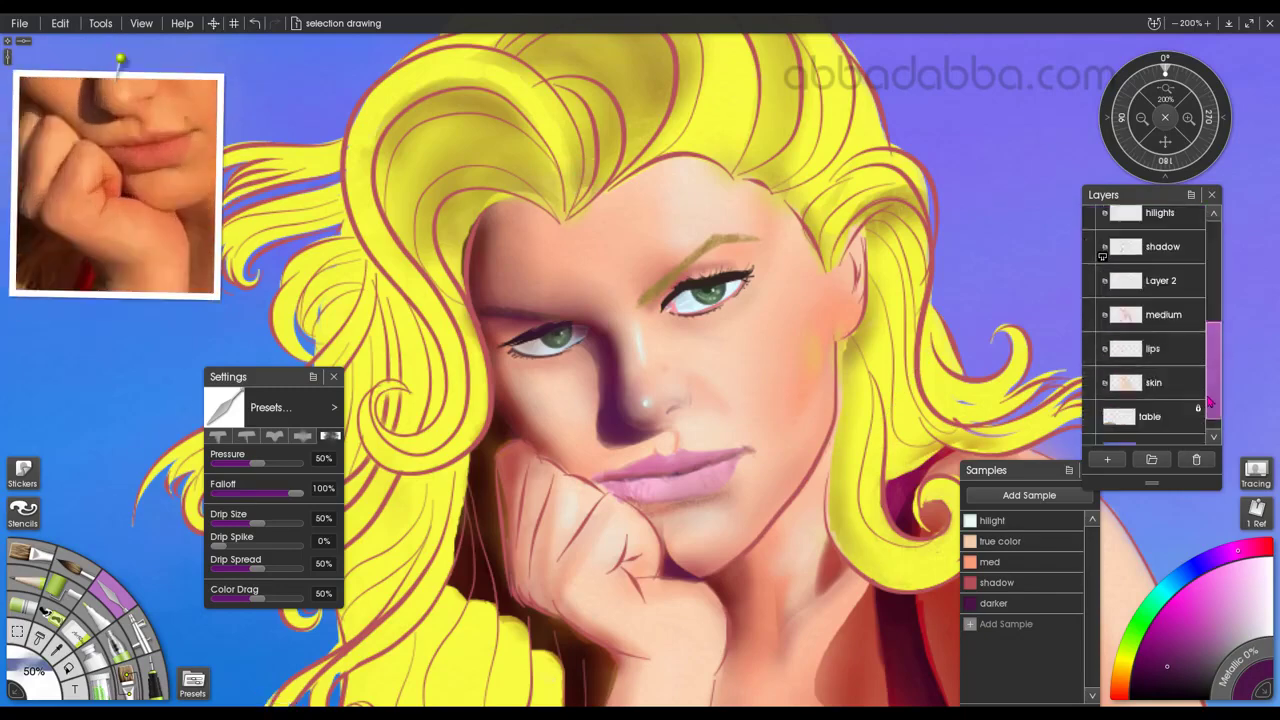
Lasso the shaded half of the upper lip on the lips layer, darken it with a sampled pink and clear the selection.
{"action": "left_click", "coordinate": [1160, 327]}
{"action": "left_click", "coordinate": [143, 628]}
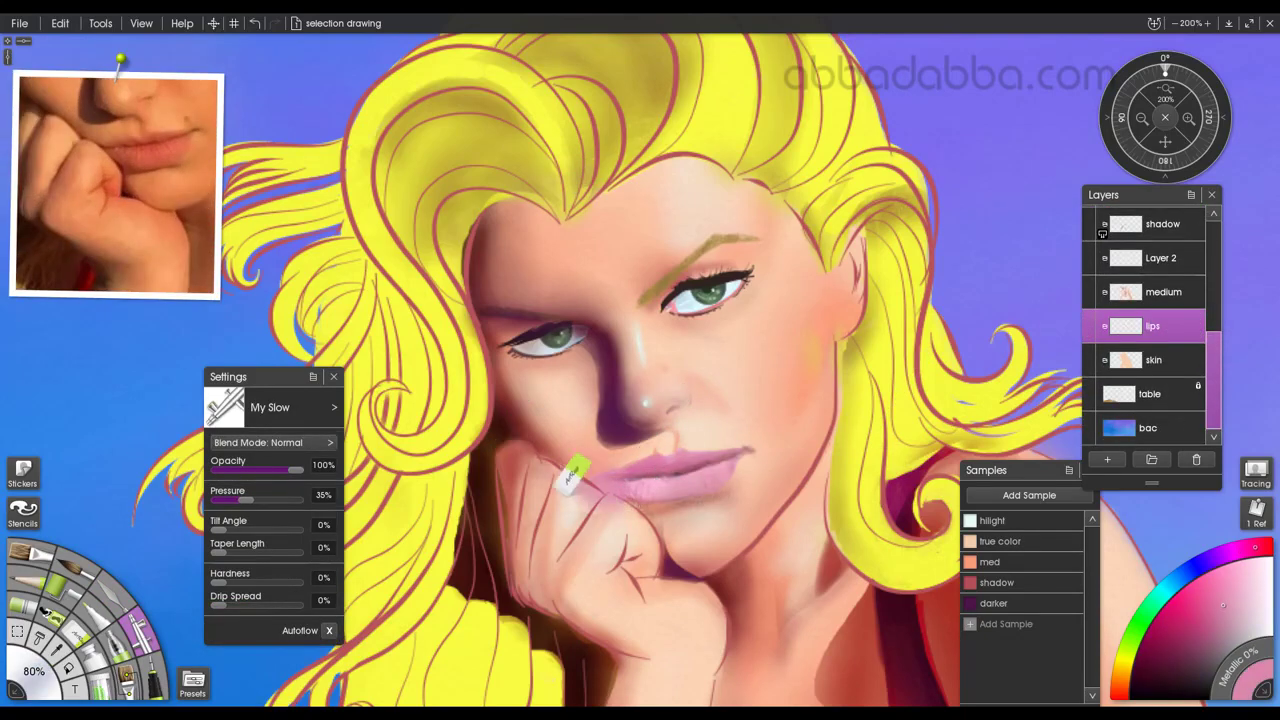
{"action": "left_click", "coordinate": [20, 633]}
{"action": "left_click_drag", "start_coordinate": [645, 478], "coordinate": [588, 487]}
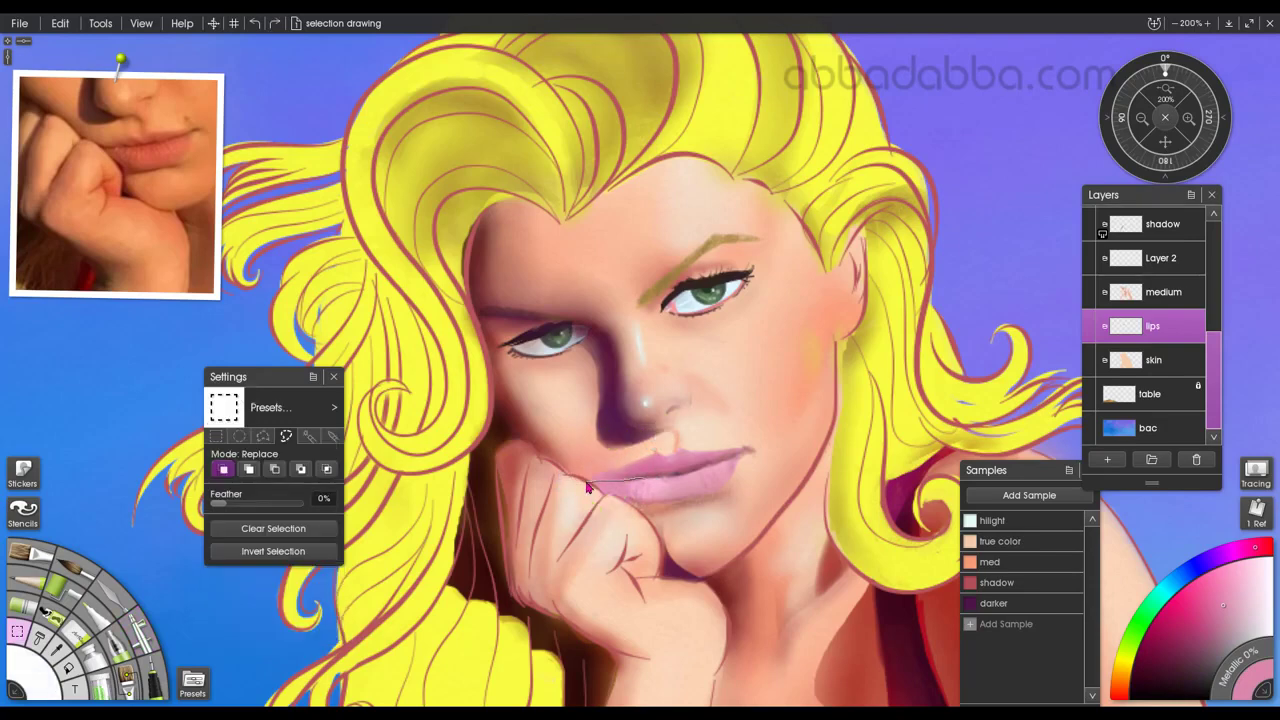
{"action": "left_click", "coordinate": [145, 644]}
{"action": "left_click", "coordinate": [154, 680]}
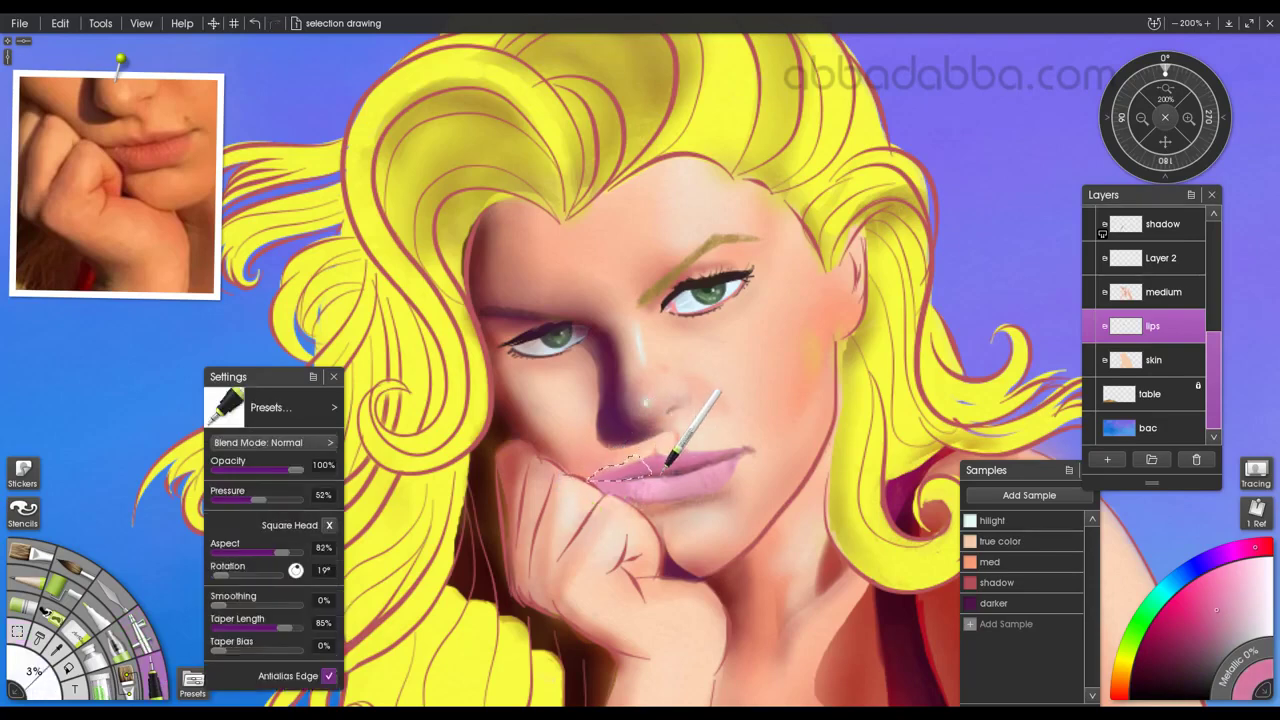
{"action": "left_click", "coordinate": [657, 473], "text": "alt"}
{"action": "key", "text": "ctrl+d"}
Ink the dark line between the lips on the lips layer using the Inking preset and a darker tone of the lip colour.
{"action": "left_click", "coordinate": [640, 476], "text": "alt"}
{"action": "left_click", "coordinate": [270, 408]}
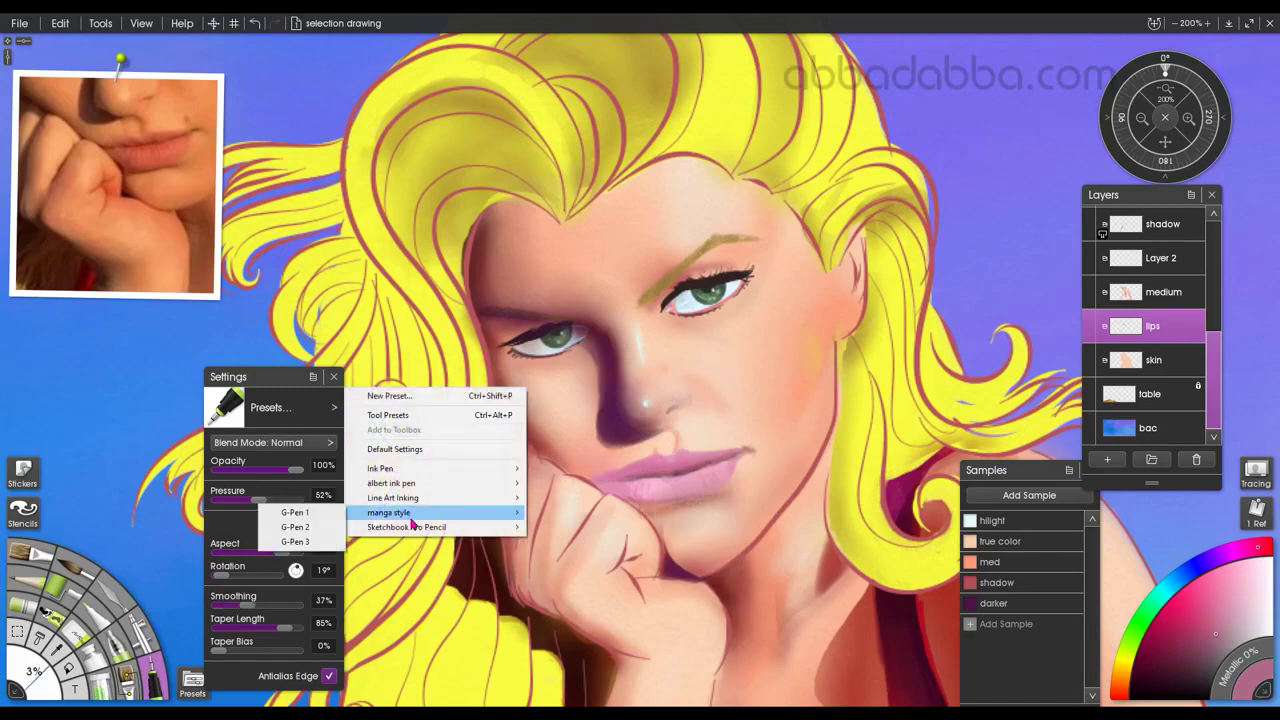
{"action": "mouse_move", "coordinate": [414, 467]}
{"action": "left_click", "coordinate": [276, 545]}
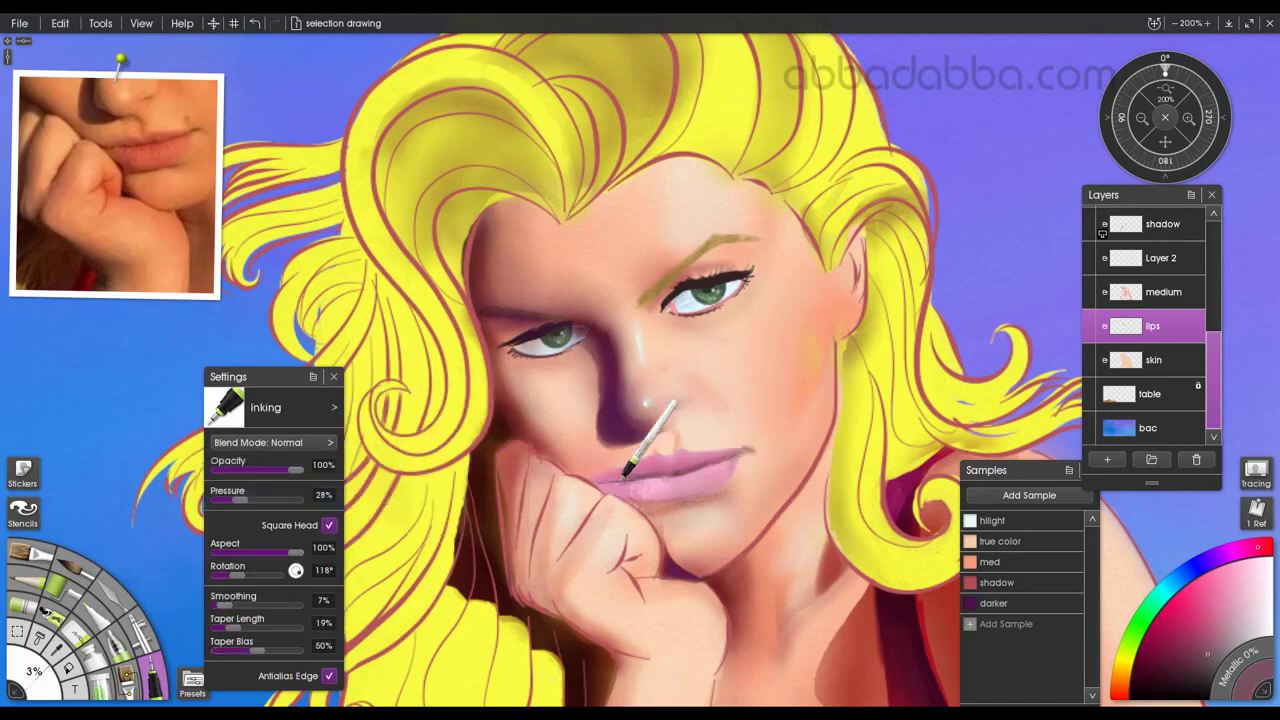
Add a layer above lips and airbrush darker rose shading over the upper and lower lips.
{"action": "left_click", "coordinate": [1107, 460]}
{"action": "key", "text": "a"}
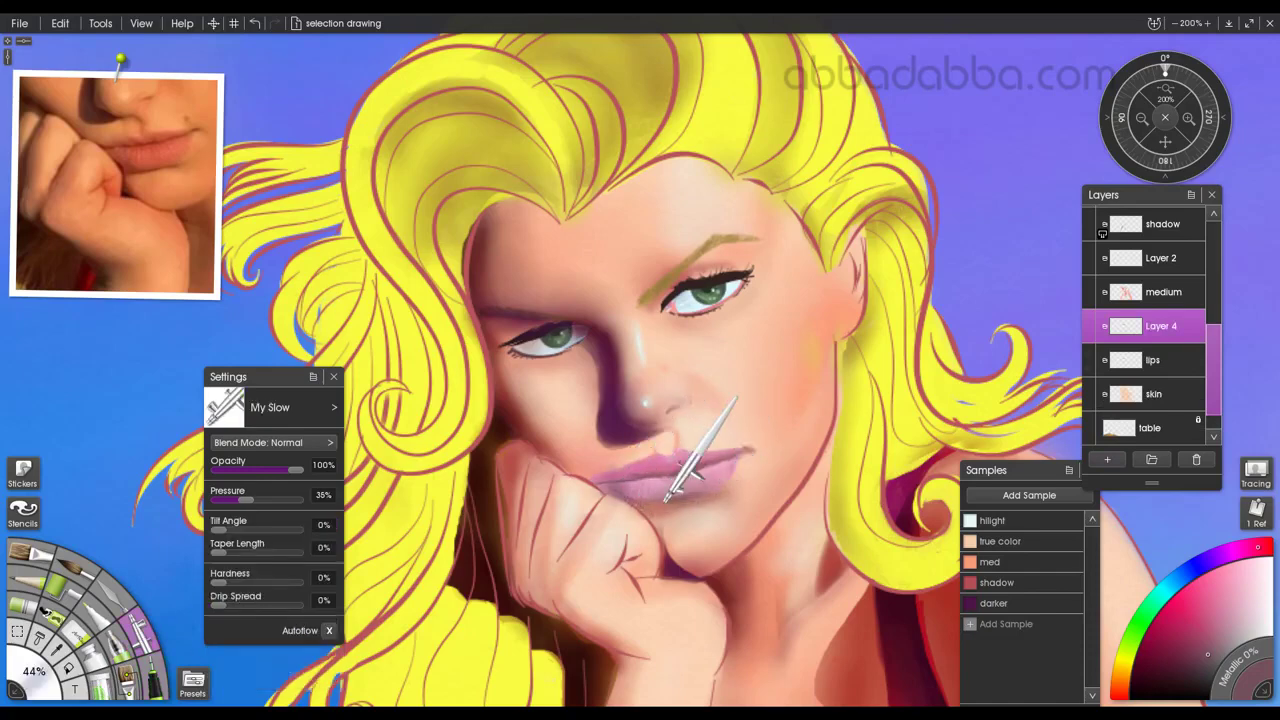
{"action": "mouse_move", "coordinate": [668, 482]}
{"action": "left_mouse_down"}
{"action": "mouse_move", "coordinate": [664, 518]}
{"action": "mouse_move", "coordinate": [582, 484]}
{"action": "left_mouse_up"}
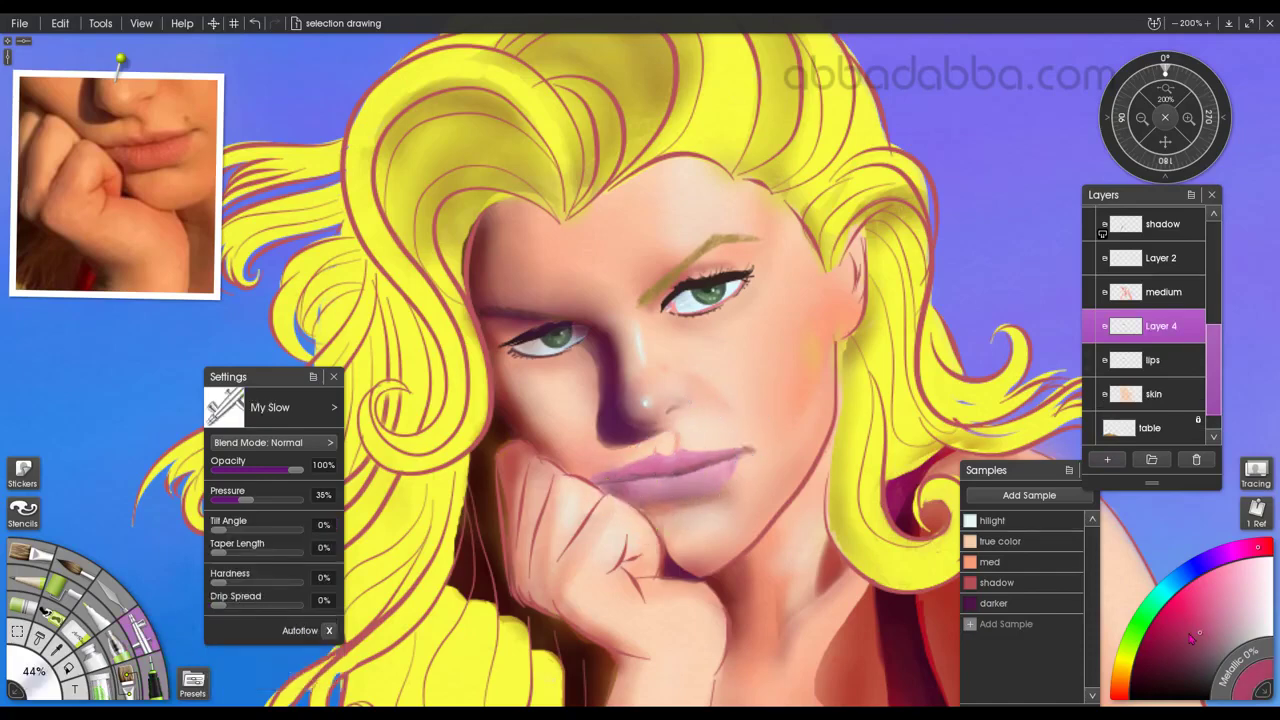
{"action": "left_click_drag", "start_coordinate": [695, 501], "coordinate": [745, 459]}
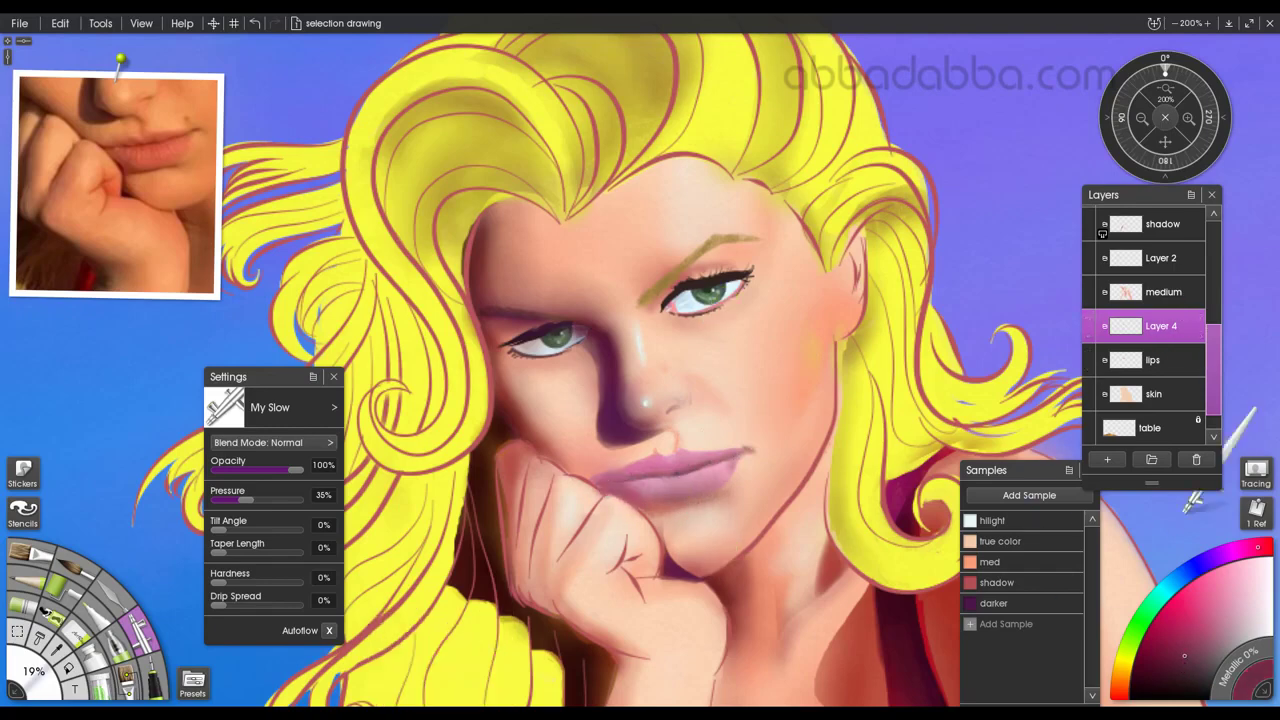
{"action": "left_click", "coordinate": [1165, 540]}
Airbrush the darker sample beneath the lower lip on the skin group's shadow layer, undoing the last stroke.
{"action": "left_click", "coordinate": [1162, 224]}
{"action": "left_click", "coordinate": [993, 603]}
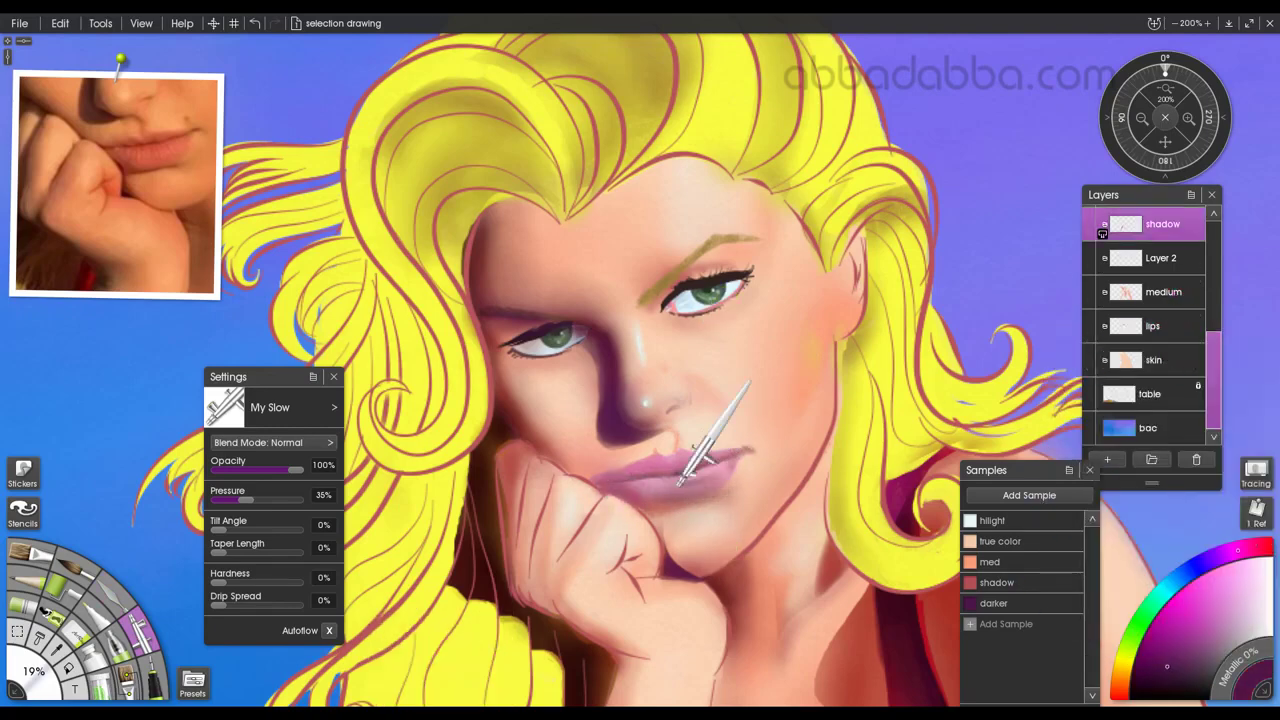
{"action": "mouse_move", "coordinate": [698, 500]}
{"action": "left_mouse_down"}
{"action": "mouse_move", "coordinate": [660, 510]}
{"action": "mouse_move", "coordinate": [688, 551]}
{"action": "left_mouse_up"}
{"action": "mouse_move", "coordinate": [595, 506]}
{"action": "left_mouse_down"}
{"action": "mouse_move", "coordinate": [704, 531]}
{"action": "mouse_move", "coordinate": [682, 490]}
{"action": "mouse_move", "coordinate": [660, 522]}
{"action": "left_mouse_up"}
{"action": "key", "text": "ctrl+z"}
Shade the skin around the mouth with the shadow sample on the medium layer and blend it with the palette knife.
{"action": "left_click", "coordinate": [1163, 292]}
{"action": "left_click", "coordinate": [997, 583]}
{"action": "left_click", "coordinate": [110, 592]}
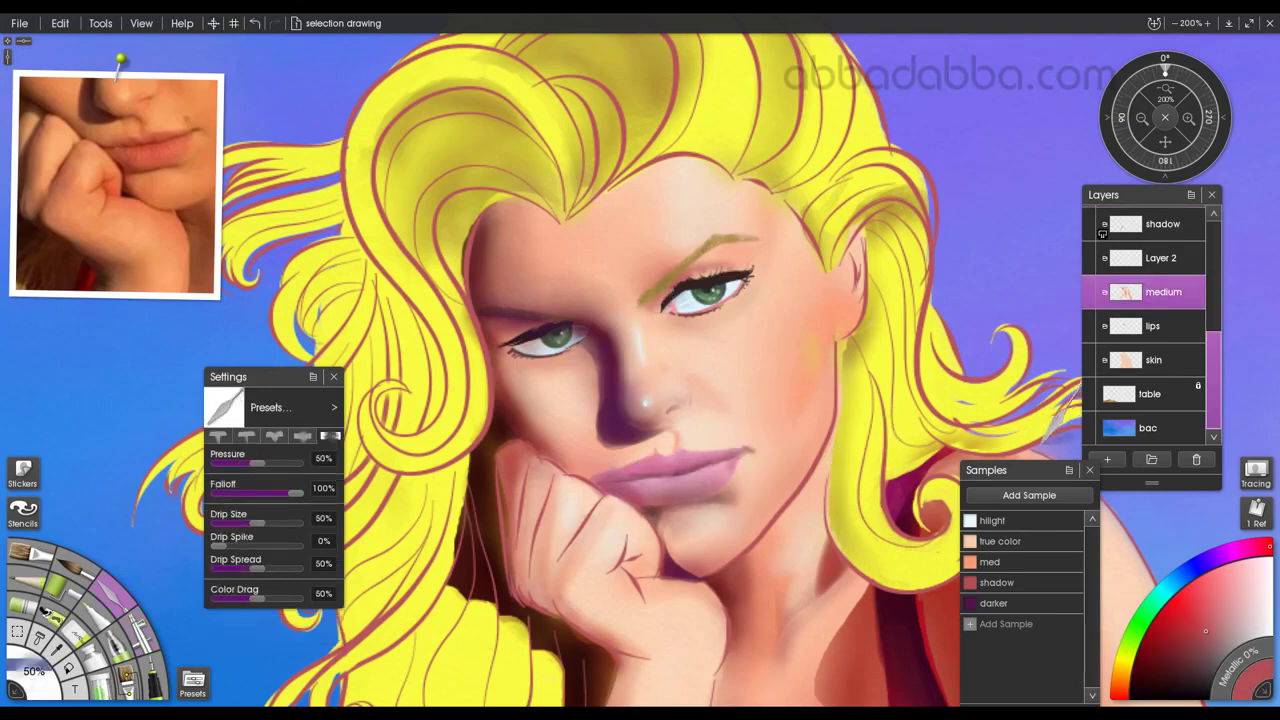
Ink a darker purple edge under the lower lip on the skin group's shadow layer.
{"action": "key", "text": "i"}
{"action": "key", "text": "Up"}
{"action": "key", "text": "Up"}
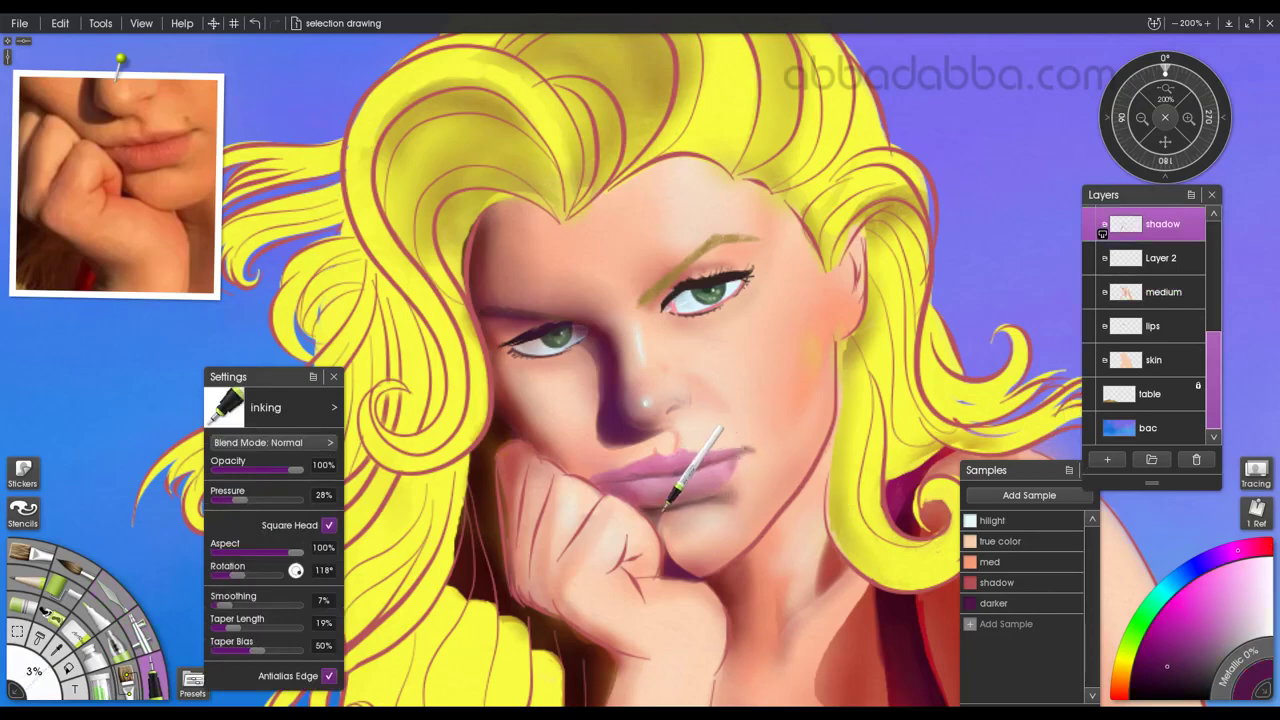
{"action": "left_click", "coordinate": [1188, 614]}
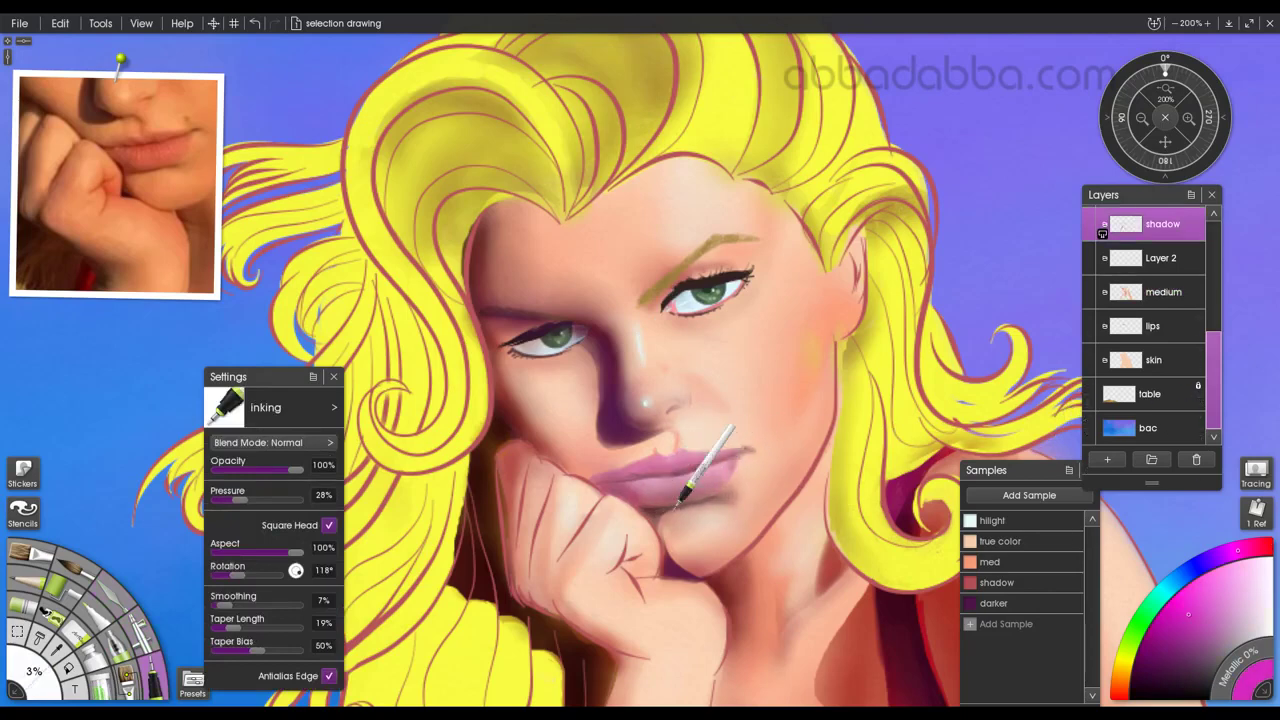
Airbrush pale pink highlights on the lips layer, reducing the brush size to 7%.
{"action": "left_click", "coordinate": [1207, 600]}
{"action": "left_click", "coordinate": [1168, 330]}
{"action": "left_click", "coordinate": [140, 630]}
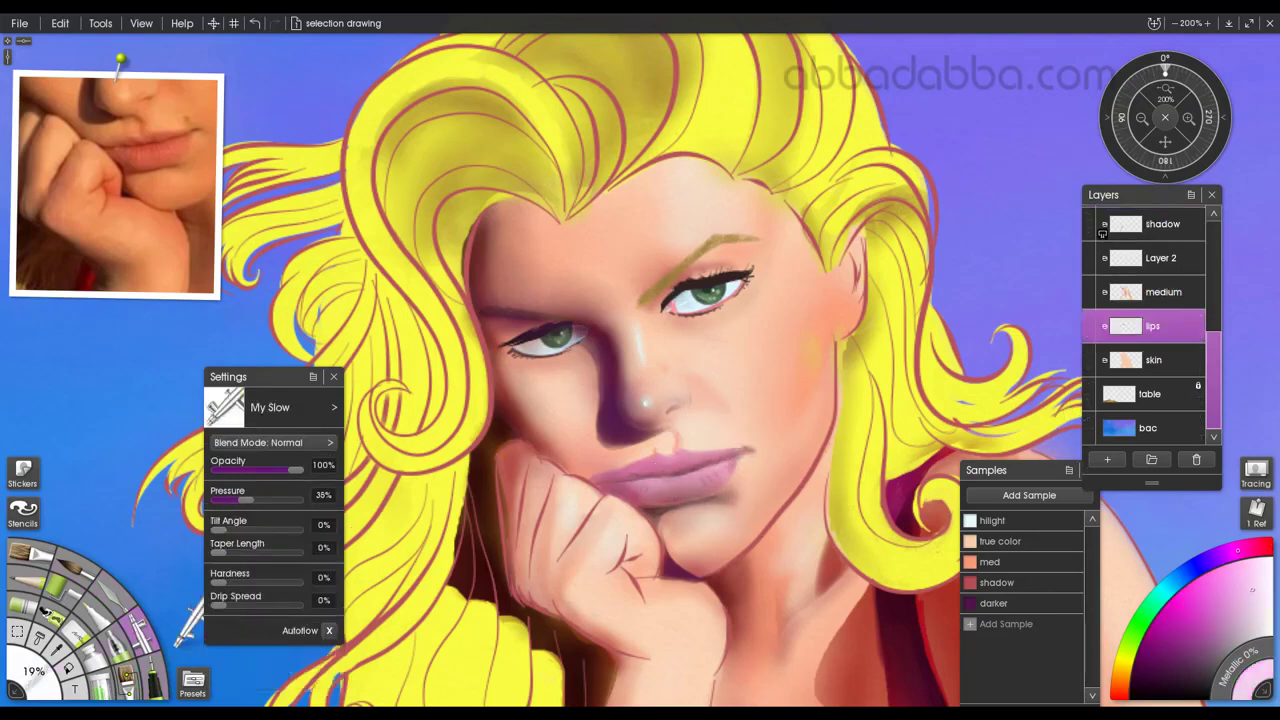
{"action": "scroll", "coordinate": [684, 482], "scroll_direction": "up", "scroll_amount": 1}
{"action": "key", "text": "bracketleft"}
{"action": "key", "text": "bracketleft"}
{"action": "key", "text": "bracketleft"}
{"action": "key", "text": "bracketleft"}
{"action": "key", "text": "bracketleft"}
{"action": "key", "text": "bracketleft"}
{"action": "key", "text": "bracketleft"}
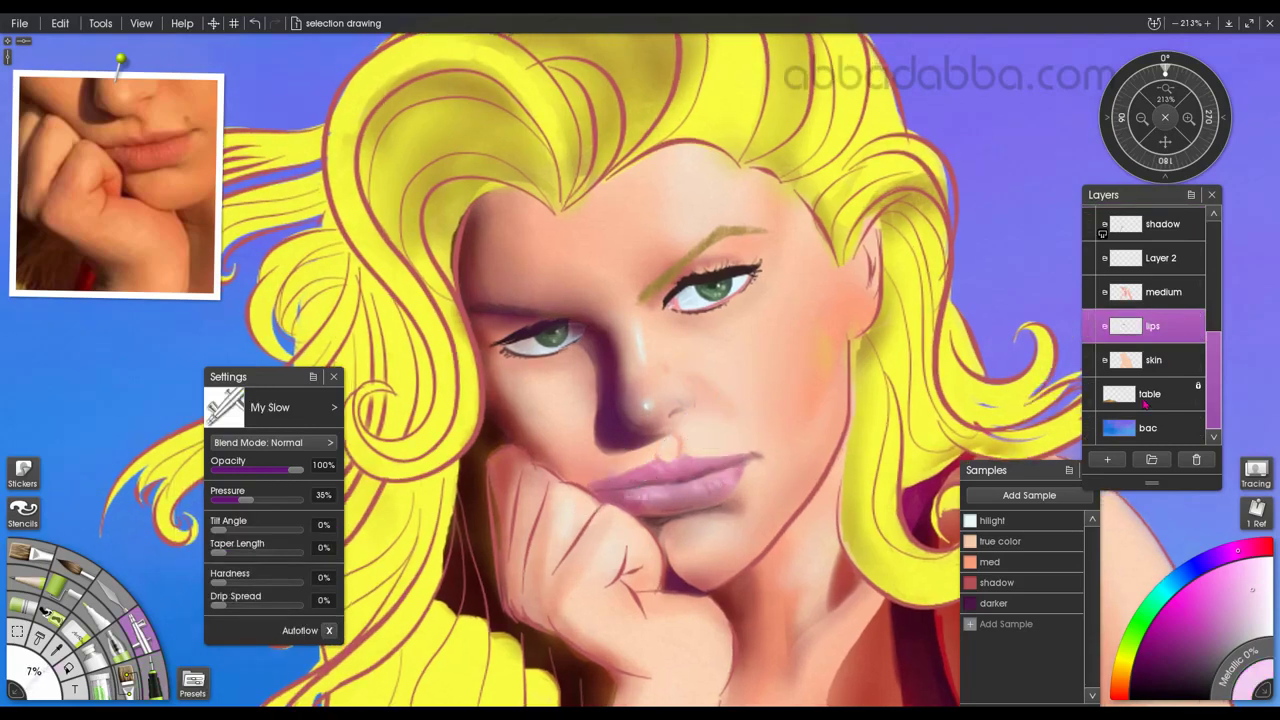
Ink touch-ups around the mouth with the true color sample on the skin layer, and select Layer 3 for further inking.
{"action": "left_click", "coordinate": [155, 665]}
{"action": "left_click", "coordinate": [1028, 546]}
{"action": "left_click", "coordinate": [1193, 361]}
{"action": "left_click_drag", "start_coordinate": [1211, 356], "coordinate": [1209, 247]}
{"action": "left_click", "coordinate": [1160, 257]}
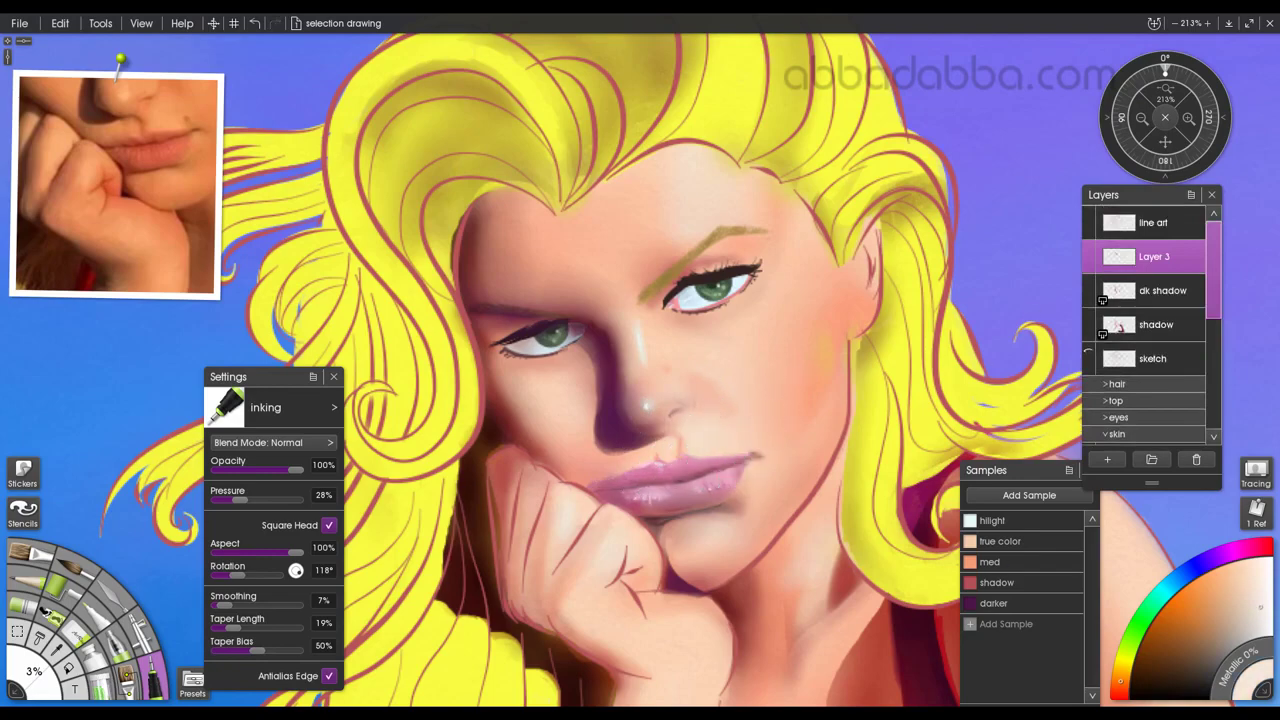
Add a layer named shadow at the top of the eyes group and change its blend mode.
{"action": "key", "text": "ctrl+0"}
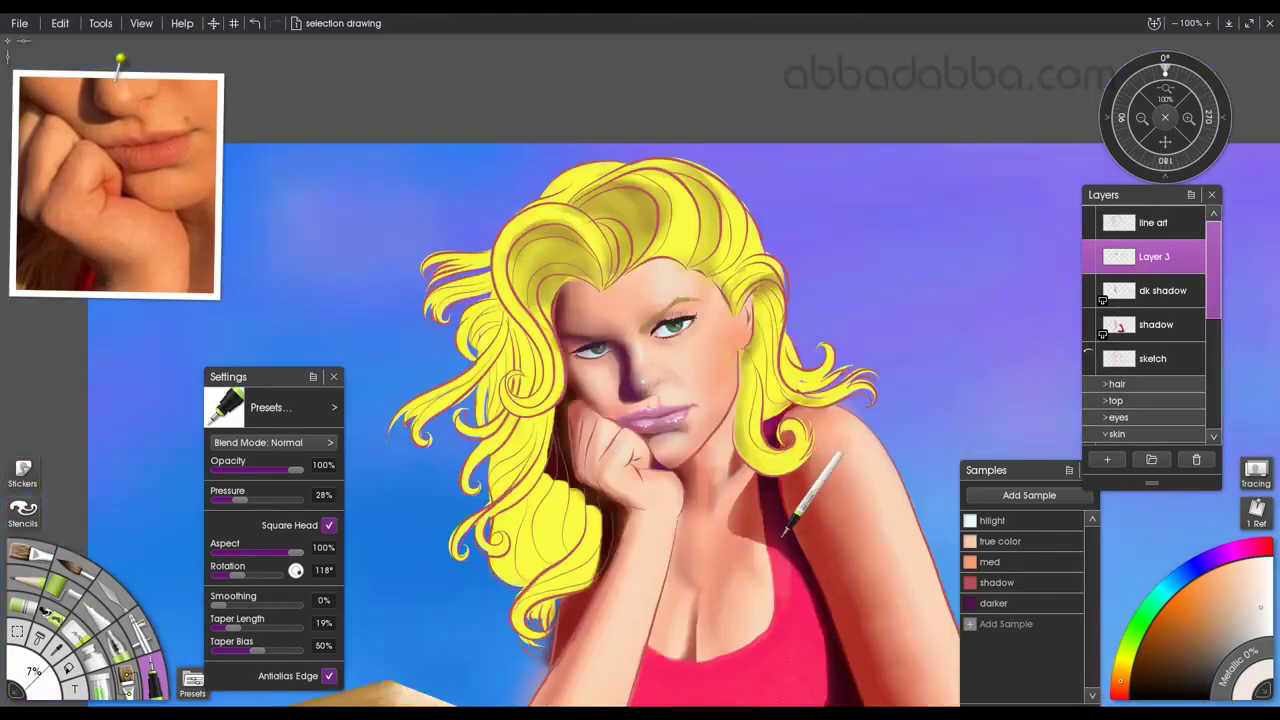
{"action": "scroll", "coordinate": [151, 249], "scroll_direction": "down", "scroll_amount": 5}
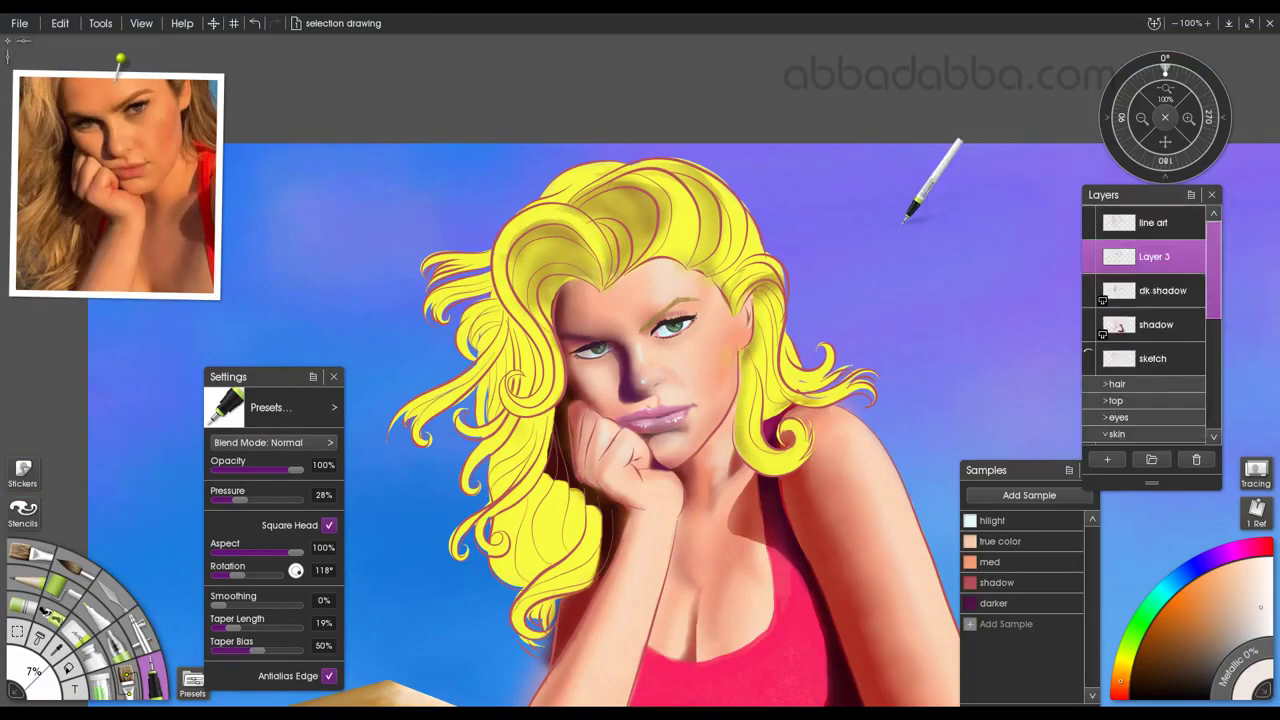
{"action": "left_click", "coordinate": [1165, 142]}
{"action": "left_click", "coordinate": [1117, 418]}
{"action": "scroll", "coordinate": [1120, 400], "scroll_direction": "down", "scroll_amount": 5}
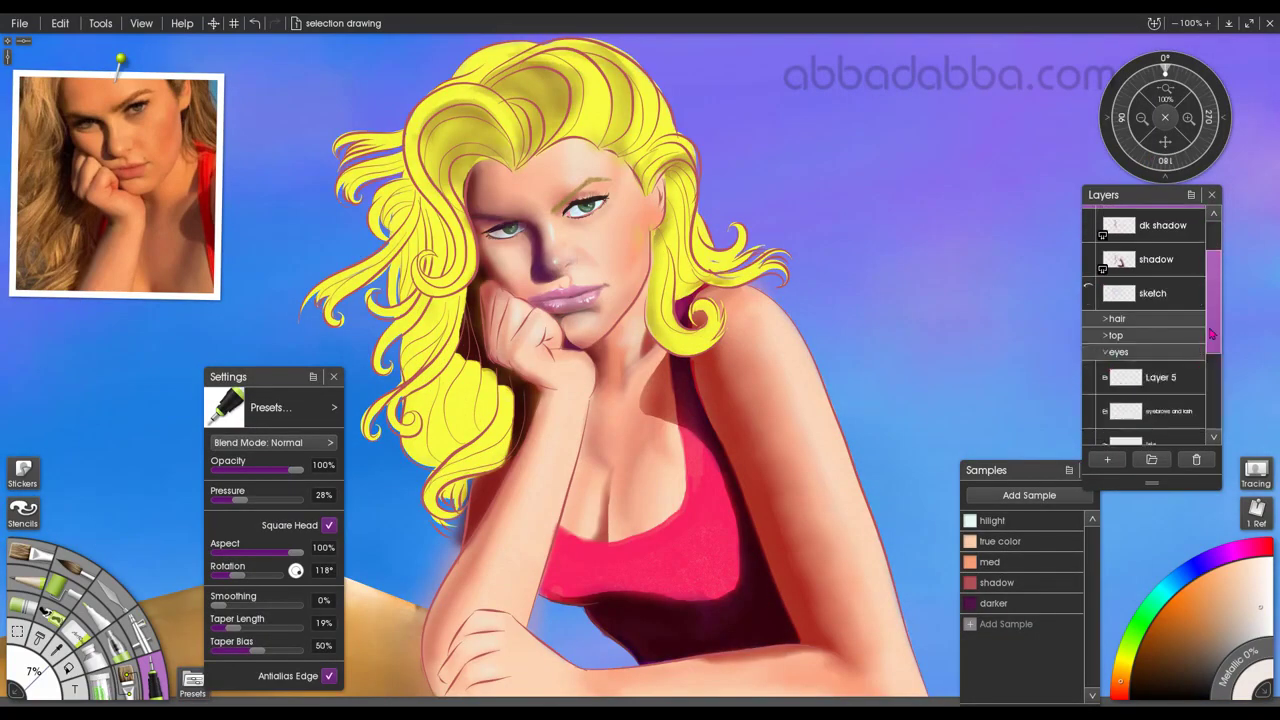
{"action": "left_click", "coordinate": [1163, 279]}
{"action": "double_click", "coordinate": [1163, 279]}
{"action": "type", "text": "shadow"}
{"action": "key", "text": "Return"}
{"action": "left_click", "coordinate": [1192, 287]}
{"action": "left_click", "coordinate": [1163, 330]}
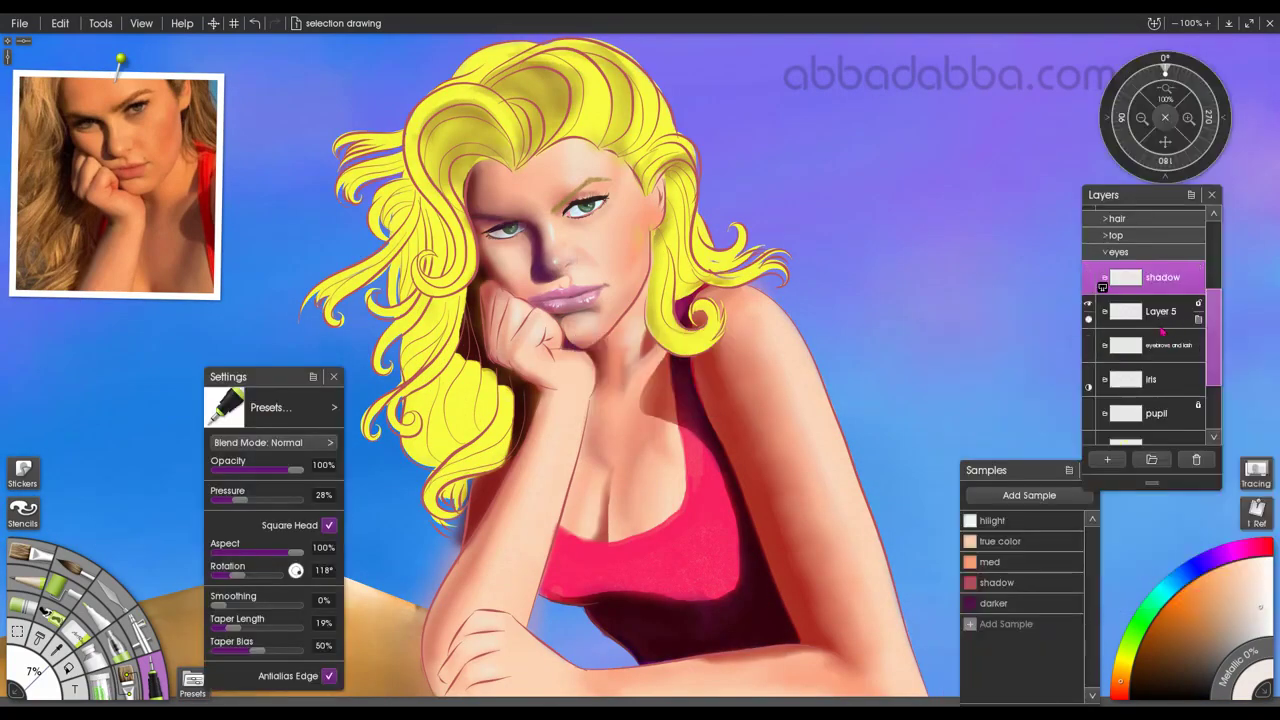
Airbrush purple shadow around both eyes on the eyes group's shadow layer, enlarging the brush to 16%, and save the painting.
{"action": "left_click", "coordinate": [1194, 568]}
{"action": "left_click", "coordinate": [1205, 594]}
{"action": "left_click", "coordinate": [139, 631]}
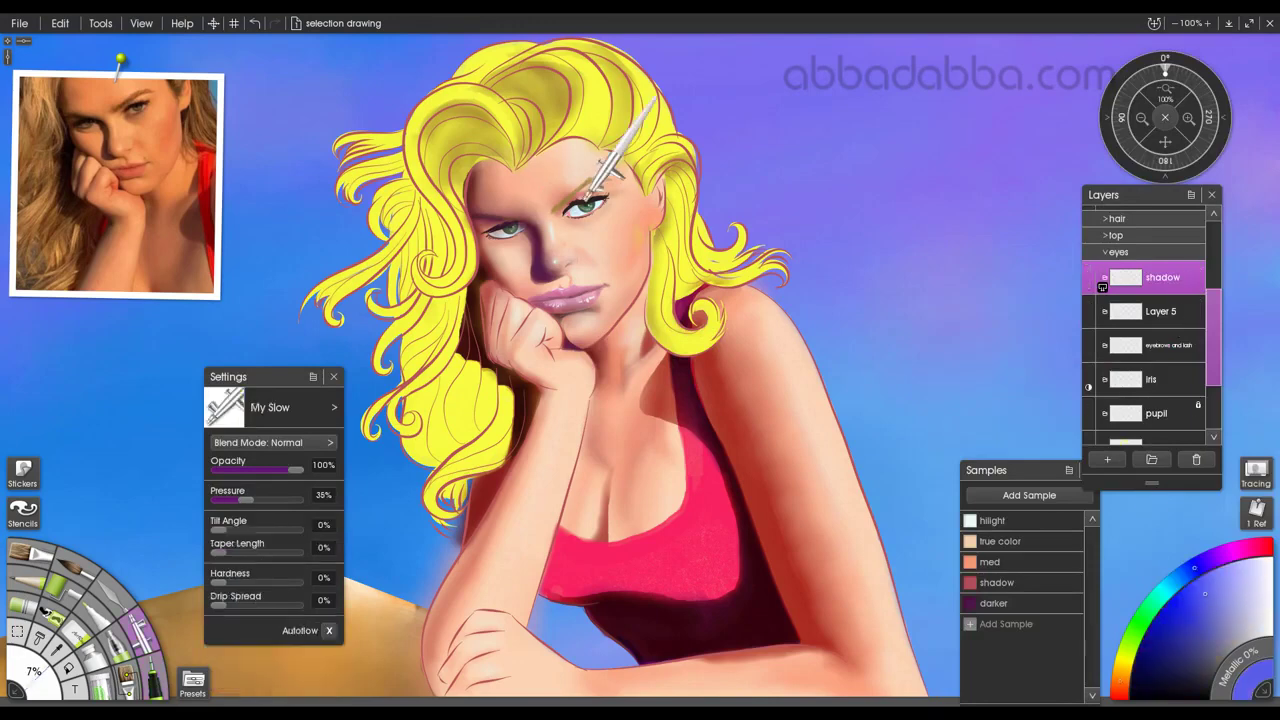
{"action": "left_click", "coordinate": [1182, 617]}
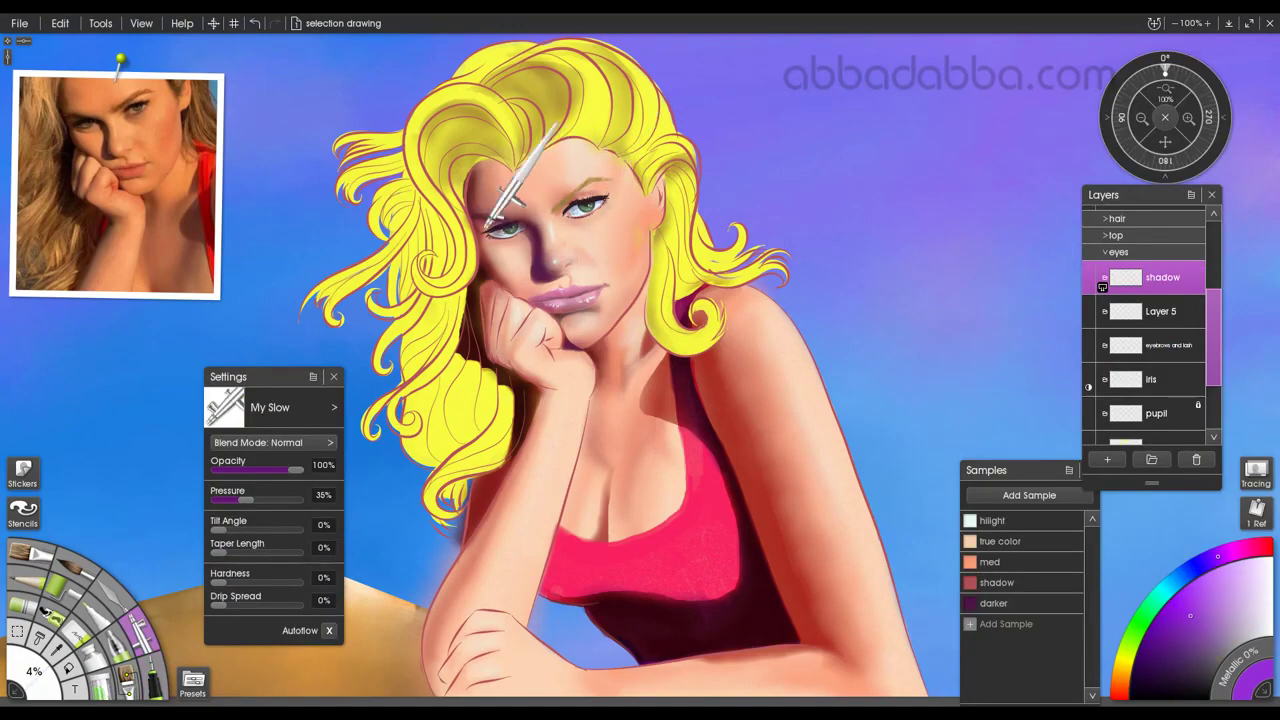
{"action": "left_click", "coordinate": [48, 612]}
{"action": "left_click", "coordinate": [139, 631]}
{"action": "left_click_drag", "start_coordinate": [34, 672], "coordinate": [65, 668]}
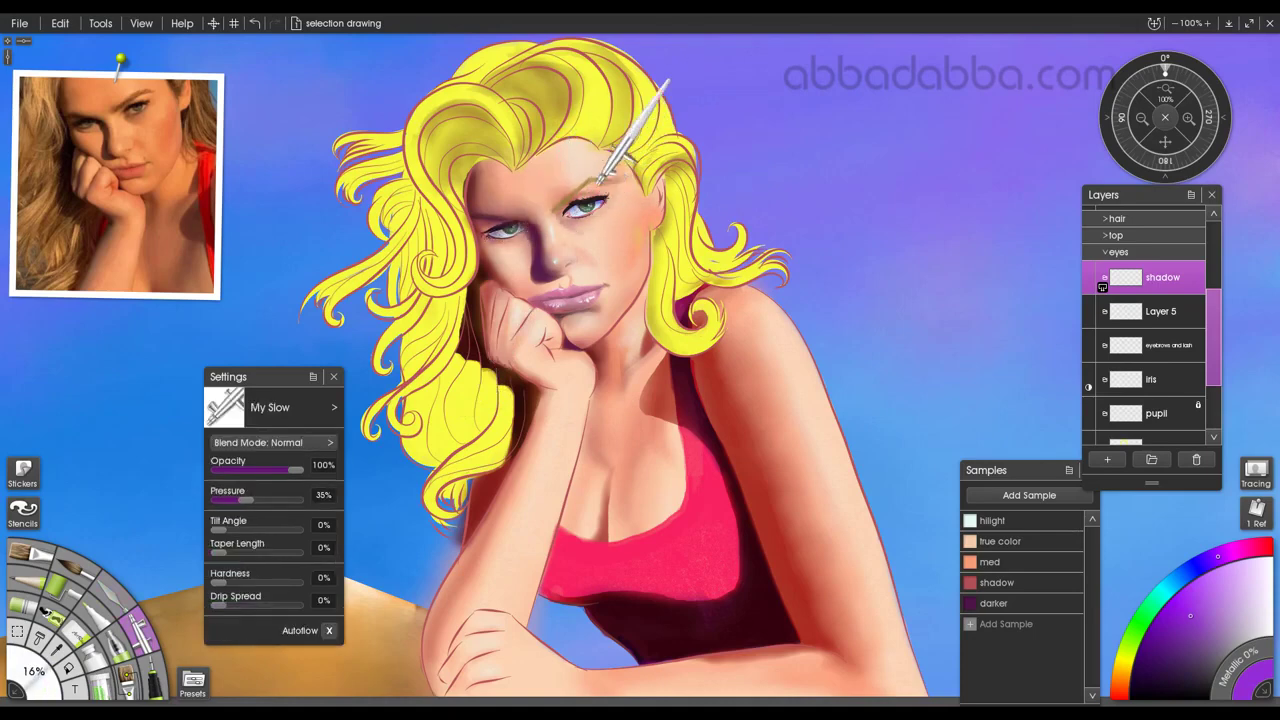
{"action": "key", "text": "ctrl+s"}
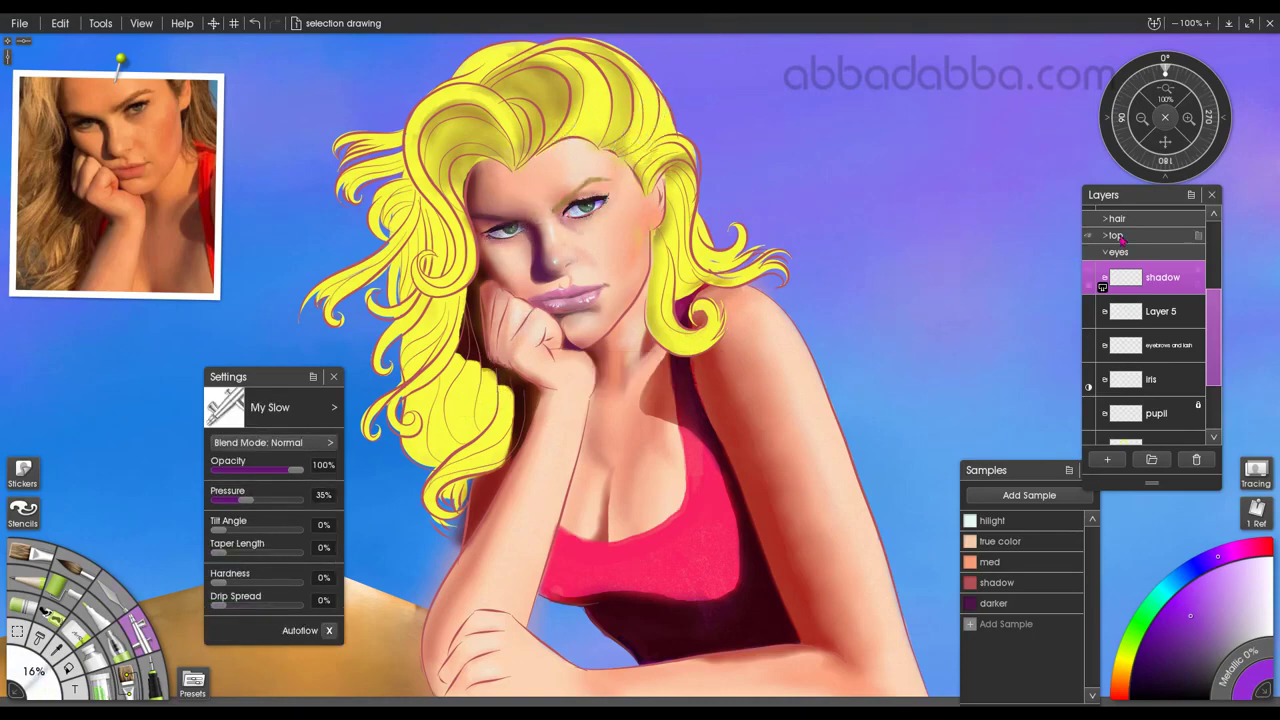
Collapse the eyes group, expand the hair group, and delete the rough hair shading from its shadow layer using a freehand selection.
{"action": "left_click", "coordinate": [1106, 253]}
{"action": "left_click", "coordinate": [1106, 383]}
{"action": "left_click", "coordinate": [1088, 314]}
{"action": "left_click", "coordinate": [1088, 314]}
{"action": "left_click", "coordinate": [1130, 318]}
{"action": "left_click", "coordinate": [19, 629]}
{"action": "mouse_move", "coordinate": [726, 178]}
{"action": "left_mouse_down"}
{"action": "mouse_move", "coordinate": [651, 253]}
{"action": "mouse_move", "coordinate": [730, 170]}
{"action": "left_mouse_up"}
{"action": "key", "text": "Delete"}
{"action": "key", "text": "ctrl+d"}
Pick a warm golden tan as the paint color for the hair shading.
{"action": "left_click", "coordinate": [1088, 348]}
{"action": "left_click", "coordinate": [1088, 348]}
{"action": "scroll", "coordinate": [1150, 340], "scroll_direction": "up", "scroll_amount": 2}
{"action": "left_click", "coordinate": [1209, 588]}
{"action": "left_click", "coordinate": [1123, 674]}
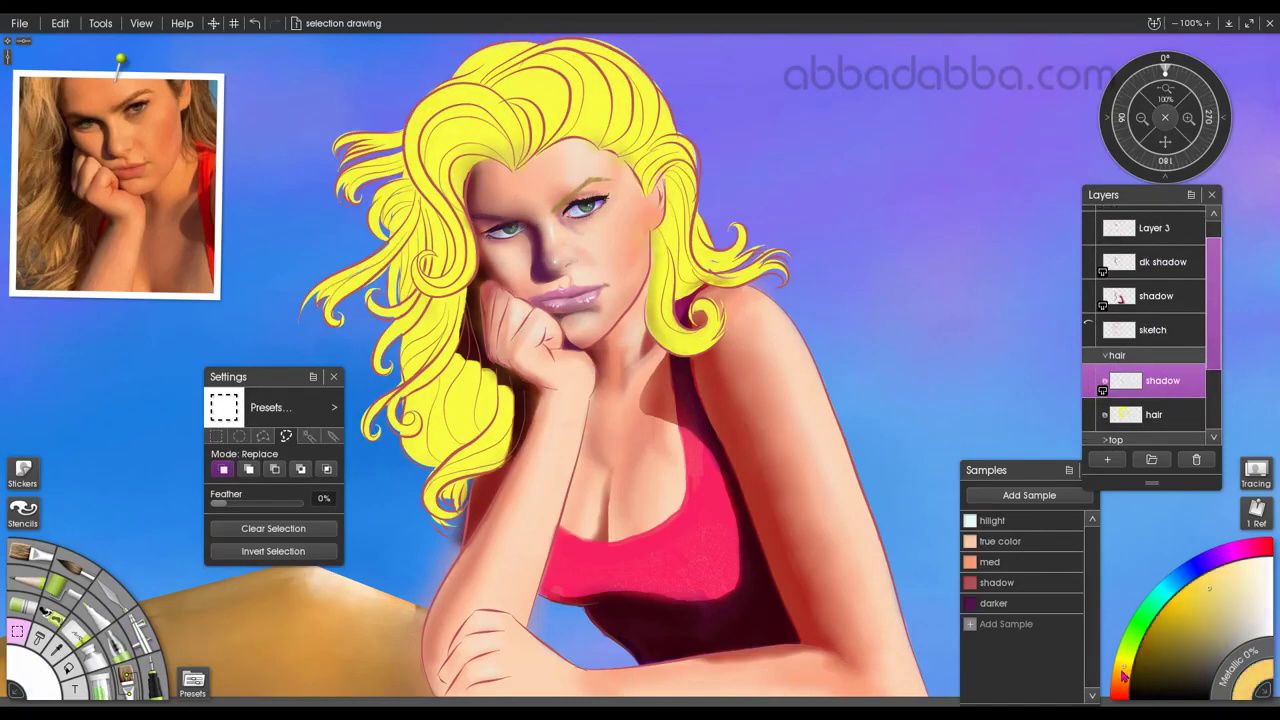
{"action": "scroll", "coordinate": [1210, 318], "scroll_direction": "up", "scroll_amount": 1}
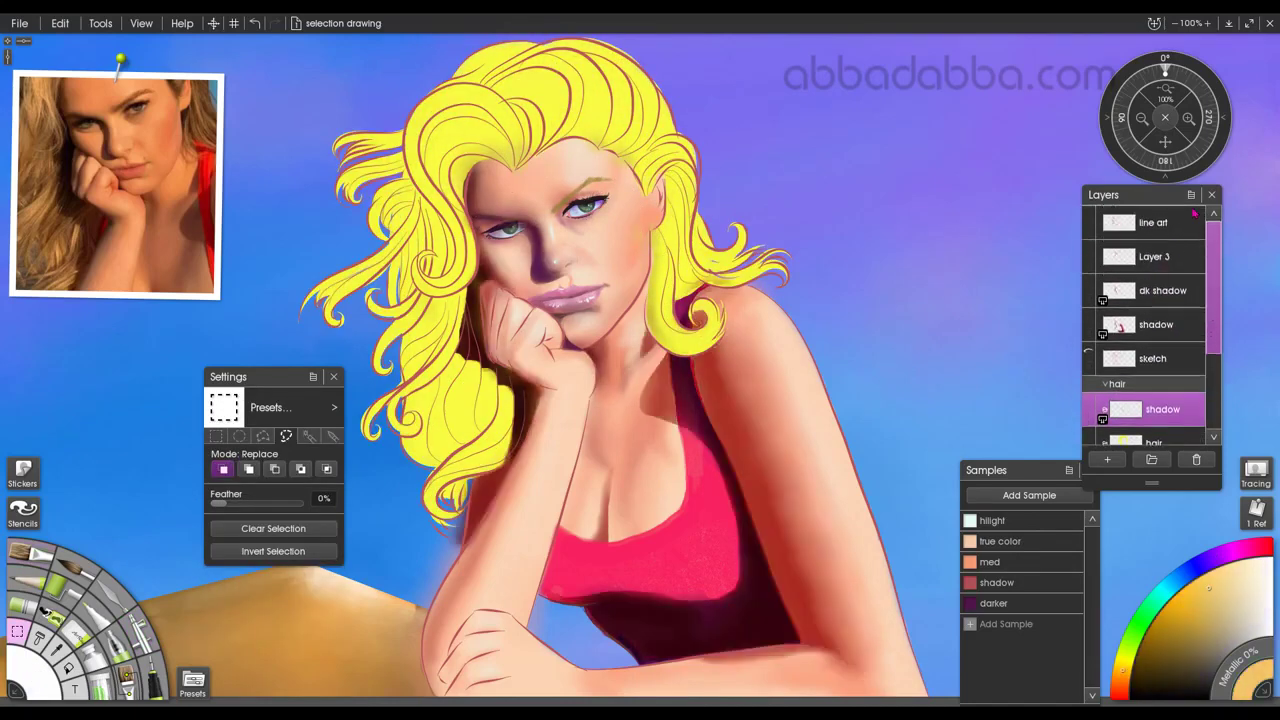
Open the stencils and overlay the active hair-shaped stencil on the portrait, moving the sticker sheets aside.
{"action": "left_click", "coordinate": [100, 22]}
{"action": "mouse_move", "coordinate": [145, 25]}
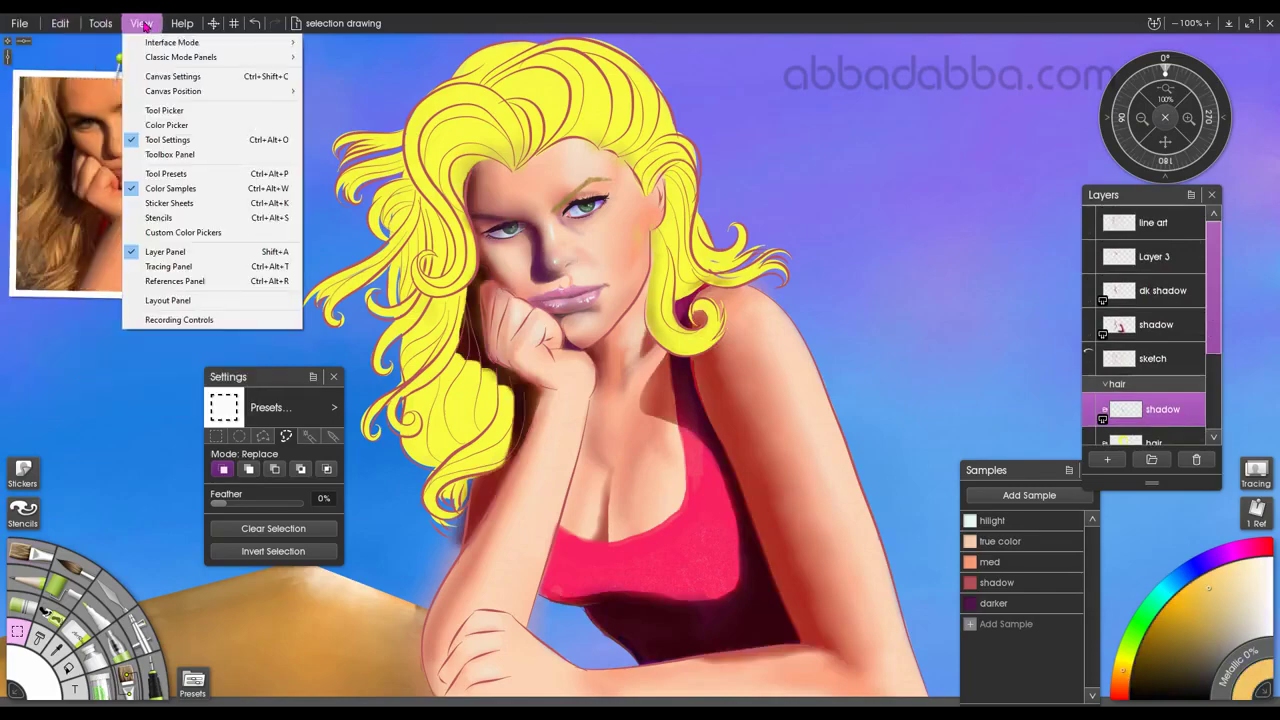
{"action": "left_click", "coordinate": [24, 513]}
{"action": "left_click", "coordinate": [23, 472]}
{"action": "left_click", "coordinate": [902, 200]}
{"action": "left_click", "coordinate": [1088, 288]}
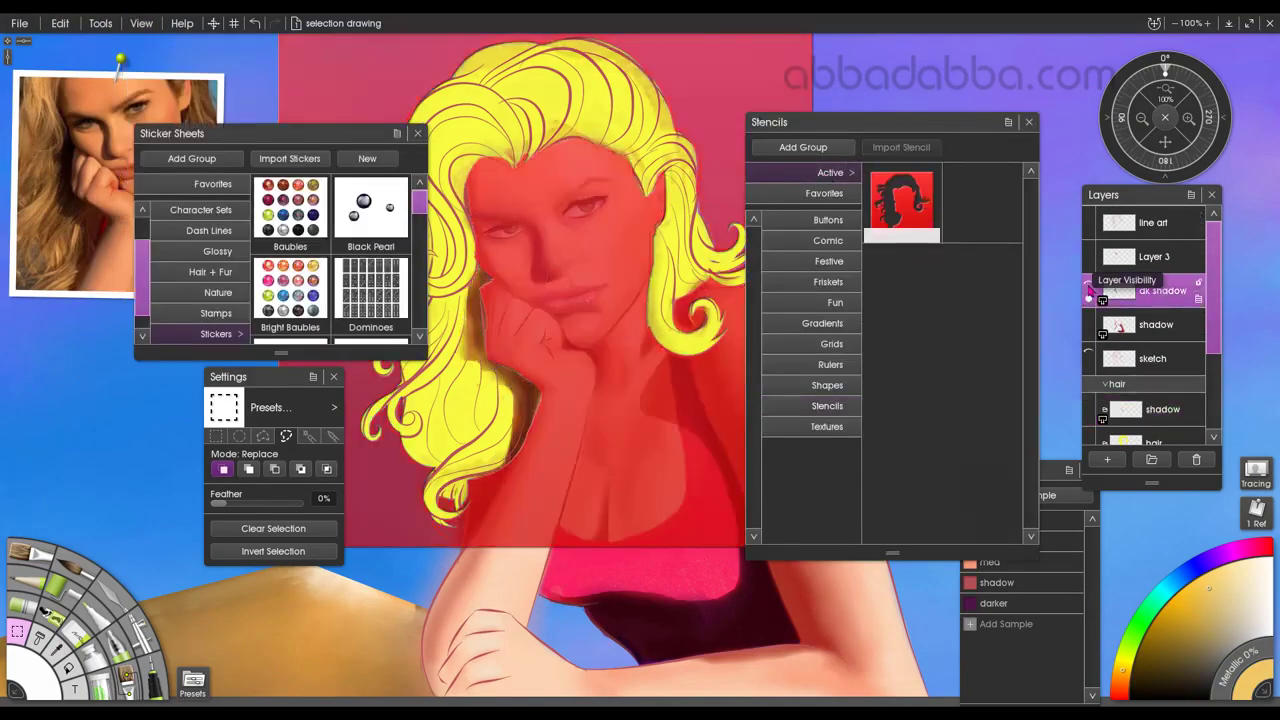
{"action": "left_click", "coordinate": [1088, 288]}
{"action": "left_click_drag", "start_coordinate": [275, 133], "coordinate": [133, 158]}
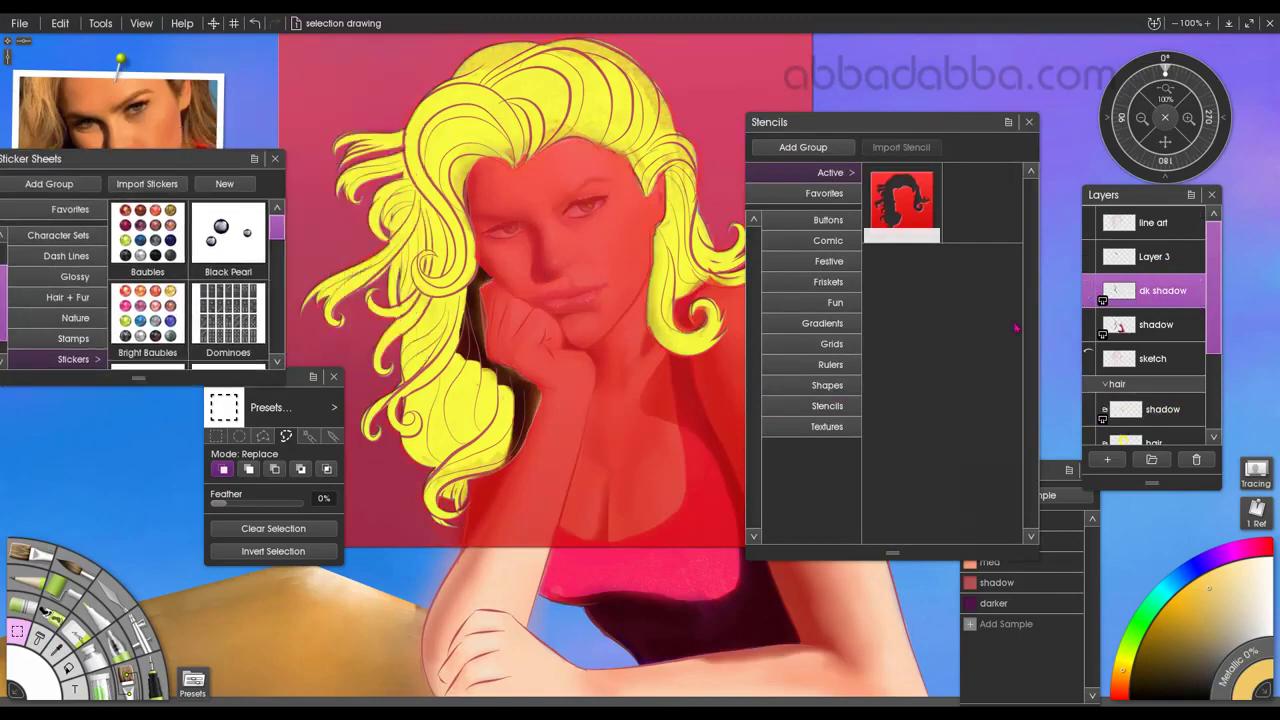
Erase shadow spill over the hair through the stencil on the dk shadow and shadow layers using Instant Erase, and hide the stencil.
{"action": "left_click", "coordinate": [1154, 257]}
{"action": "left_click", "coordinate": [76, 632]}
{"action": "left_click", "coordinate": [321, 415]}
{"action": "left_click", "coordinate": [545, 440]}
{"action": "left_click", "coordinate": [1160, 291]}
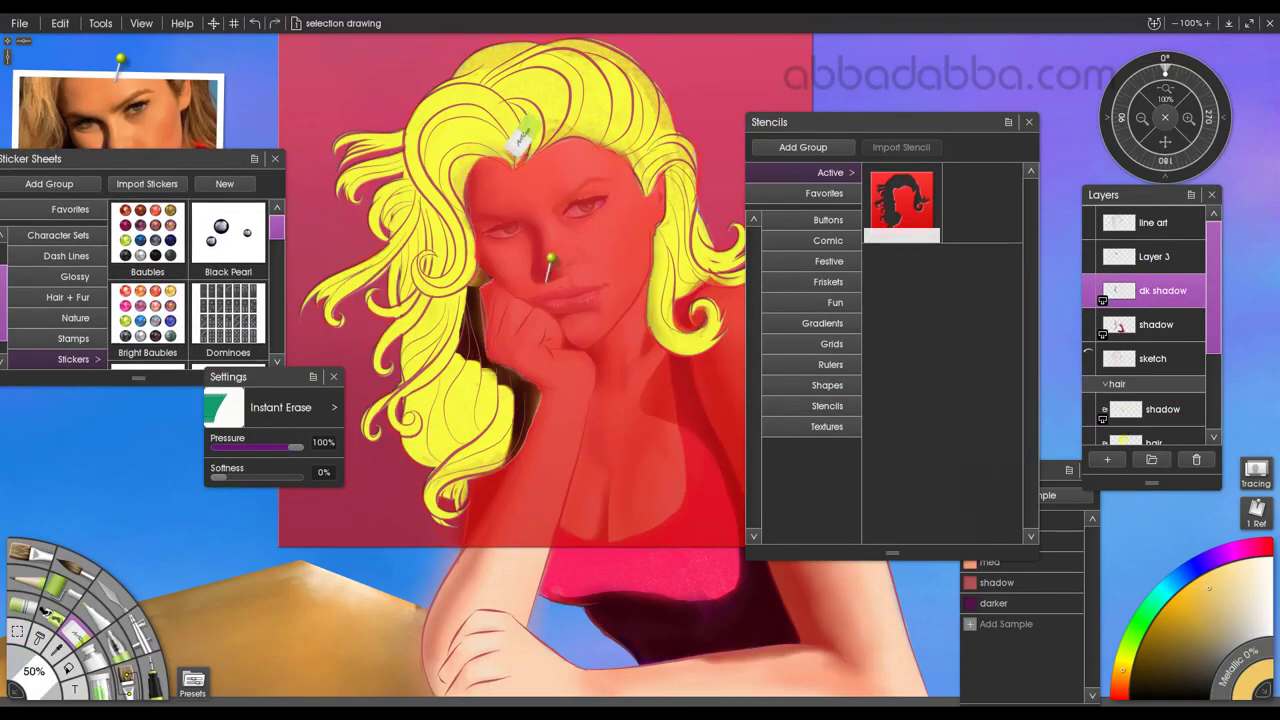
{"action": "left_click_drag", "start_coordinate": [514, 156], "coordinate": [650, 182]}
{"action": "left_click", "coordinate": [1156, 325]}
{"action": "mouse_move", "coordinate": [570, 122]}
{"action": "left_mouse_down"}
{"action": "mouse_move", "coordinate": [633, 178]}
{"action": "mouse_move", "coordinate": [625, 122]}
{"action": "left_mouse_up"}
{"action": "left_click", "coordinate": [928, 177]}
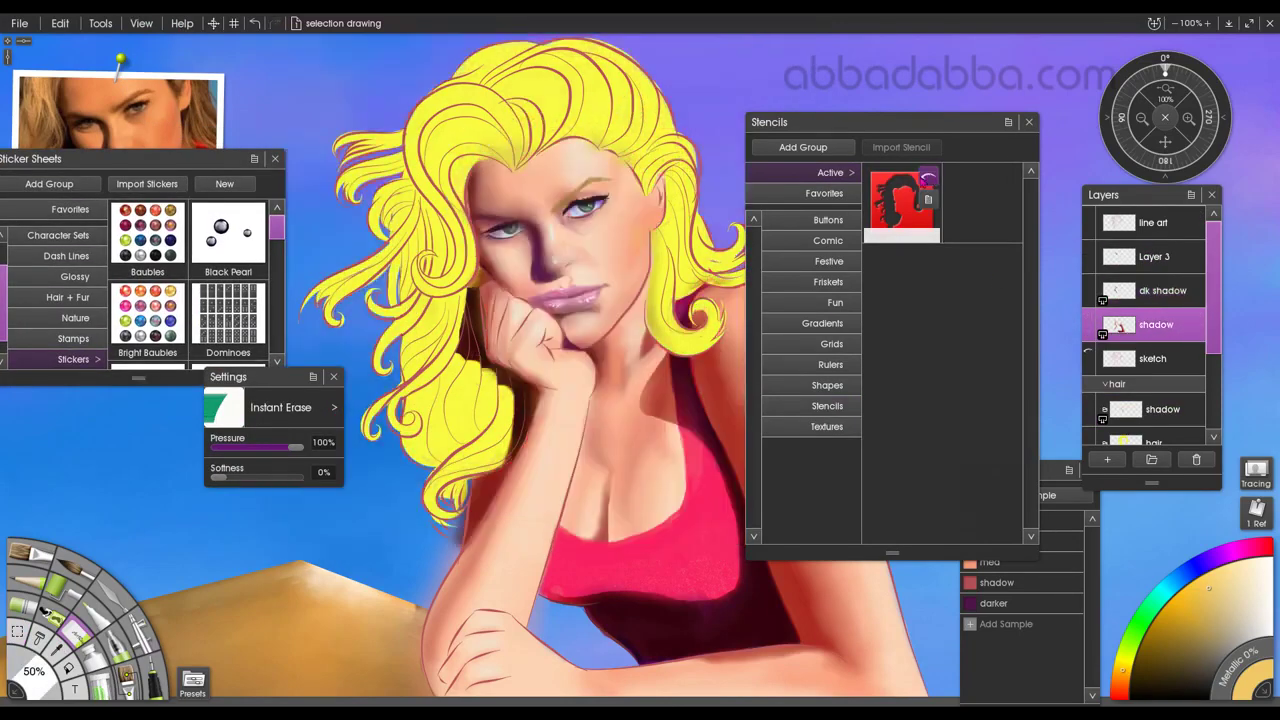
{"action": "left_click", "coordinate": [1153, 292]}
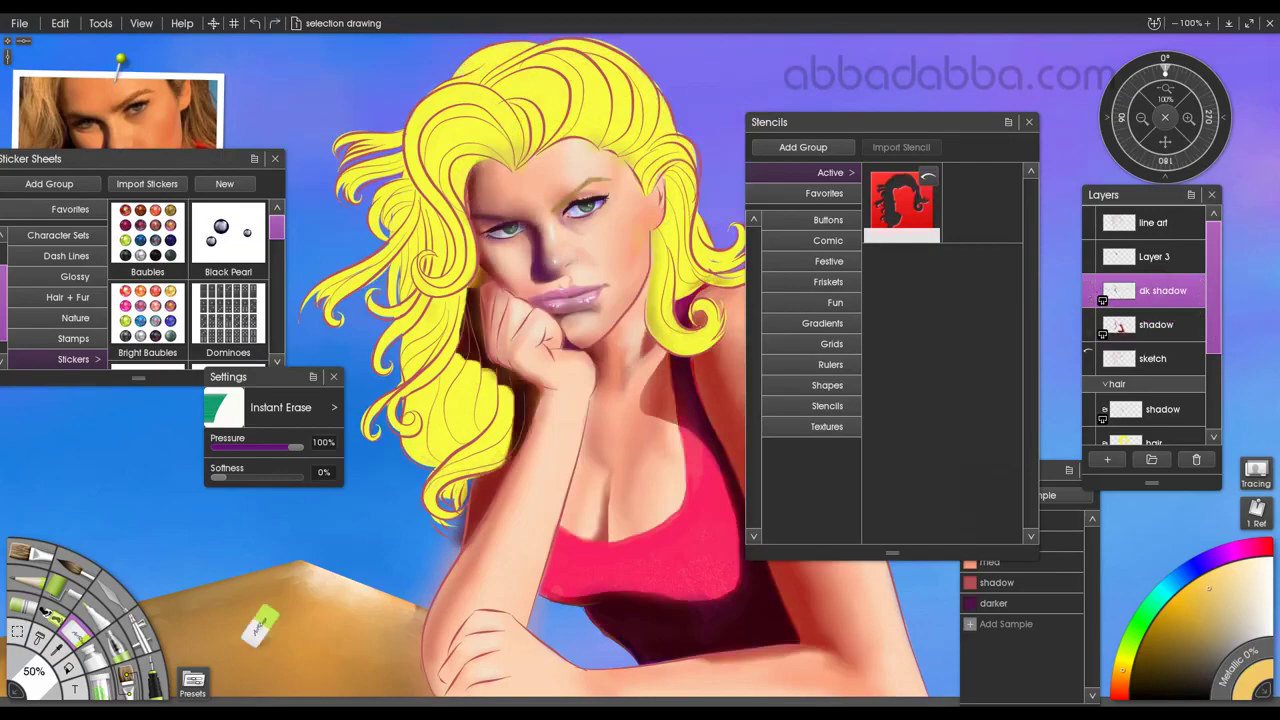
Reduce the eraser to 6%, check the shadow layer's coverage around the hair, and close the stencils.
{"action": "left_click", "coordinate": [928, 177]}
{"action": "left_click", "coordinate": [928, 177]}
{"action": "key", "text": "plus"}
{"action": "left_click_drag", "start_coordinate": [369, 101], "coordinate": [661, 451]}
{"action": "left_click_drag", "start_coordinate": [34, 671], "coordinate": [18, 658]}
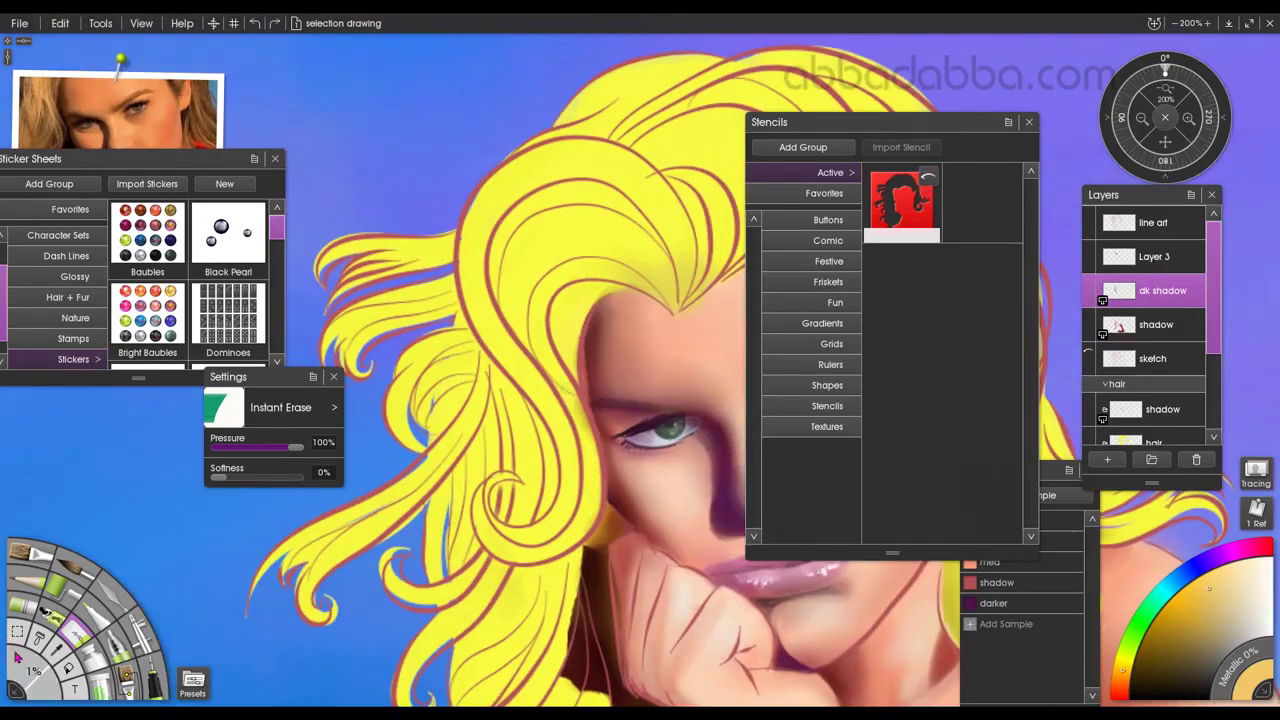
{"action": "left_click", "coordinate": [1089, 321]}
{"action": "left_click", "coordinate": [1089, 321]}
{"action": "left_click", "coordinate": [1118, 325]}
{"action": "key", "text": "minus"}
{"action": "left_click", "coordinate": [1029, 122]}
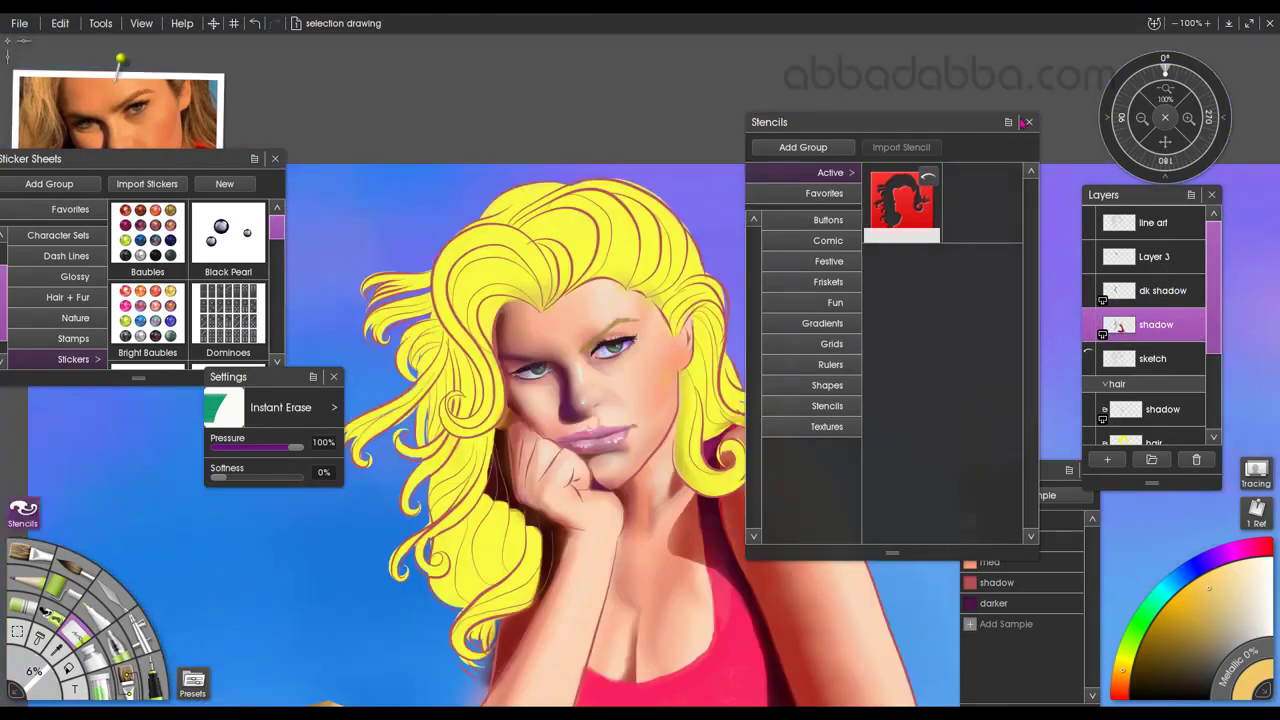
Change the blend mode of the hair group's shadow layer and airbrush tan shading into the front locks with a 26% brush.
{"action": "left_click_drag", "start_coordinate": [1214, 290], "coordinate": [1214, 366]}
{"action": "left_click", "coordinate": [1160, 277]}
{"action": "left_click", "coordinate": [135, 628]}
{"action": "left_click_drag", "start_coordinate": [22, 684], "coordinate": [30, 674]}
{"action": "right_click", "coordinate": [1165, 276]}
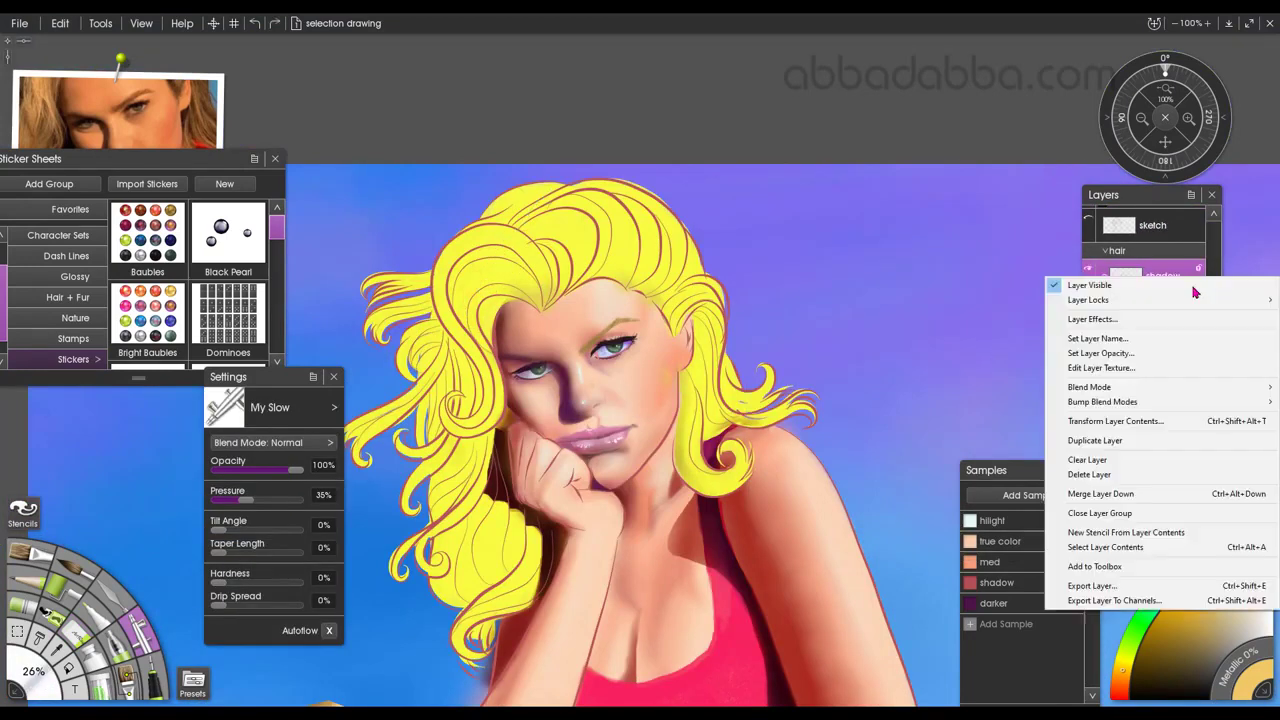
{"action": "mouse_move", "coordinate": [1092, 386]}
{"action": "left_click", "coordinate": [990, 350]}
{"action": "mouse_move", "coordinate": [506, 268]}
{"action": "left_mouse_down"}
{"action": "mouse_move", "coordinate": [480, 322]}
{"action": "mouse_move", "coordinate": [494, 308]}
{"action": "left_mouse_up"}
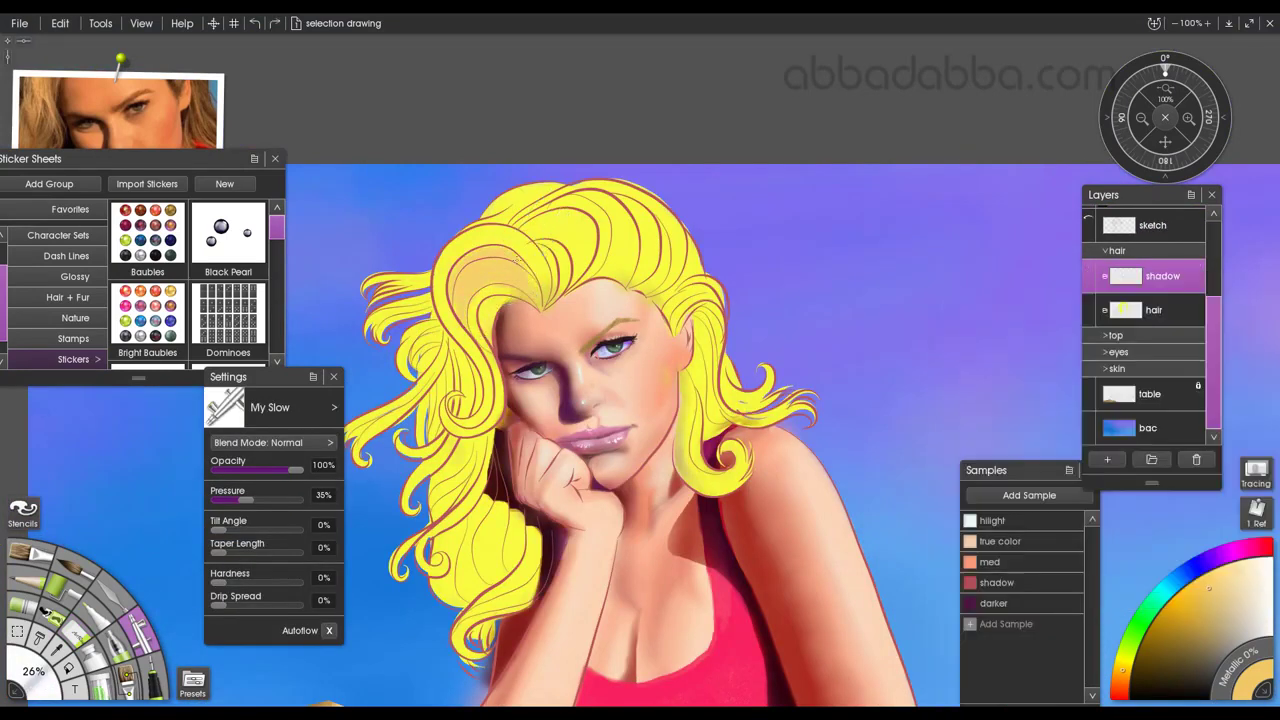
{"action": "left_click_drag", "start_coordinate": [638, 207], "coordinate": [648, 230]}
Close the sticker sheets, reposition the reference photo to show the hair, and airbrush tan shading into the crown and side locks.
{"action": "left_click", "coordinate": [275, 159]}
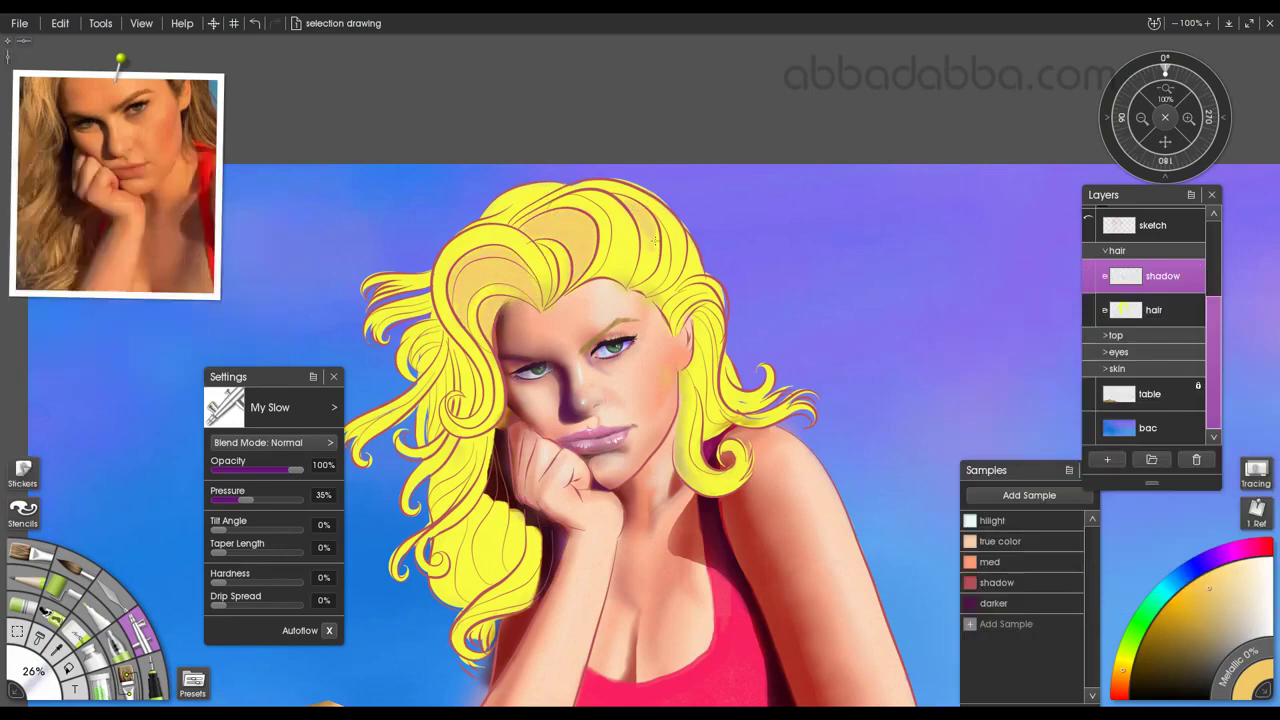
{"action": "left_click_drag", "start_coordinate": [115, 140], "coordinate": [114, 232]}
{"action": "left_click_drag", "start_coordinate": [650, 222], "coordinate": [656, 248]}
{"action": "left_click_drag", "start_coordinate": [713, 340], "coordinate": [708, 420]}
{"action": "right_click", "coordinate": [706, 404]}
{"action": "left_click", "coordinate": [762, 458]}
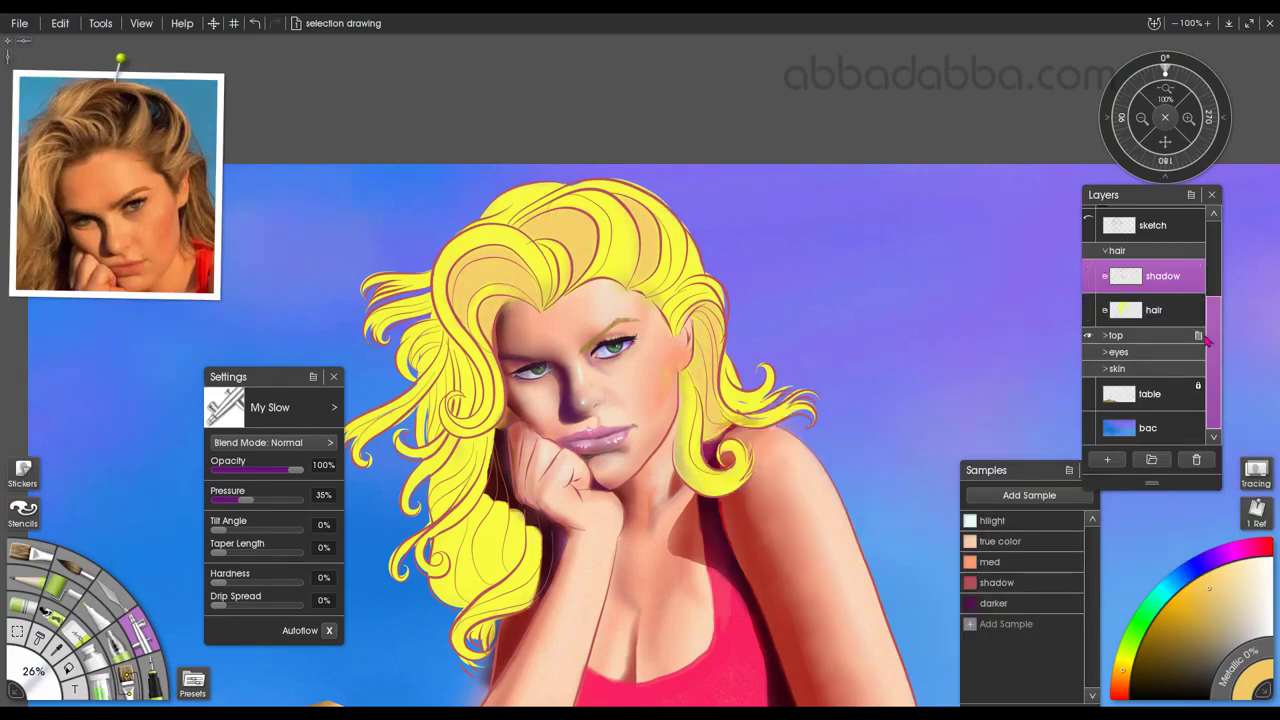
{"action": "mouse_move", "coordinate": [1212, 341]}
{"action": "left_mouse_down"}
{"action": "mouse_move", "coordinate": [1090, 304]}
{"action": "mouse_move", "coordinate": [1200, 385]}
{"action": "mouse_move", "coordinate": [1212, 341]}
{"action": "left_mouse_up"}
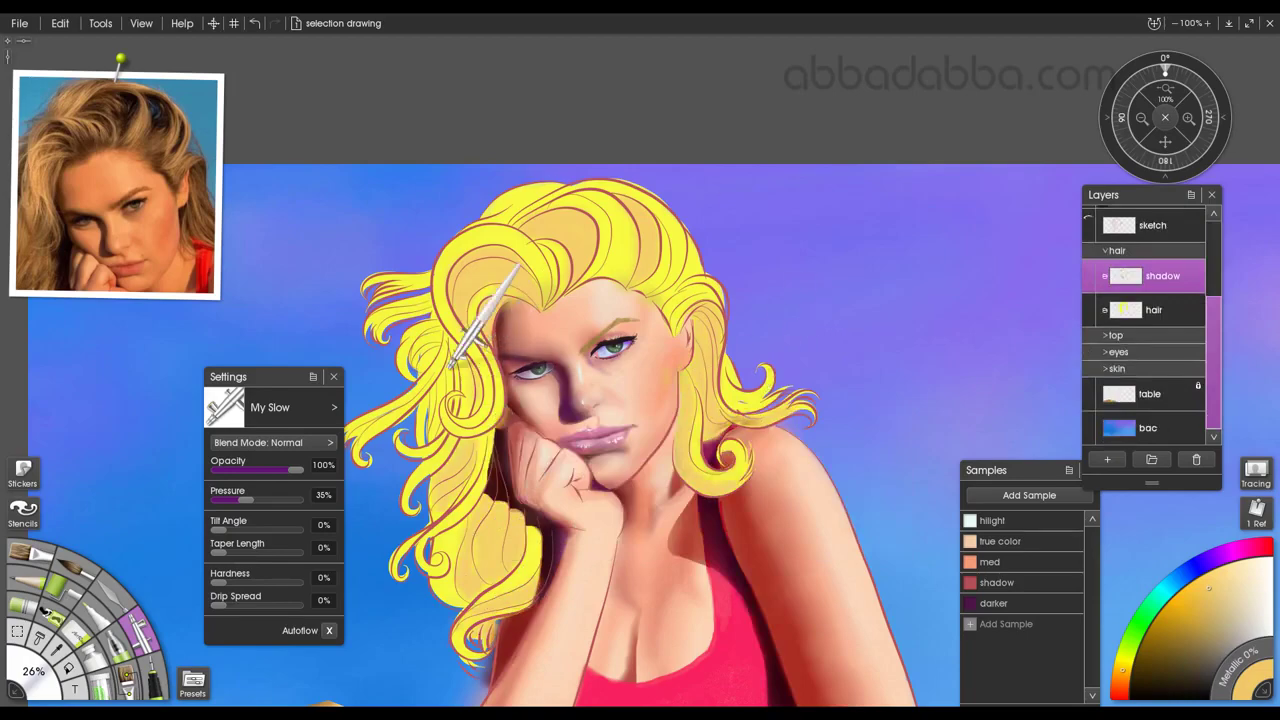
Clean up shading overspill on the front hair locks with Instant Erase, reducing the eraser to 4%.
{"action": "key", "text": "plus"}
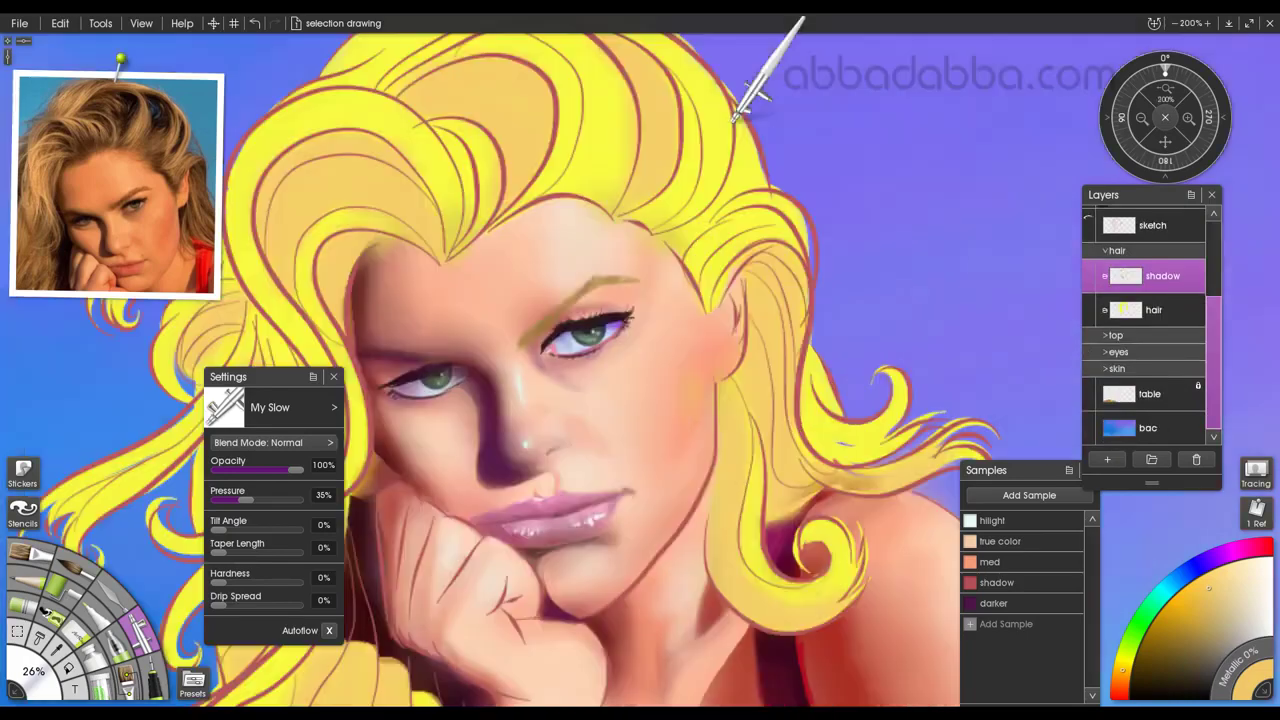
{"action": "key", "text": "plus"}
{"action": "left_click_drag", "start_coordinate": [357, 143], "coordinate": [738, 278]}
{"action": "key", "text": "e"}
{"action": "key", "text": "ctrl+z"}
{"action": "left_click", "coordinate": [60, 22]}
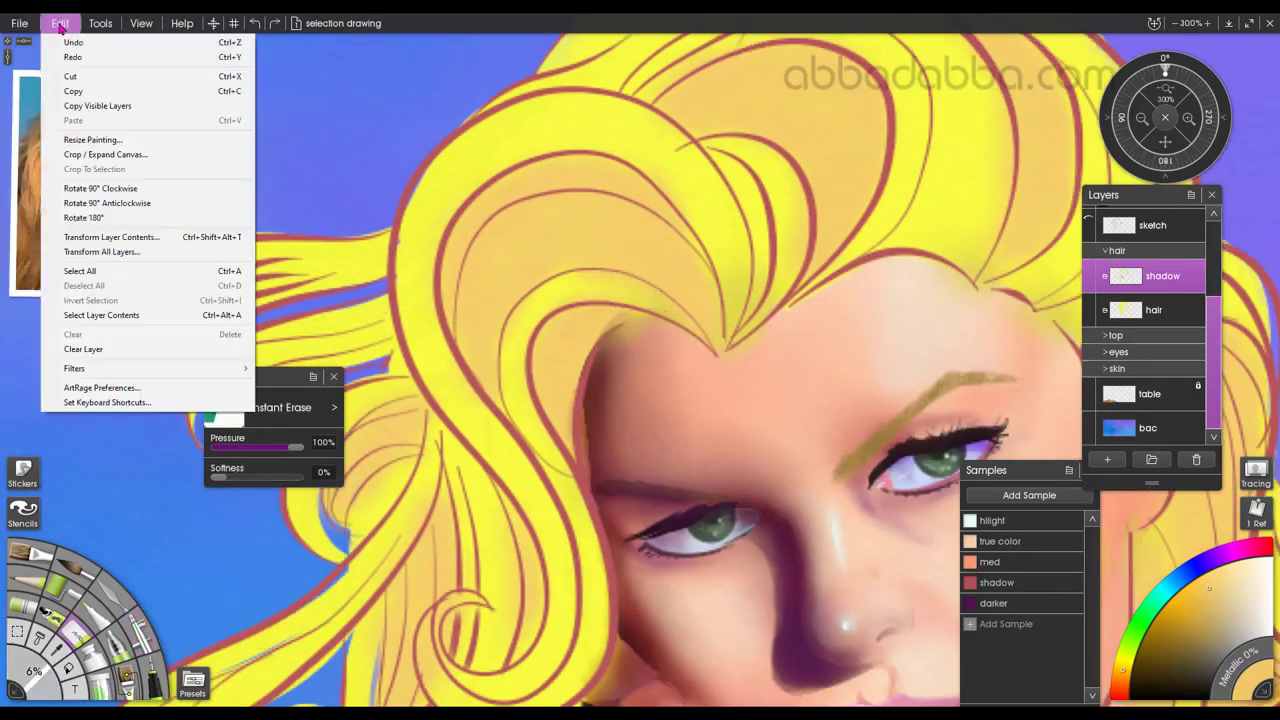
{"action": "left_click", "coordinate": [86, 380]}
{"action": "left_click", "coordinate": [600, 312]}
{"action": "left_click", "coordinate": [763, 391]}
{"action": "left_click", "coordinate": [749, 414]}
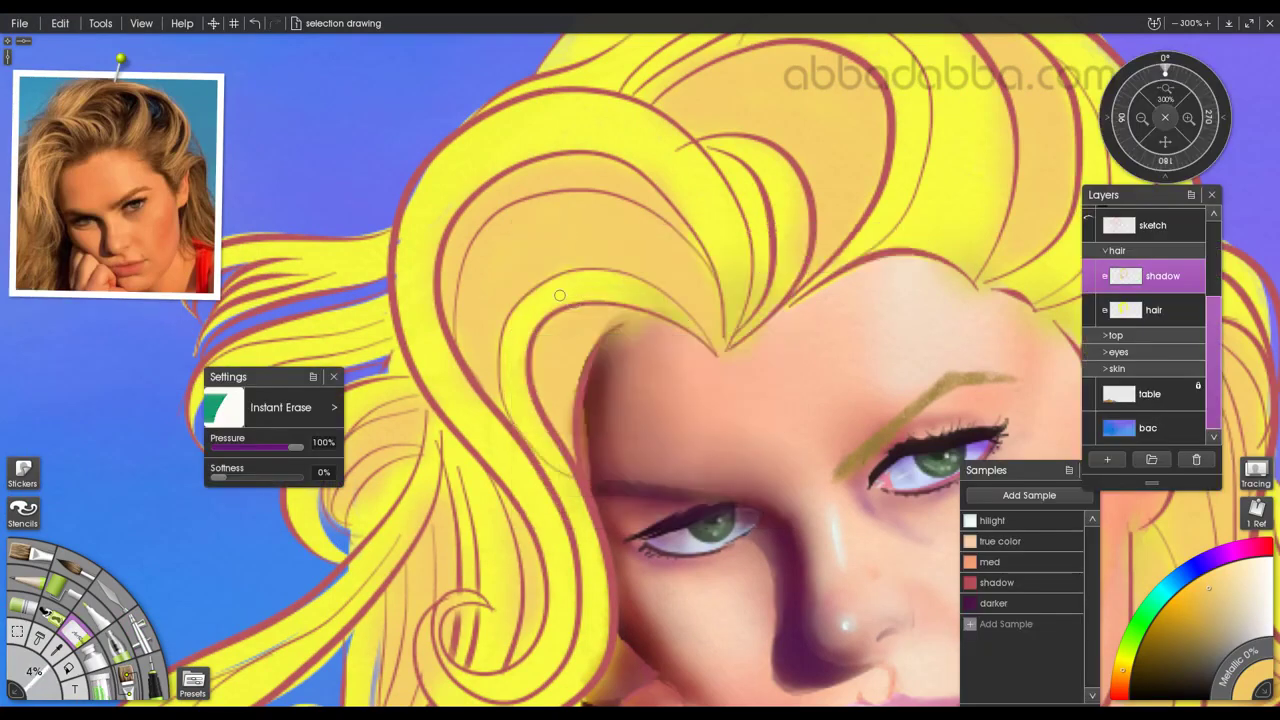
Erase stray tan shading along the strand edges in the side curls, crown and lower locks of the hair.
{"action": "scroll", "coordinate": [381, 563], "scroll_direction": "down", "scroll_amount": 10}
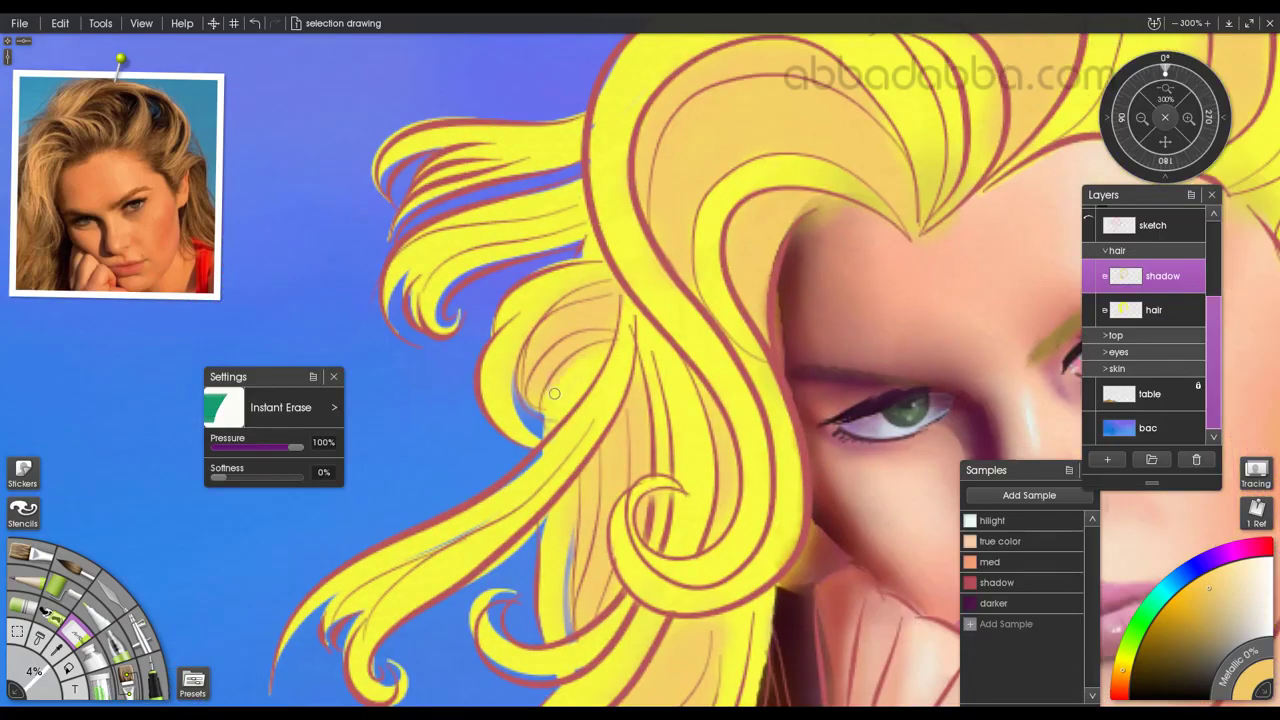
{"action": "scroll", "coordinate": [676, 518], "scroll_direction": "up", "scroll_amount": 12}
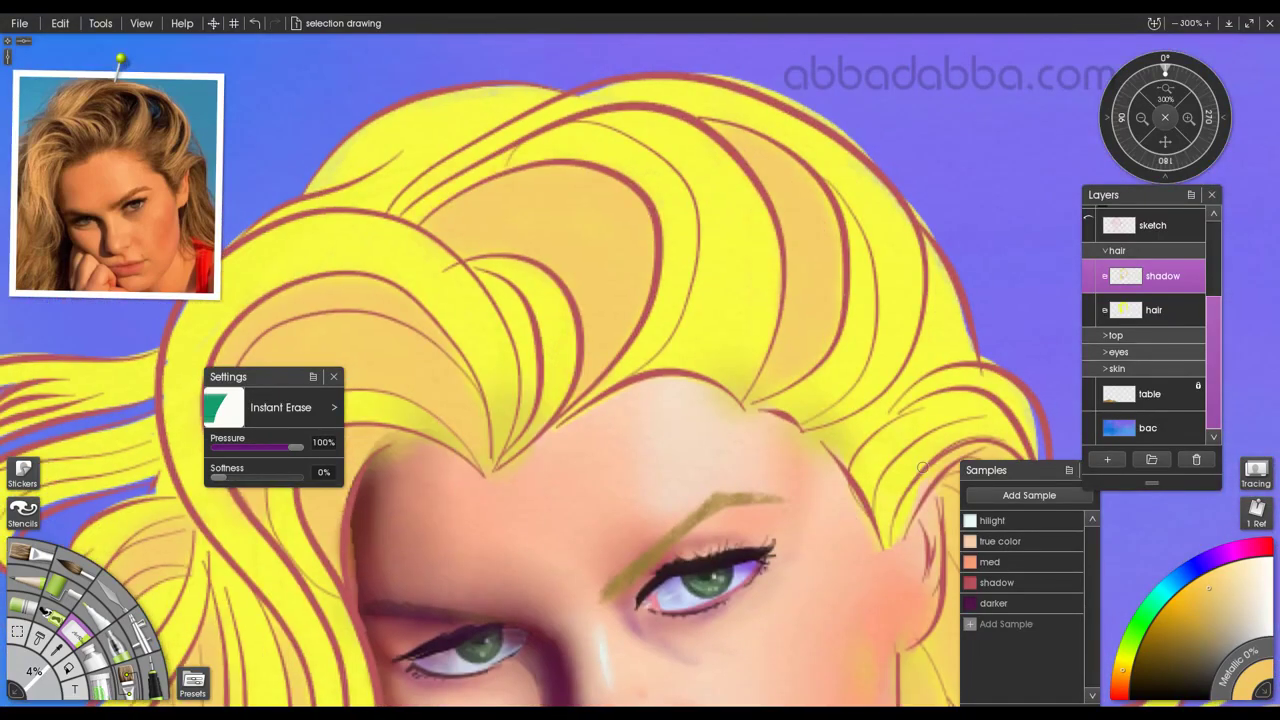
{"action": "scroll", "coordinate": [999, 435], "scroll_direction": "down", "scroll_amount": 4}
{"action": "left_click_drag", "start_coordinate": [712, 590], "coordinate": [643, 466]}
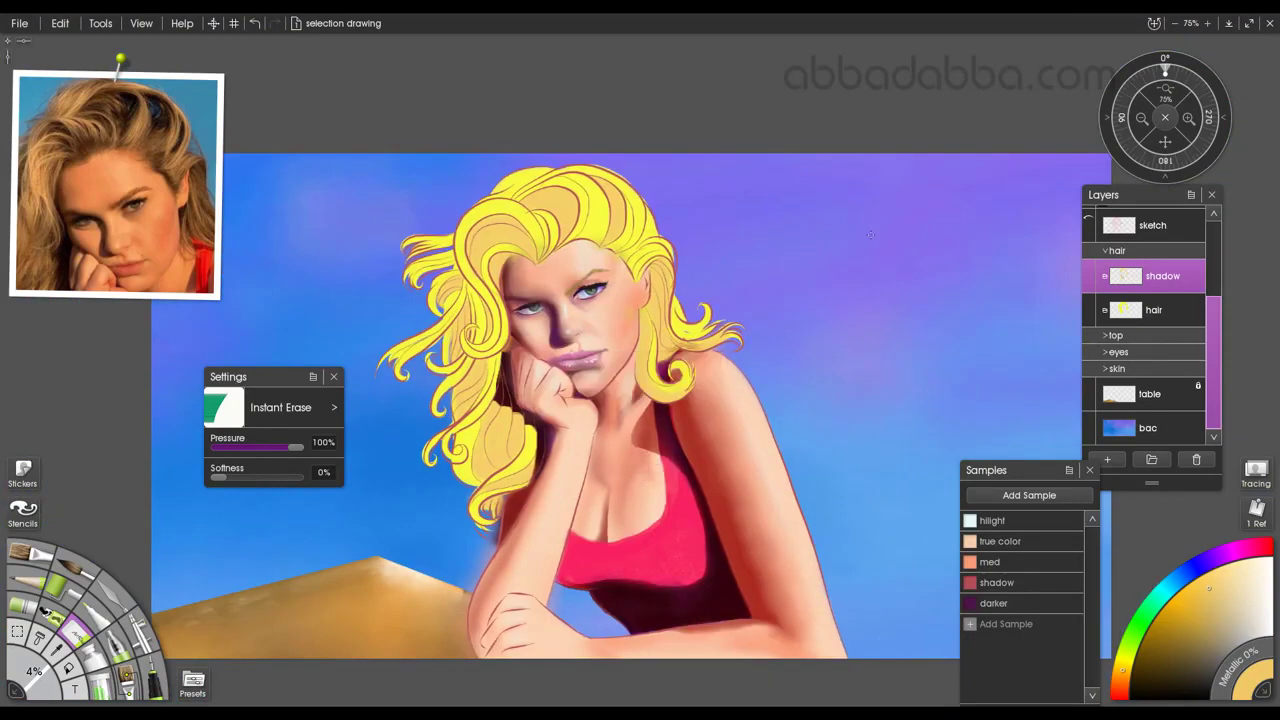
{"action": "scroll", "coordinate": [509, 346], "scroll_direction": "up", "scroll_amount": 3}
{"action": "scroll", "coordinate": [1150, 300], "scroll_direction": "up", "scroll_amount": 3}
Airbrush the darker sample along the outer finger on the dk shadow layer, and refine it with the eraser and palette knife.
{"action": "left_click", "coordinate": [1160, 291]}
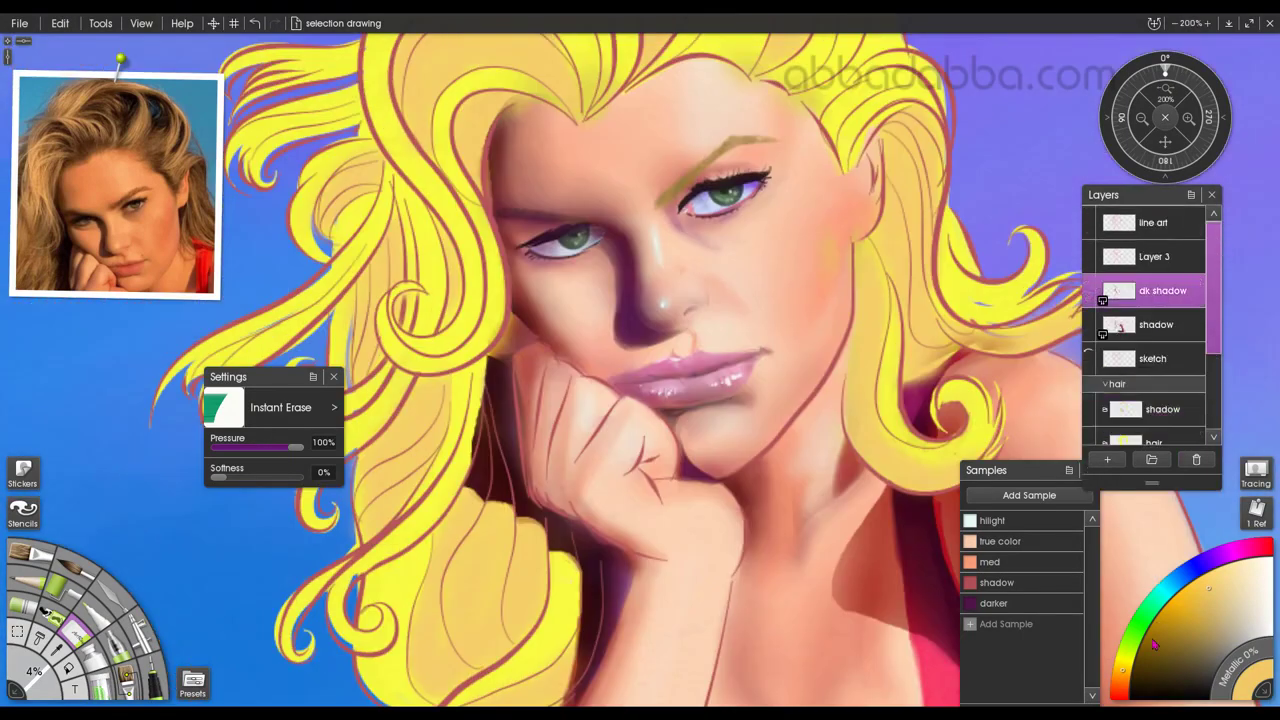
{"action": "left_click", "coordinate": [994, 603]}
{"action": "left_click", "coordinate": [140, 632]}
{"action": "mouse_move", "coordinate": [518, 351]}
{"action": "left_mouse_down"}
{"action": "mouse_move", "coordinate": [507, 306]}
{"action": "mouse_move", "coordinate": [499, 318]}
{"action": "mouse_move", "coordinate": [552, 338]}
{"action": "mouse_move", "coordinate": [537, 416]}
{"action": "left_mouse_up"}
{"action": "left_click", "coordinate": [77, 634]}
{"action": "left_click", "coordinate": [270, 407]}
{"action": "mouse_move", "coordinate": [383, 468]}
{"action": "left_click", "coordinate": [555, 500]}
{"action": "left_click", "coordinate": [111, 597]}
{"action": "scroll", "coordinate": [689, 326], "scroll_direction": "down", "scroll_amount": 3}
Airbrush the shadow sample over the raised fingers on the main shadow layer.
{"action": "left_click", "coordinate": [1022, 584]}
{"action": "left_click", "coordinate": [1156, 325]}
{"action": "scroll", "coordinate": [640, 360], "scroll_direction": "up", "scroll_amount": 3}
{"action": "left_click", "coordinate": [138, 630]}
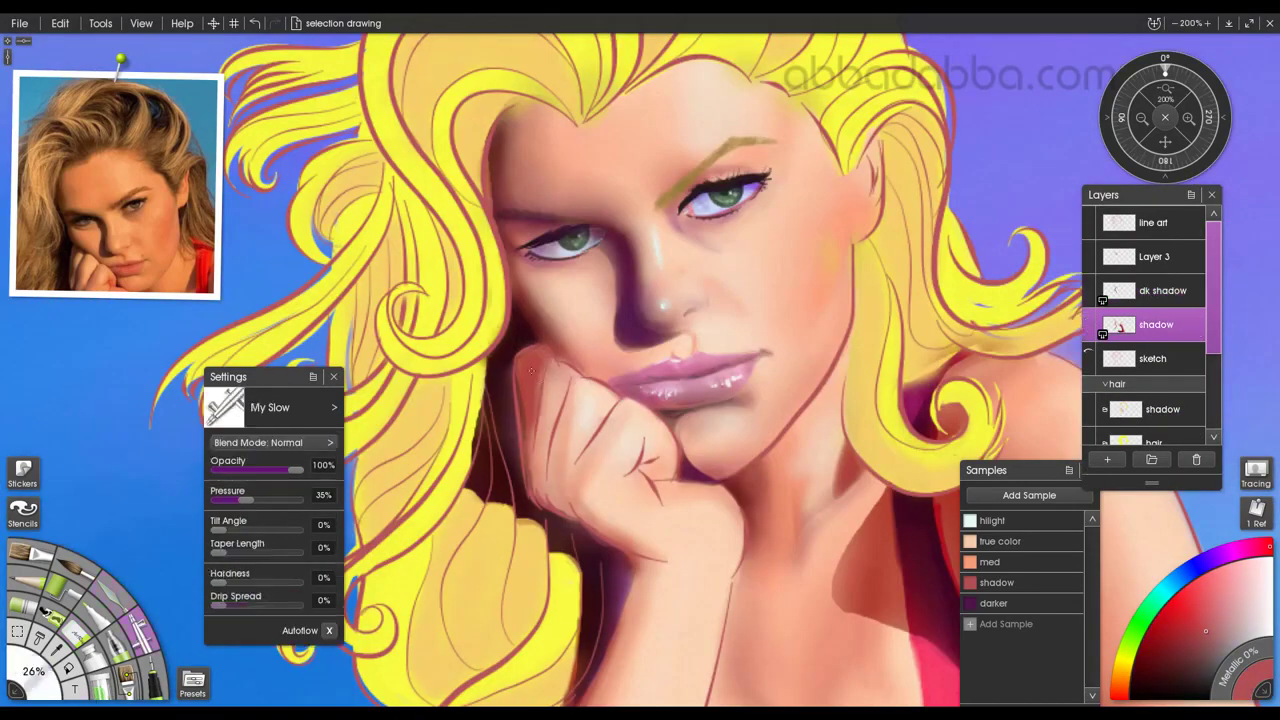
Shade the outer finger with a smaller airbrush on the skin group's shadow layer, and switch to the freehand selection tool.
{"action": "left_click_drag", "start_coordinate": [1216, 345], "coordinate": [1216, 428]}
{"action": "left_click", "coordinate": [1106, 367]}
{"action": "left_click", "coordinate": [1162, 224]}
{"action": "left_click_drag", "start_coordinate": [34, 671], "coordinate": [20, 672]}
{"action": "left_click_drag", "start_coordinate": [519, 382], "coordinate": [526, 448]}
{"action": "mouse_move", "coordinate": [543, 348]}
{"action": "left_mouse_down"}
{"action": "mouse_move", "coordinate": [518, 408]}
{"action": "mouse_move", "coordinate": [532, 372]}
{"action": "left_mouse_up"}
{"action": "left_click", "coordinate": [1198, 385]}
{"action": "left_click", "coordinate": [558, 392]}
{"action": "left_click", "coordinate": [17, 631]}
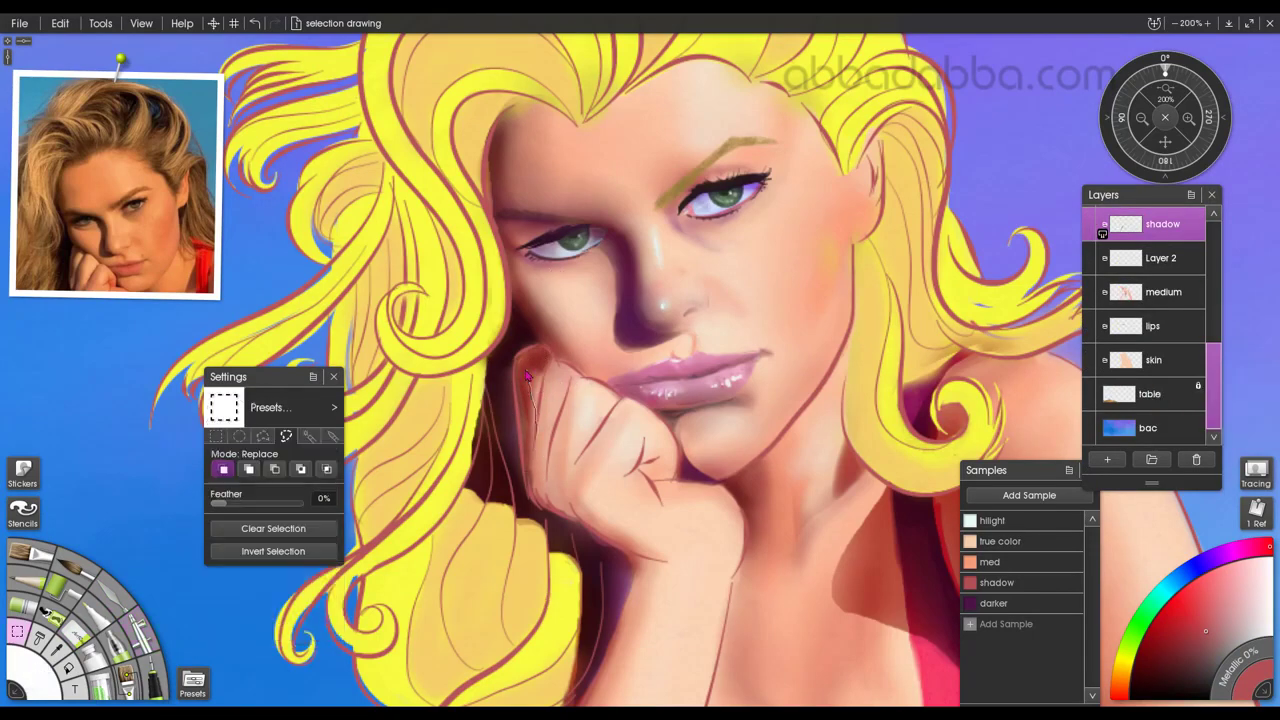
Set the palette knife to 9% for blending the hand on the skin layer, and load the med sample.
{"action": "left_click", "coordinate": [113, 592]}
{"action": "left_click_drag", "start_coordinate": [36, 671], "coordinate": [20, 672]}
{"action": "left_click", "coordinate": [1154, 360]}
{"action": "left_click", "coordinate": [1000, 562]}
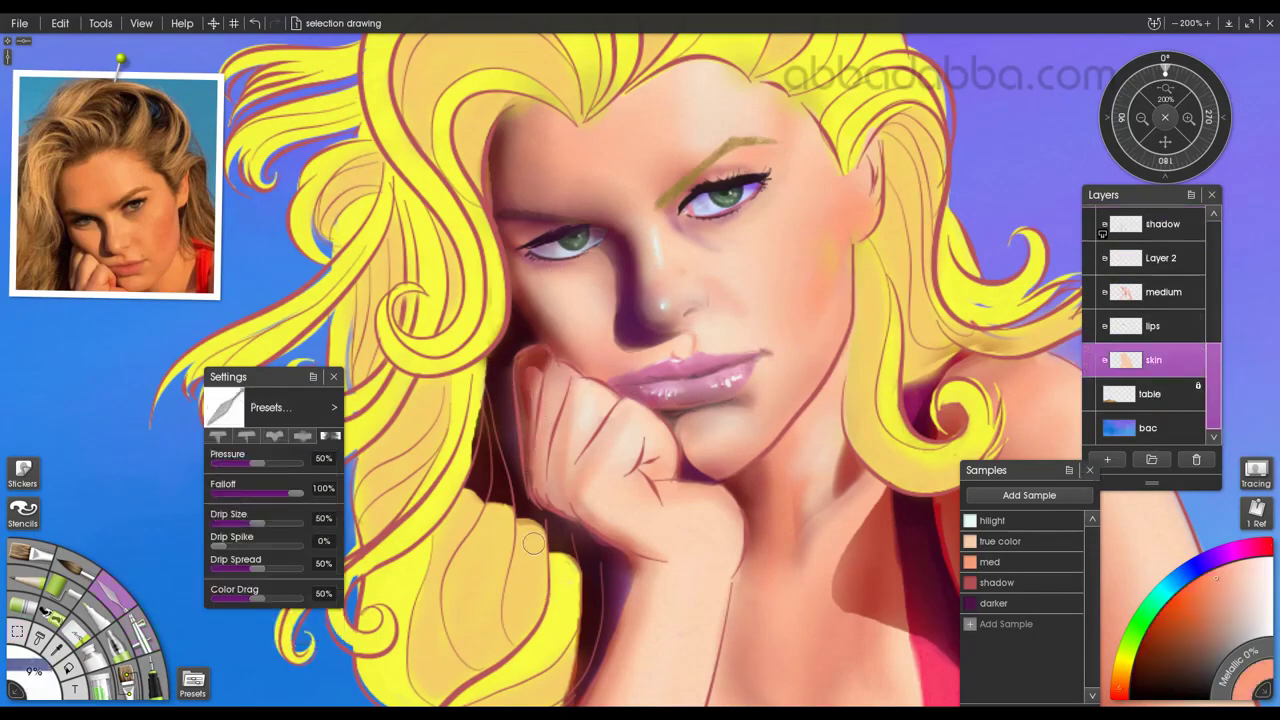
{"action": "scroll", "coordinate": [1150, 320], "scroll_direction": "up", "scroll_amount": 5}
Airbrush the shadow sample along the outer finger on the main shadow layer, and touch up the line art beside it.
{"action": "left_click", "coordinate": [1120, 280]}
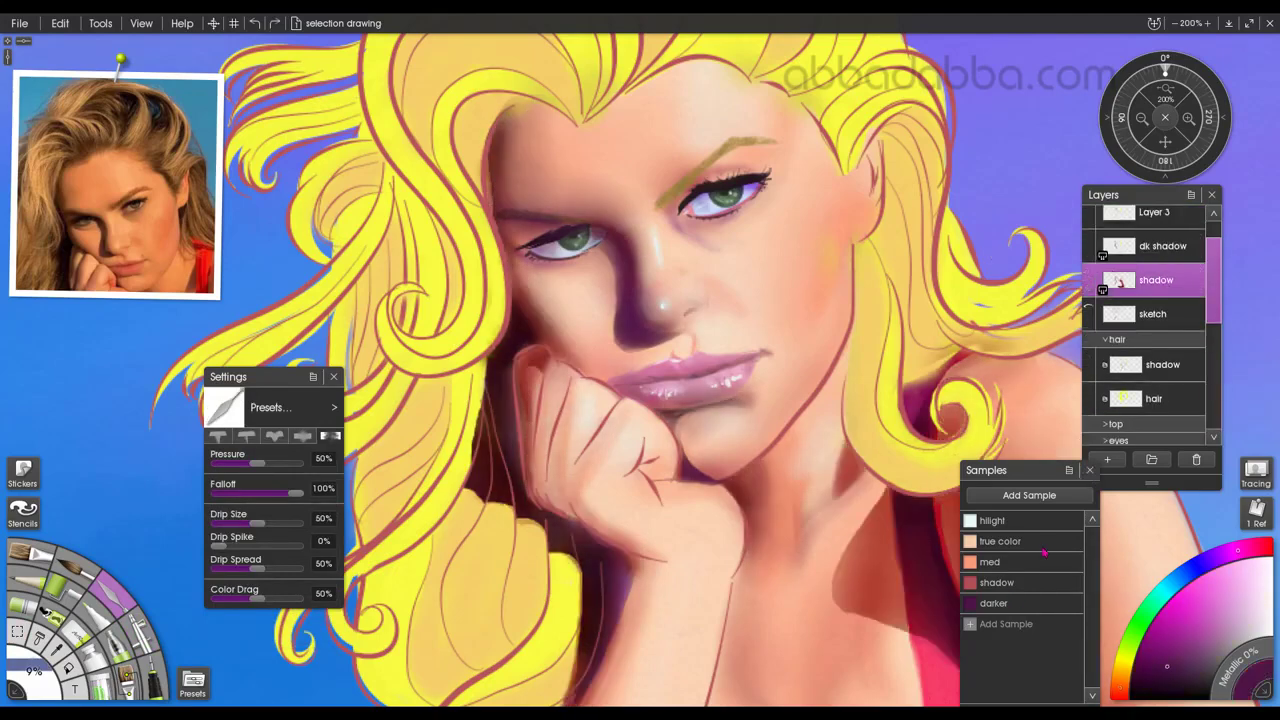
{"action": "key", "text": "a"}
{"action": "mouse_move", "coordinate": [523, 387]}
{"action": "left_mouse_down"}
{"action": "mouse_move", "coordinate": [517, 410]}
{"action": "mouse_move", "coordinate": [521, 388]}
{"action": "left_mouse_up"}
{"action": "left_click", "coordinate": [998, 583]}
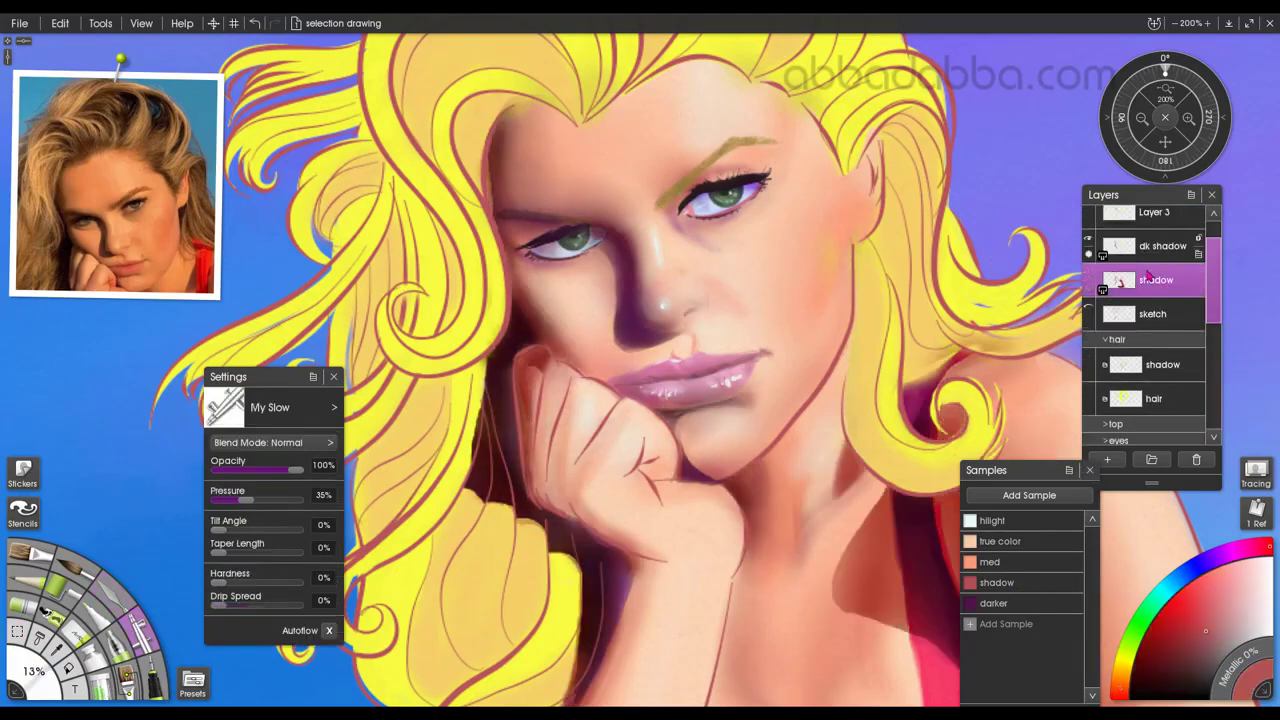
{"action": "scroll", "coordinate": [1198, 253], "scroll_direction": "up", "scroll_amount": 3}
{"action": "left_click", "coordinate": [1169, 226]}
{"action": "left_click_drag", "start_coordinate": [519, 341], "coordinate": [510, 463]}
Airbrush the darker sample between the hair, cheek and outer finger on the dk shadow layer.
{"action": "left_click", "coordinate": [1162, 291]}
{"action": "left_click", "coordinate": [997, 604]}
{"action": "mouse_move", "coordinate": [508, 380]}
{"action": "left_mouse_down"}
{"action": "mouse_move", "coordinate": [507, 443]}
{"action": "mouse_move", "coordinate": [556, 353]}
{"action": "mouse_move", "coordinate": [550, 325]}
{"action": "left_mouse_up"}
{"action": "left_click", "coordinate": [1153, 223]}
{"action": "key", "text": "minus"}
{"action": "left_click", "coordinate": [1162, 291]}
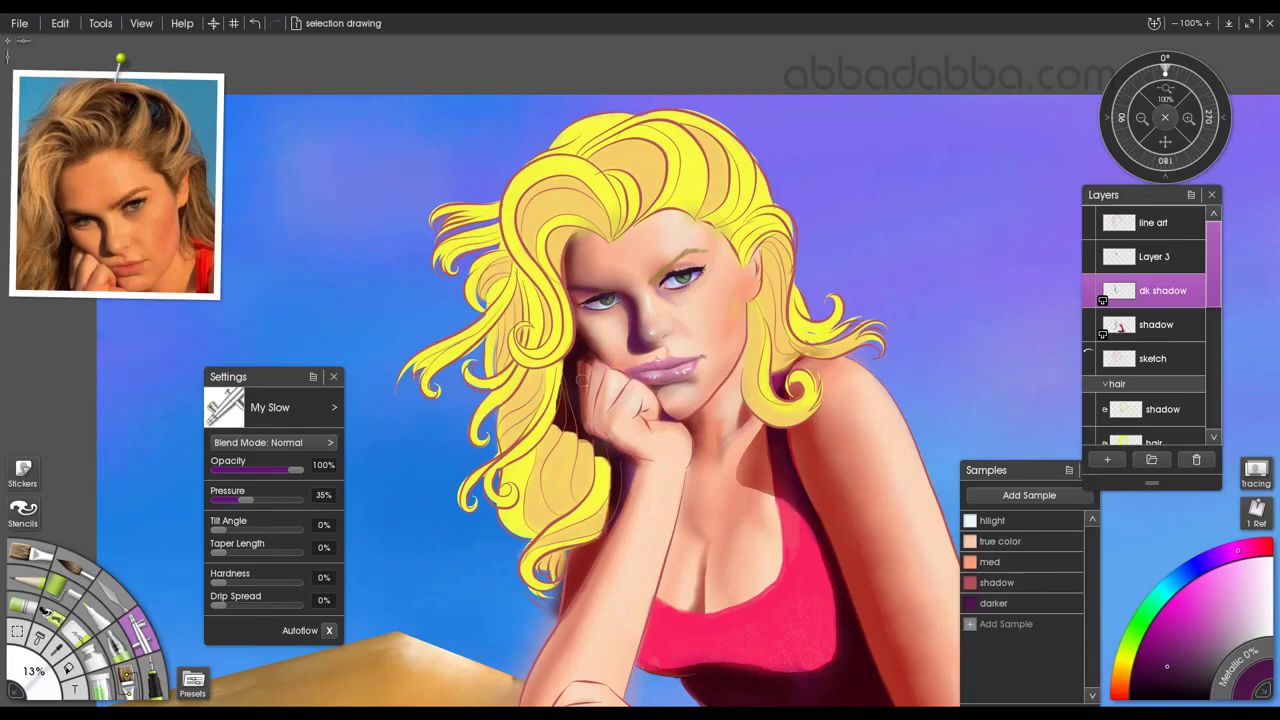
Airbrush the shadow sample into the creases between the fingers on the shadow layer at 13% brush size.
{"action": "key", "text": "ctrl+plus"}
{"action": "key", "text": "ctrl+plus"}
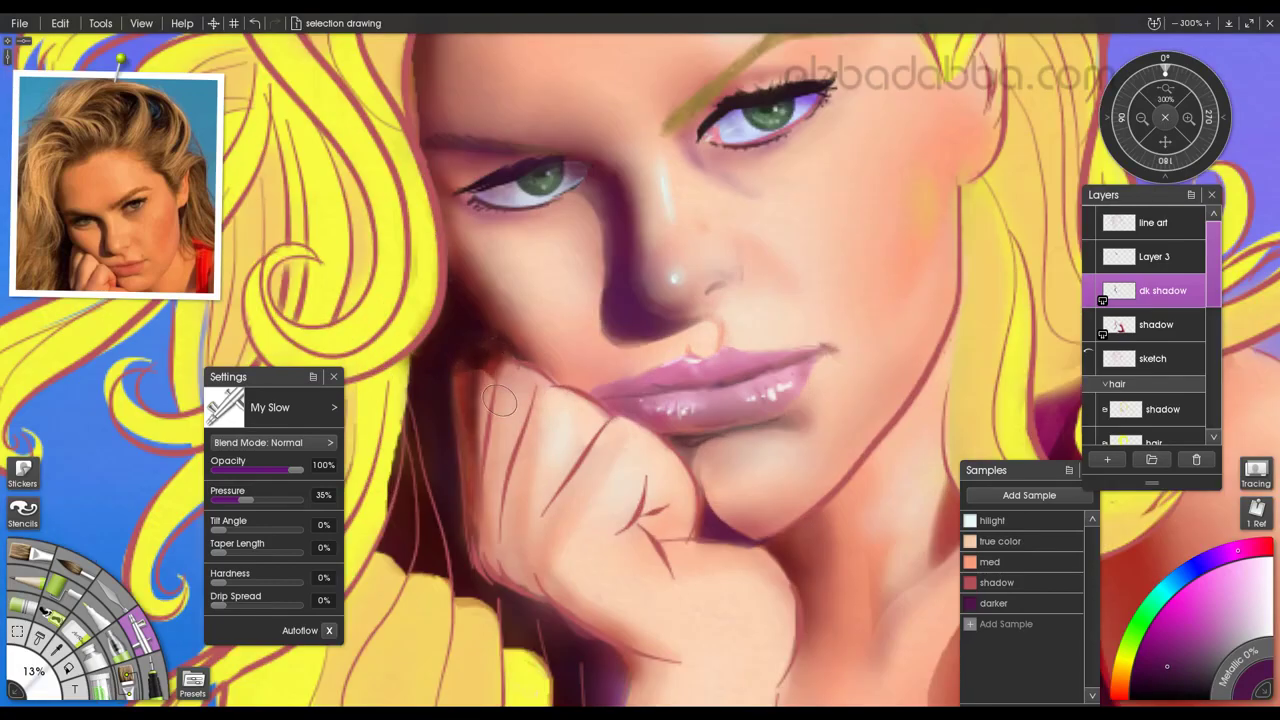
{"action": "left_click_drag", "start_coordinate": [503, 374], "coordinate": [487, 515]}
{"action": "left_click", "coordinate": [1156, 325]}
{"action": "key", "text": "ctrl+z"}
{"action": "left_click", "coordinate": [997, 583]}
{"action": "left_click_drag", "start_coordinate": [500, 375], "coordinate": [482, 535]}
{"action": "left_click_drag", "start_coordinate": [538, 390], "coordinate": [508, 560]}
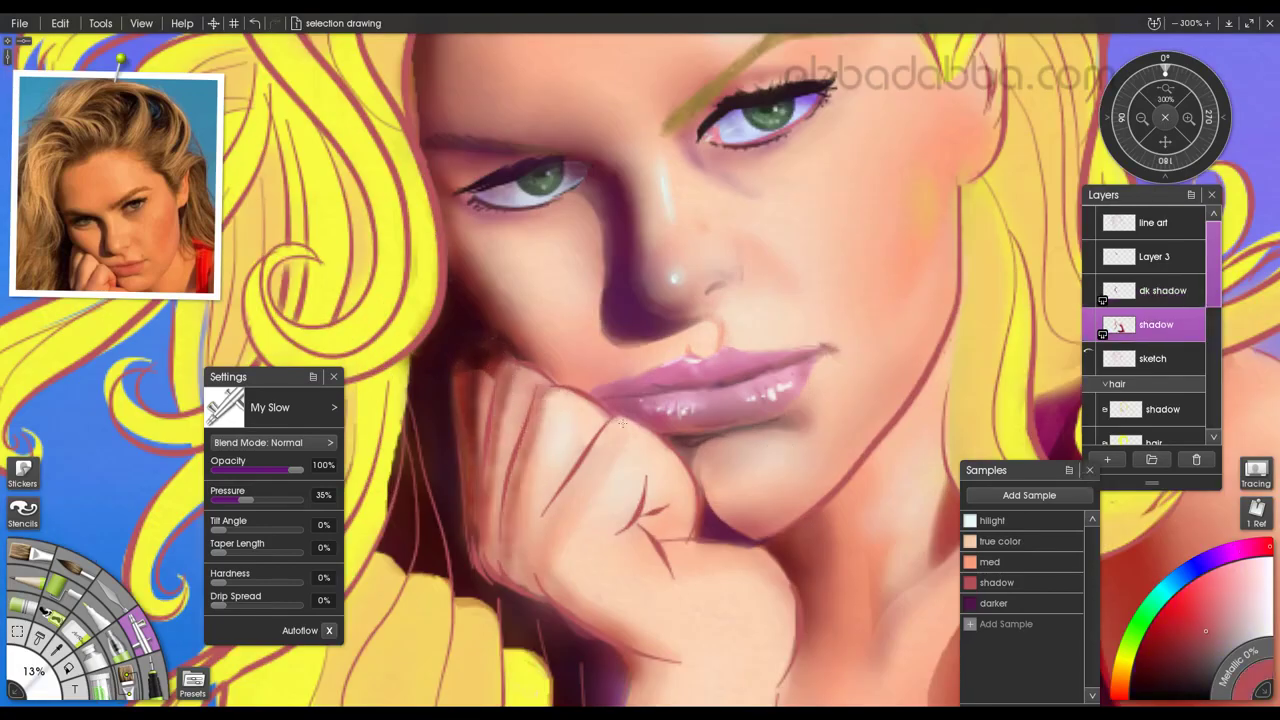
{"action": "left_click_drag", "start_coordinate": [622, 423], "coordinate": [544, 518]}
Deepen the area where the cheek meets the fingertips with the darker sample on the dk shadow layer, and save the painting.
{"action": "left_click", "coordinate": [1162, 291]}
{"action": "left_click", "coordinate": [993, 603]}
{"action": "left_click_drag", "start_coordinate": [463, 346], "coordinate": [482, 332]}
{"action": "key", "text": "ctrl+minus"}
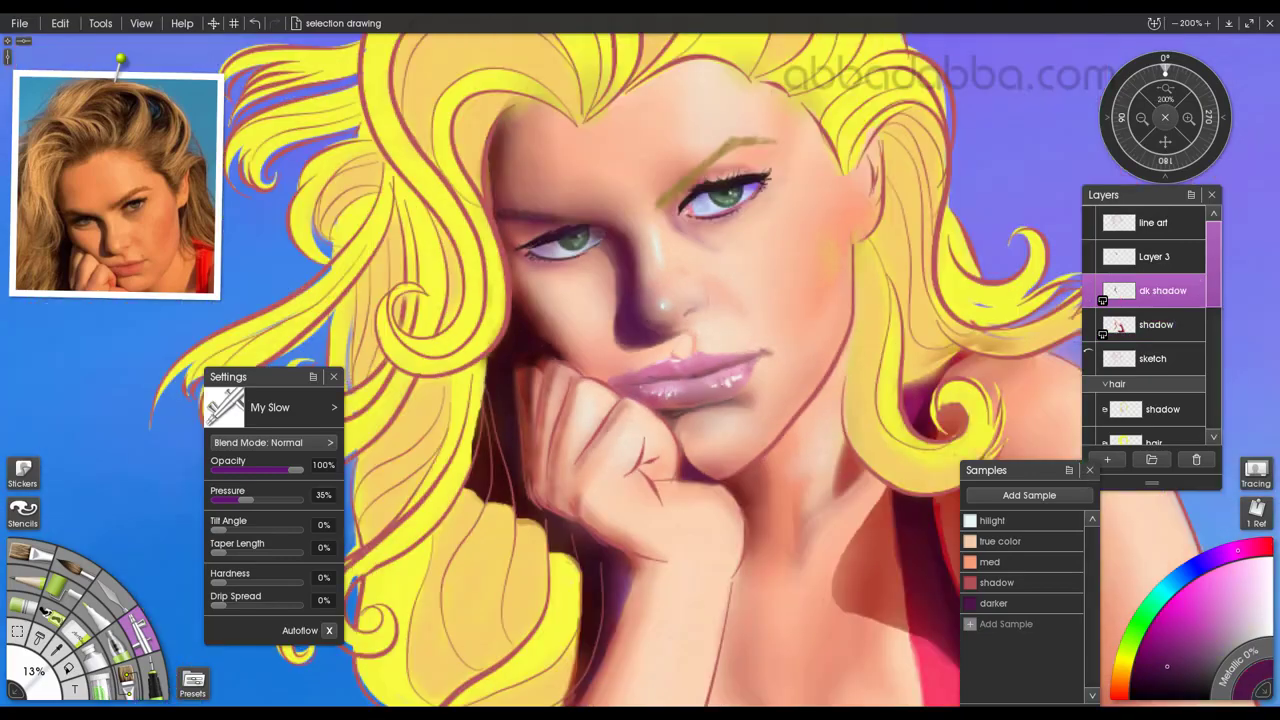
{"action": "key", "text": "ctrl+minus"}
{"action": "key", "text": "ctrl+s"}
Blend the finger shading on the shadow layer with the palette knife.
{"action": "left_click", "coordinate": [1154, 325]}
{"action": "left_click", "coordinate": [108, 596]}
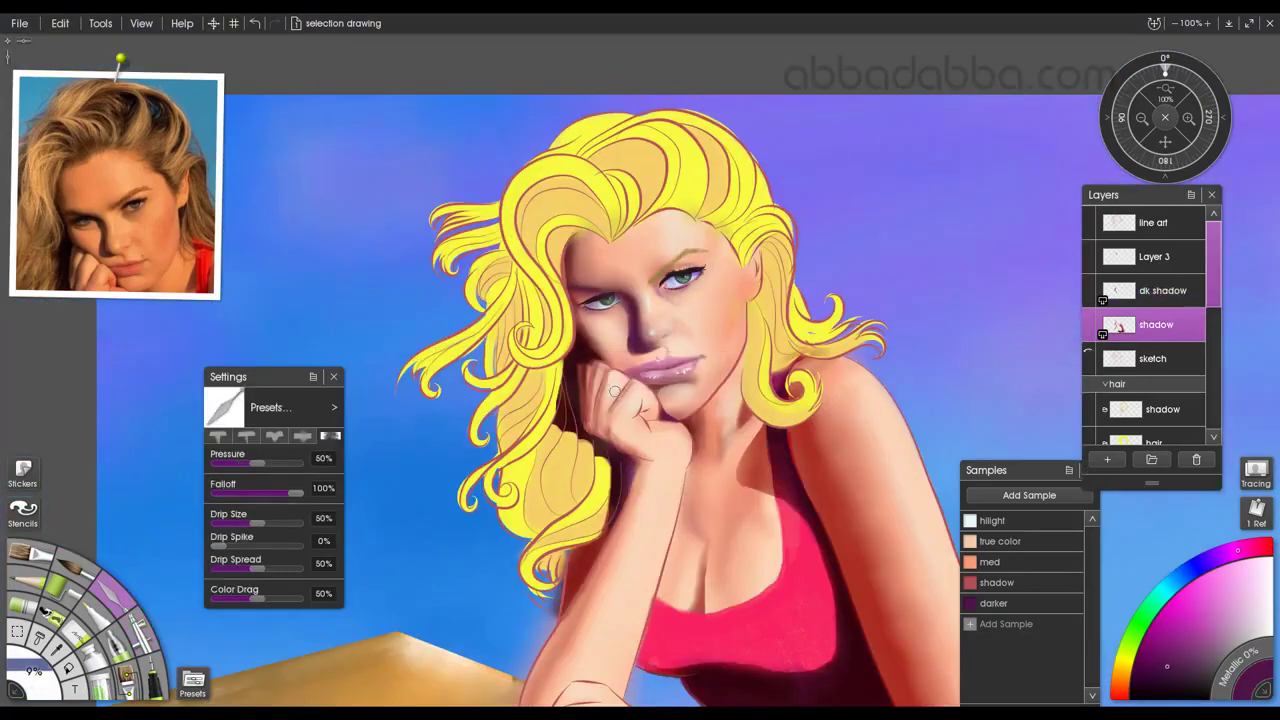
{"action": "key", "text": "ctrl+minus"}
Airbrush the med sample around the thumb and knuckles on the skin group's medium layer.
{"action": "left_click", "coordinate": [990, 562]}
{"action": "scroll", "coordinate": [1133, 366], "scroll_direction": "down", "scroll_amount": 5}
{"action": "left_click", "coordinate": [1133, 370]}
{"action": "key", "text": "ctrl+plus"}
{"action": "key", "text": "ctrl+plus"}
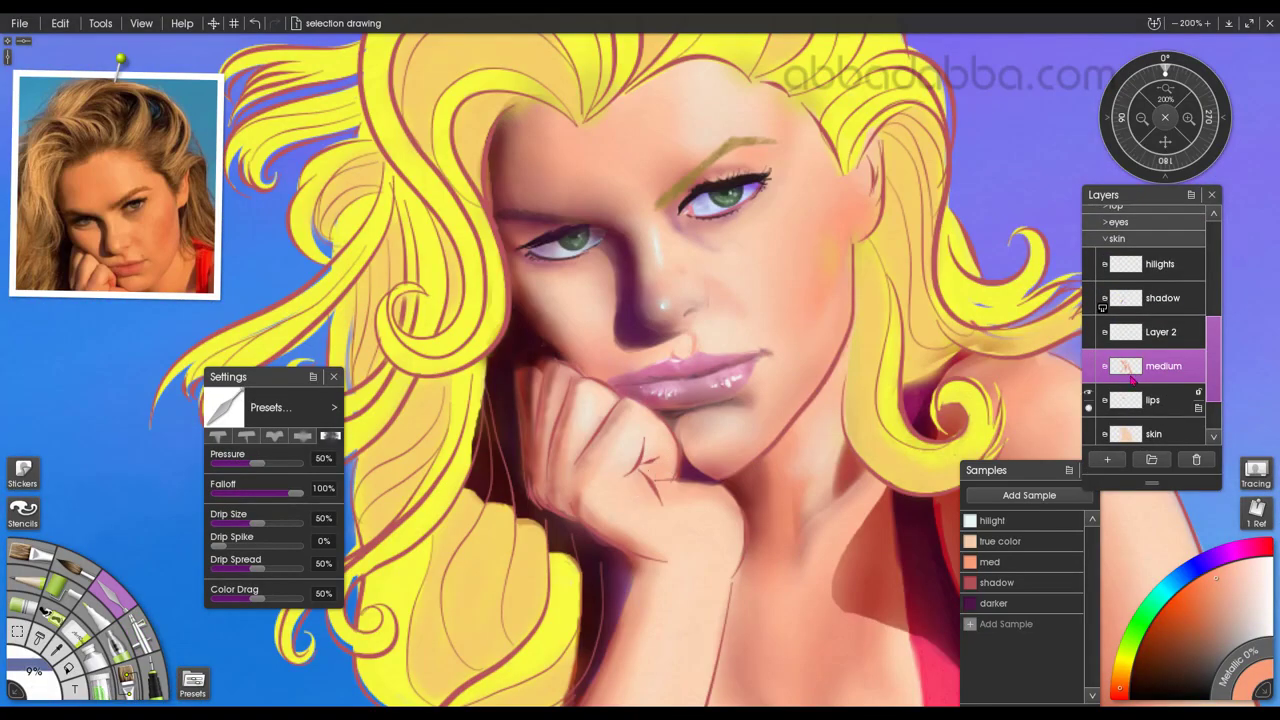
{"action": "key", "text": "a"}
{"action": "left_click_drag", "start_coordinate": [652, 472], "coordinate": [654, 470]}
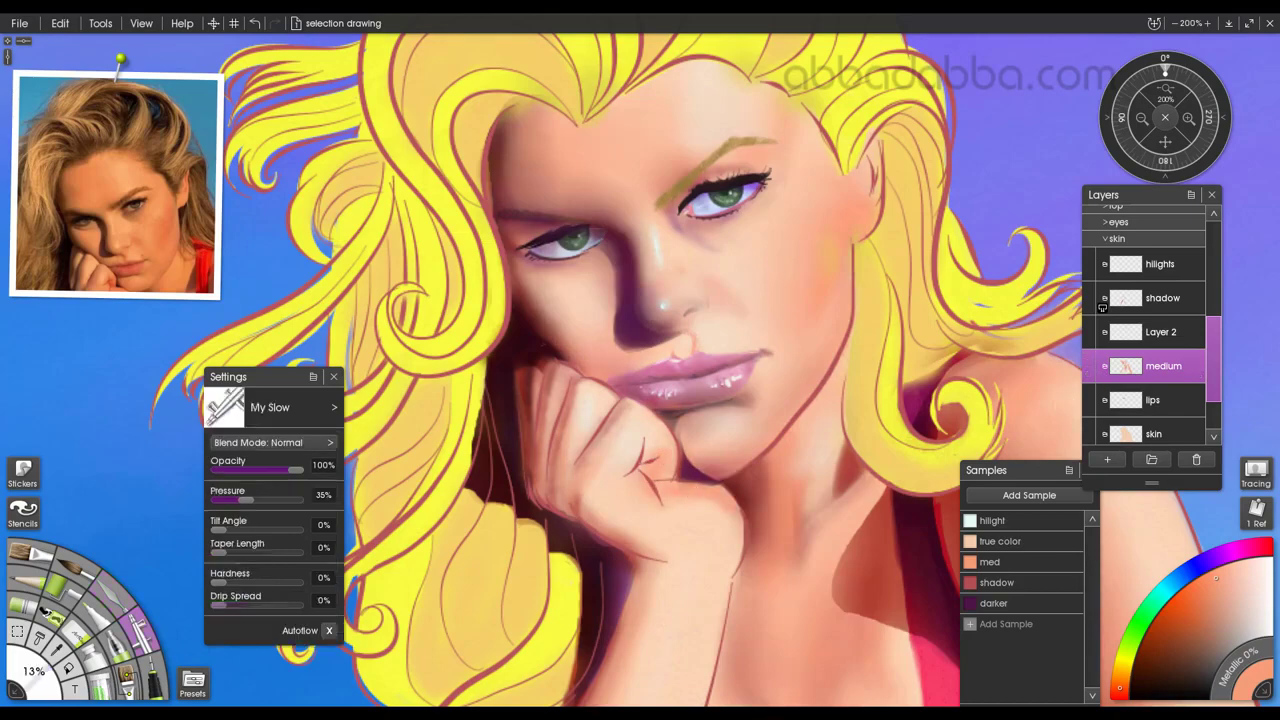
Switch to the palette knife at 9%, soften the shading on the dk shadow layer around the hand, and save the painting.
{"action": "key", "text": "k"}
{"action": "key", "text": "ctrl+minus"}
{"action": "left_click_drag", "start_coordinate": [1212, 382], "coordinate": [1212, 297]}
{"action": "left_click", "coordinate": [1088, 300]}
{"action": "left_click", "coordinate": [1088, 300]}
{"action": "left_click", "coordinate": [1150, 263]}
{"action": "key", "text": "ctrl+plus"}
{"action": "key", "text": "ctrl+plus"}
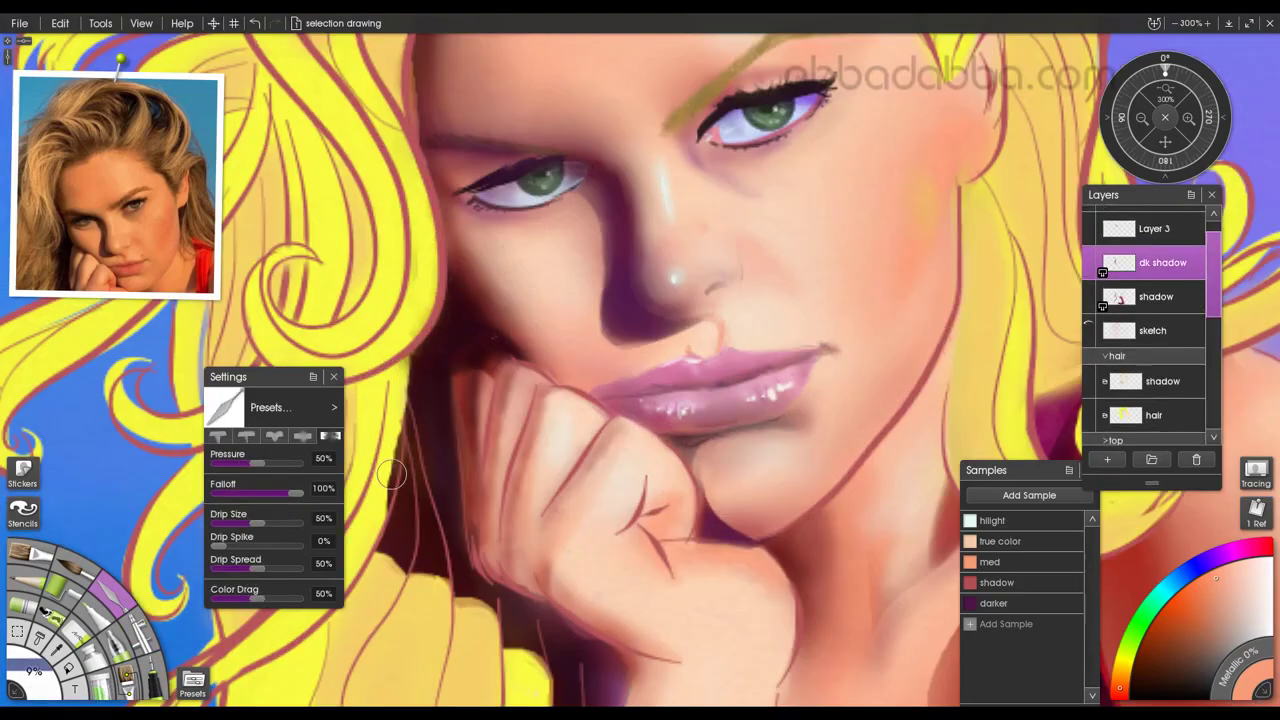
{"action": "key", "text": "ctrl+s"}
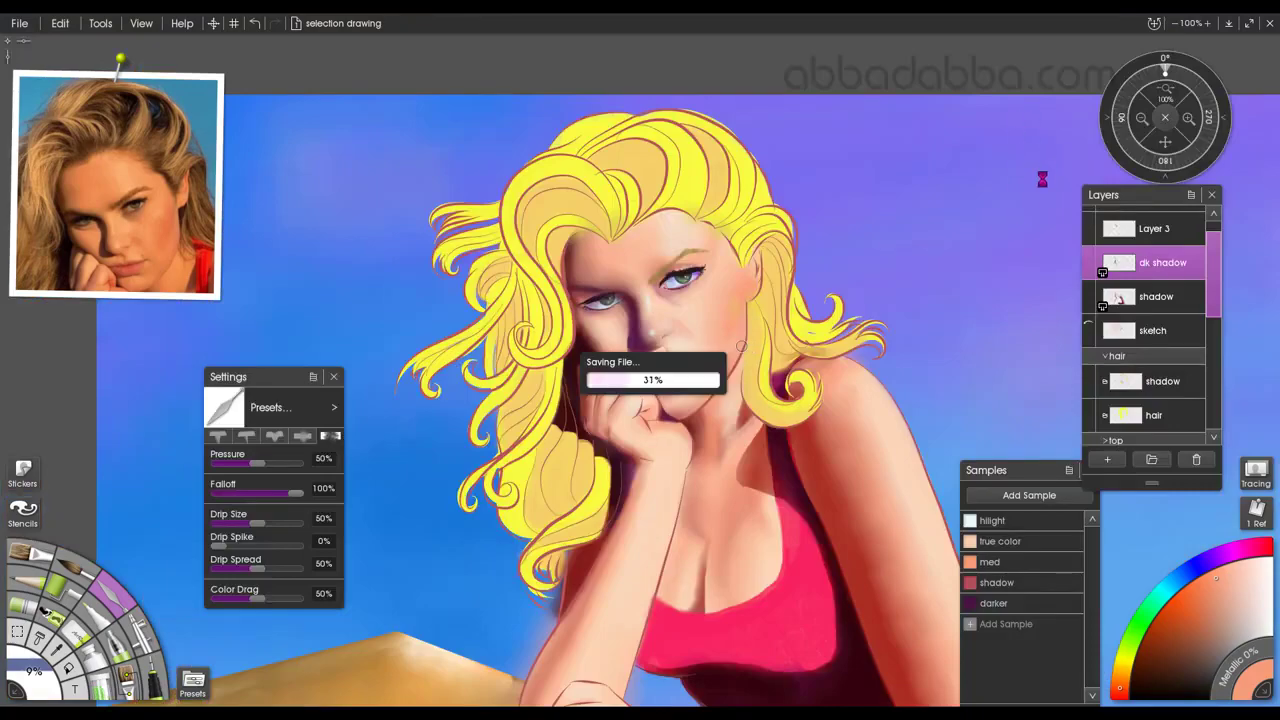